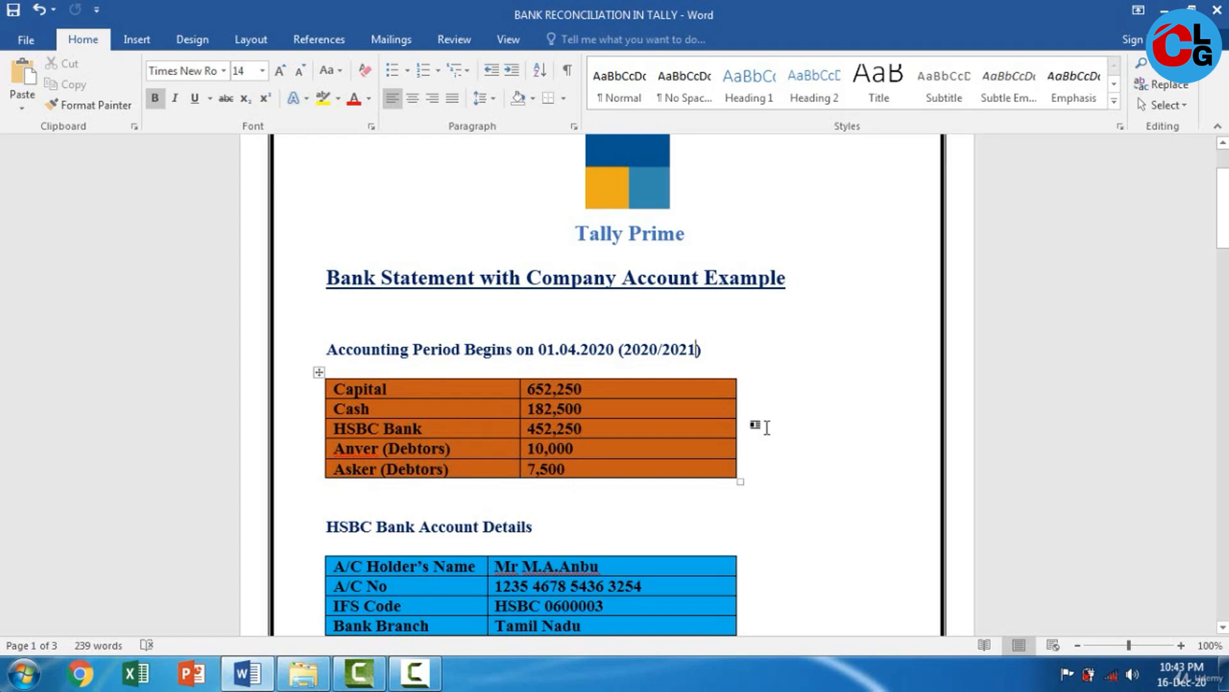
Review the exercise's opening balances, HSBC account and cheque book details, and the list of April transactions.
scroll(766, 427, "down", 3)
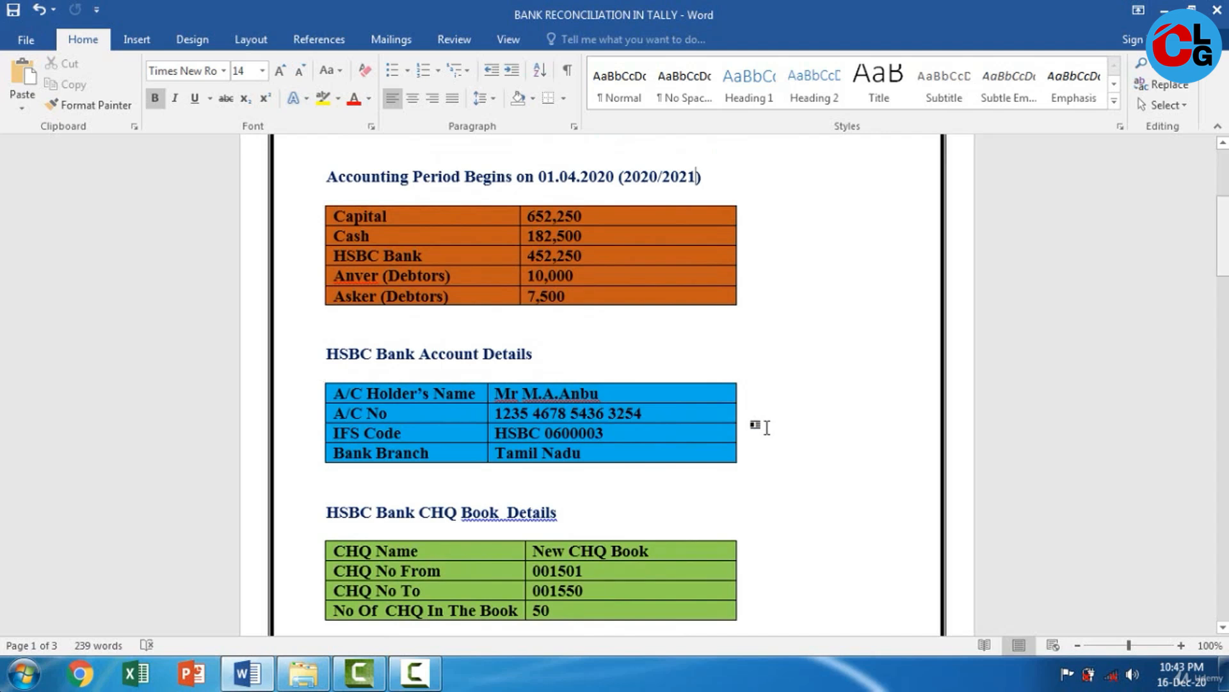
scroll(766, 427, "down", 5)
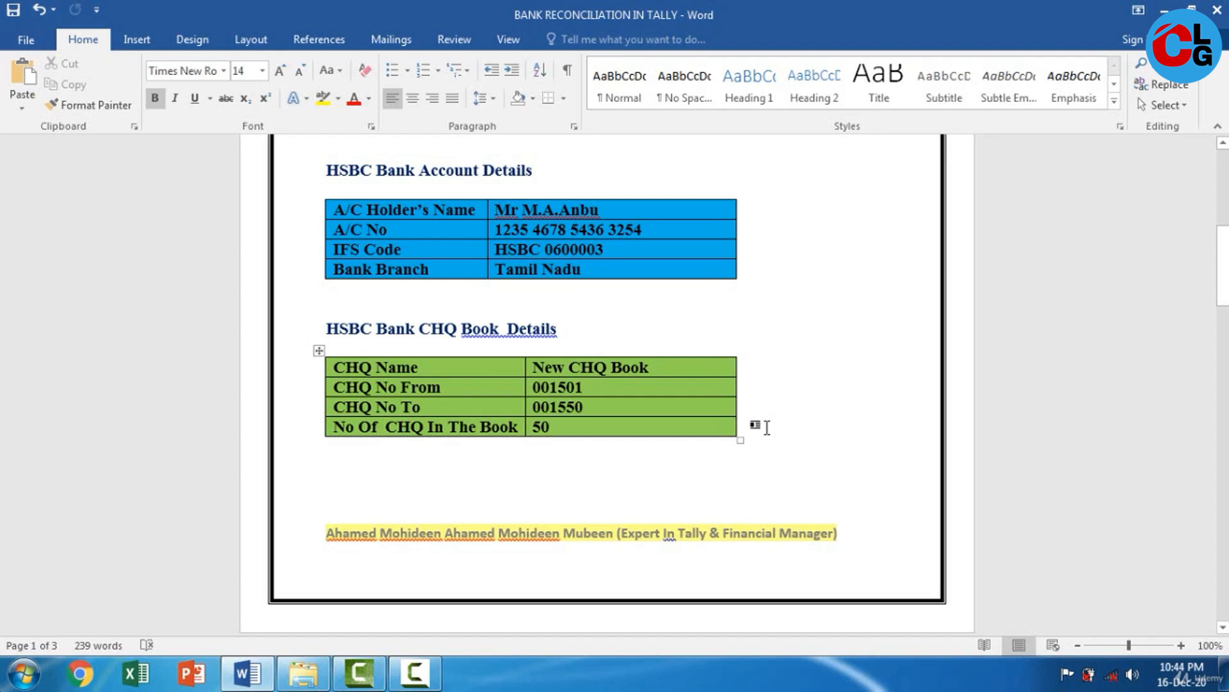
scroll(762, 426, "down", 7)
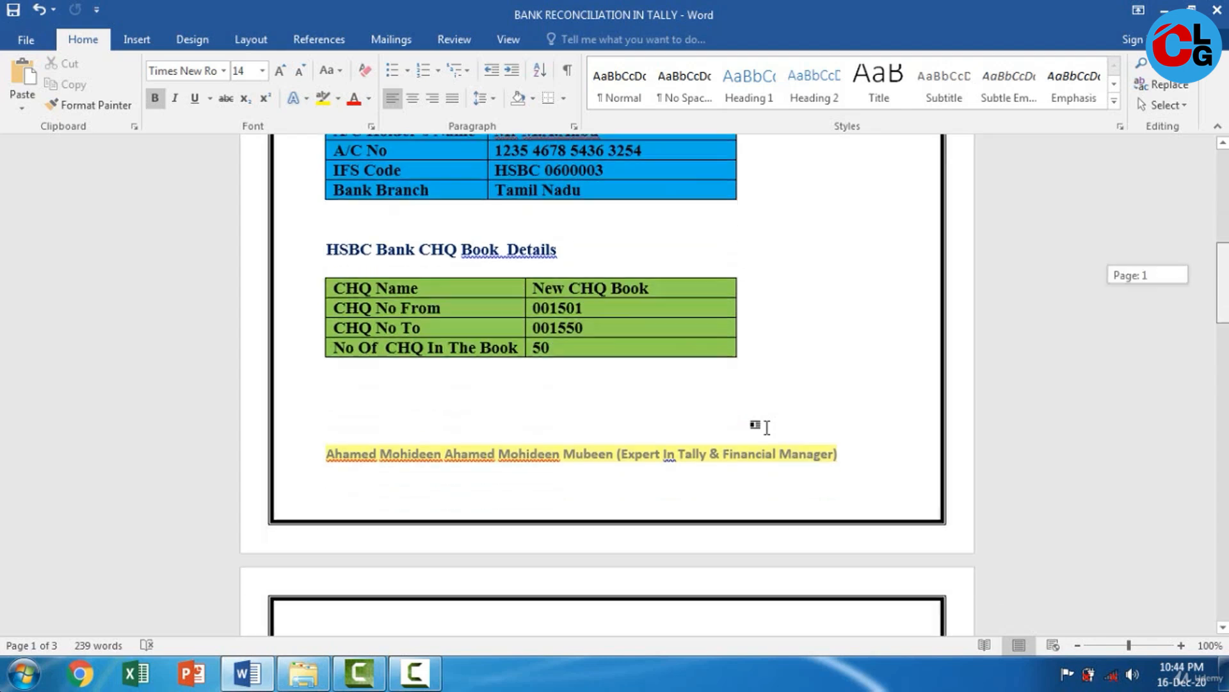
scroll(767, 427, "down", 1)
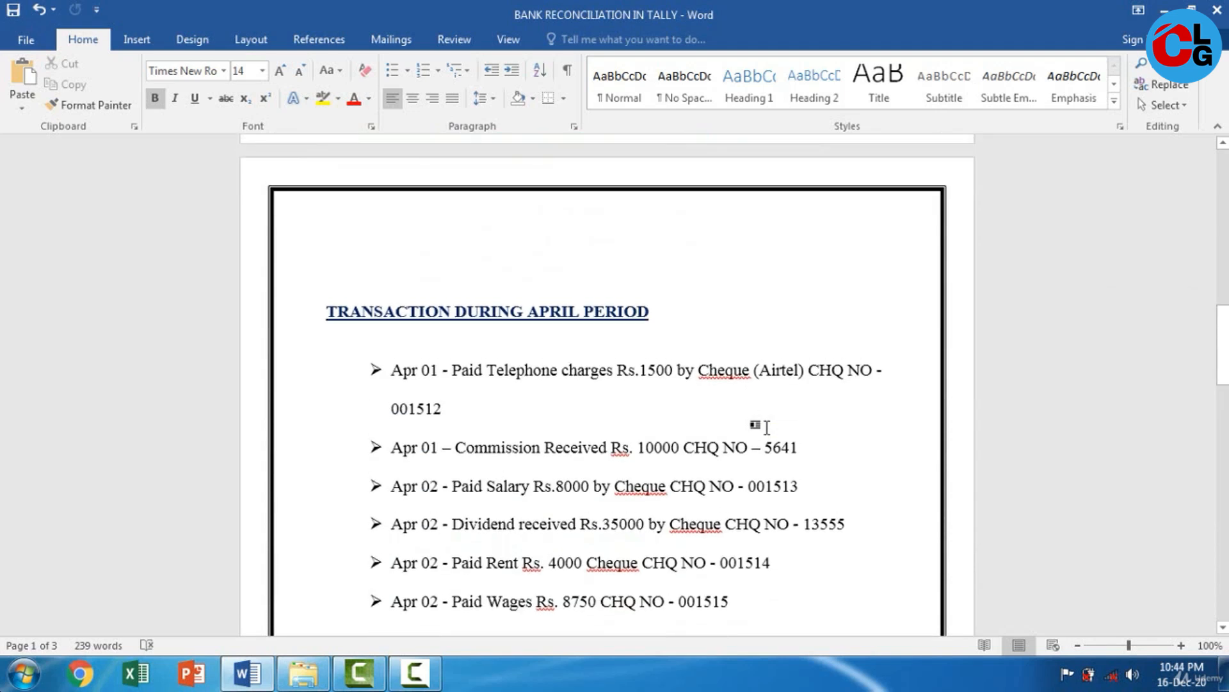
scroll(767, 427, "down", 5)
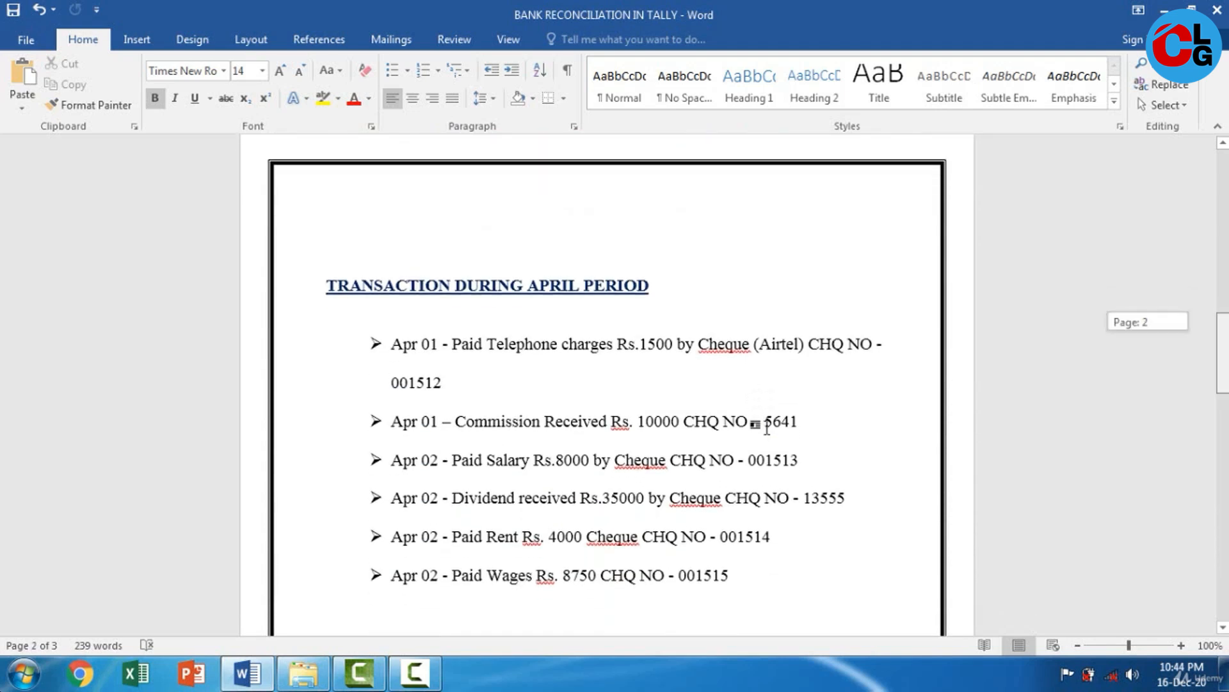
scroll(766, 427, "up", 1)
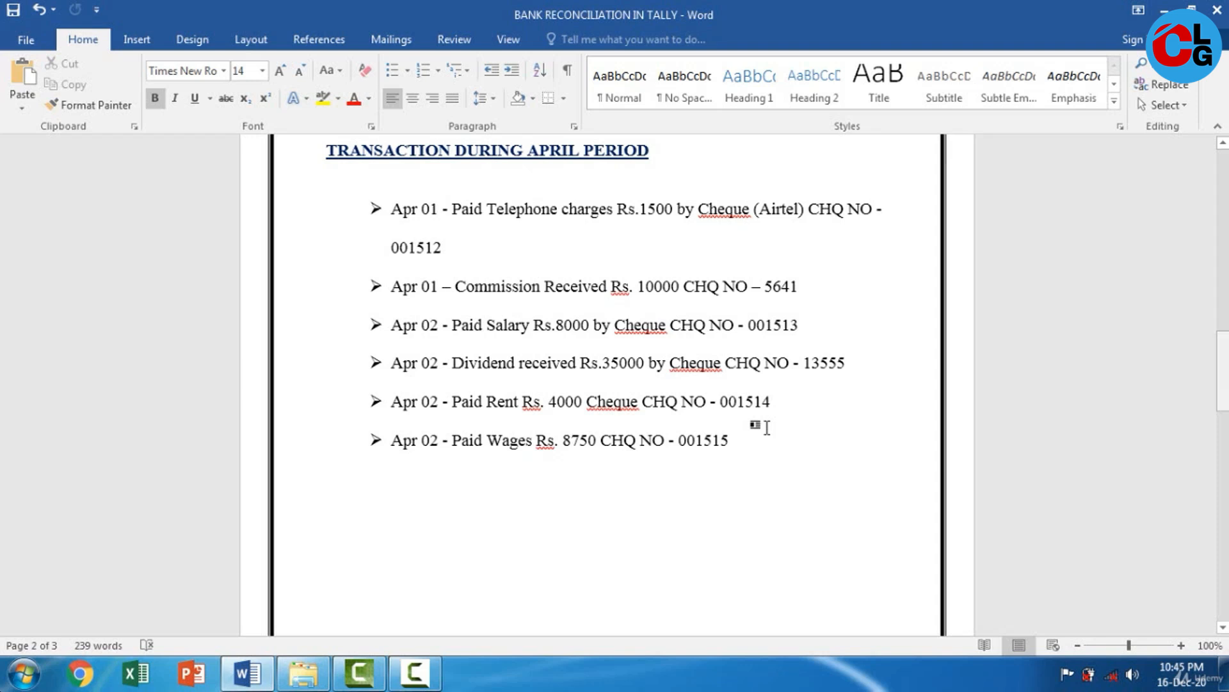
scroll(766, 428, "down", 3)
scroll(766, 428, "down", 10)
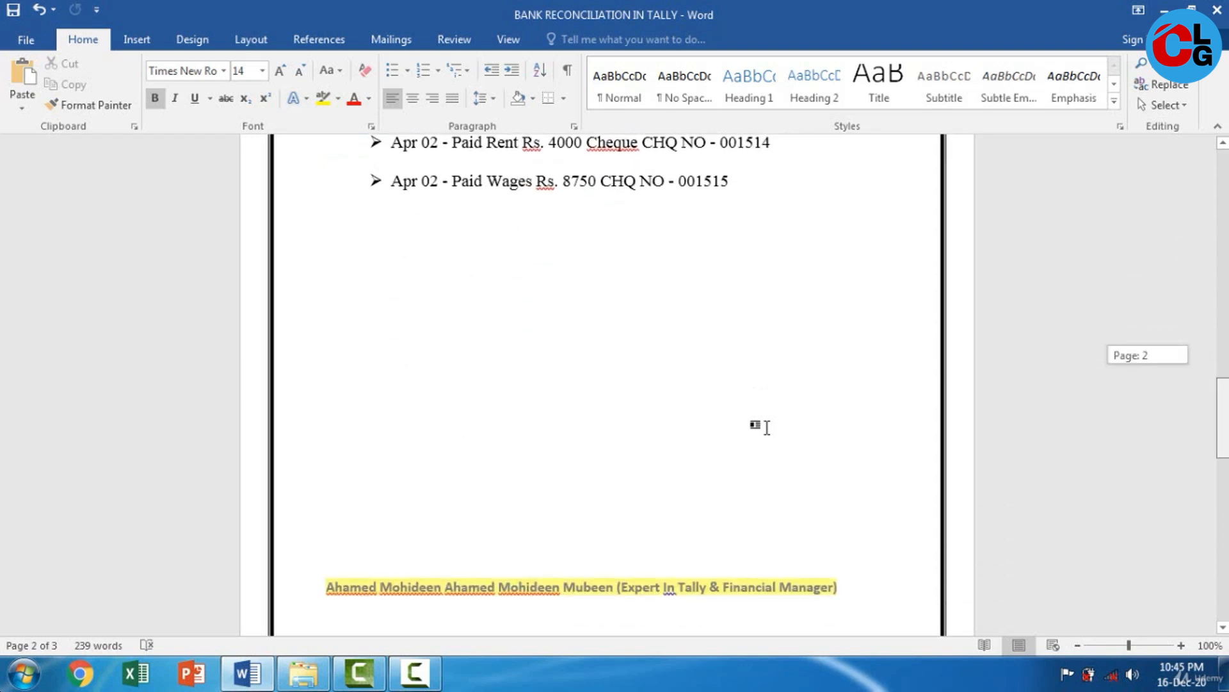
Examine the HSBC bank statement table on page 3 against the company's opening balances and April transactions.
scroll(766, 427, "down", 12)
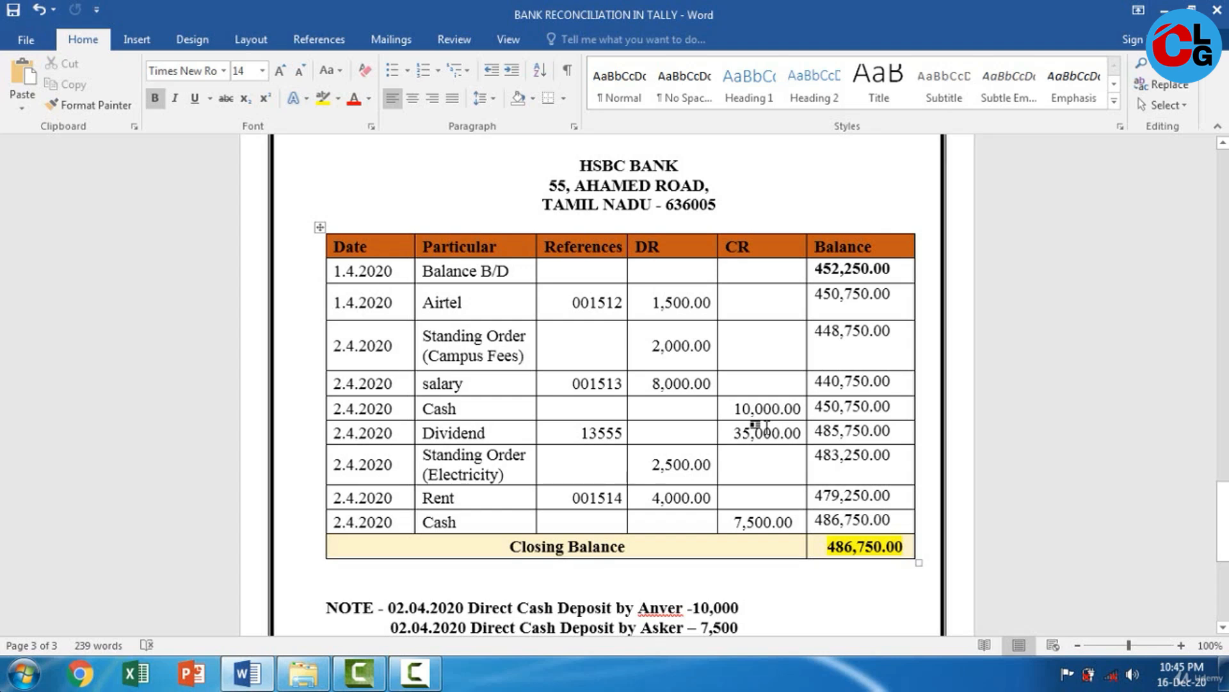
scroll(766, 427, "up", 15)
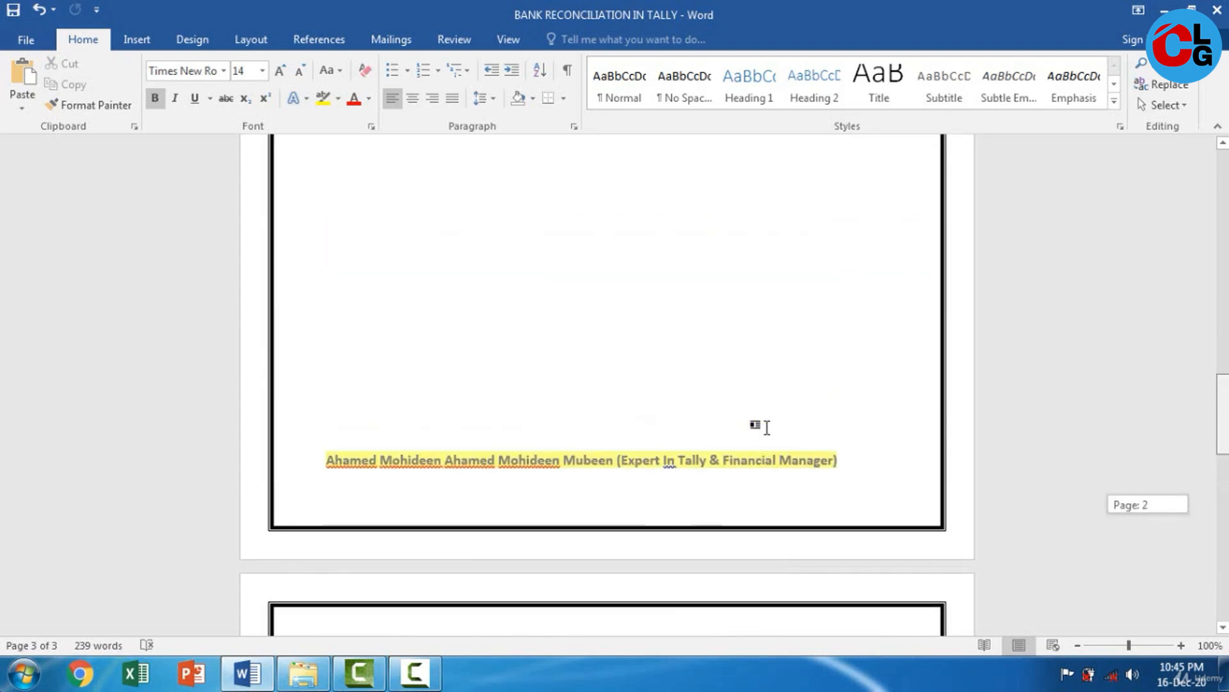
scroll(766, 428, "up", 12)
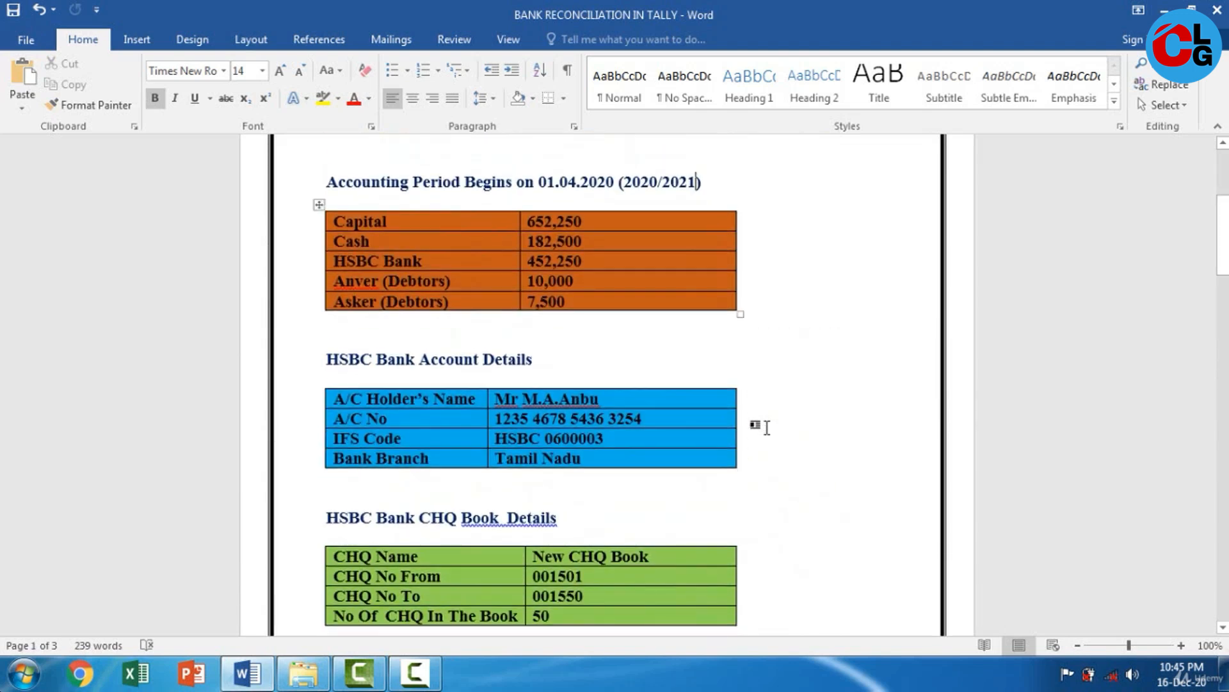
scroll(766, 427, "down", 15)
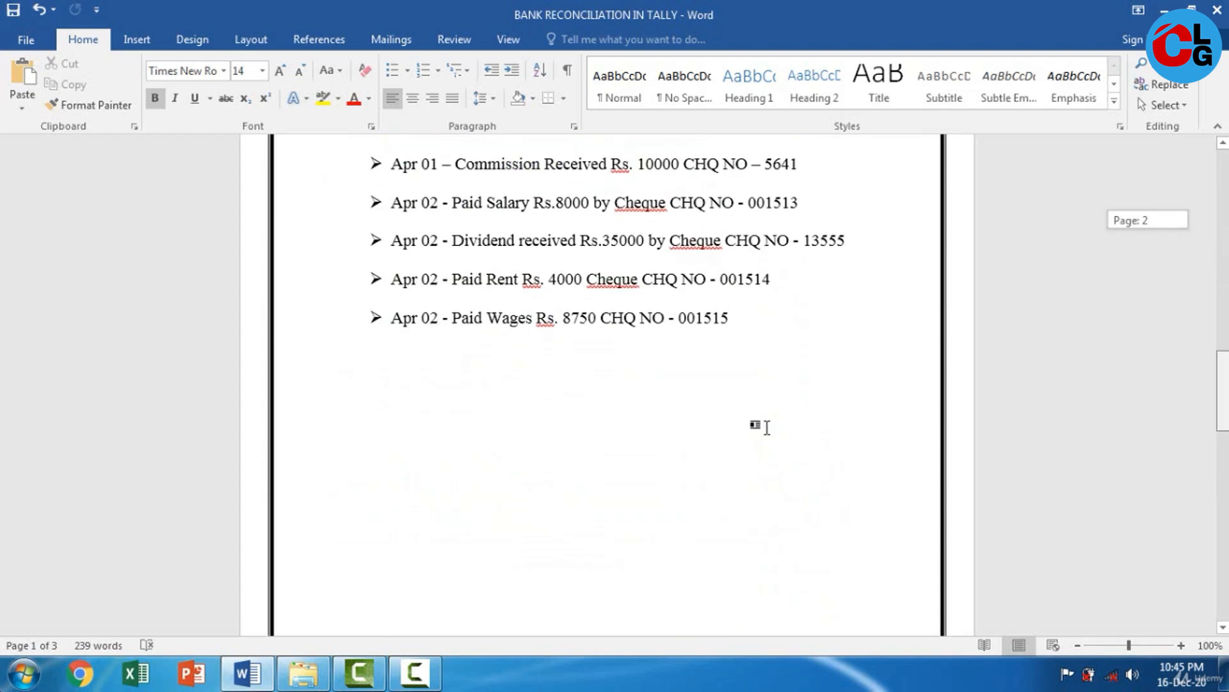
scroll(767, 427, "down", 12)
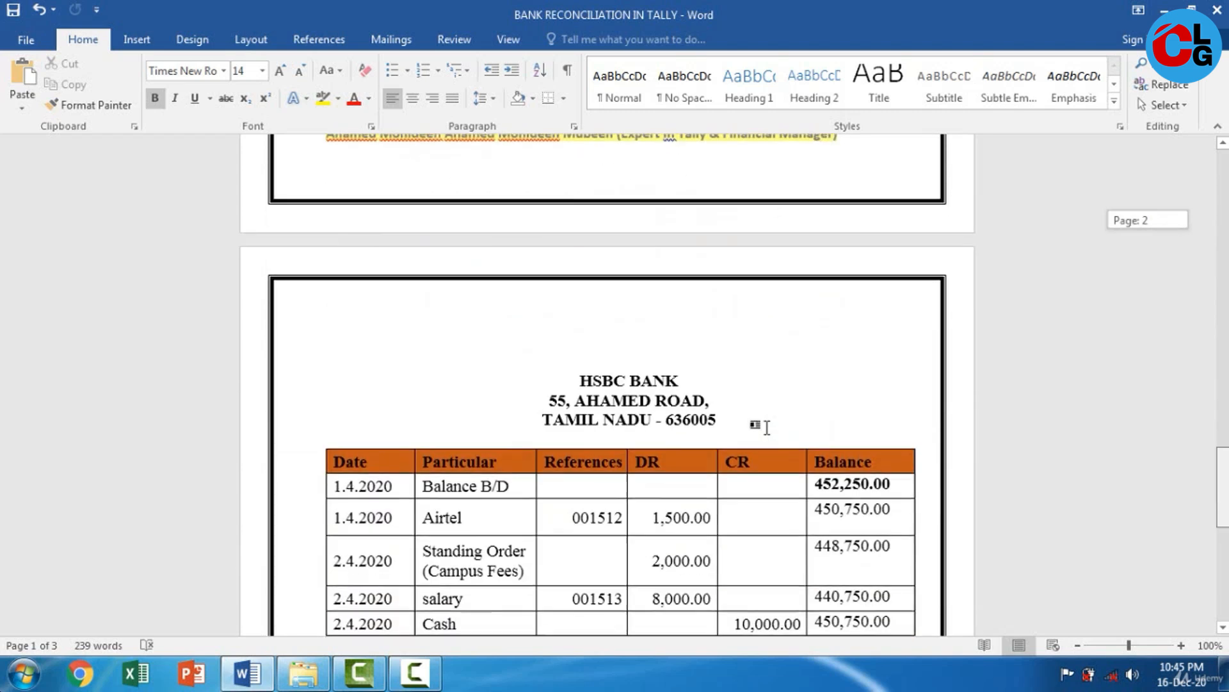
scroll(766, 427, "down", 2)
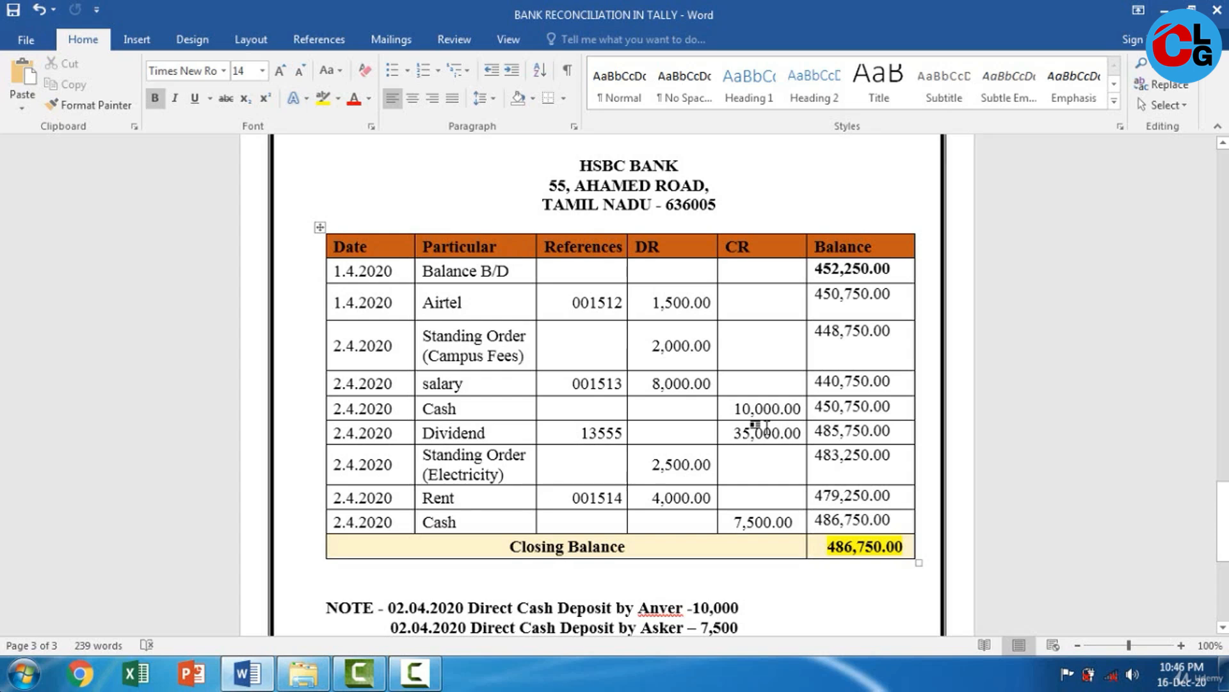
scroll(766, 426, "down", 2)
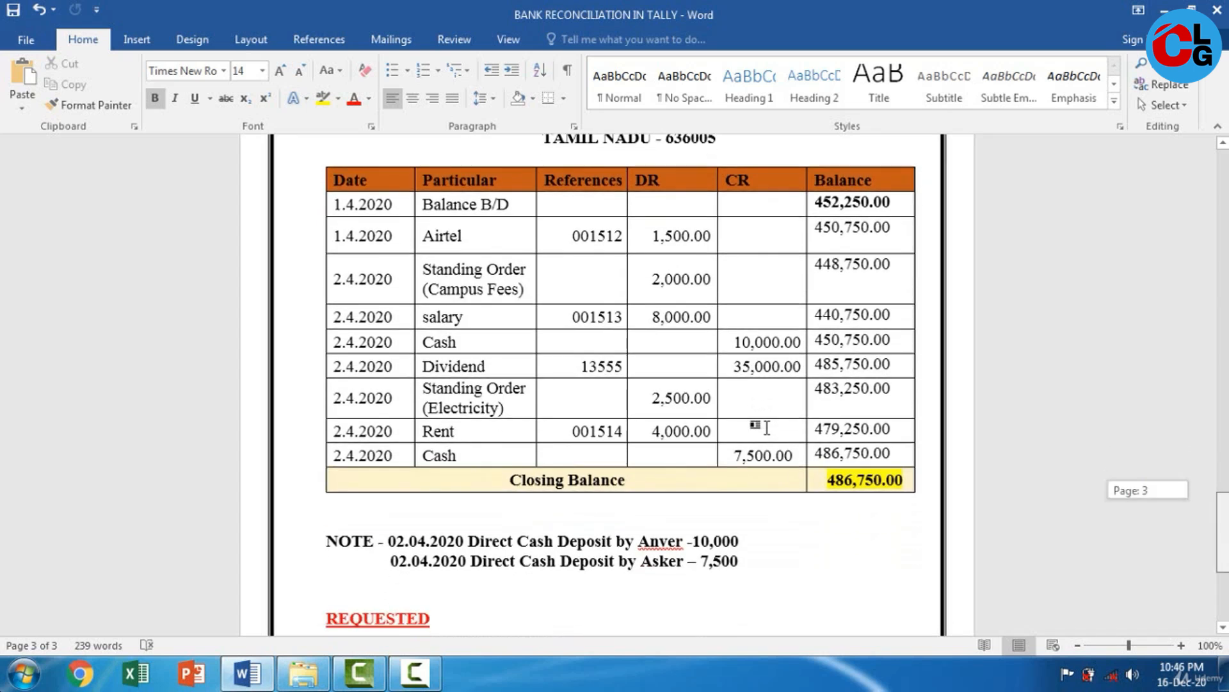
scroll(766, 426, "up", 1)
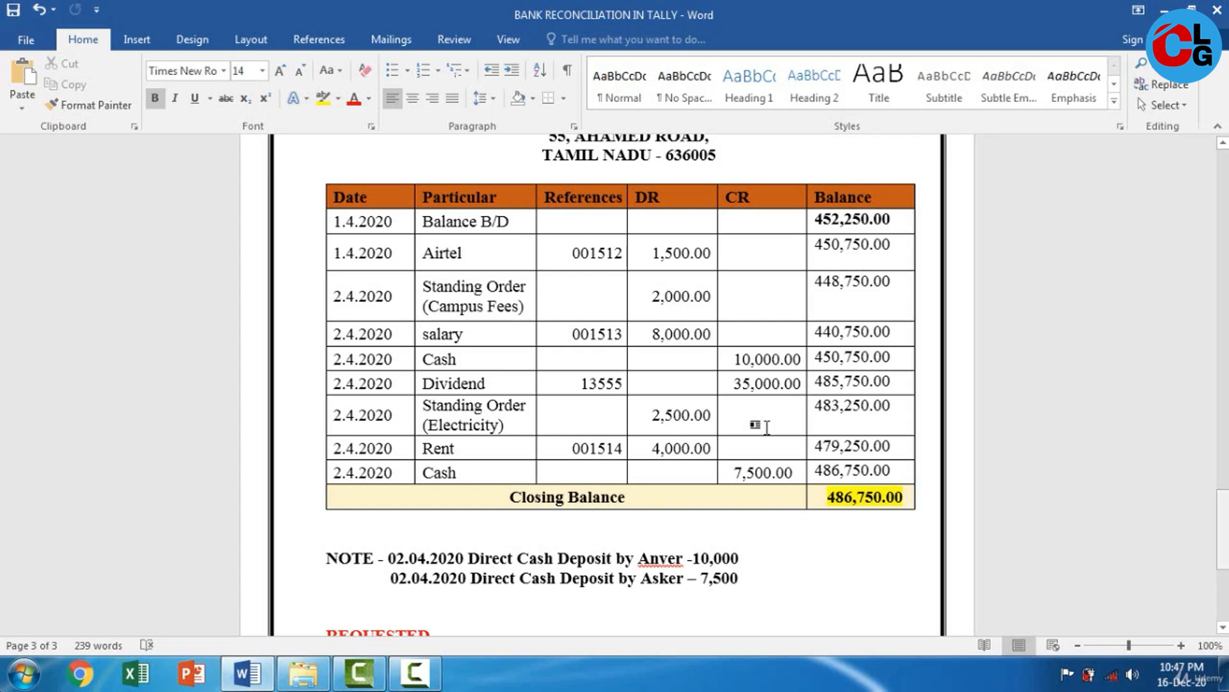
Recheck the opening balance and bank detail tables on page 1, and read the notes and requested task below the bank statement.
scroll(766, 427, "up", 15)
scroll(766, 428, "up", 2)
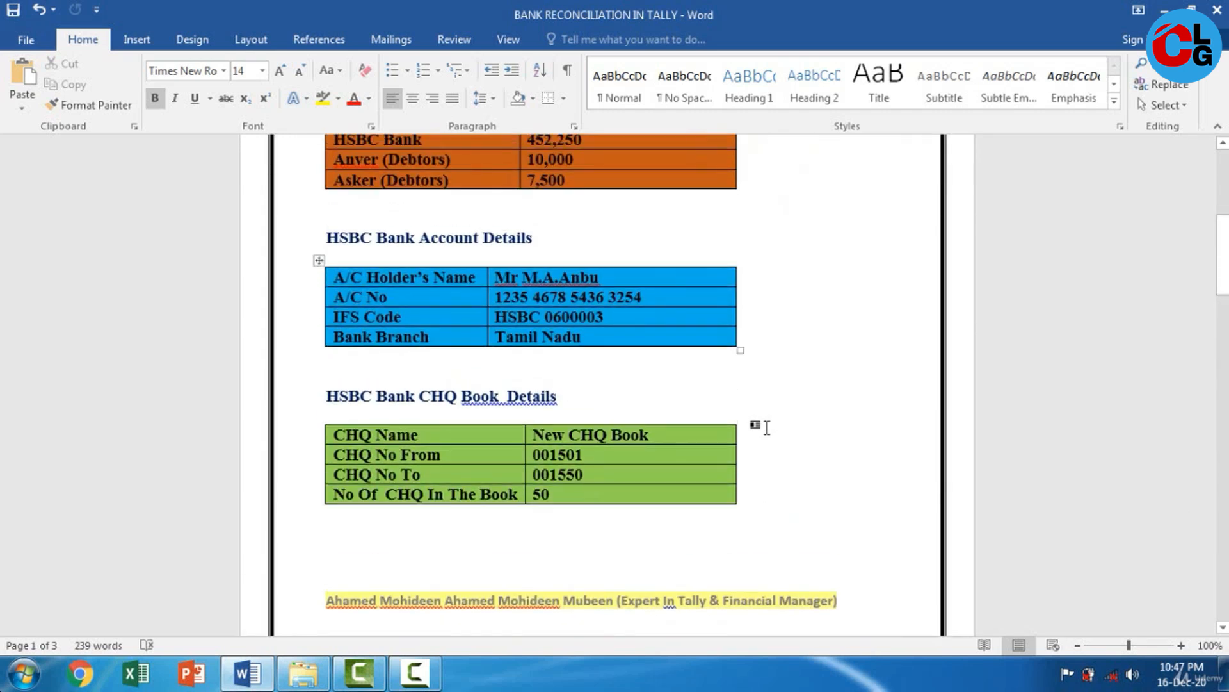
scroll(766, 427, "up", 3)
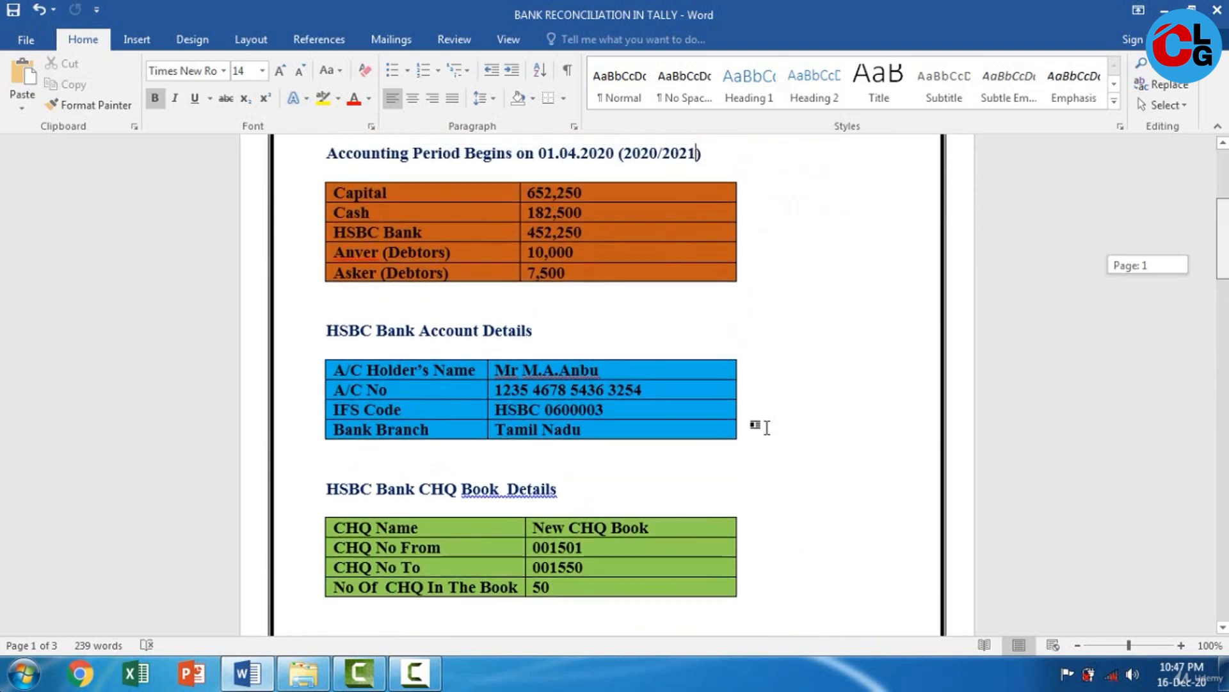
scroll(766, 427, "up", 1)
left_click_drag(541, 354, 328, 314)
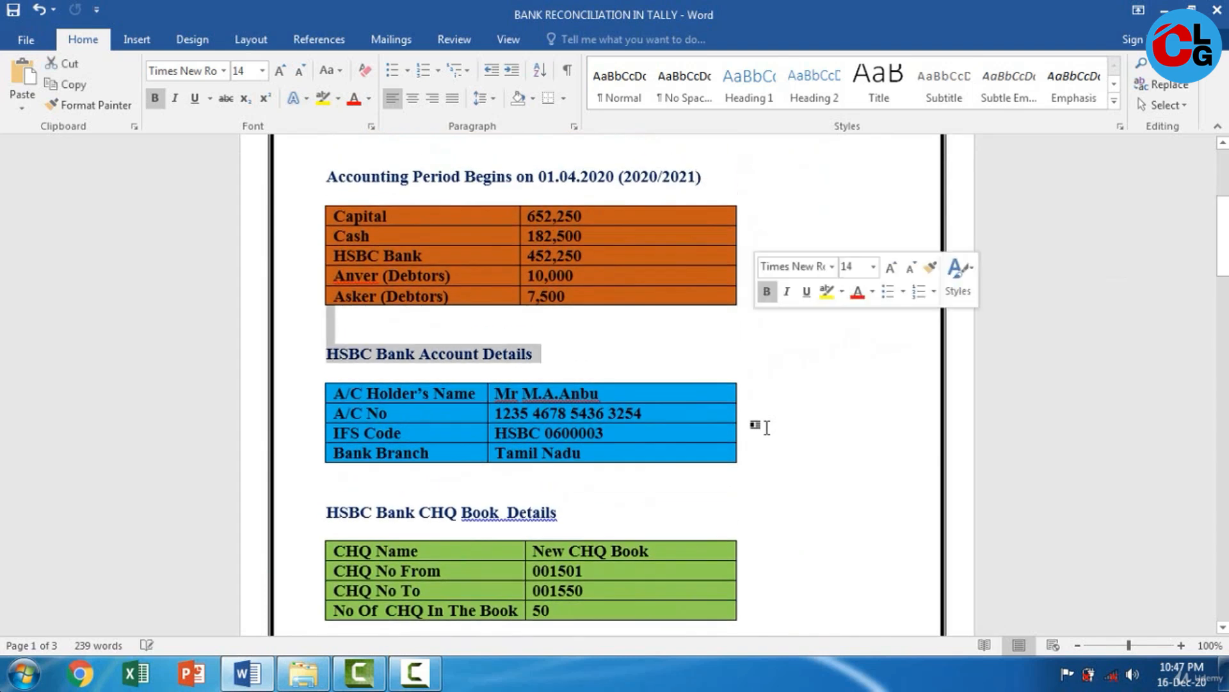
left_click(767, 427)
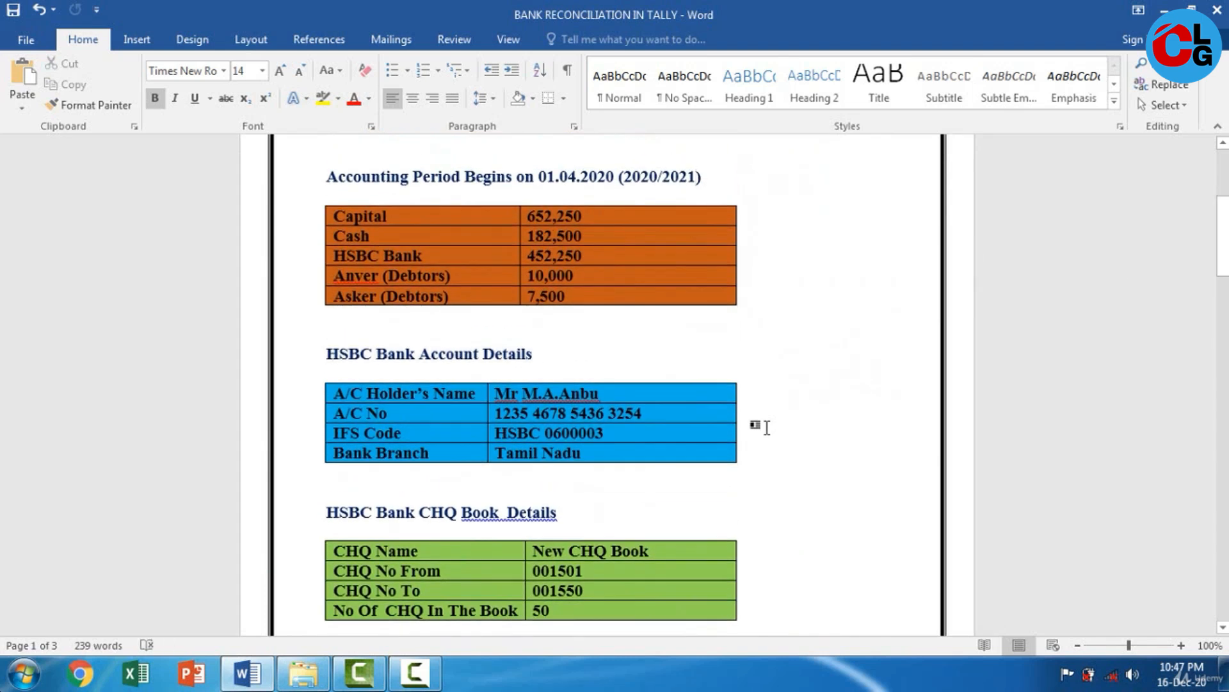
scroll(766, 427, "down", 15)
scroll(766, 427, "down", 20)
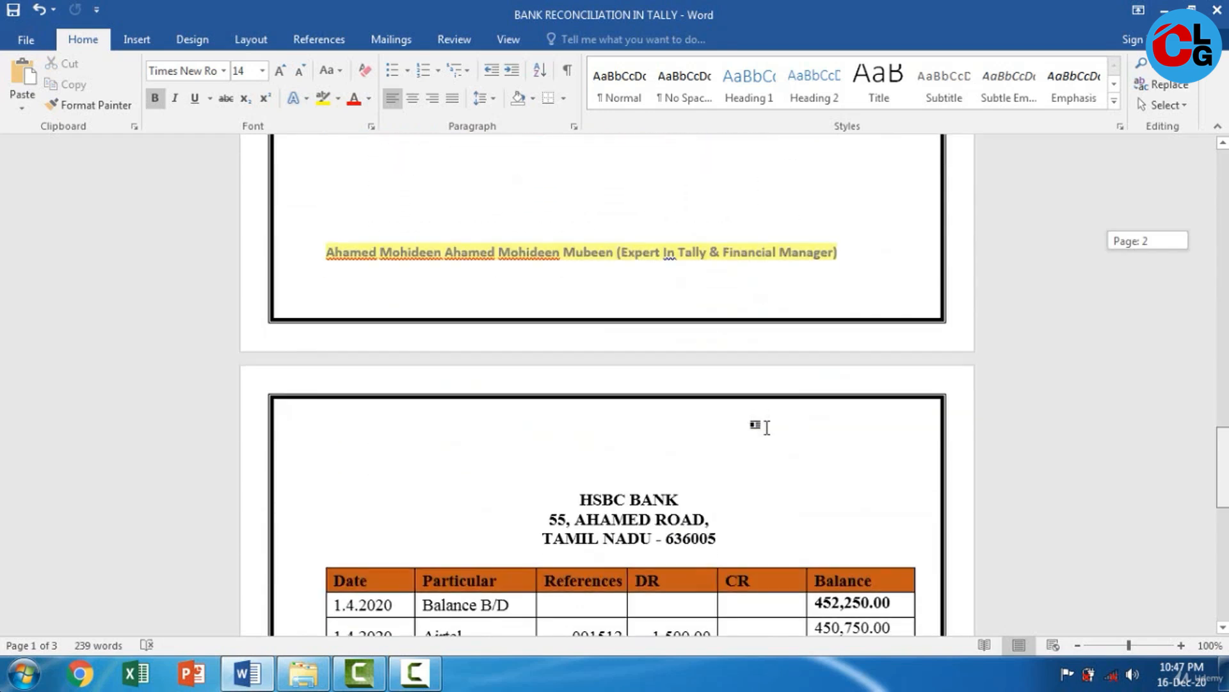
scroll(766, 427, "down", 1)
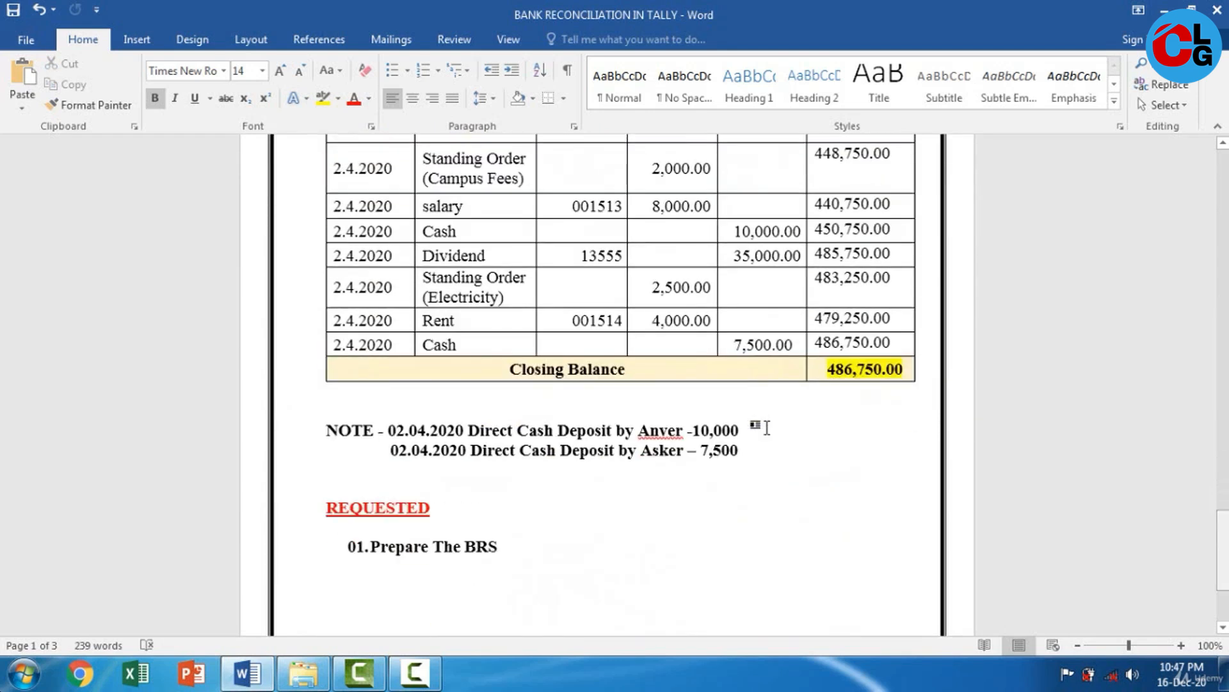
Study the bank statement entries and the requested BRS task once more, and return to the account and cheque book details.
scroll(766, 427, "up", 5)
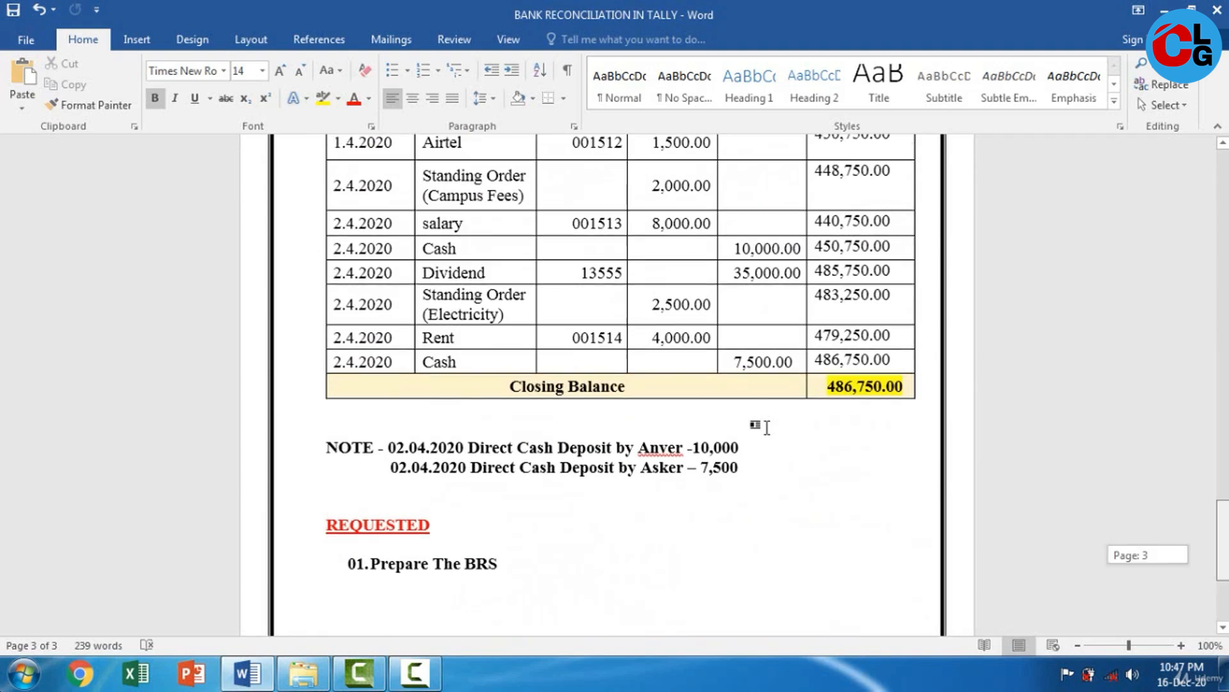
scroll(767, 427, "up", 1)
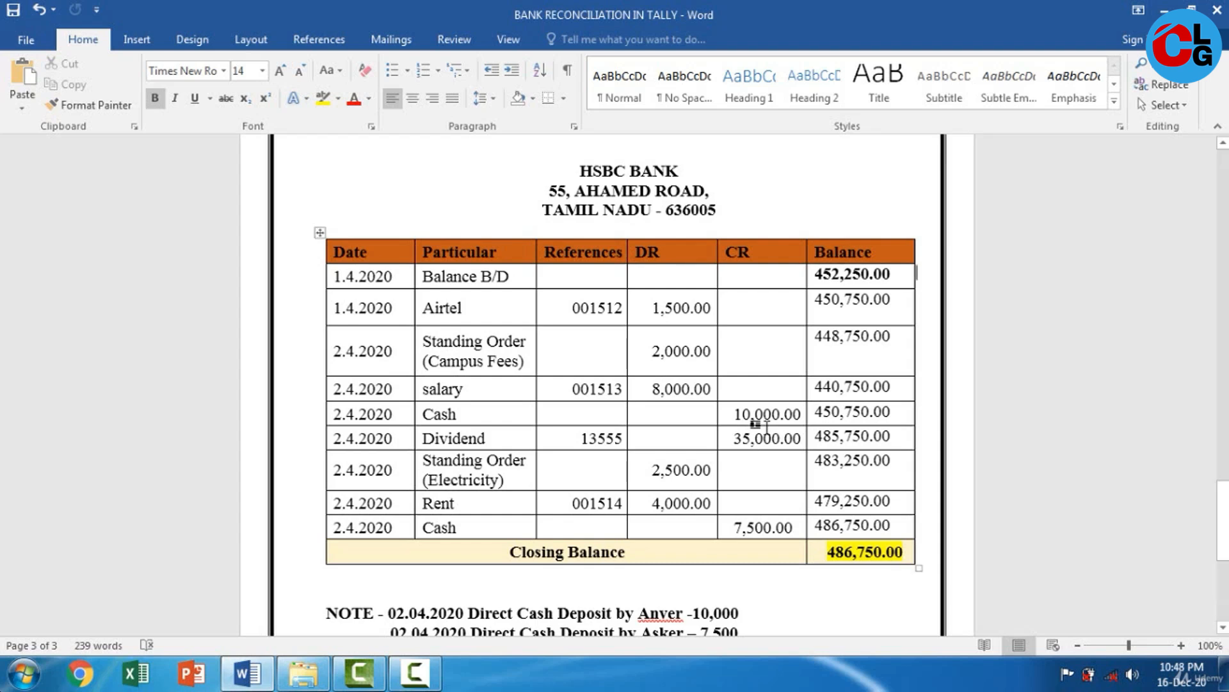
left_click(767, 425)
scroll(767, 426, "down", 5)
scroll(767, 426, "down", 5)
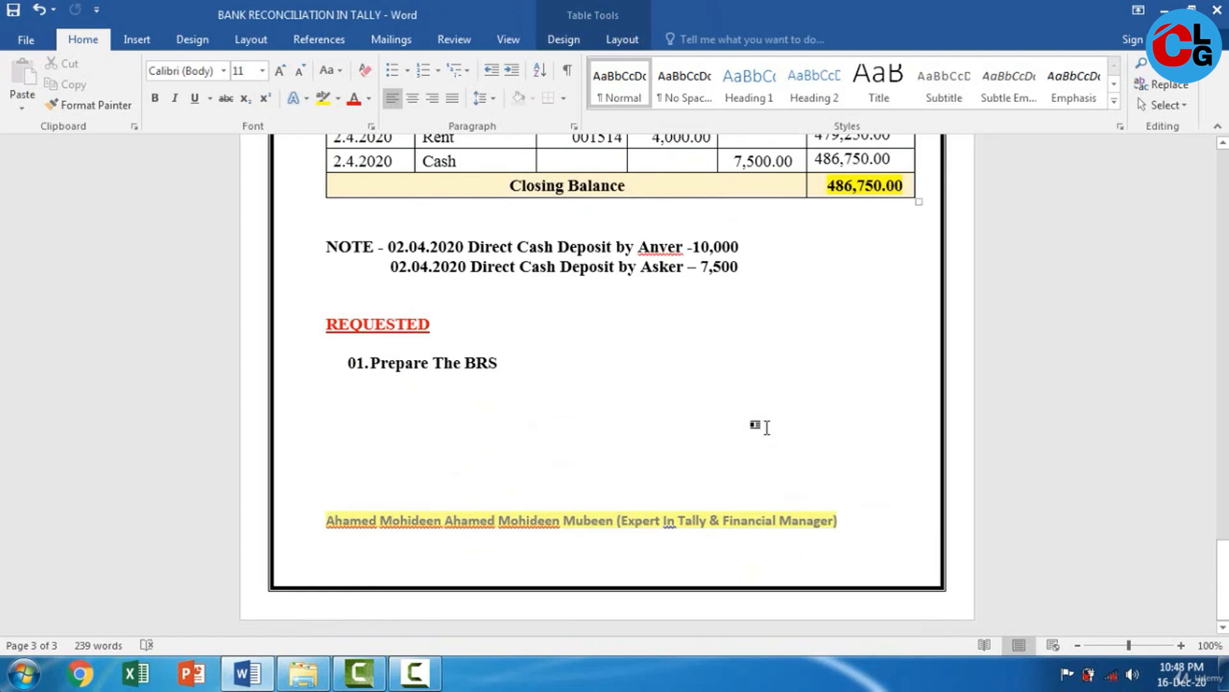
scroll(767, 427, "up", 20)
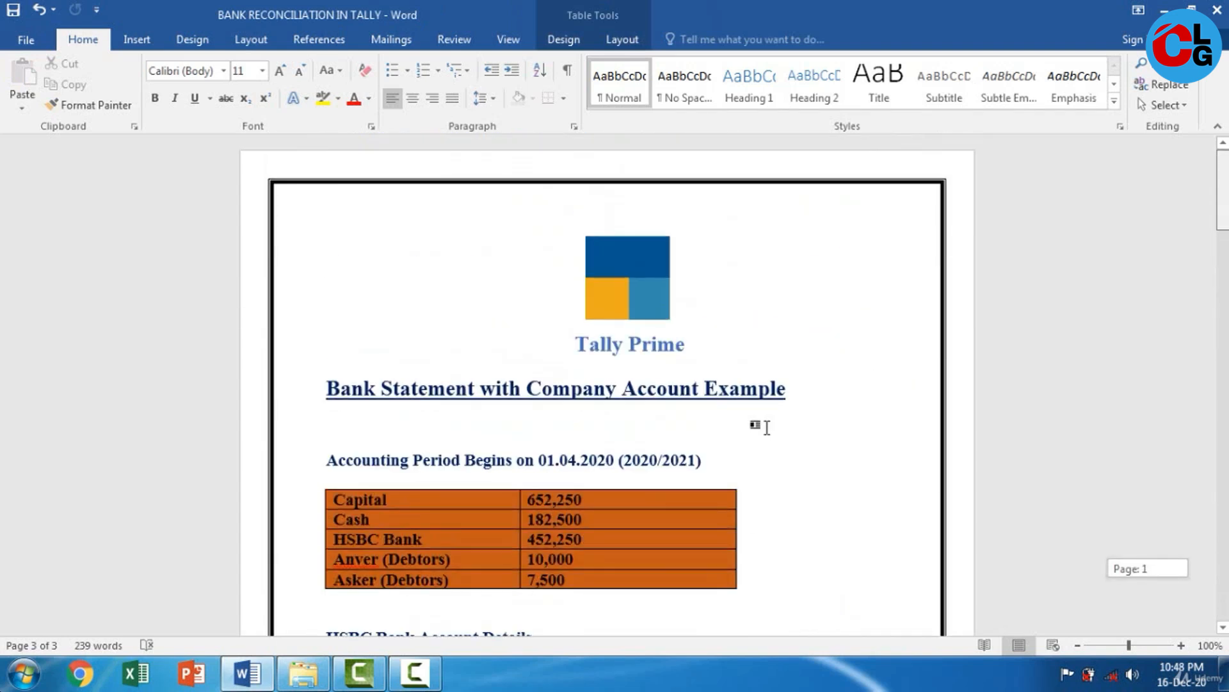
scroll(767, 426, "down", 5)
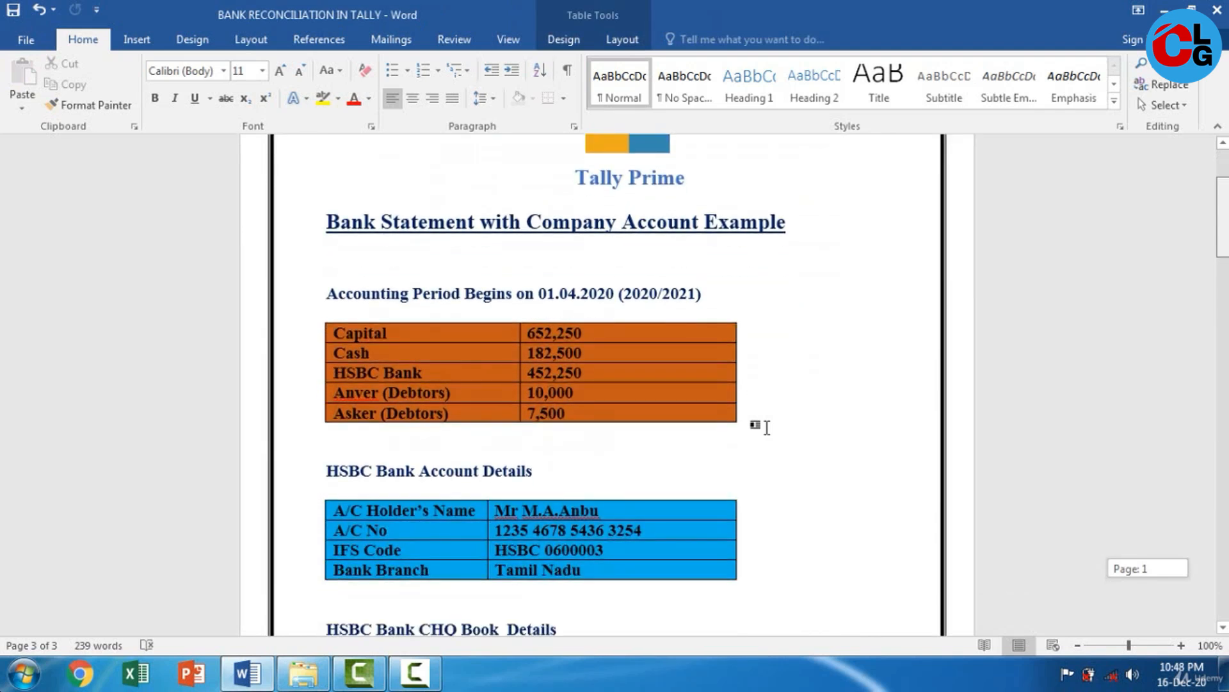
scroll(767, 426, "down", 10)
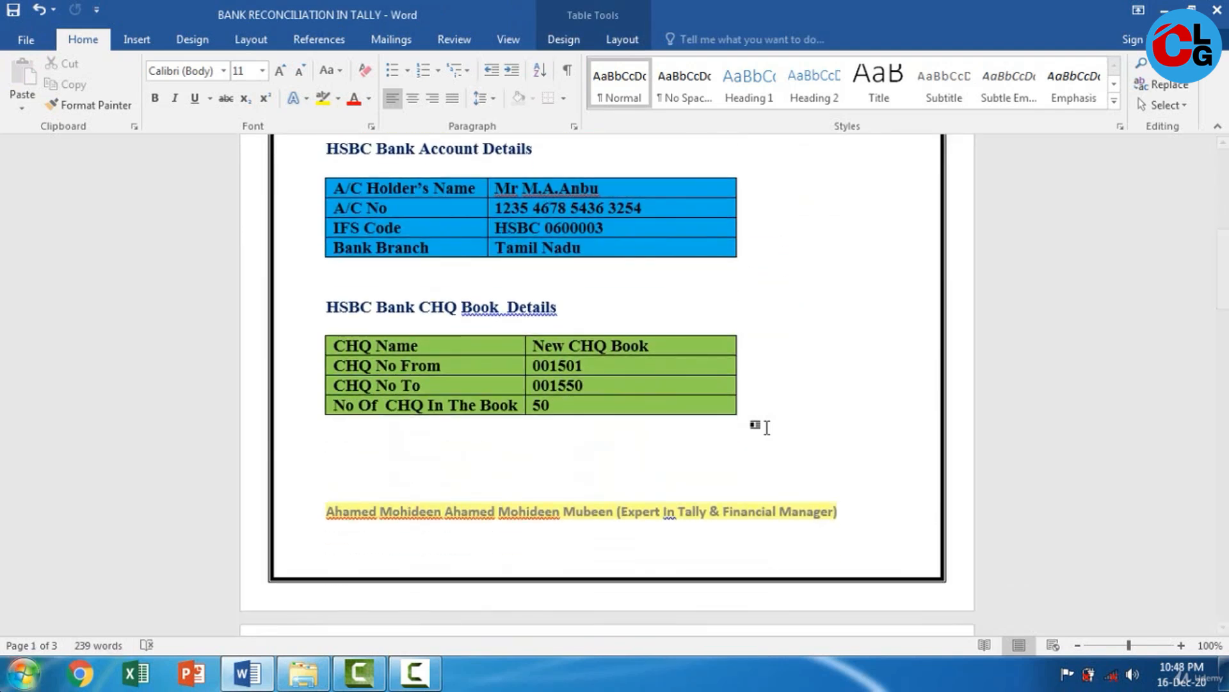
Launch TallyPrime and continue in educational mode to the Gateway of Tally.
key("super")
key("super")
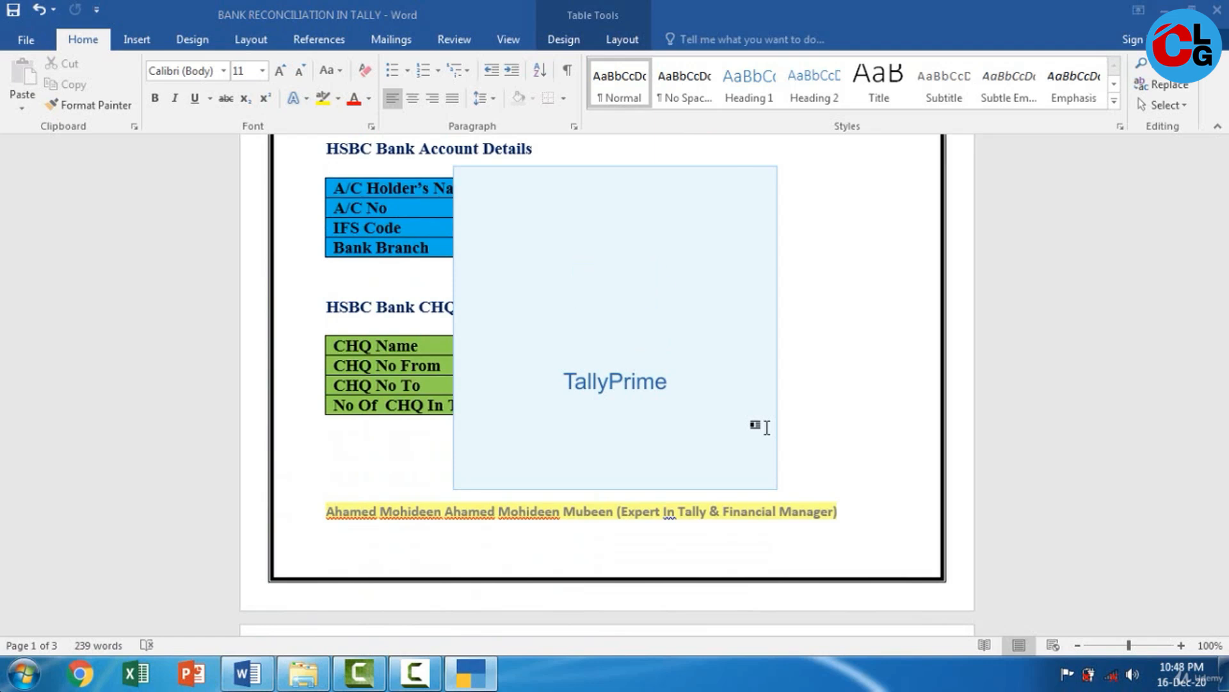
key("Return")
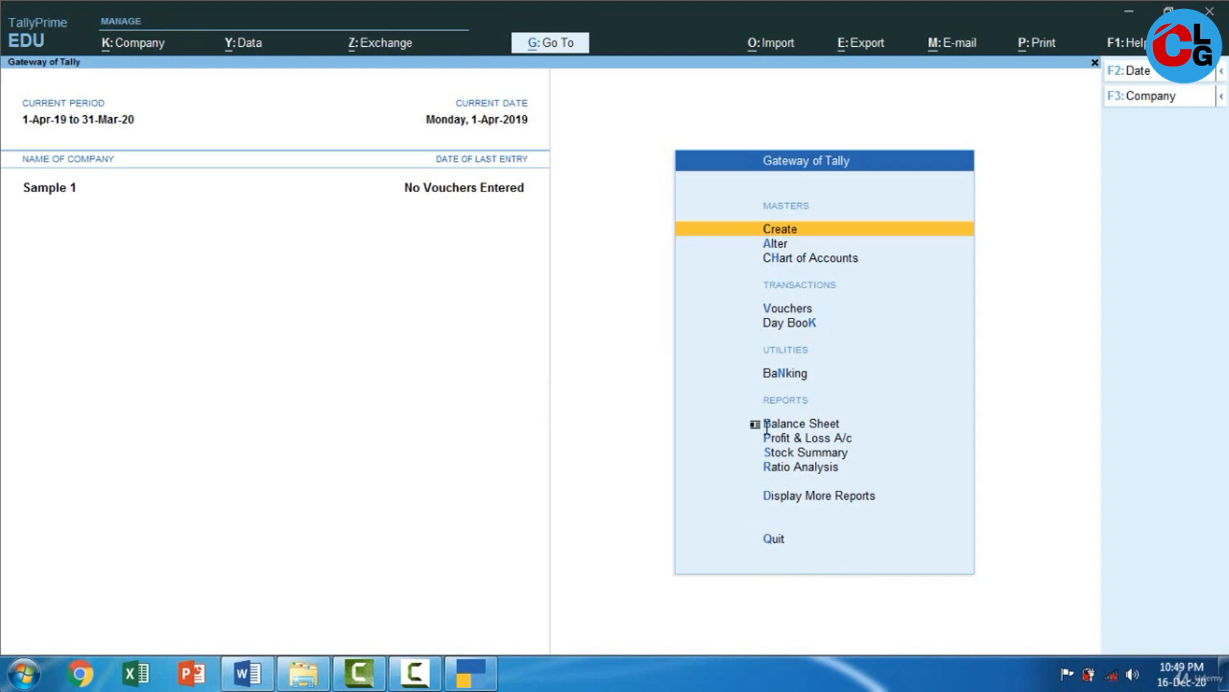
Shut the loaded company Sample 1 and confirm closing it.
key("F3")
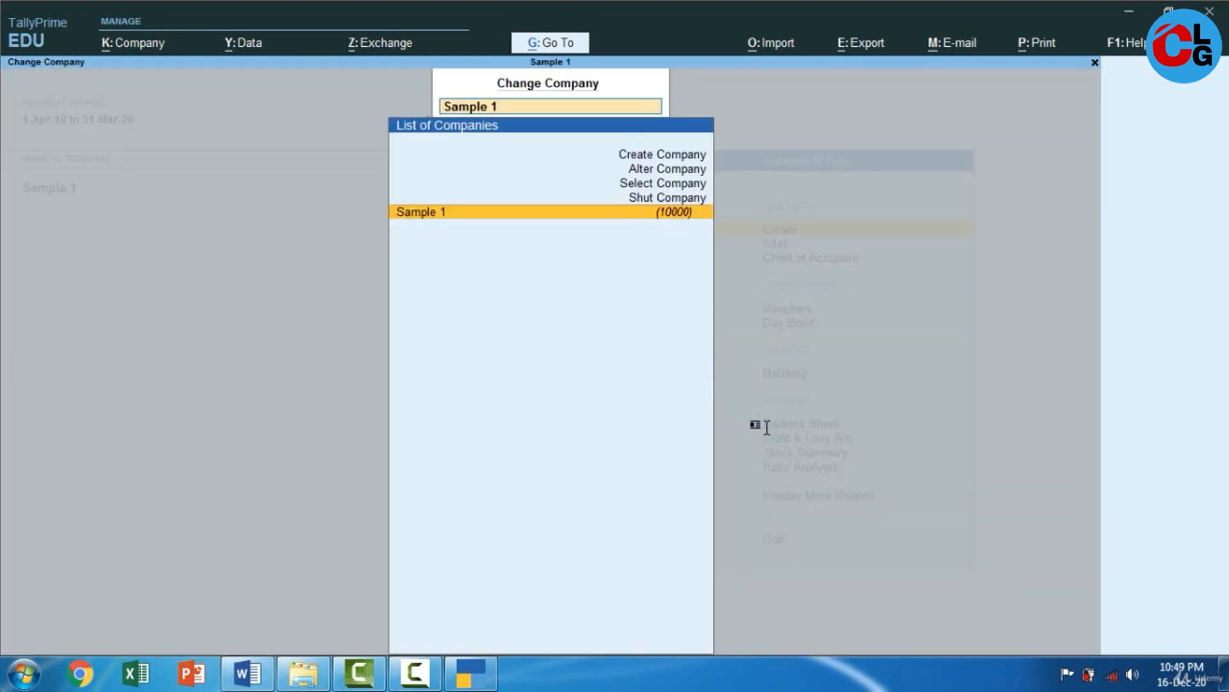
key("ctrl+F3")
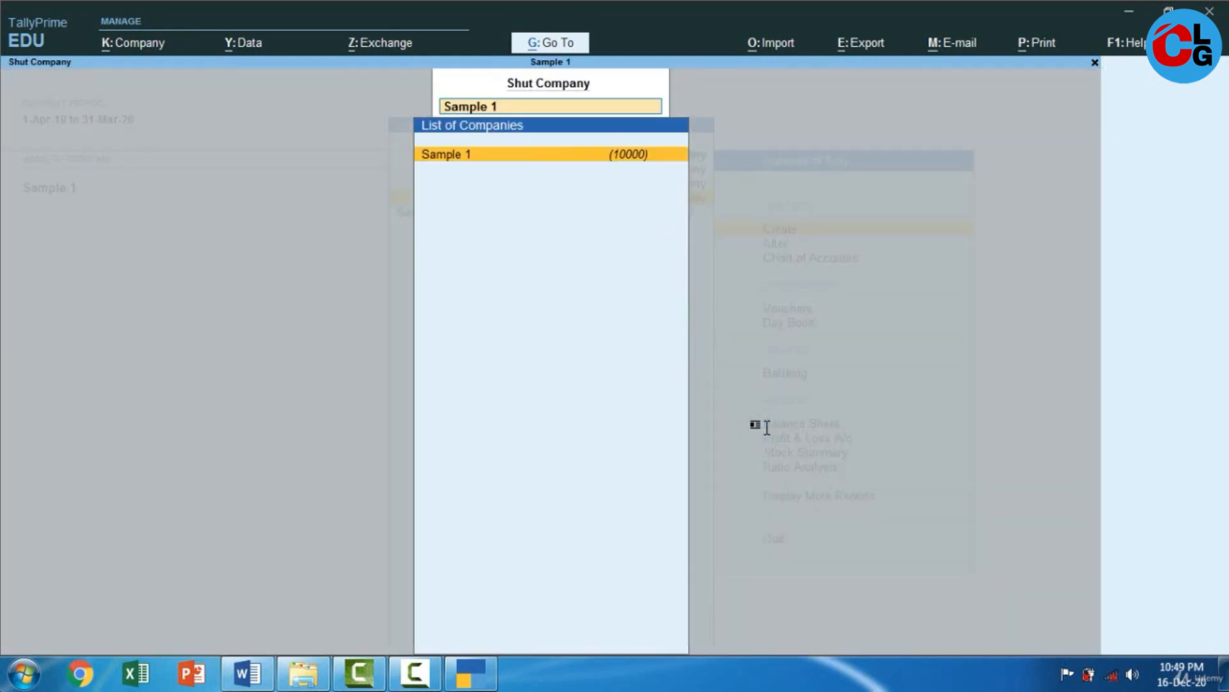
key("Return")
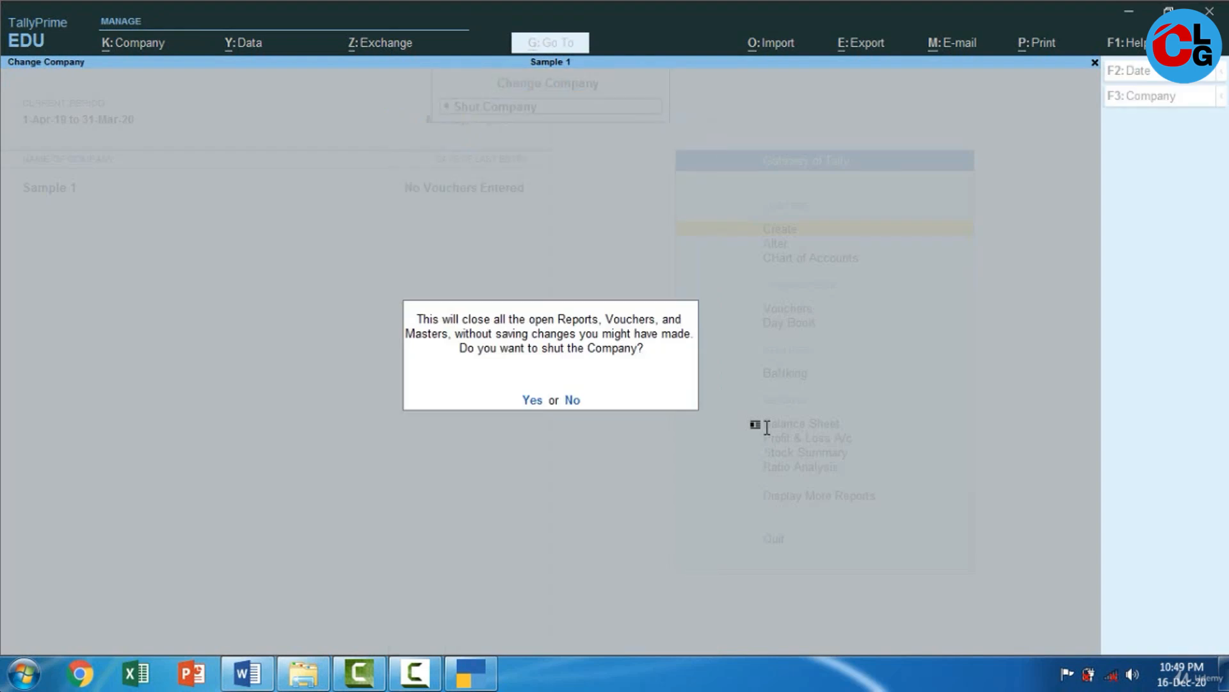
key("y")
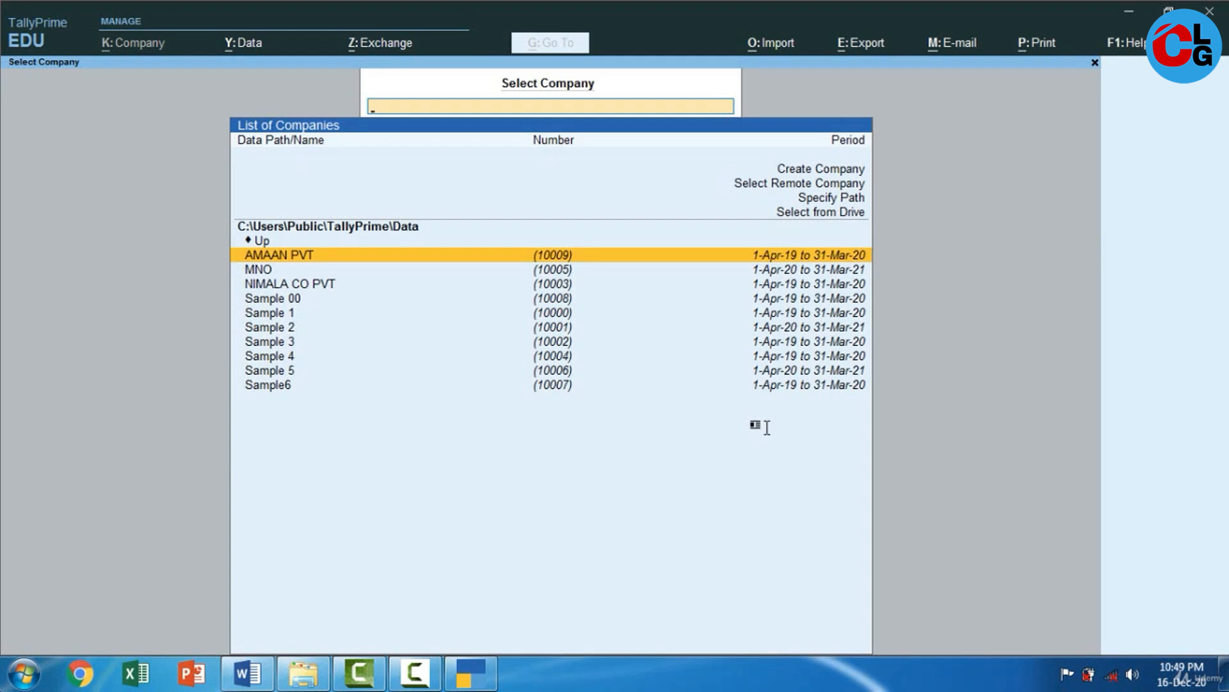
Create a company named BRS with the financial year and books beginning on 1-Apr-20, leaving the address and contact details blank.
key("alt+c")
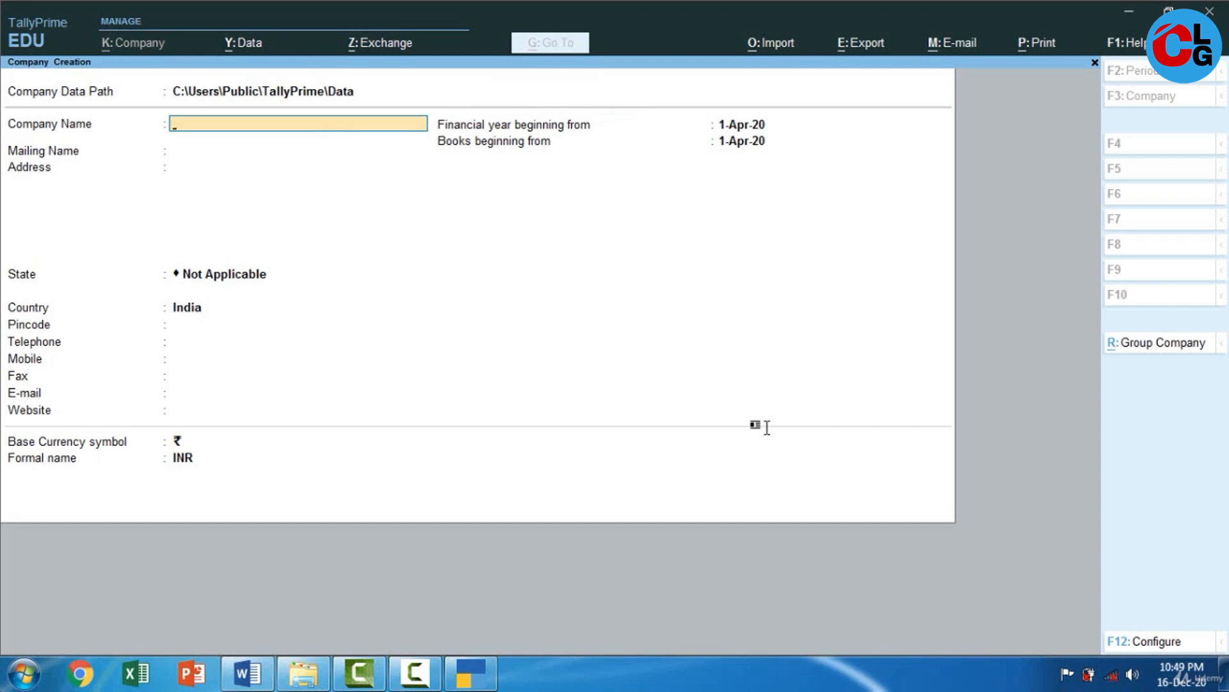
type("BRS")
key("Return")
key("Return")
key("Return")
key("Return")
key("Return")
key("Return")
key("Return")
key("Return")
key("Return")
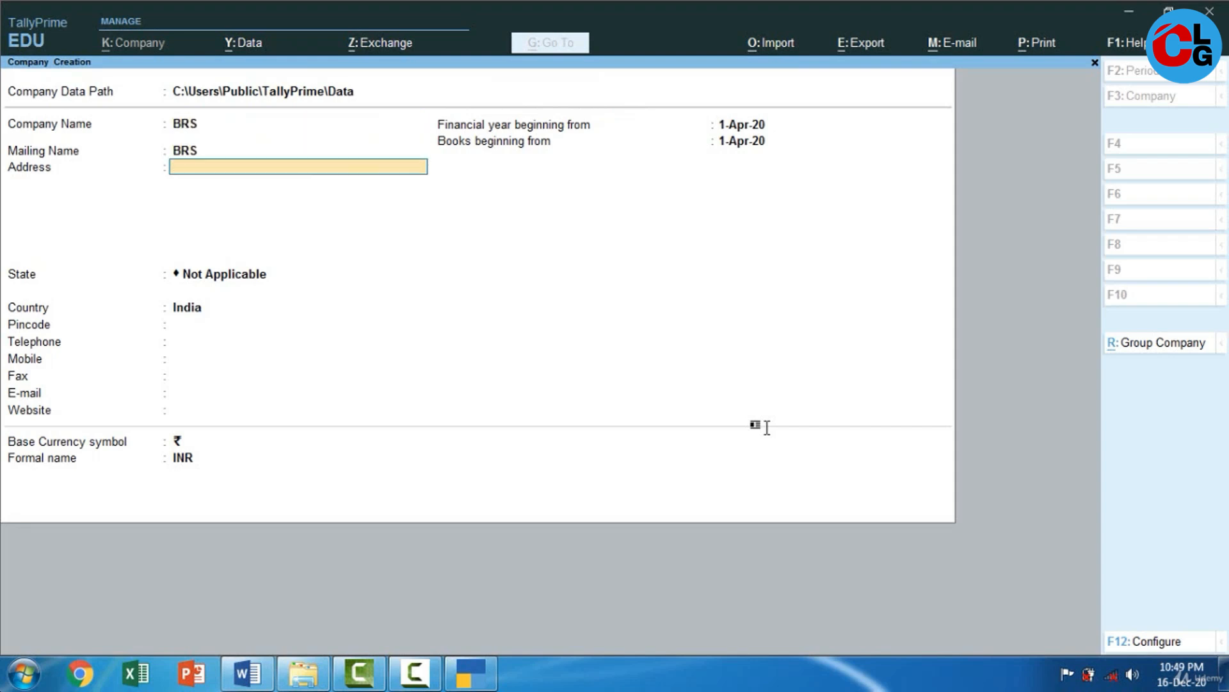
key("Return")
key("Return")
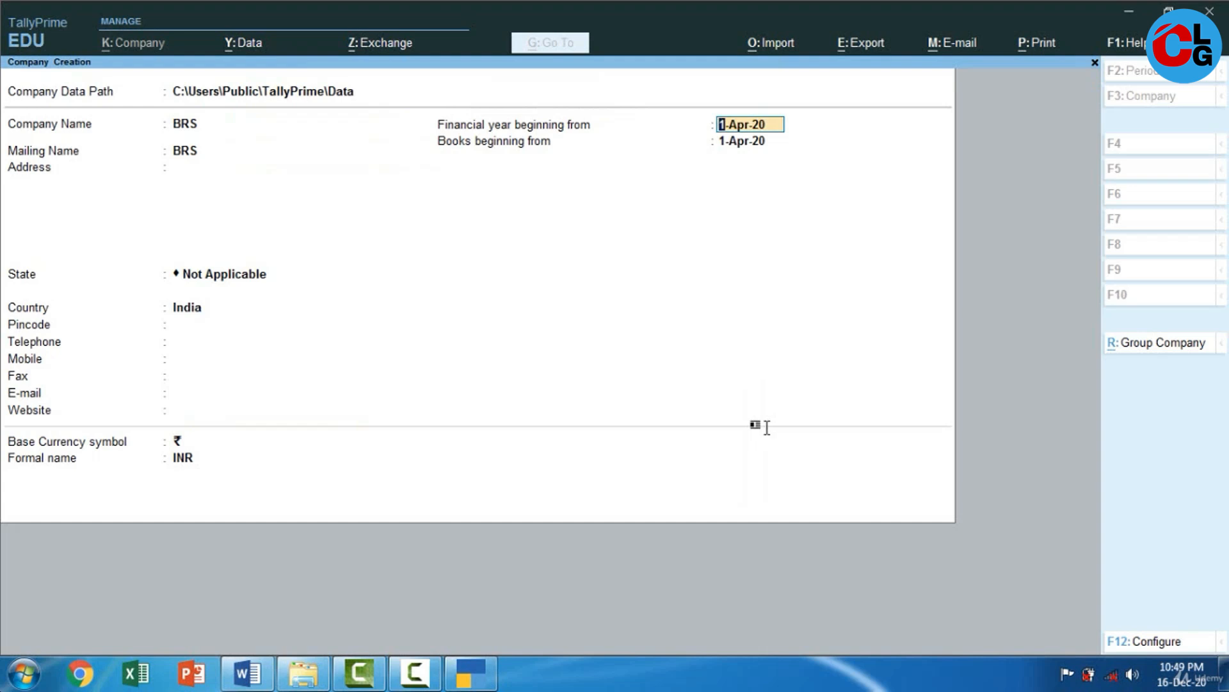
key("Return")
key("Return")
key("Return")
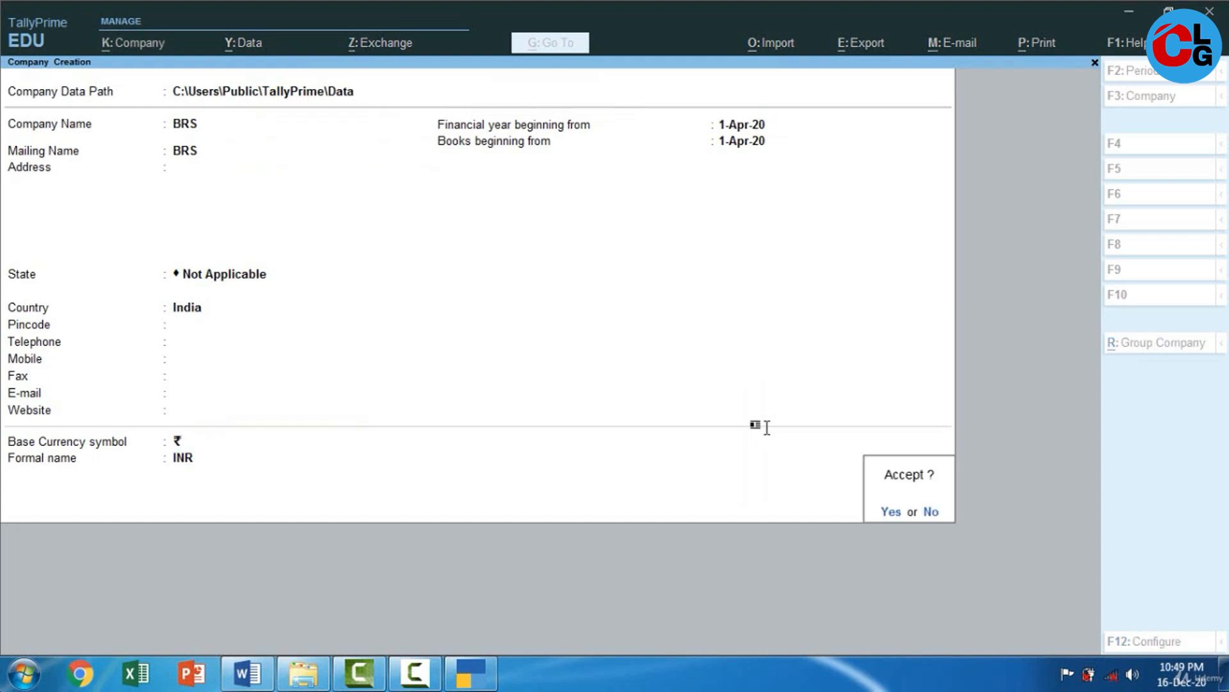
key("Return")
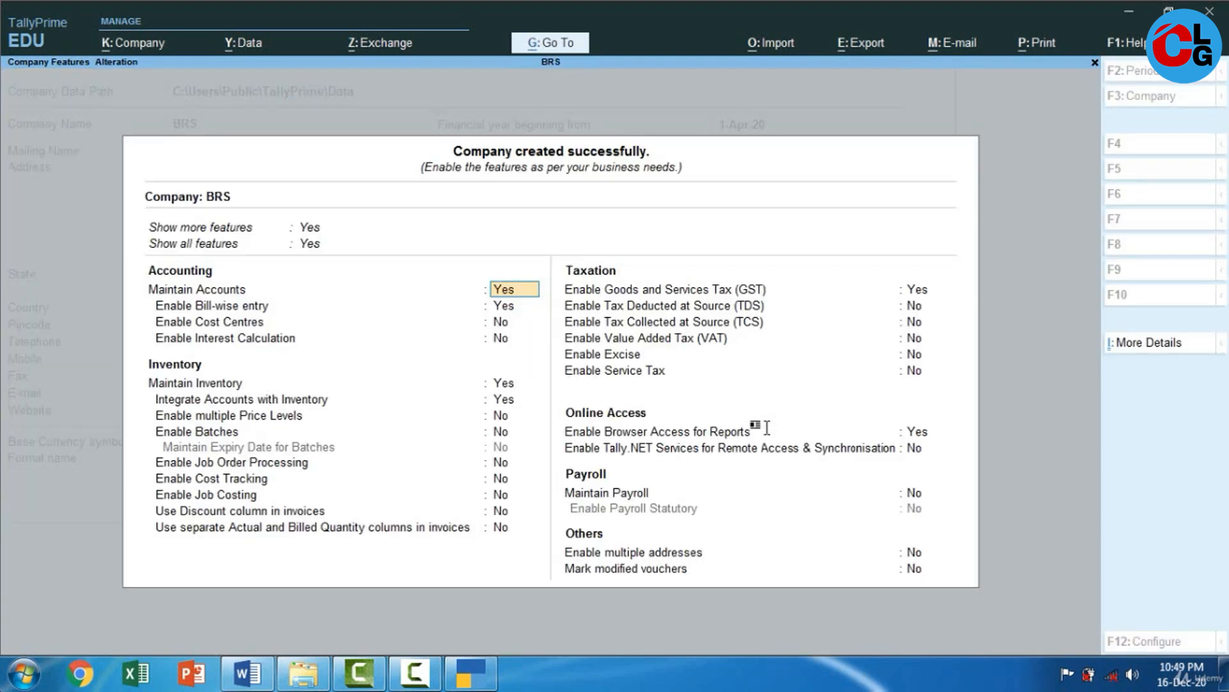
Accept the default company features for BRS and go to the Gateway of Tally.
key("ctrl+a")
key("ctrl+a")
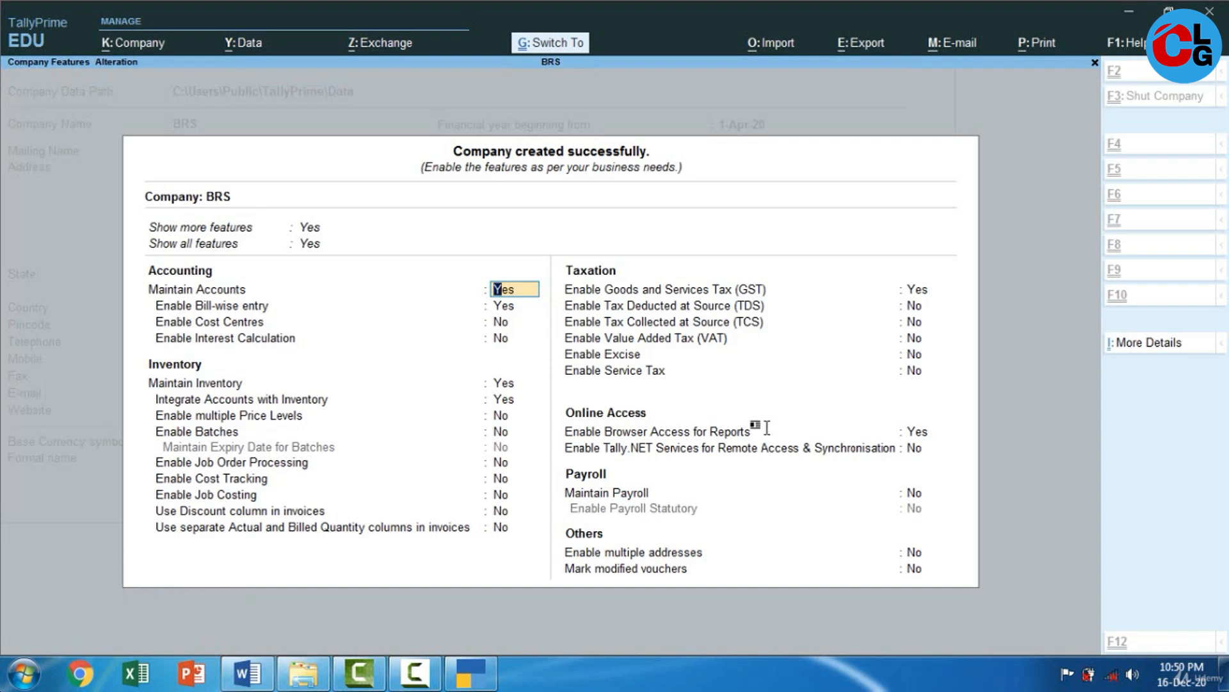
key("ctrl+a")
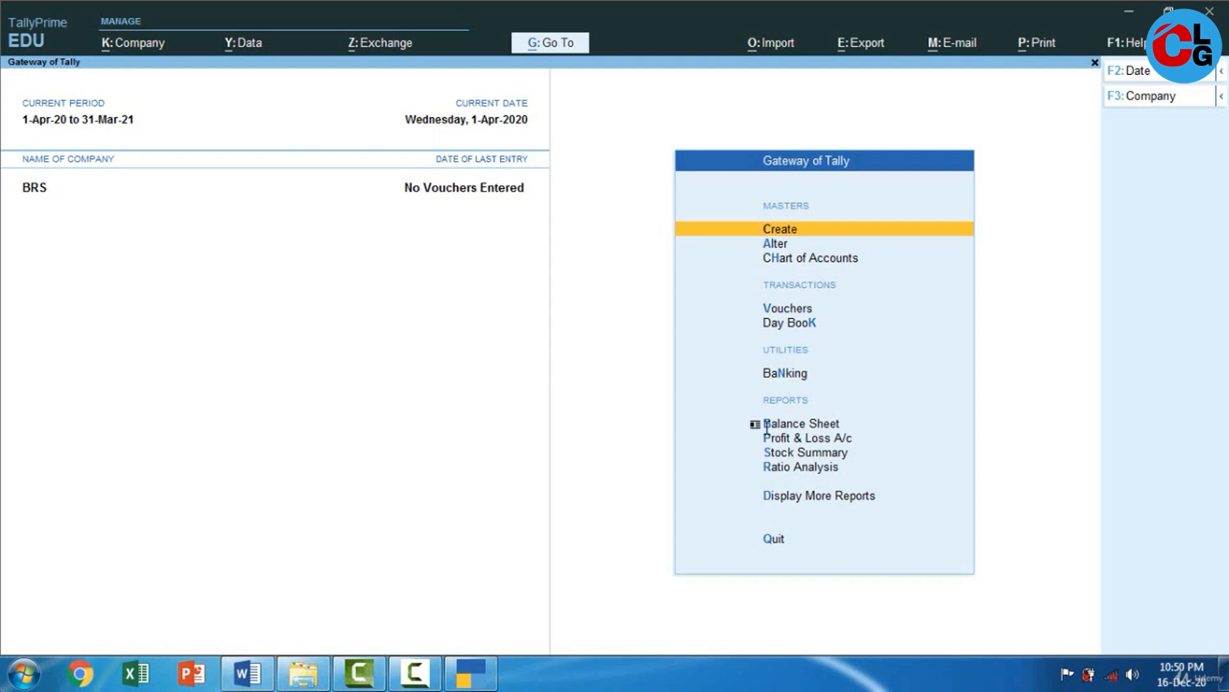
Check the opening balances in the Word exercise and start a new TallyPrime ledger named Capital under Capital Account.
key("alt+Tab")
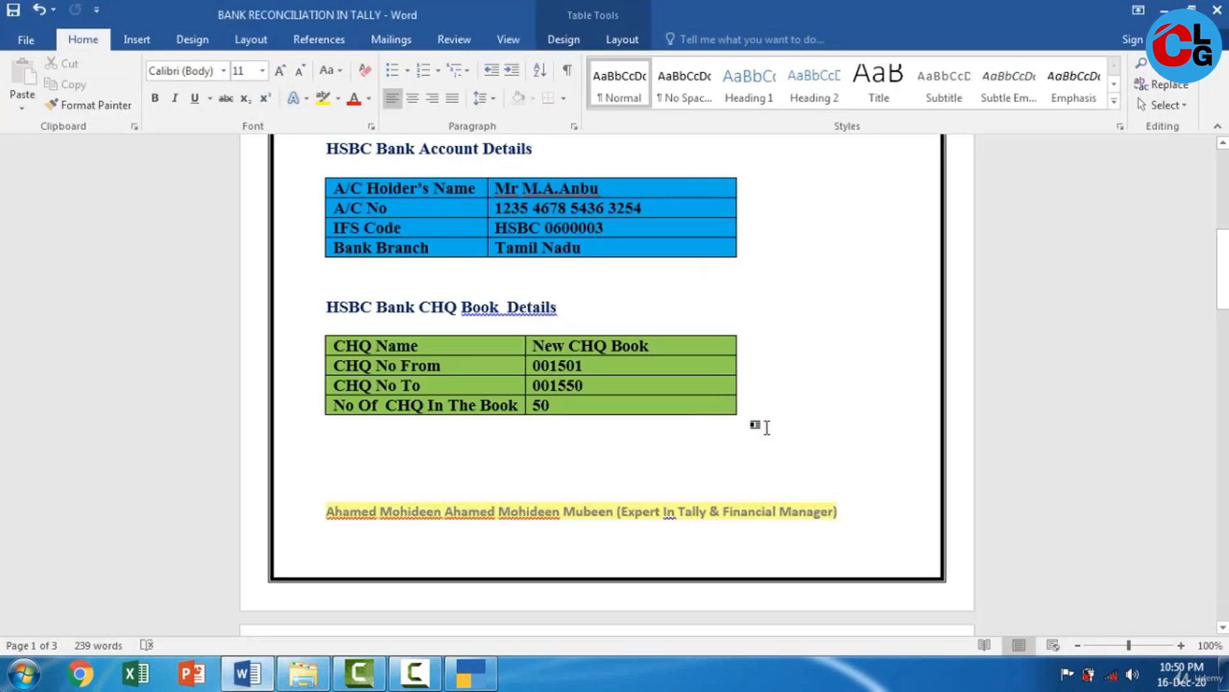
scroll(760, 427, "up", 5)
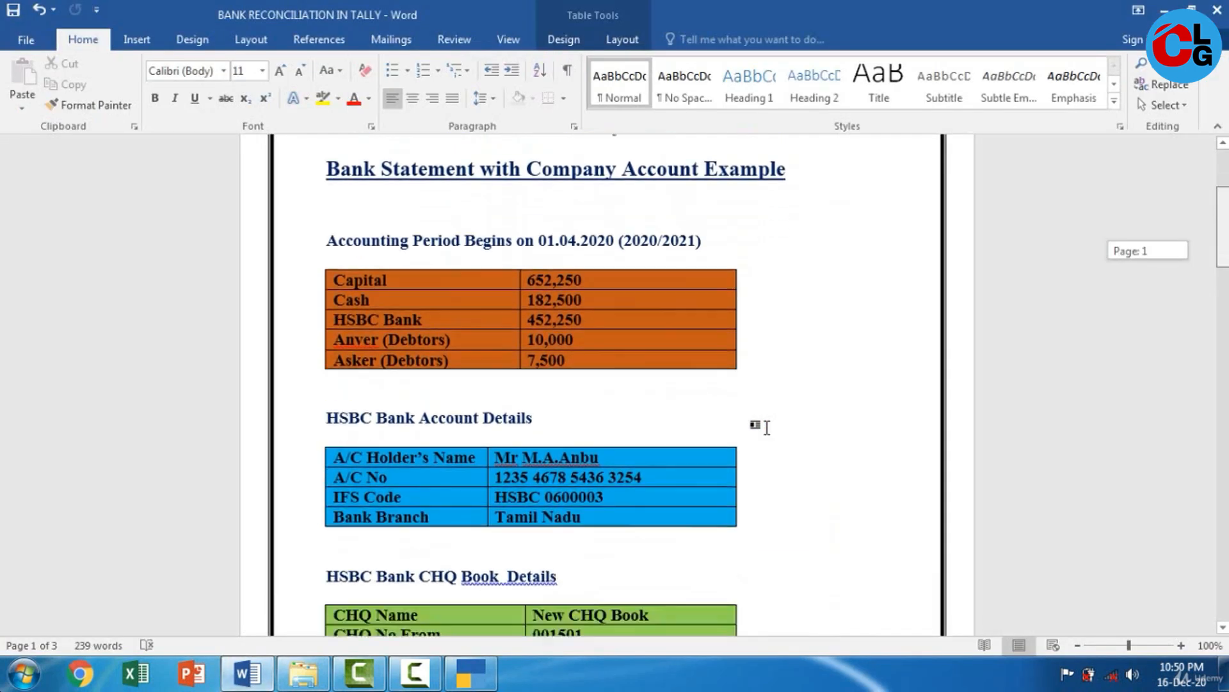
scroll(760, 428, "down", 2)
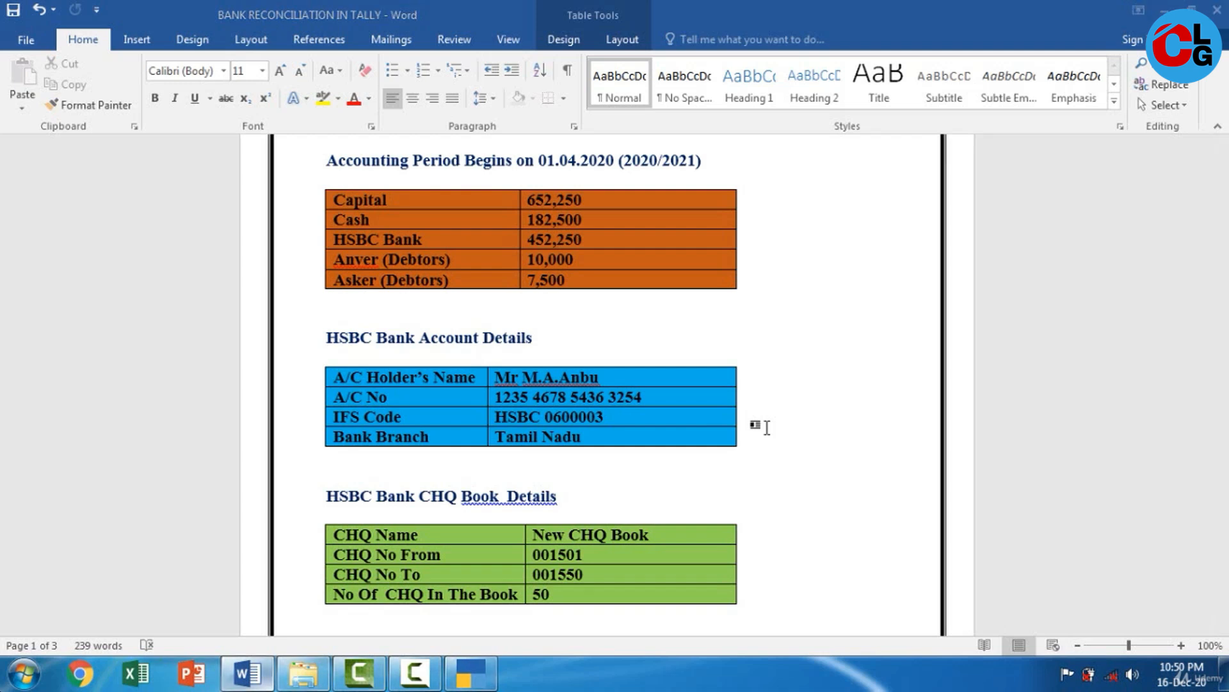
key("alt+Tab")
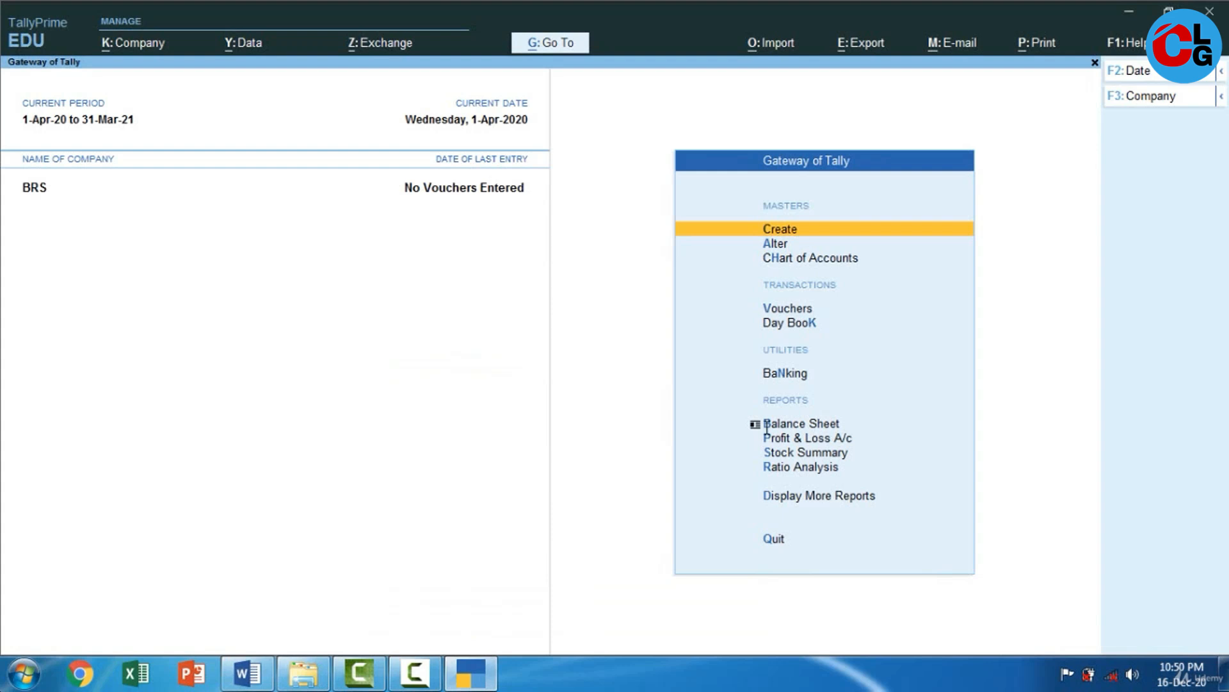
key("Return")
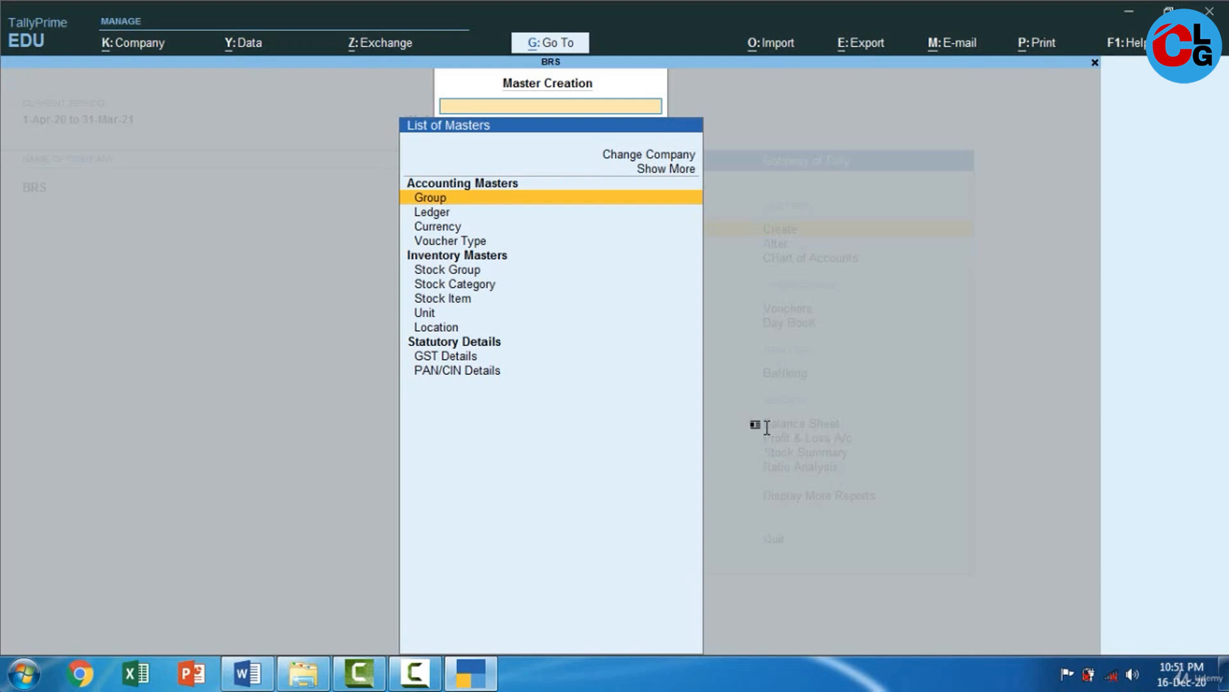
key("Down")
key("Return")
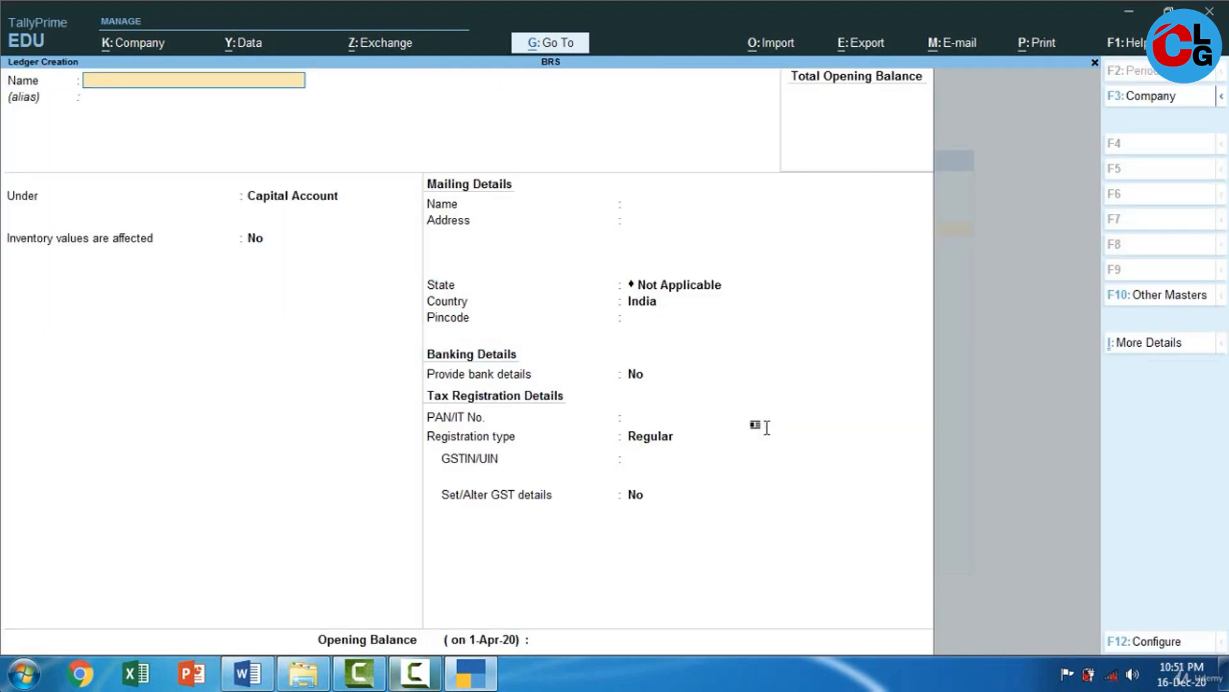
key("alt+Tab")
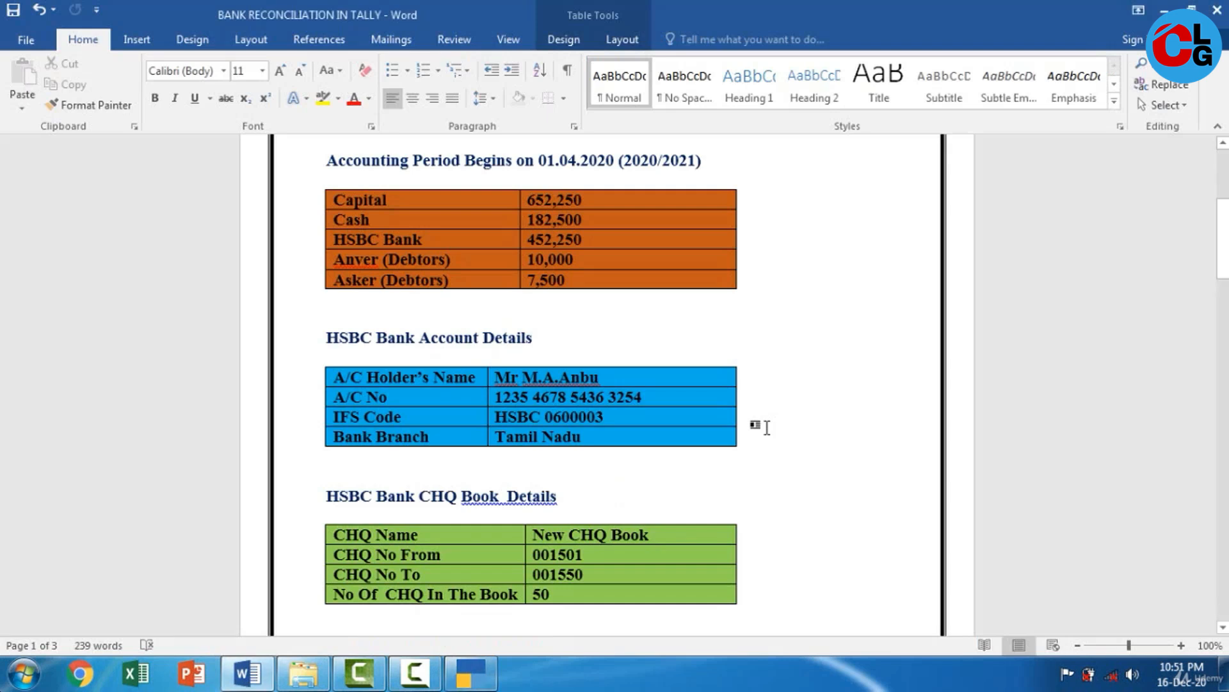
mouse_move(472, 672)
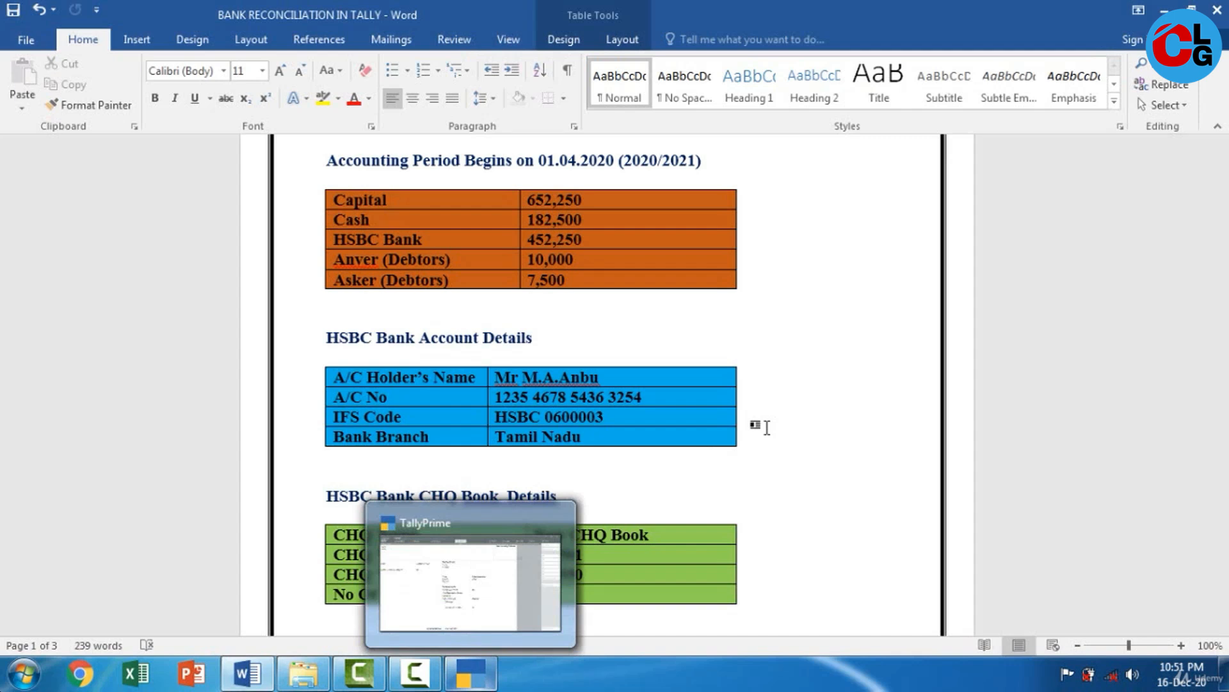
key("alt+Tab")
type("Capital")
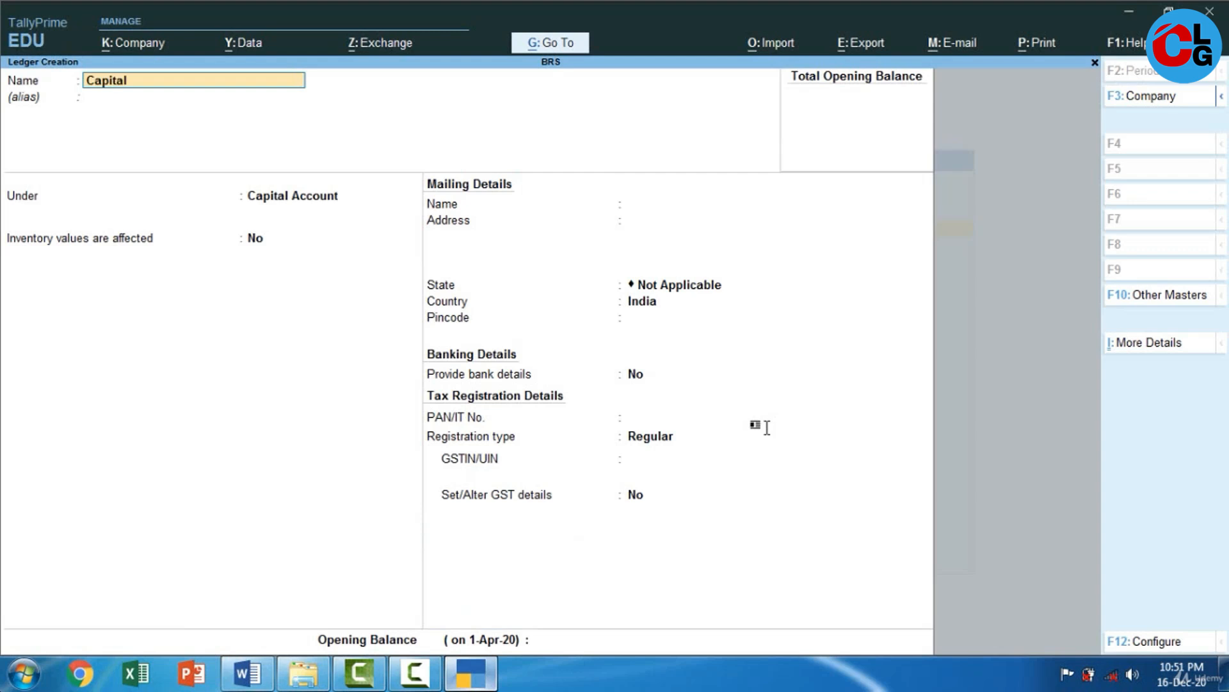
key("Return")
key("Return")
key("Return")
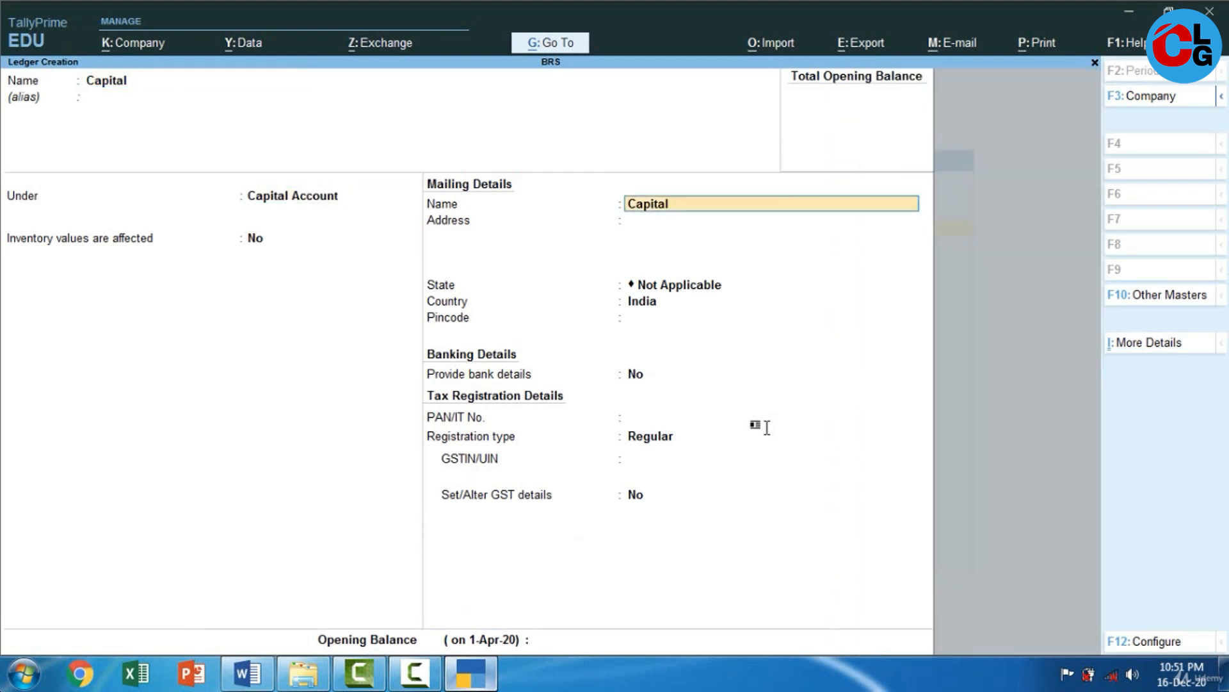
Give the Capital ledger the opening balance of 652250 Cr from the Word exercise and save it.
key("Return")
key("Return")
key("Return")
key("Return")
key("alt+Tab")
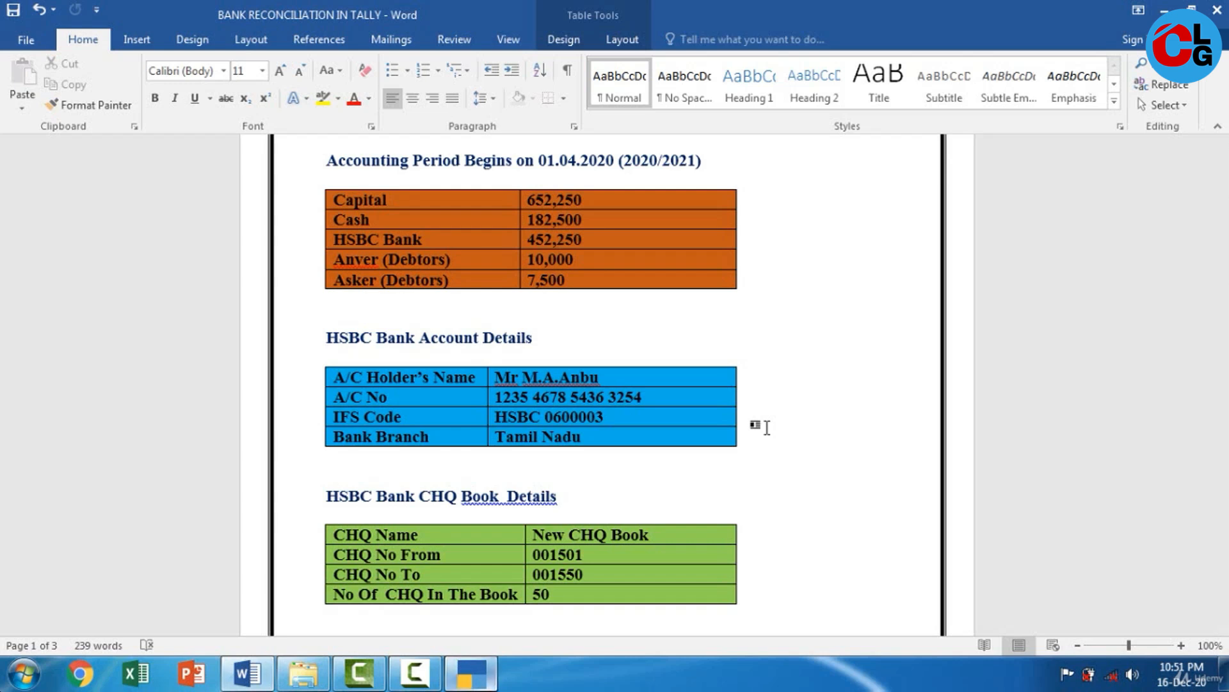
key("alt+Tab")
type("652250")
key("Return")
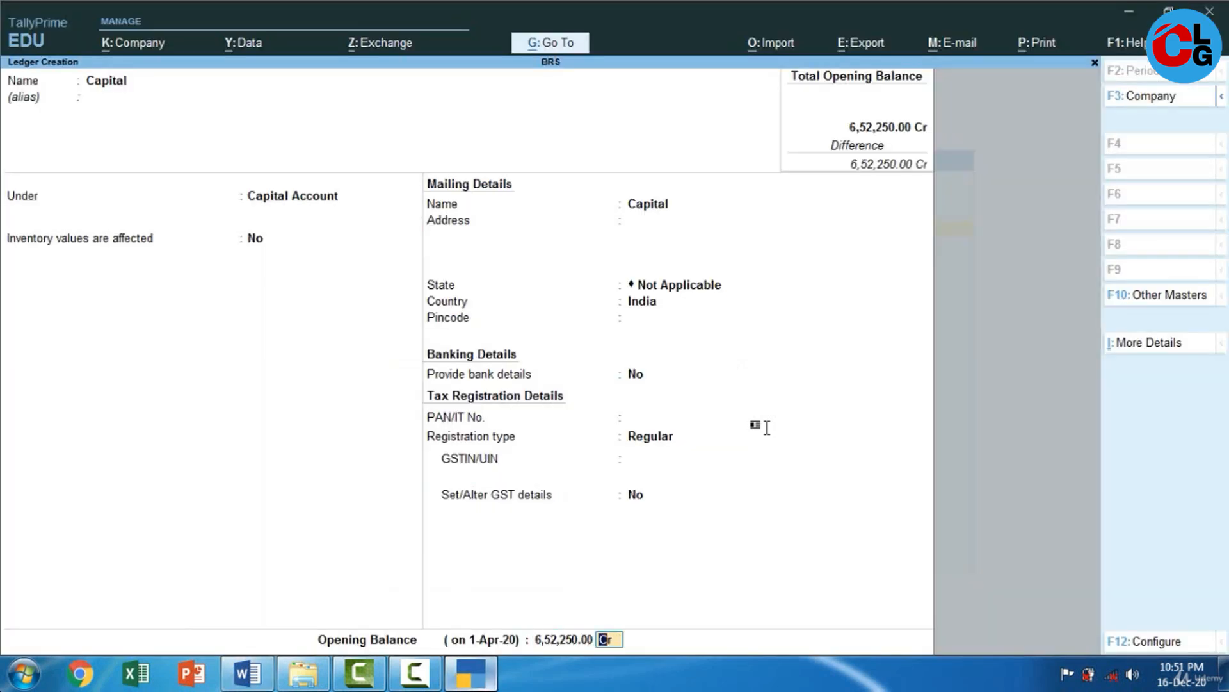
key("Return")
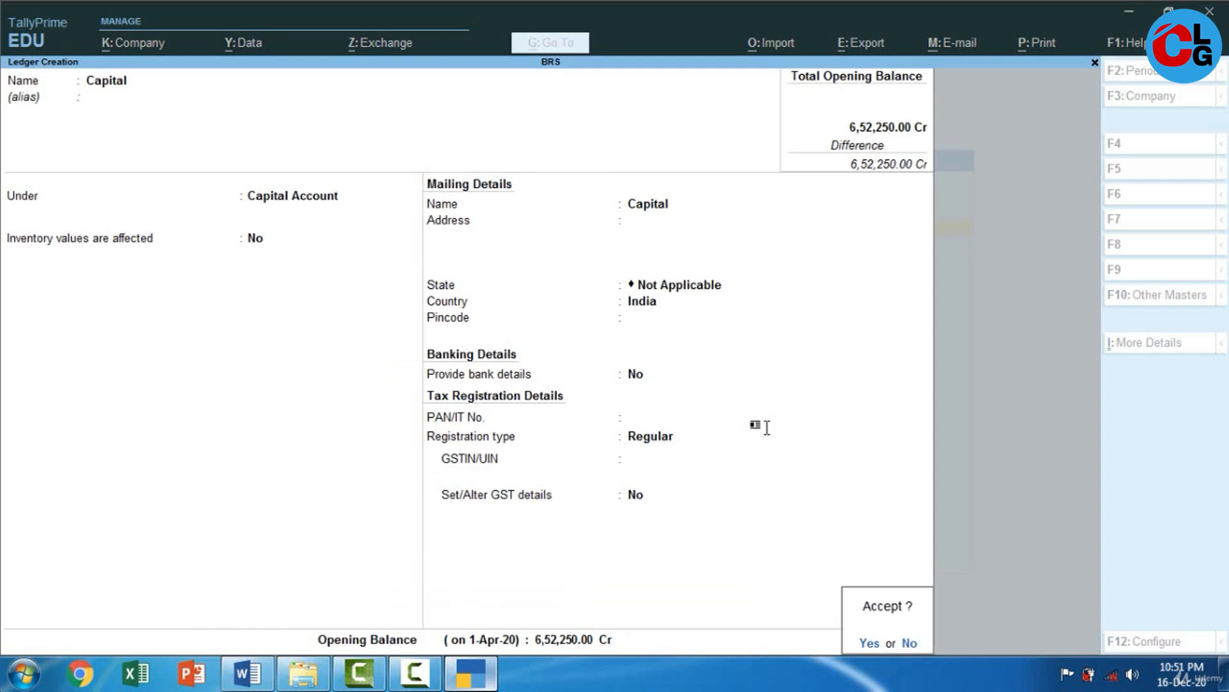
key("y")
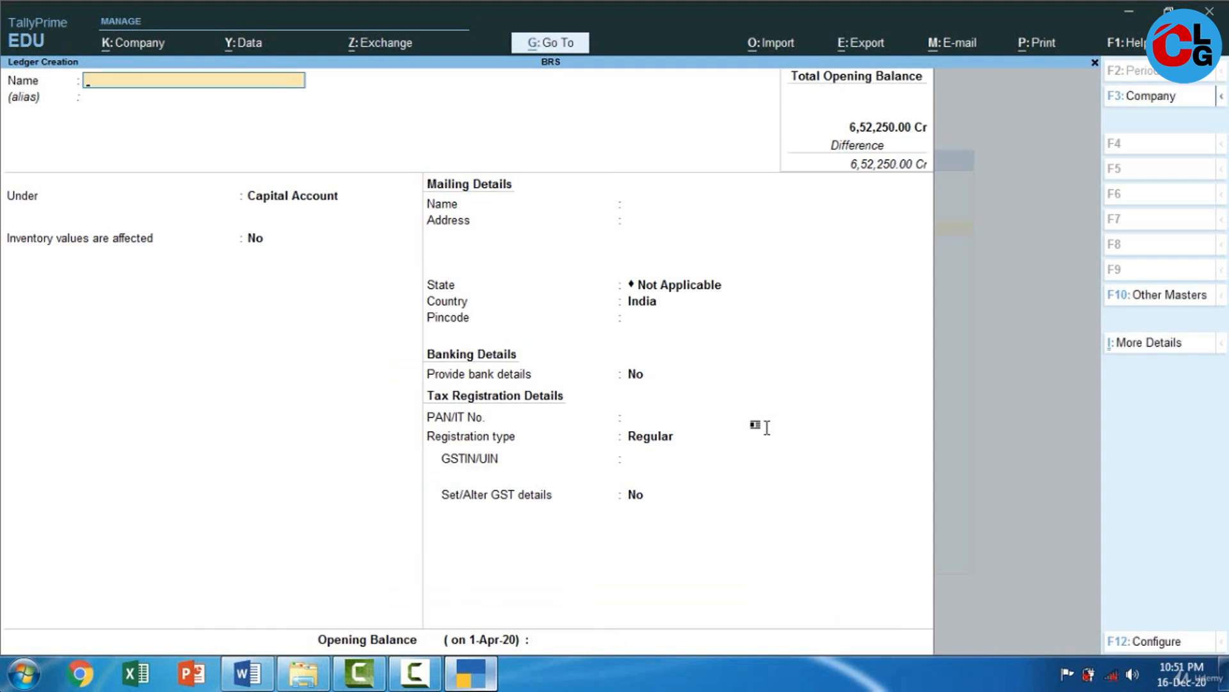
Alter the existing Cash ledger to have the opening balance of 182500 from the Word exercise, and save it.
key("alt+Tab")
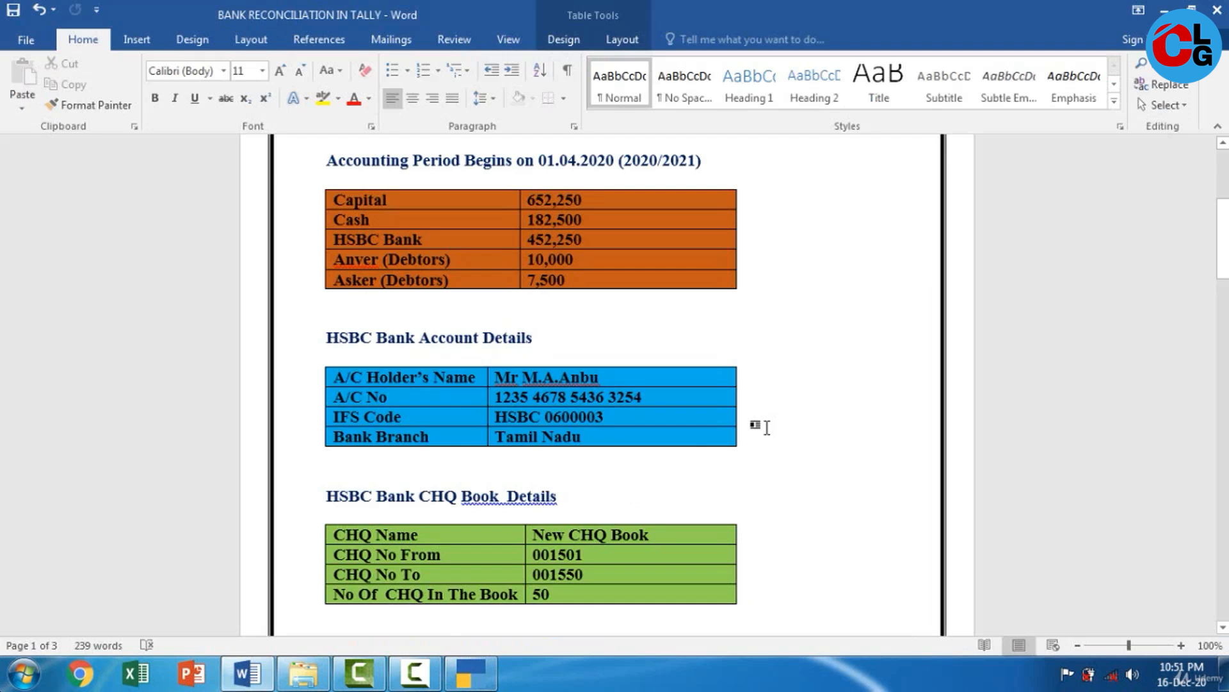
key("alt+Tab")
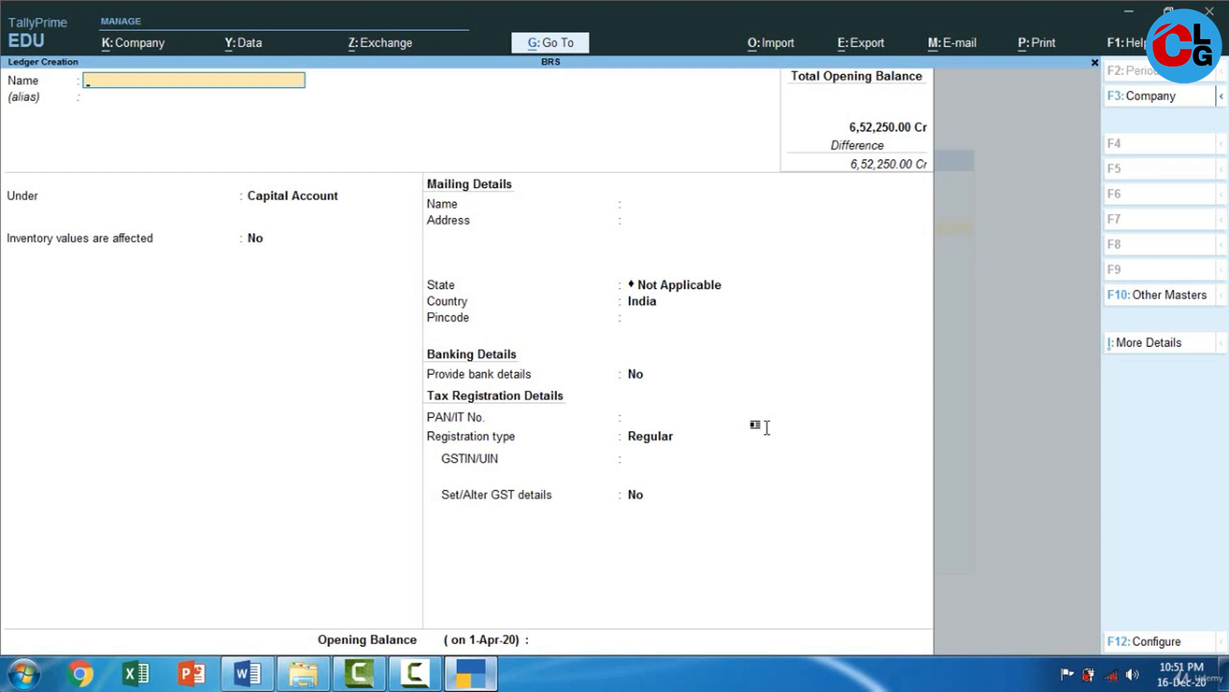
key("Page_Up")
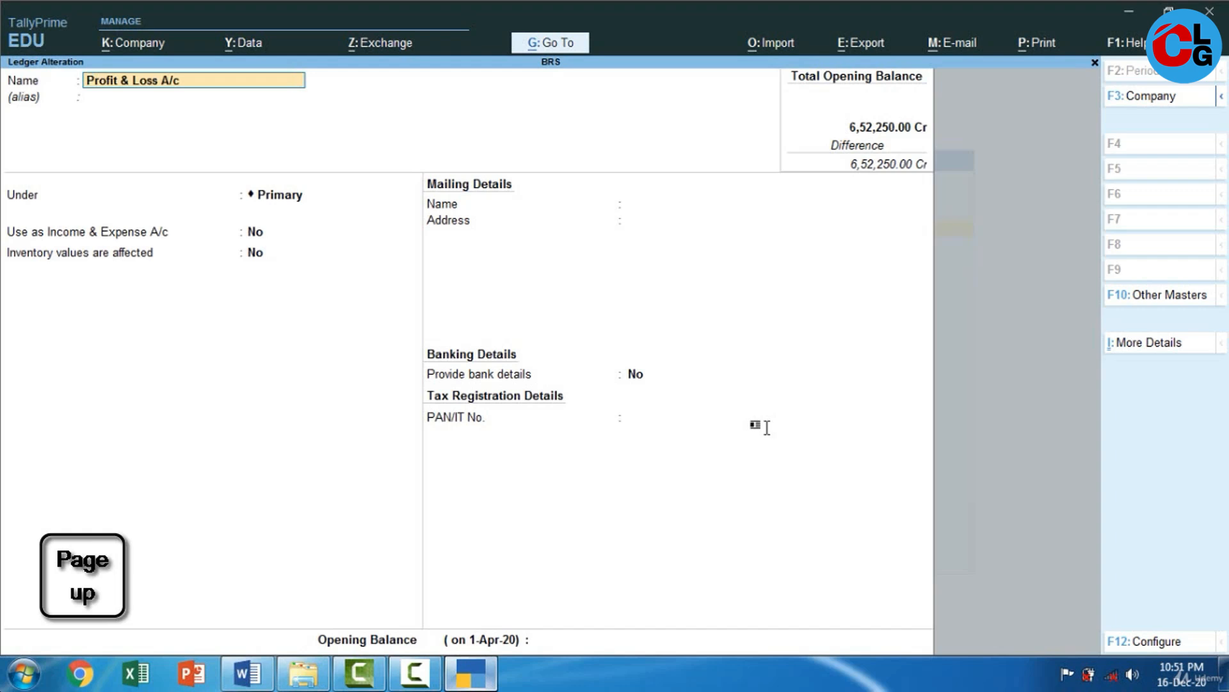
key("Page_Up")
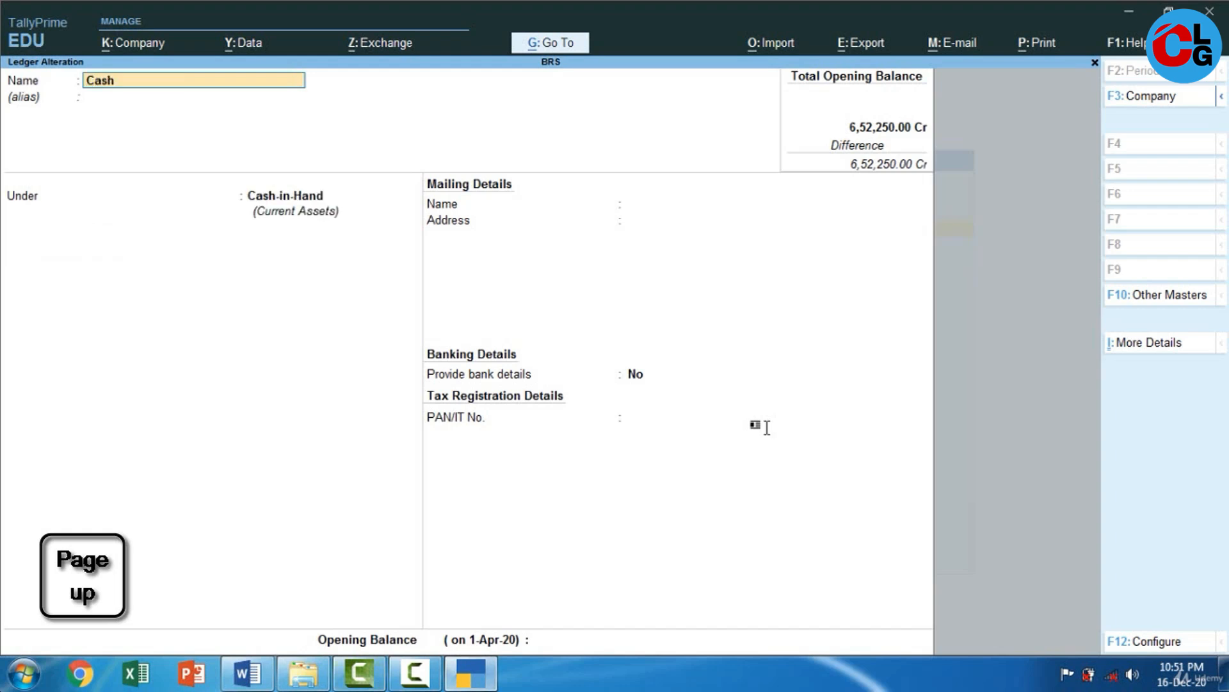
key("Return")
key("Return")
key("Return")
key("Return")
key("Return")
key("Return")
key("Return")
key("Return")
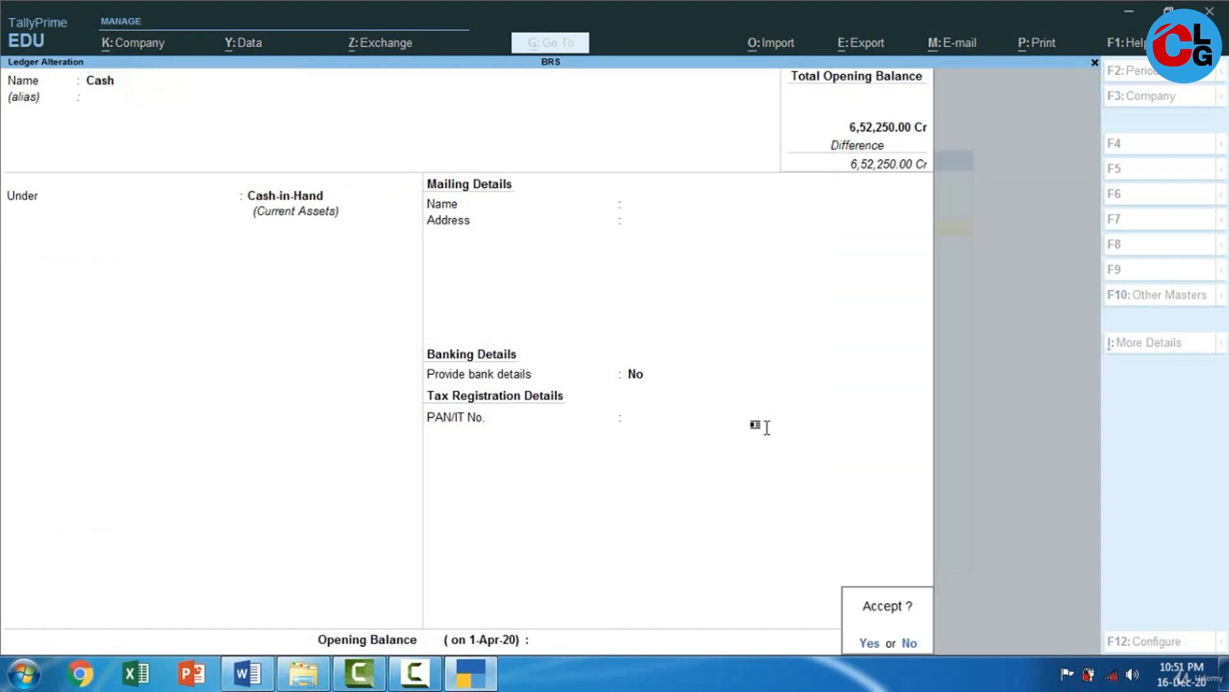
key("alt+Tab")
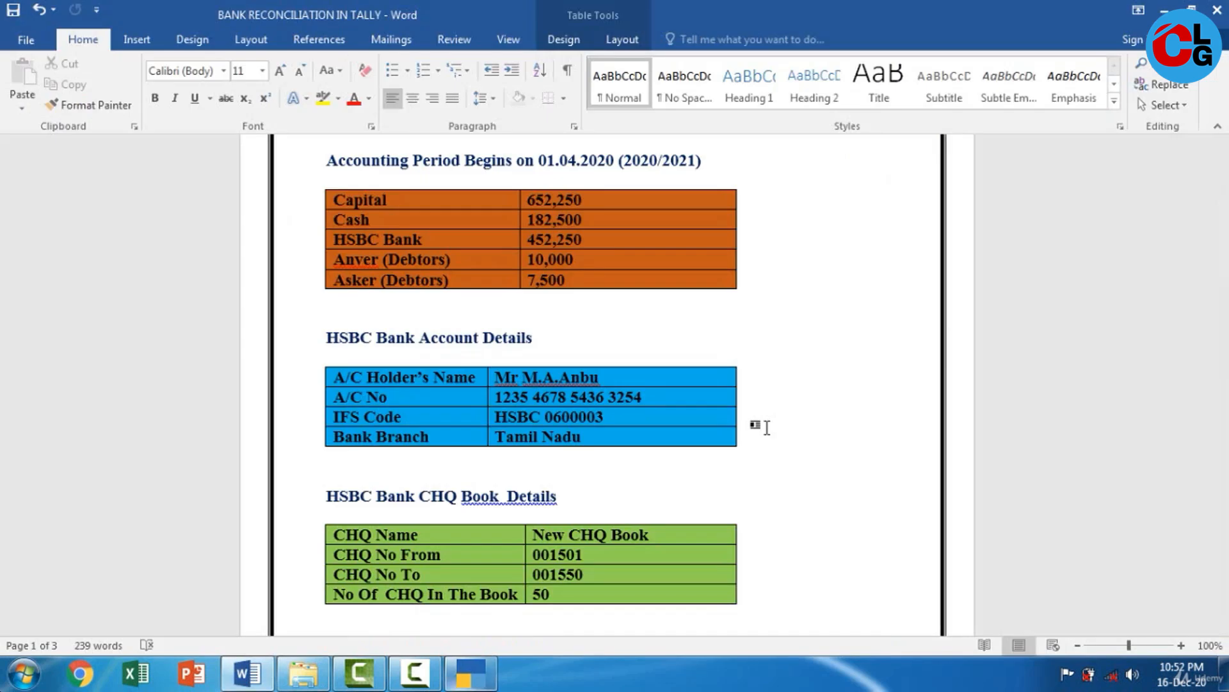
key("alt+Tab")
type("182500")
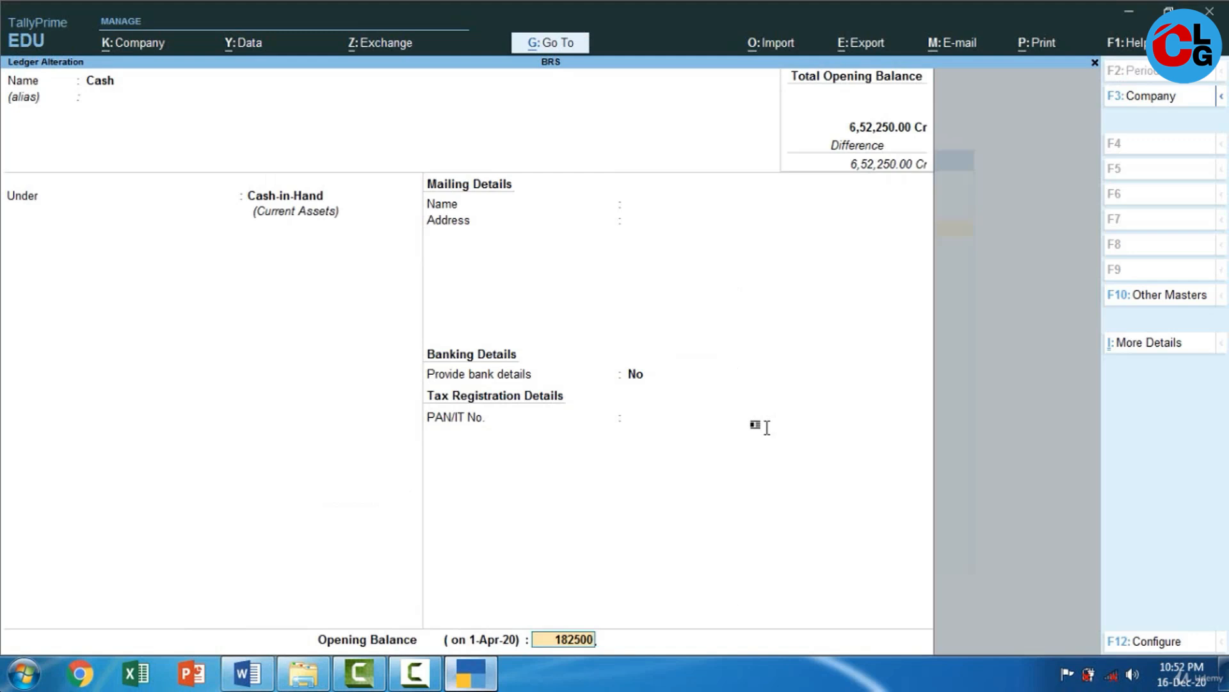
key("Return")
Check the next account in the Word exercise and start a TallyPrime ledger named HSBC Bank under Bank Accounts.
key("alt+Tab")
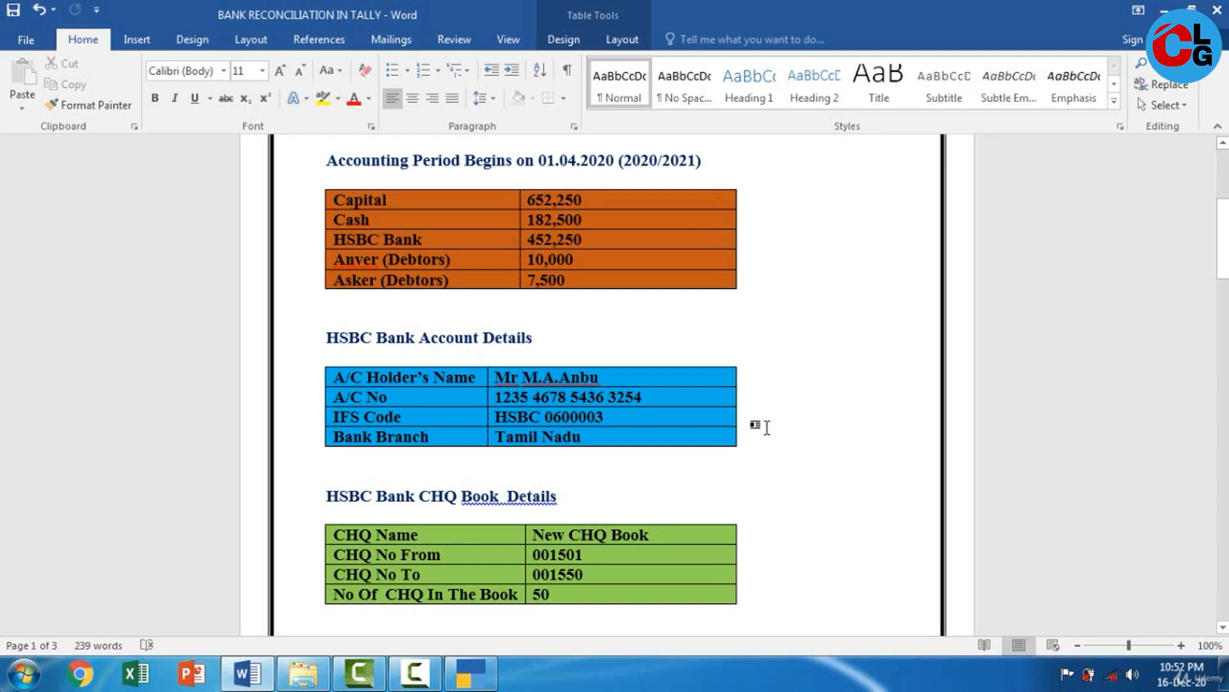
key("alt+Tab")
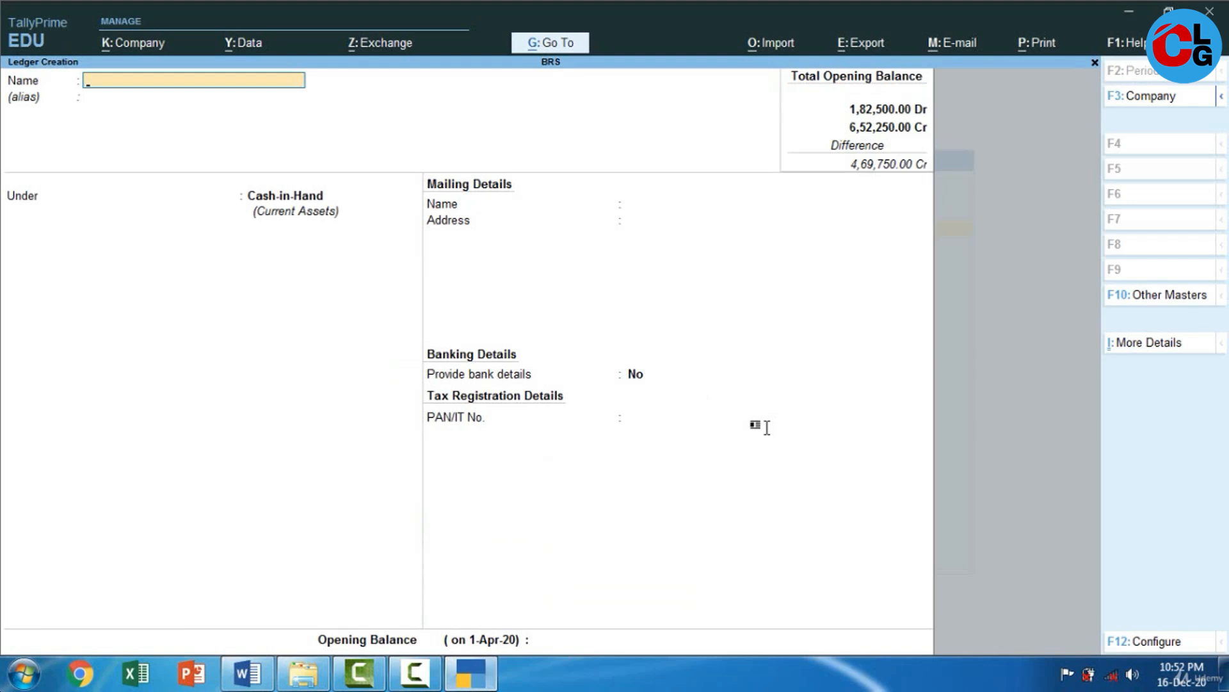
type("HSBC Bank")
key("Return")
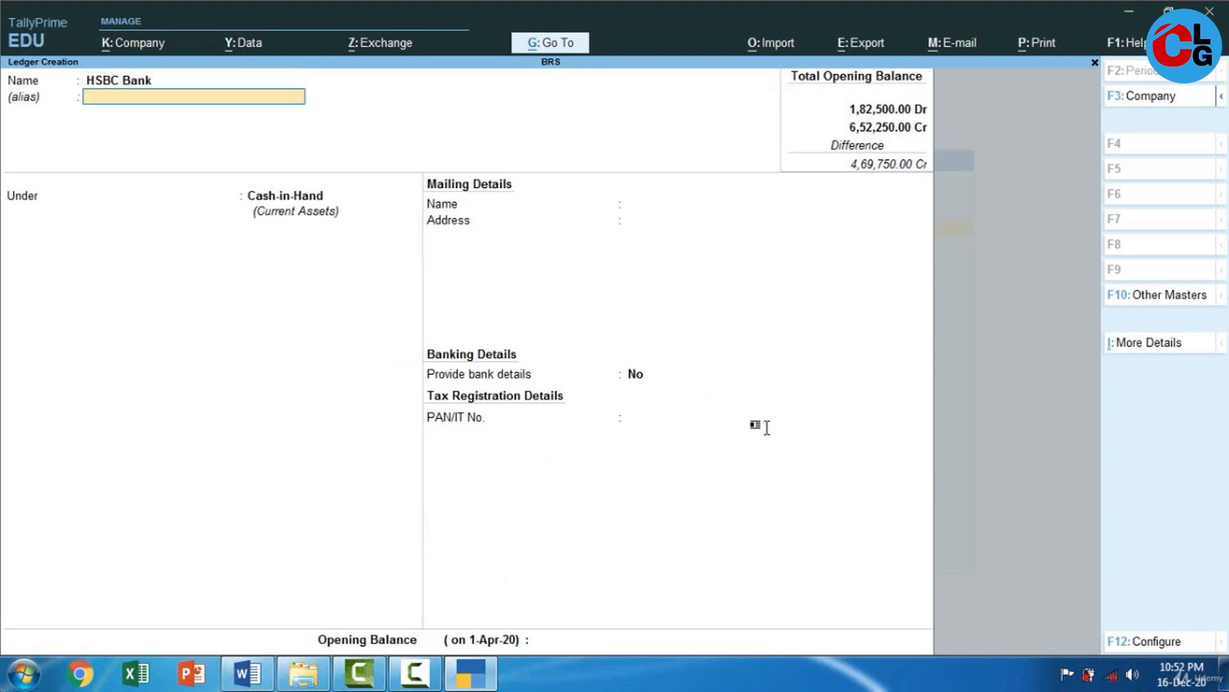
key("Return")
type("B")
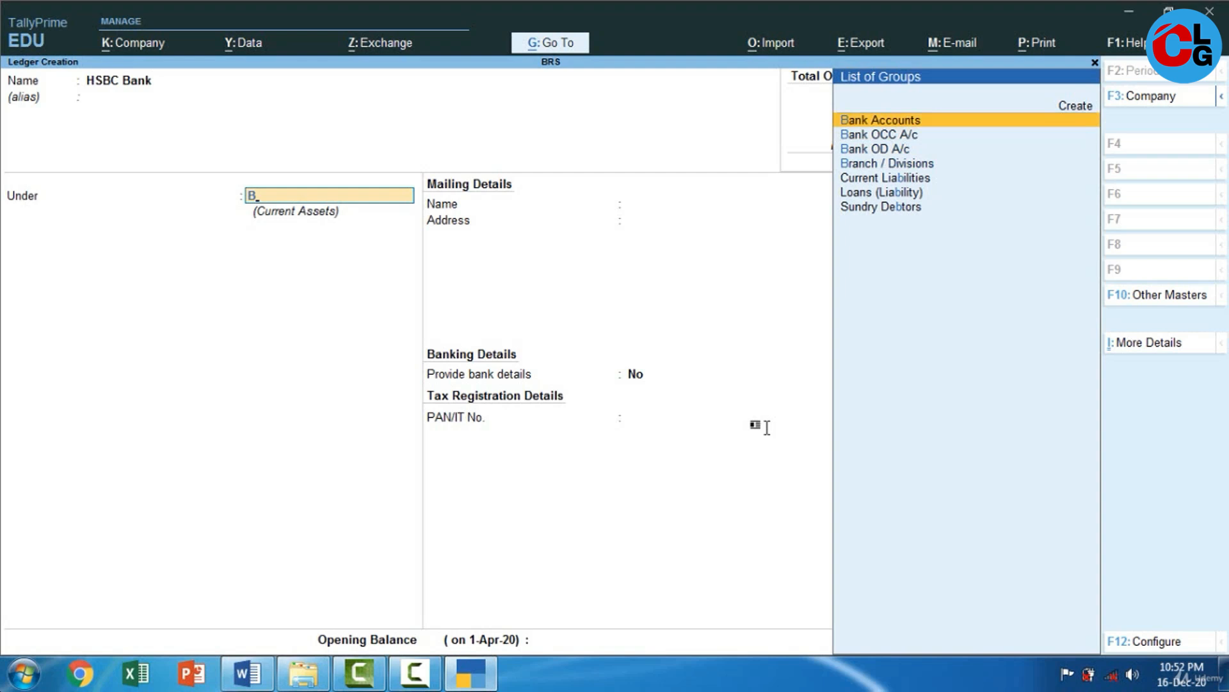
key("Return")
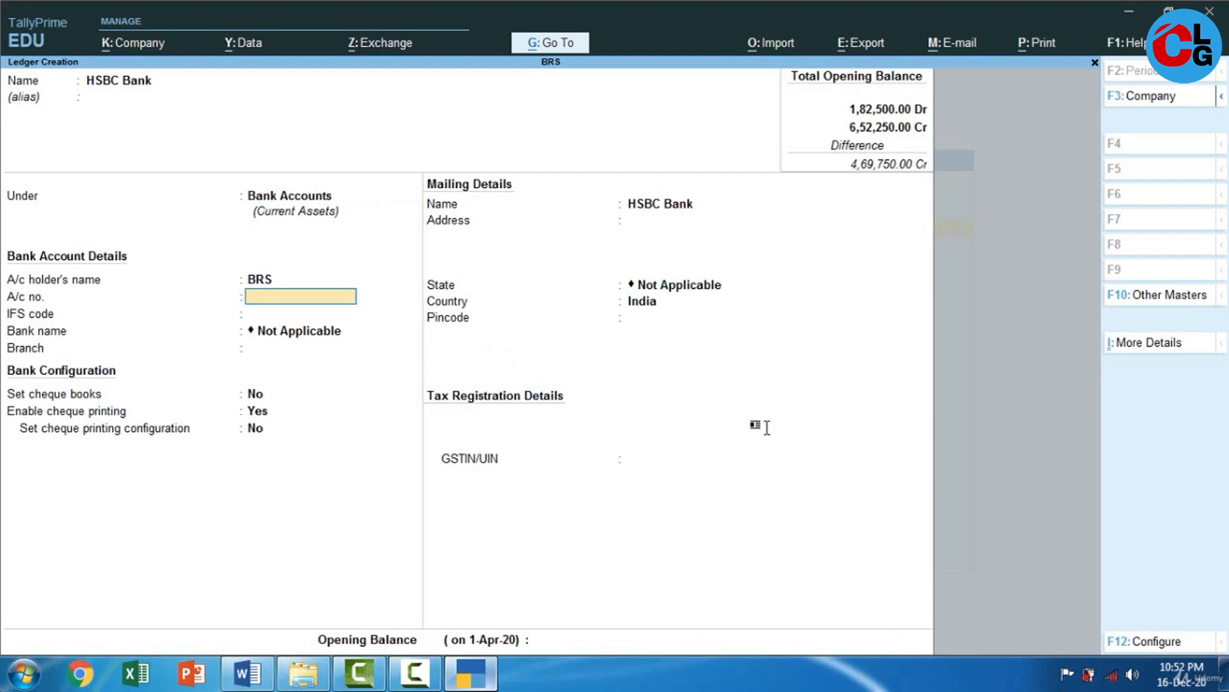
Copy the account holder's name without the title from the Word exercise into the HSBC Bank ledger's A/c holder's name in TallyPrime.
key("alt+Tab")
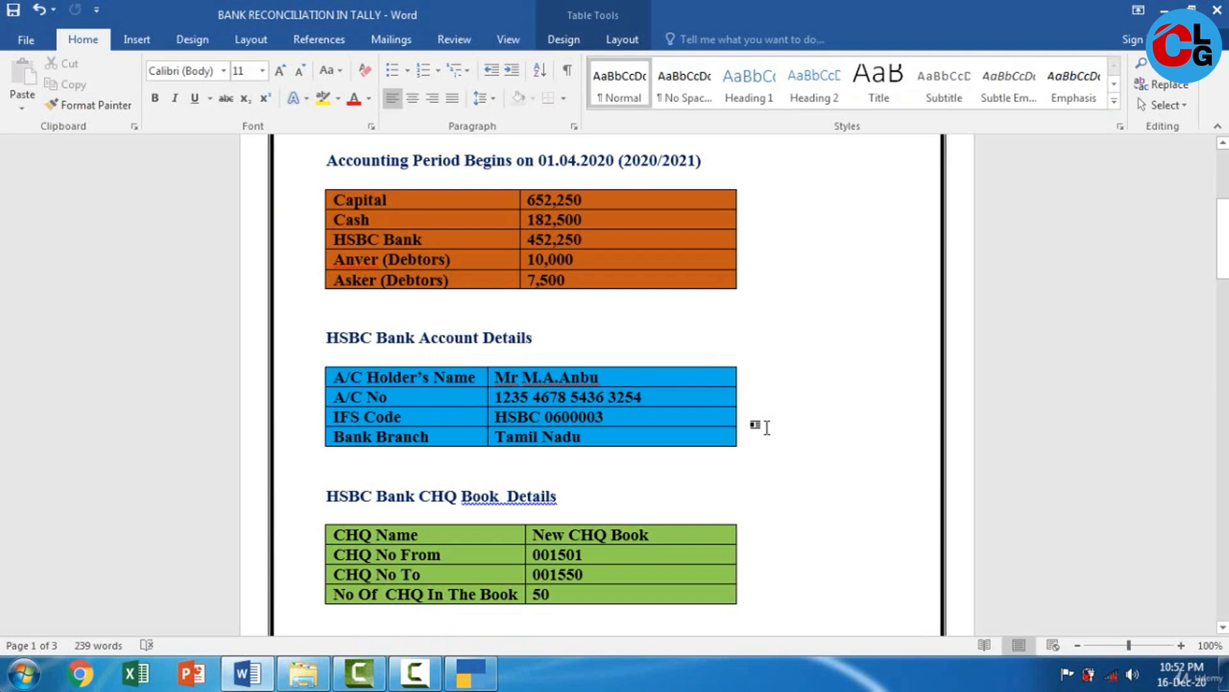
key("shift+Left")
key("shift+Left")
key("shift+Left")
key("shift+Left")
key("shift+Left")
key("shift+Left")
key("shift+Left")
key("shift+Left")
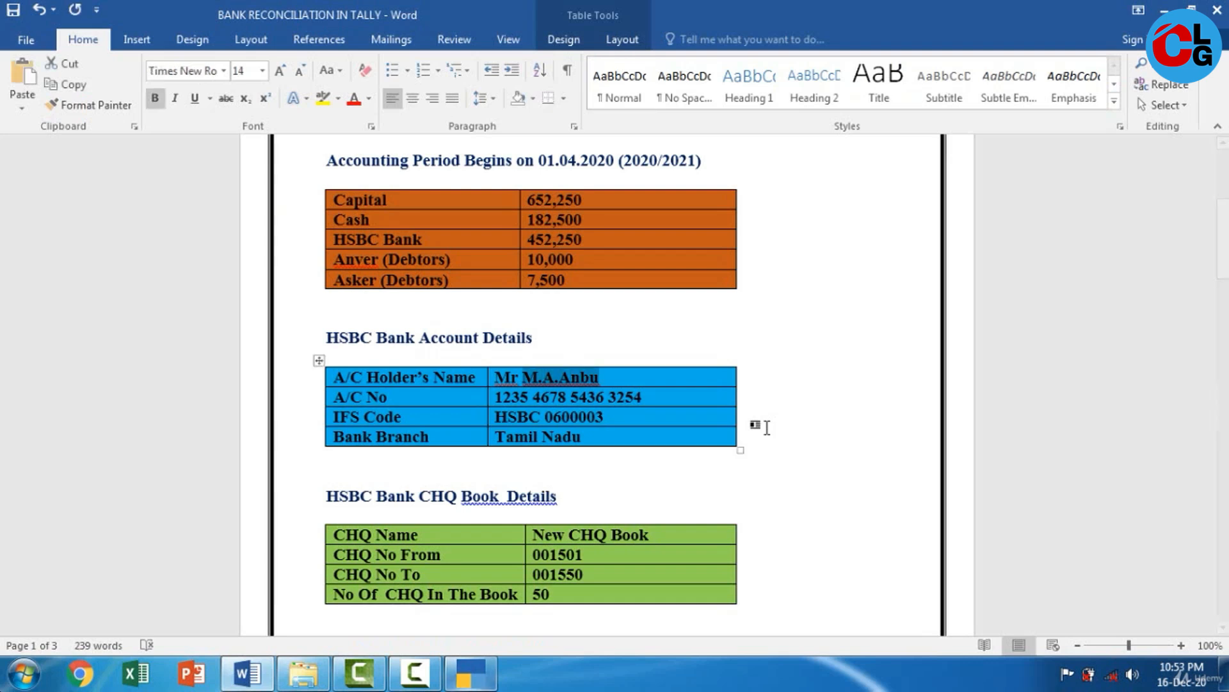
key("alt+Tab")
key("Up")
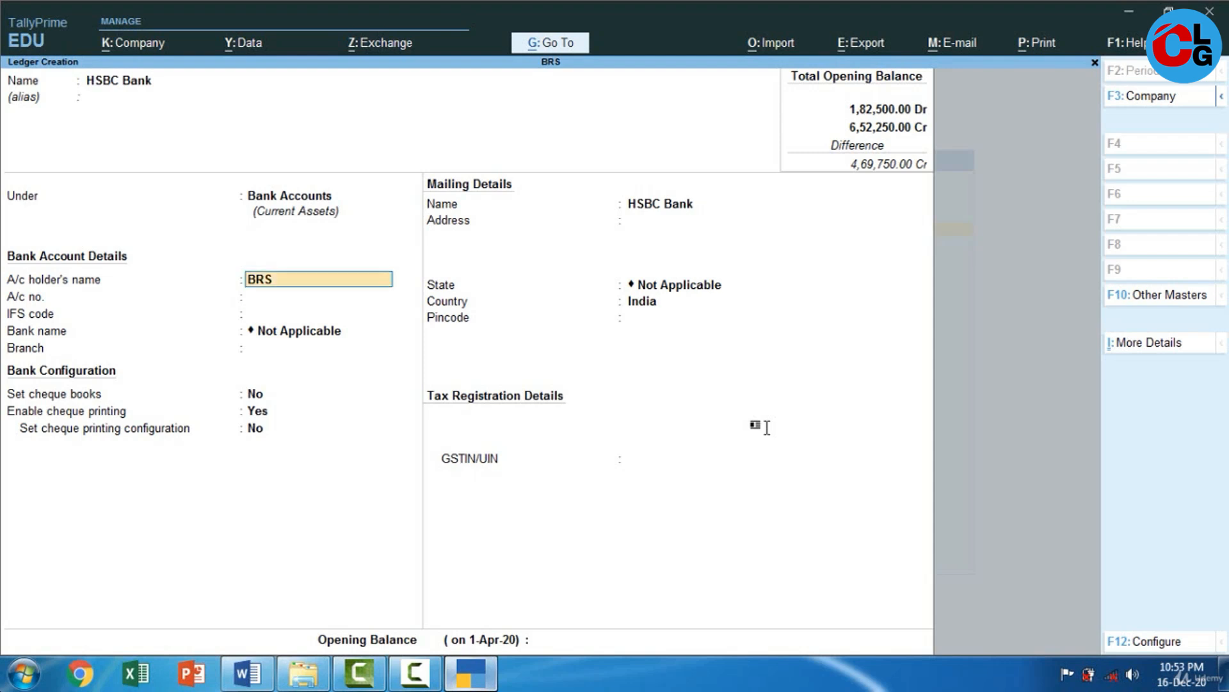
key("ctrl+alt+v")
key("Return")
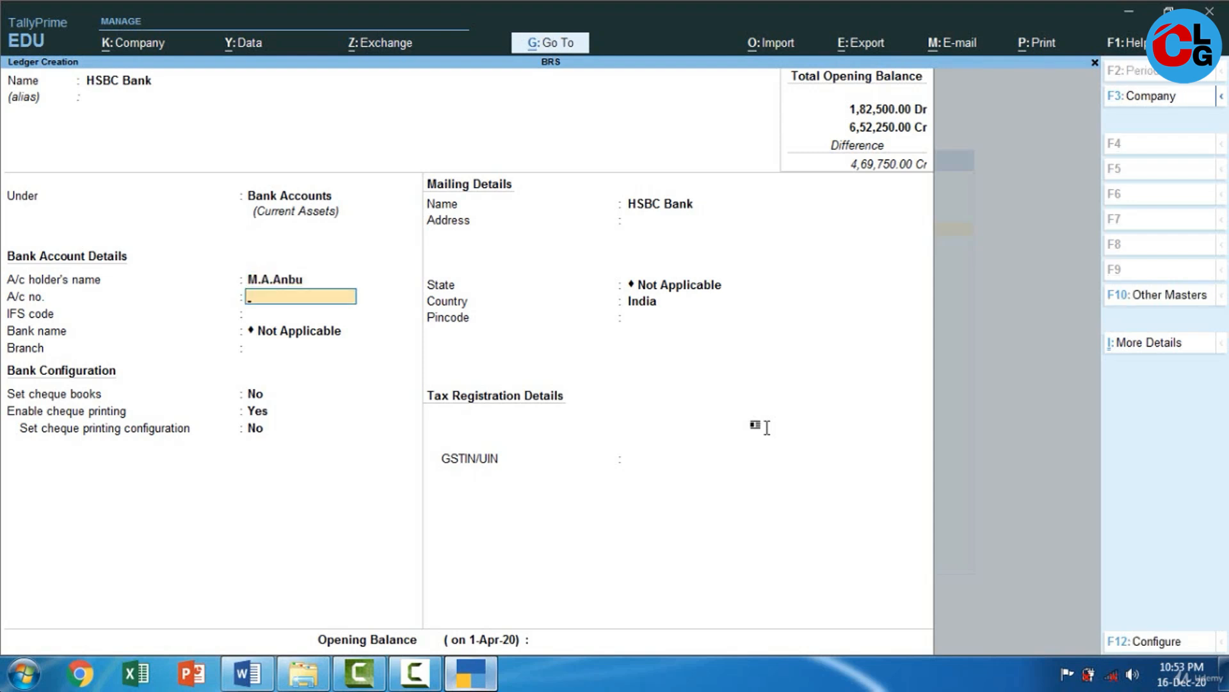
Copy the bank account number from the Word exercise into the HSBC Bank ledger's A/c no. in TallyPrime.
key("alt+Tab")
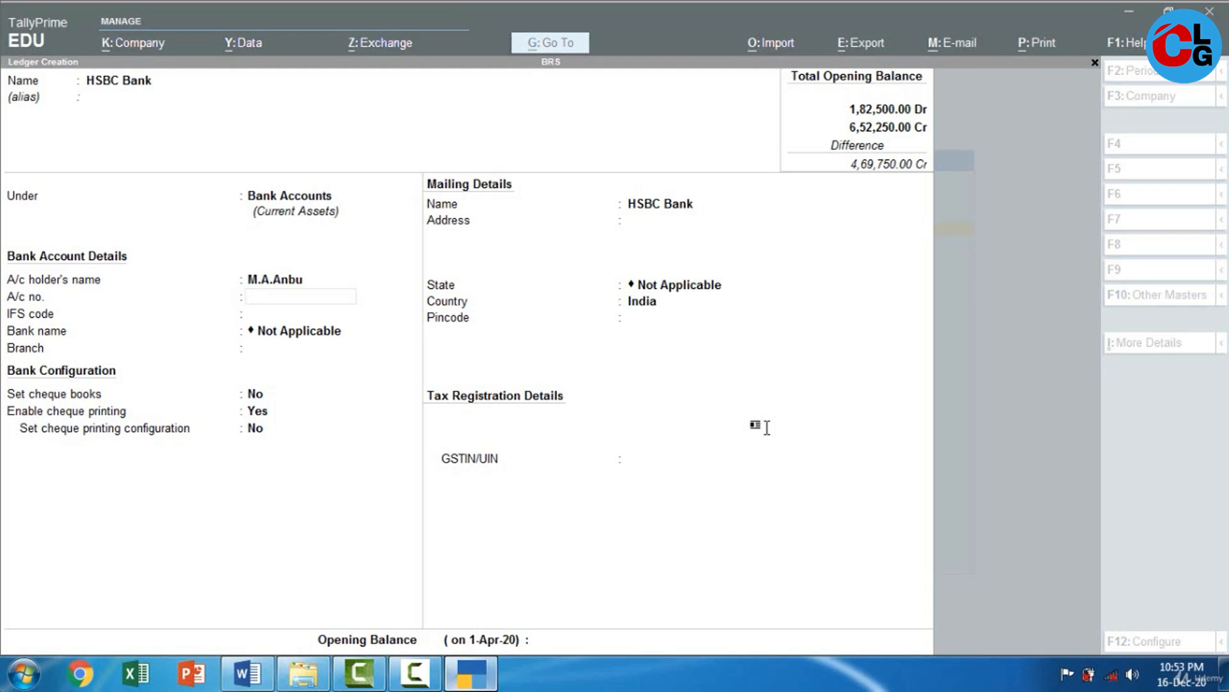
key("Down")
key("shift+Up")
key("shift+Down")
key("ctrl+c")
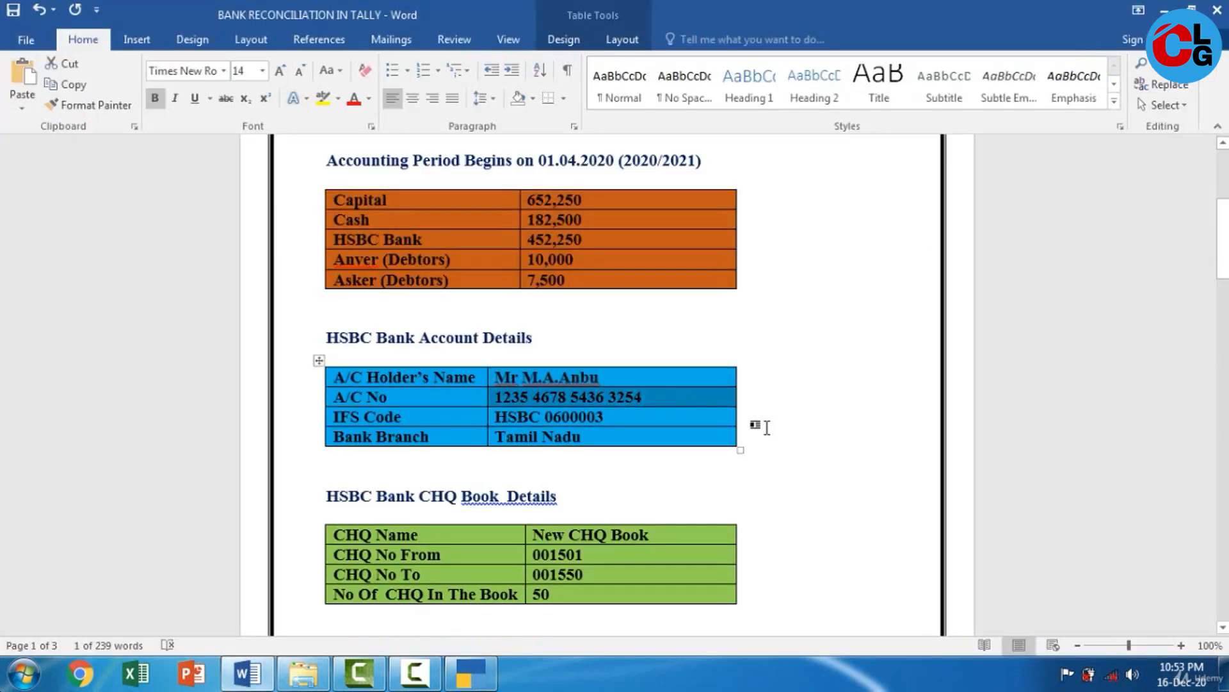
key("alt+Tab")
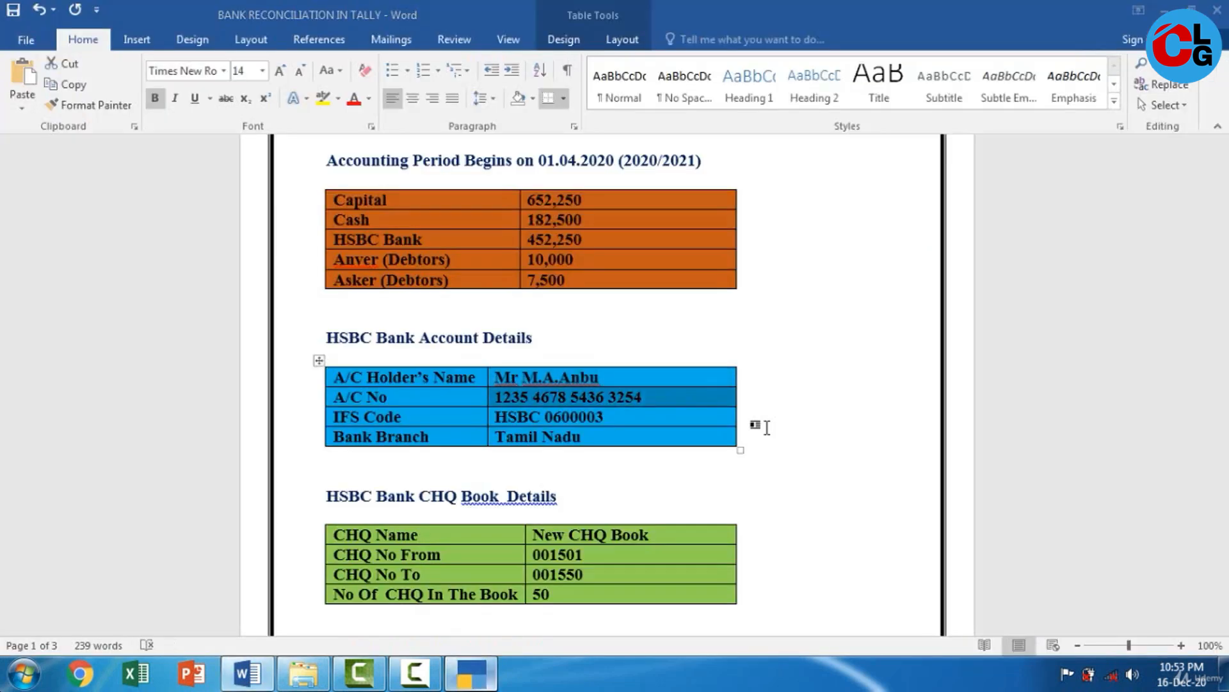
key("ctrl+v")
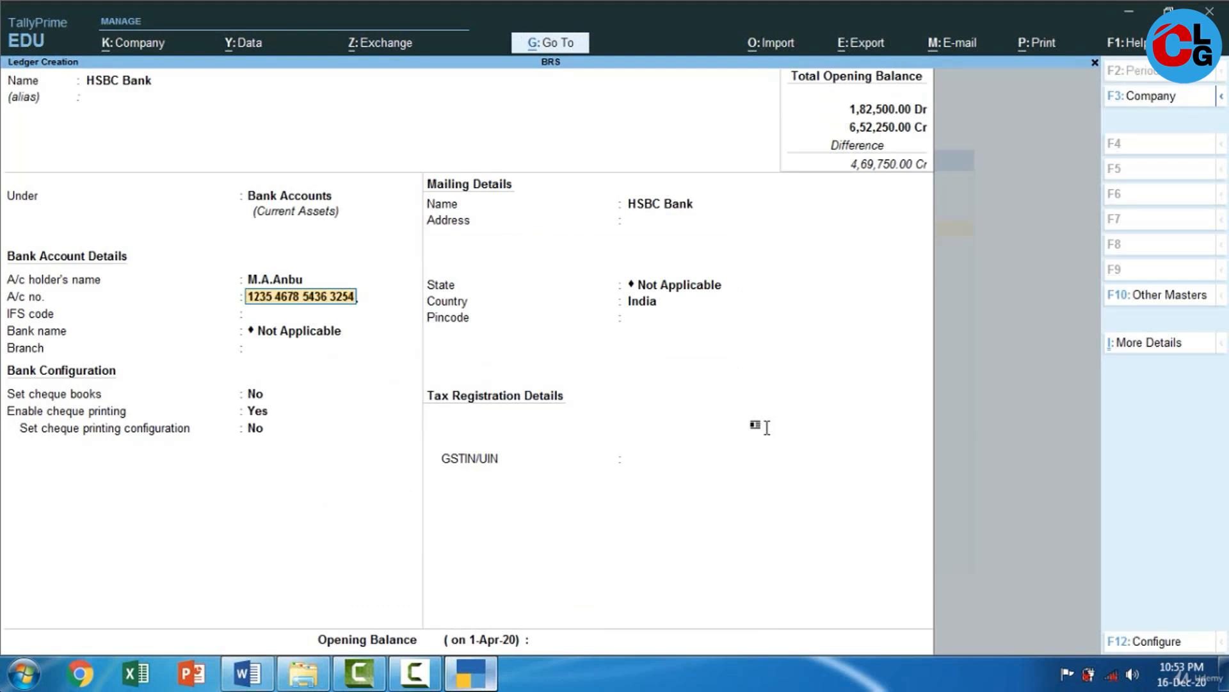
key("Return")
Copy the IFS code HSBC 0600003 from the Word exercise into the HSBC Bank ledger, leaving the bank name as Not Applicable.
key("alt+Tab")
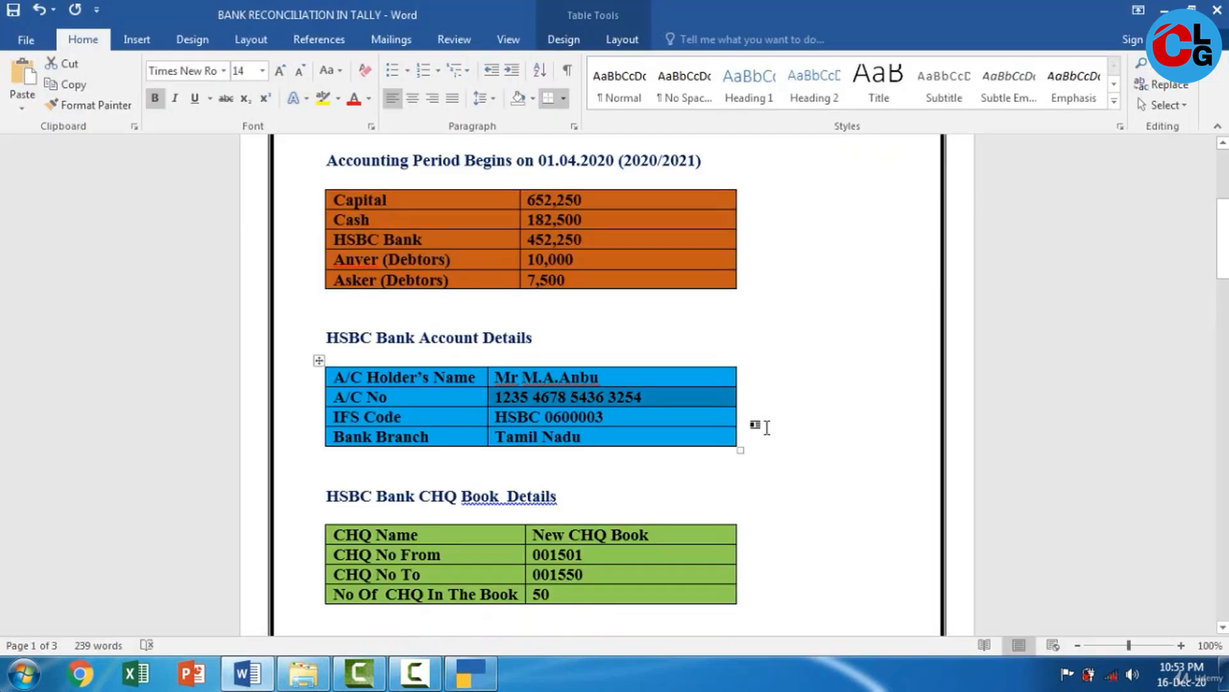
left_click_drag(605, 417, 496, 418)
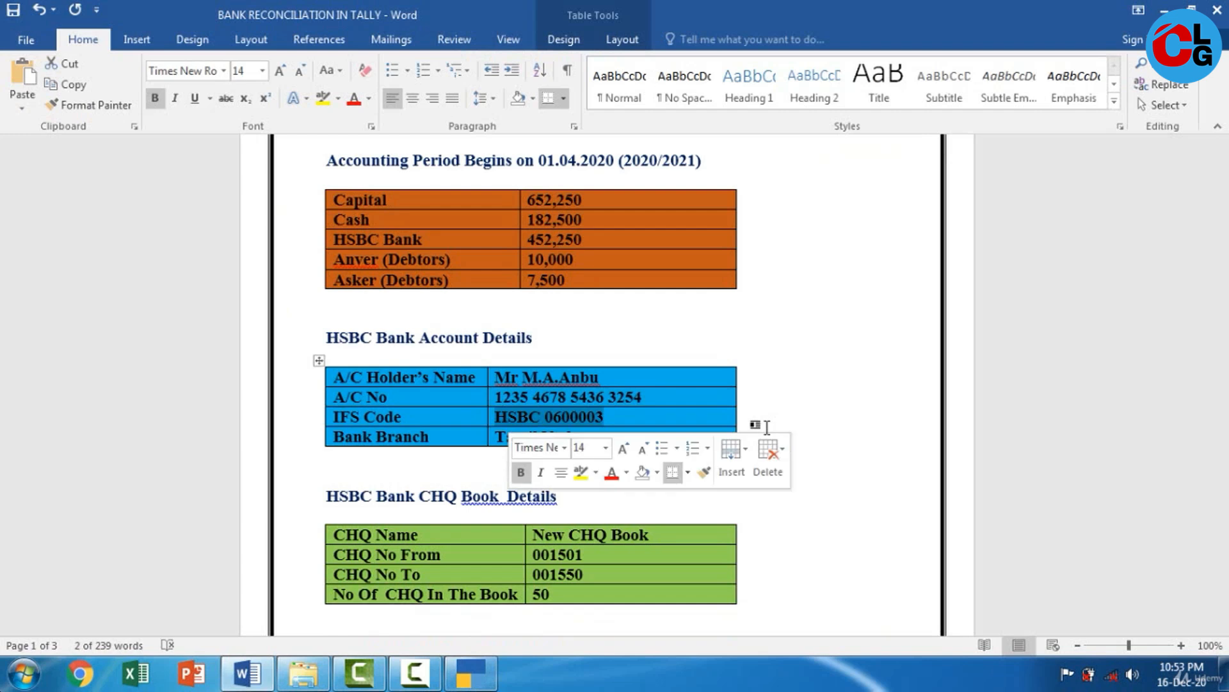
key("ctrl+c")
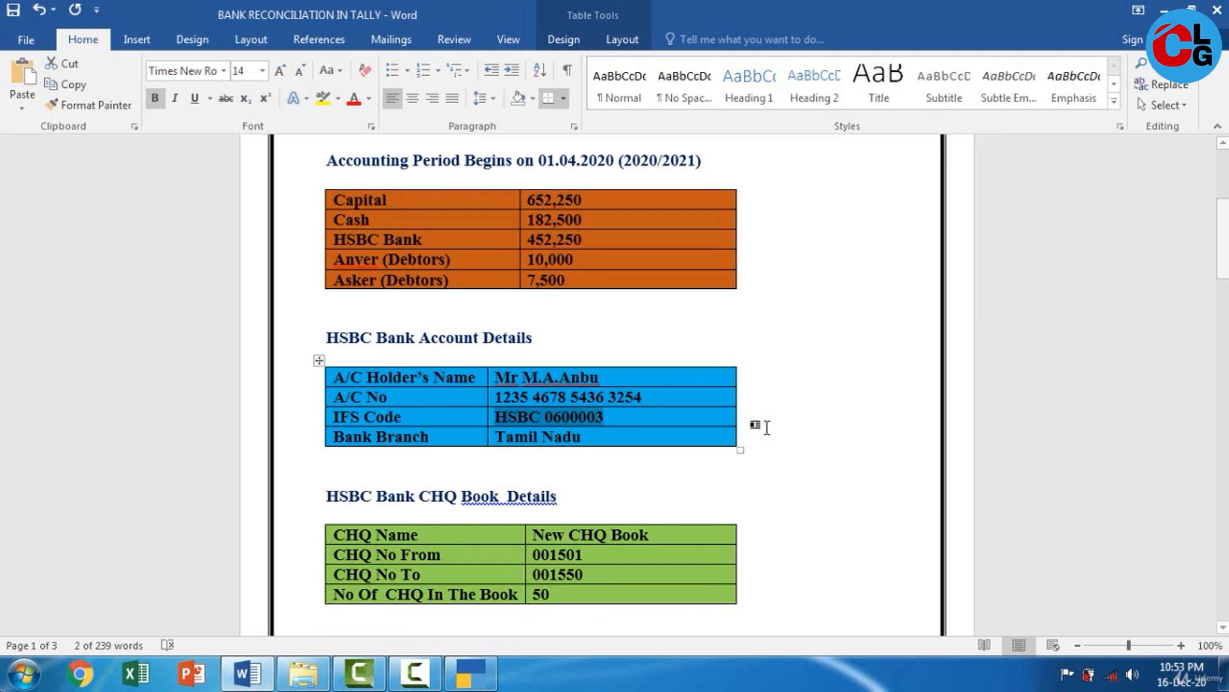
key("alt+Tab")
key("ctrl+alt+v")
key("Return")
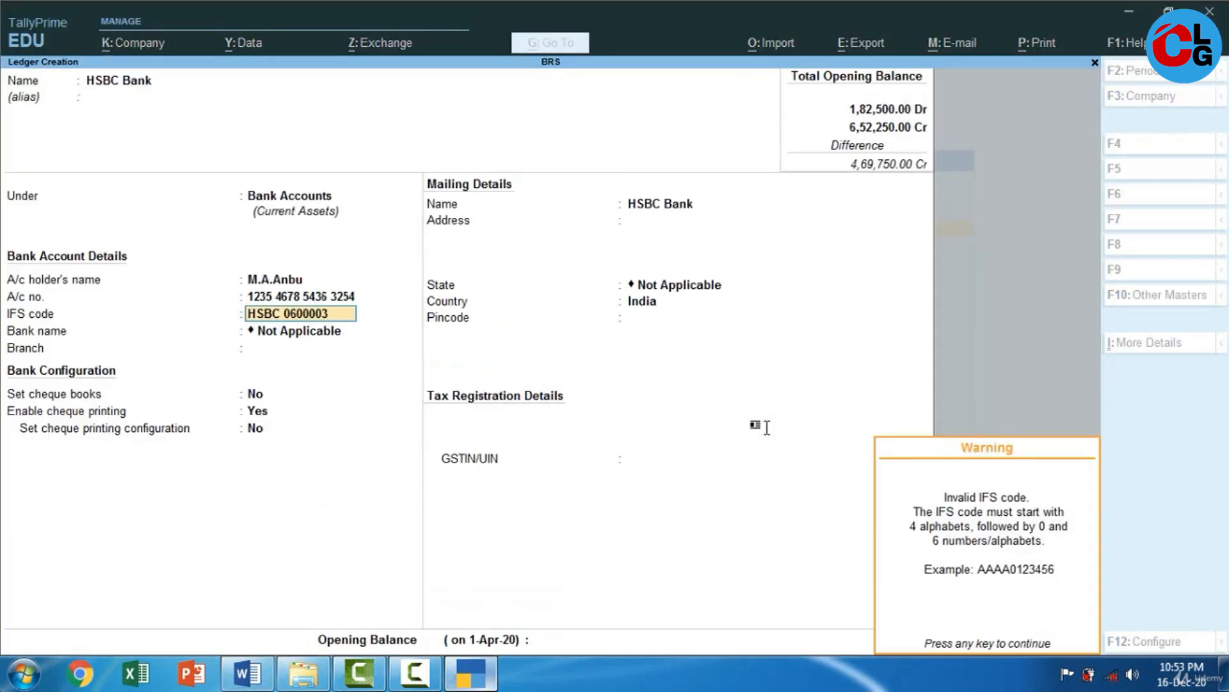
key("Return")
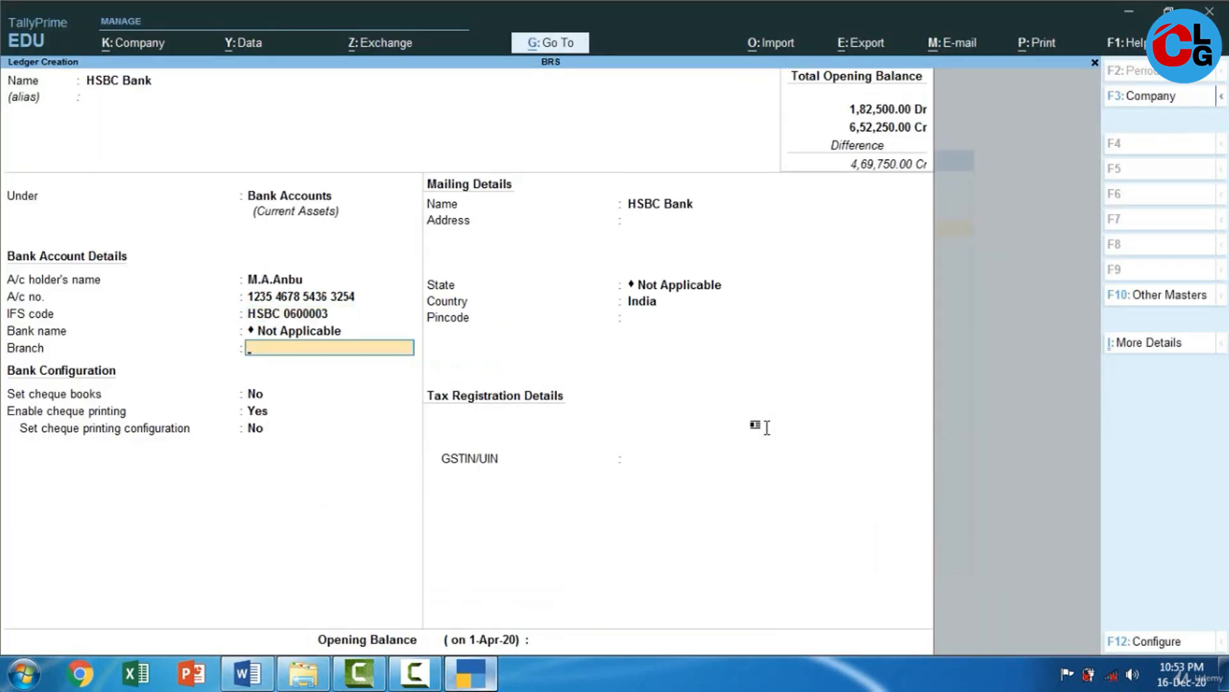
Copy the bank branch Tamil Nadu from the Word exercise into the HSBC Bank ledger's Branch in TallyPrime.
key("alt+Tab")
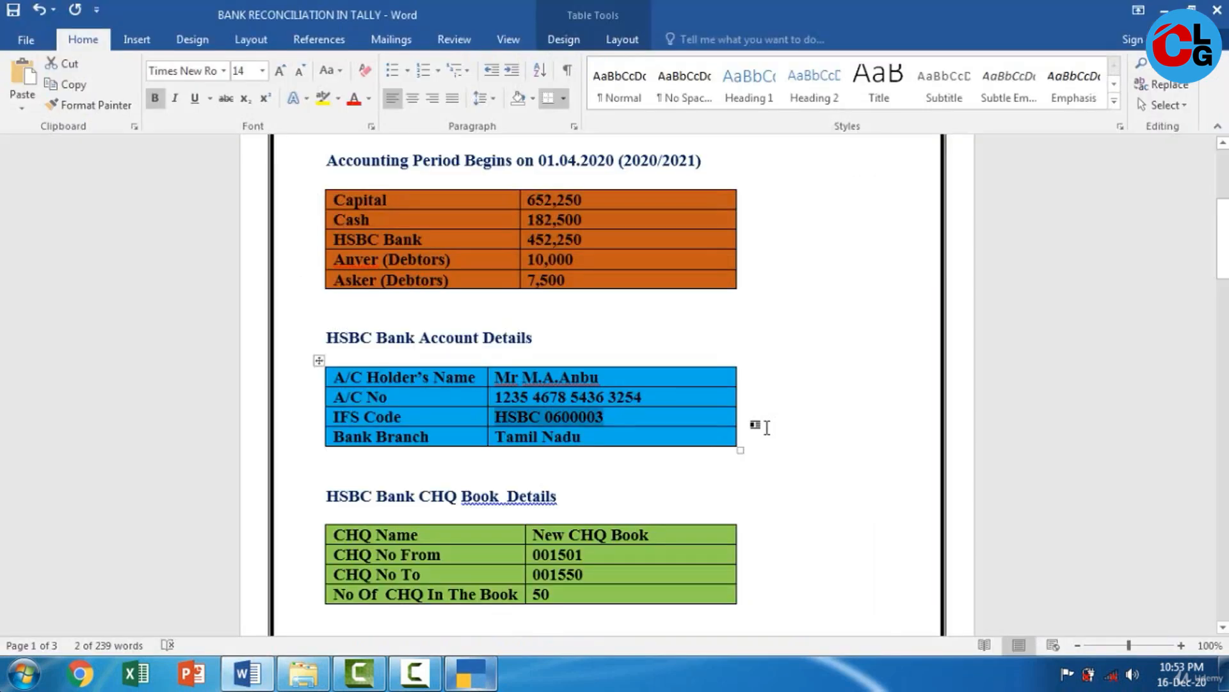
mouse_move(582, 437)
left_mouse_down()
mouse_move(500, 425)
mouse_move(497, 437)
left_mouse_up()
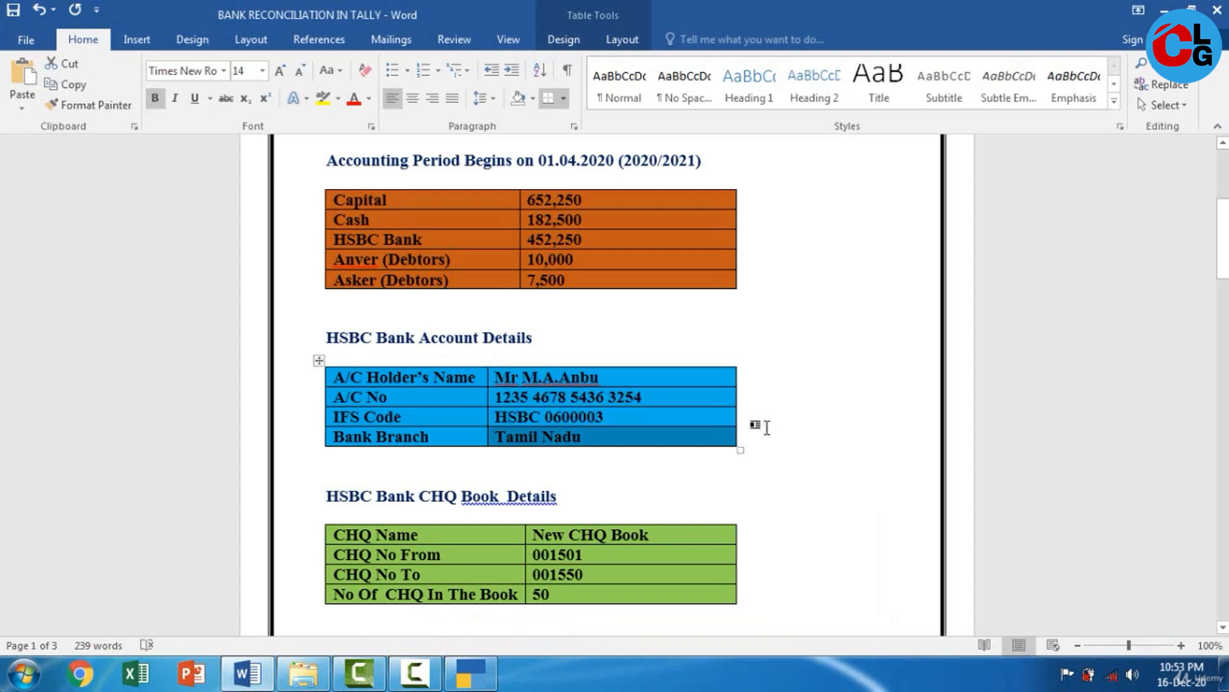
key("alt+Tab")
key("ctrl+alt+v")
key("Return")
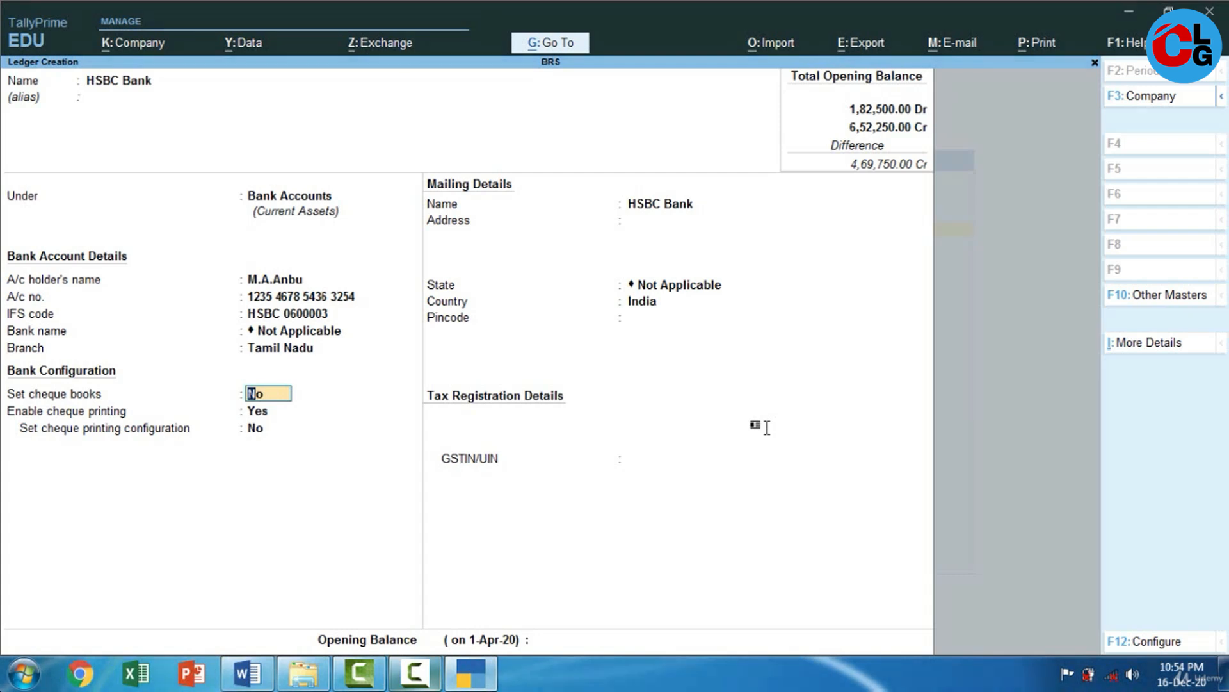
Enable cheque books for HSBC Bank and enter the cheque range 001501 to 001550 from the Word exercise.
key("alt+Tab")
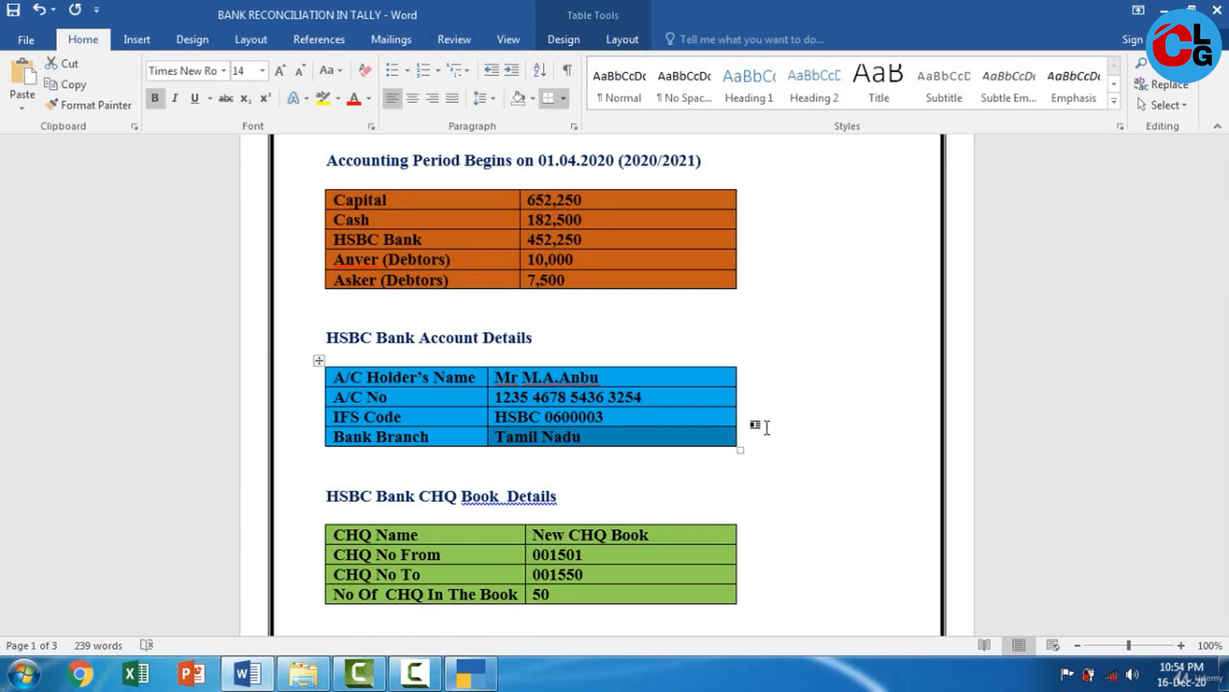
key("alt+Tab")
type("y")
key("Return")
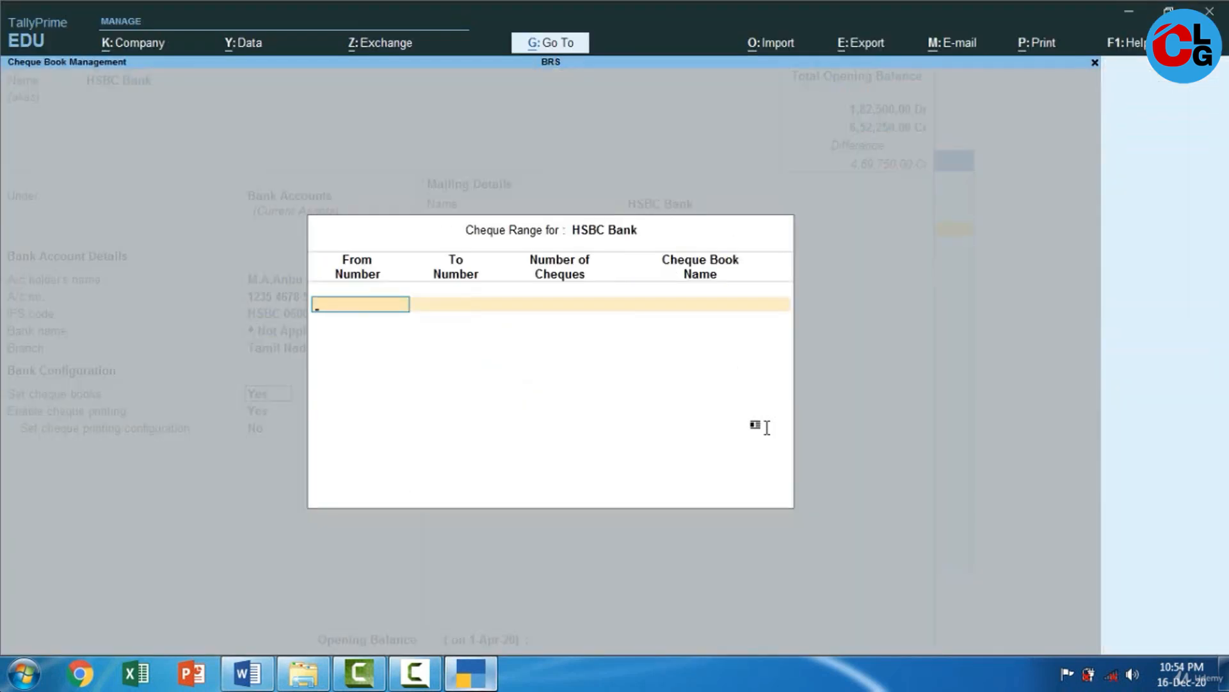
key("alt+Tab")
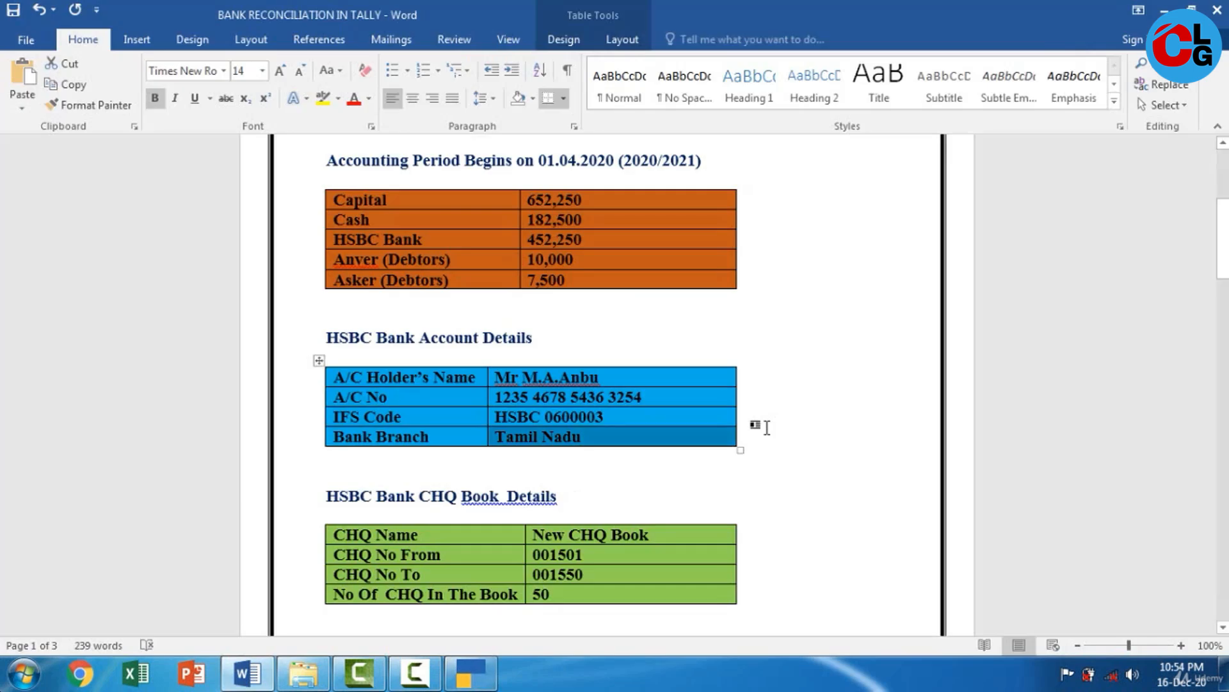
key("shift+Left")
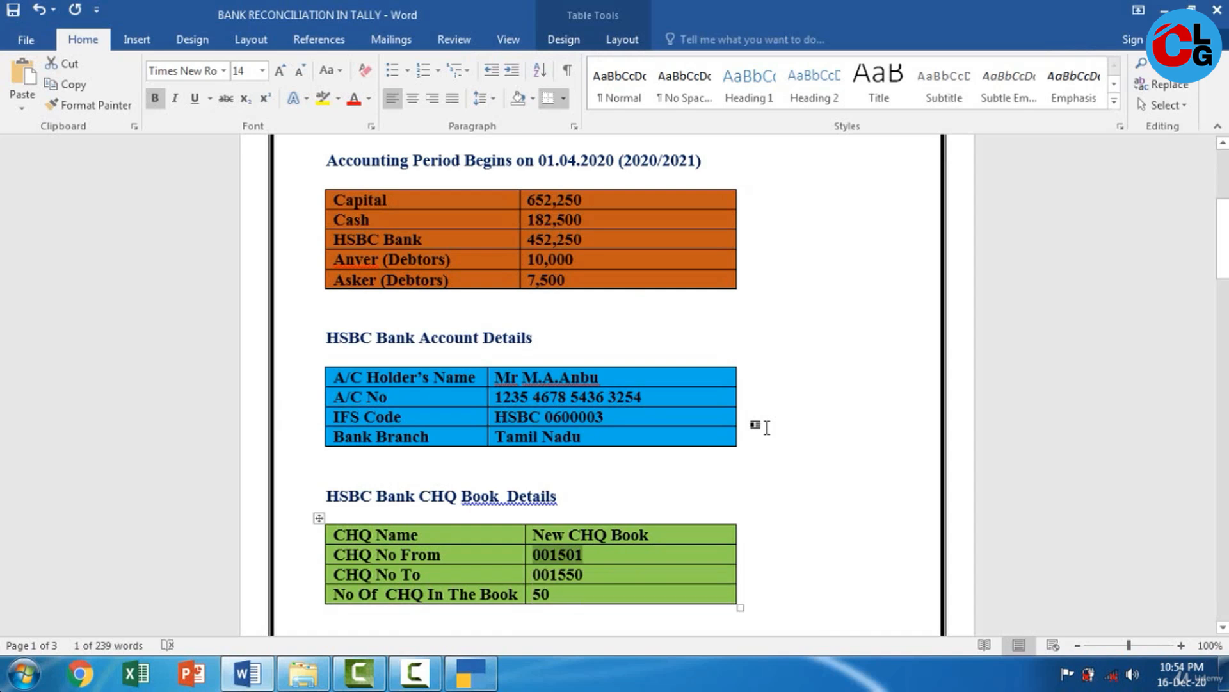
key("alt+Tab")
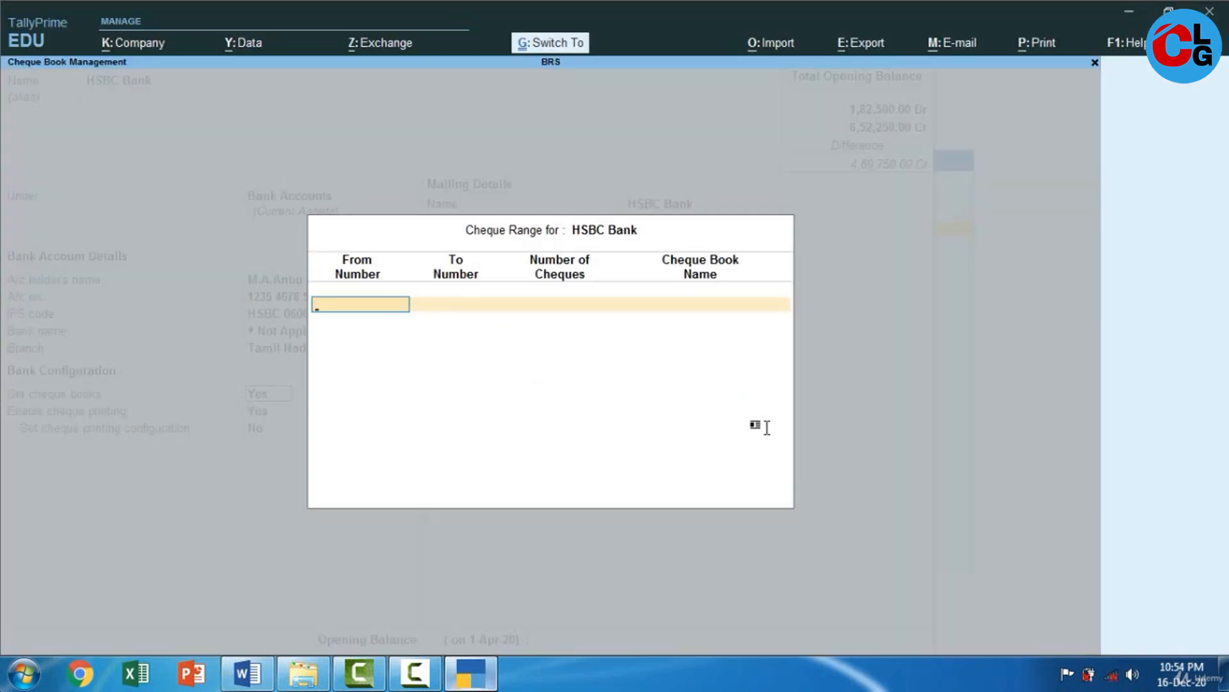
key("ctrl+alt+v")
key("Return")
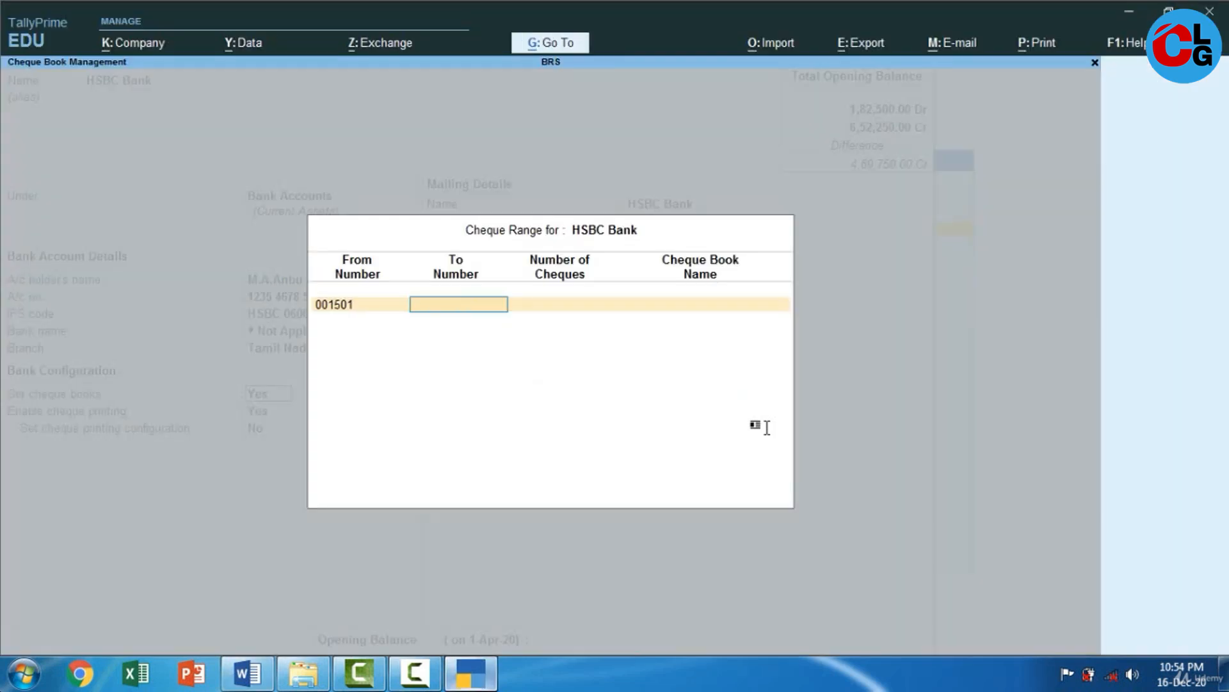
type("001550")
key("Return")
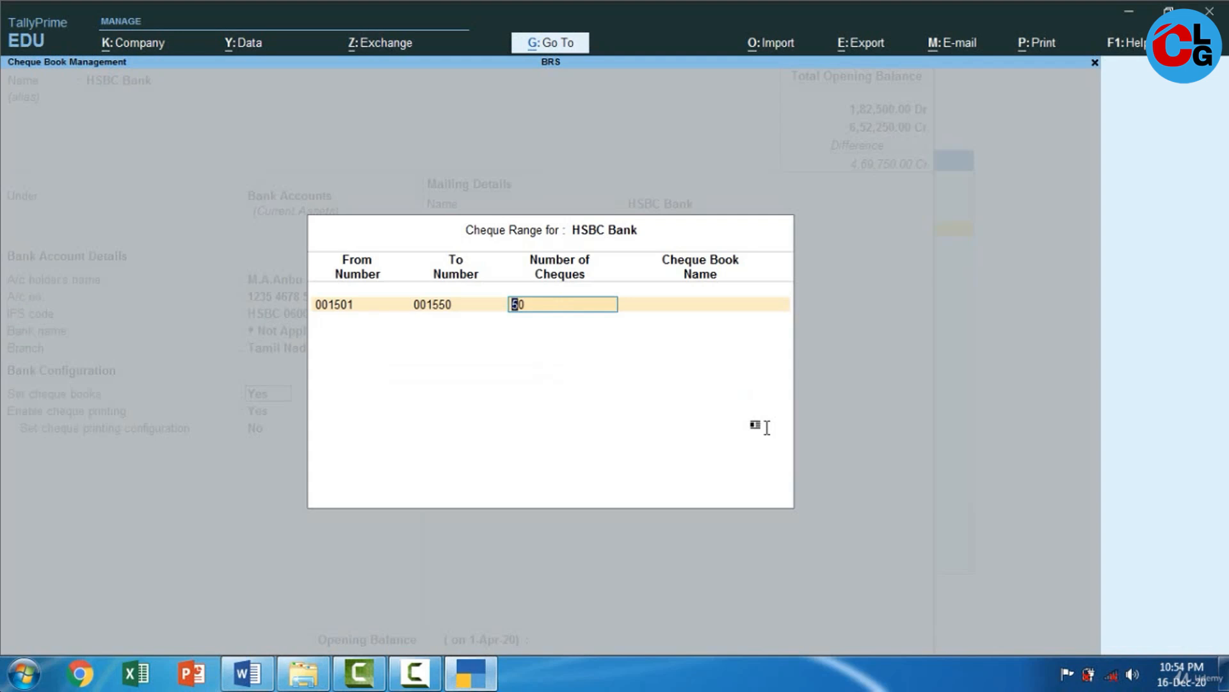
Accept 50 cheques, name the cheque book NEW CHQ BOOK, and keep the remaining HSBC Bank ledger details at their defaults.
key("alt+Tab")
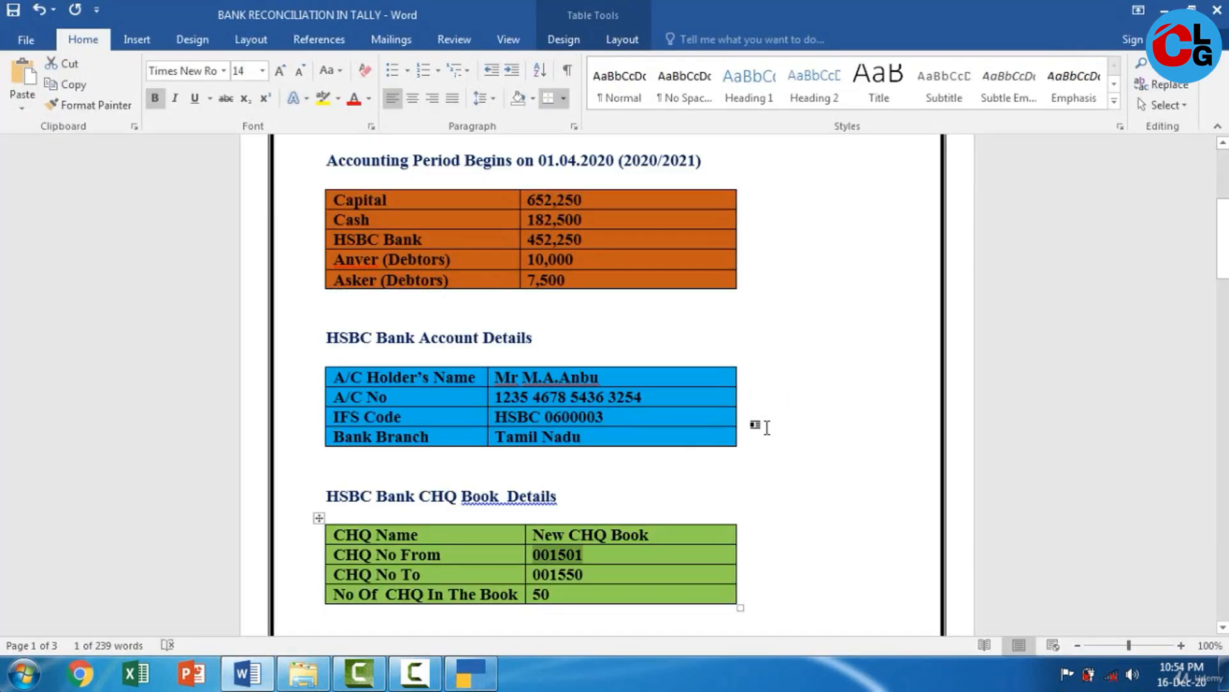
key("alt+Tab")
key("Return")
type("NEW C")
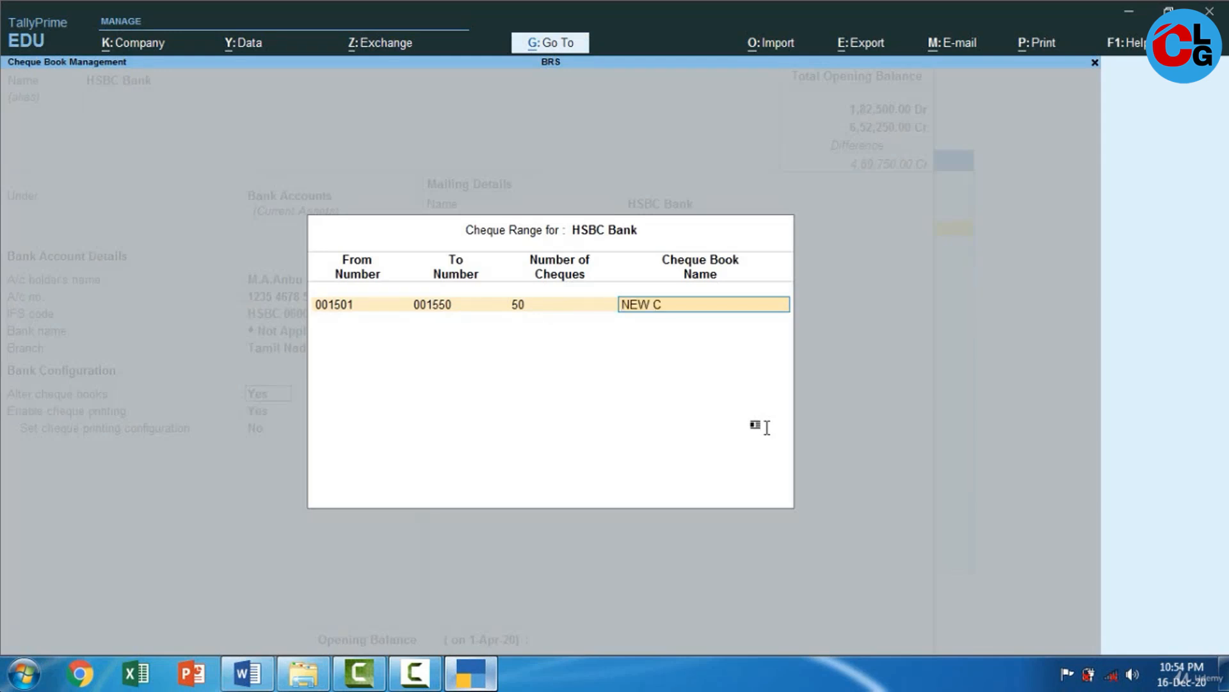
type("HQ BOOK")
key("Return")
key("Return")
key("Return")
key("Return")
key("Return")
key("Return")
key("Return")
key("Return")
key("Return")
key("Return")
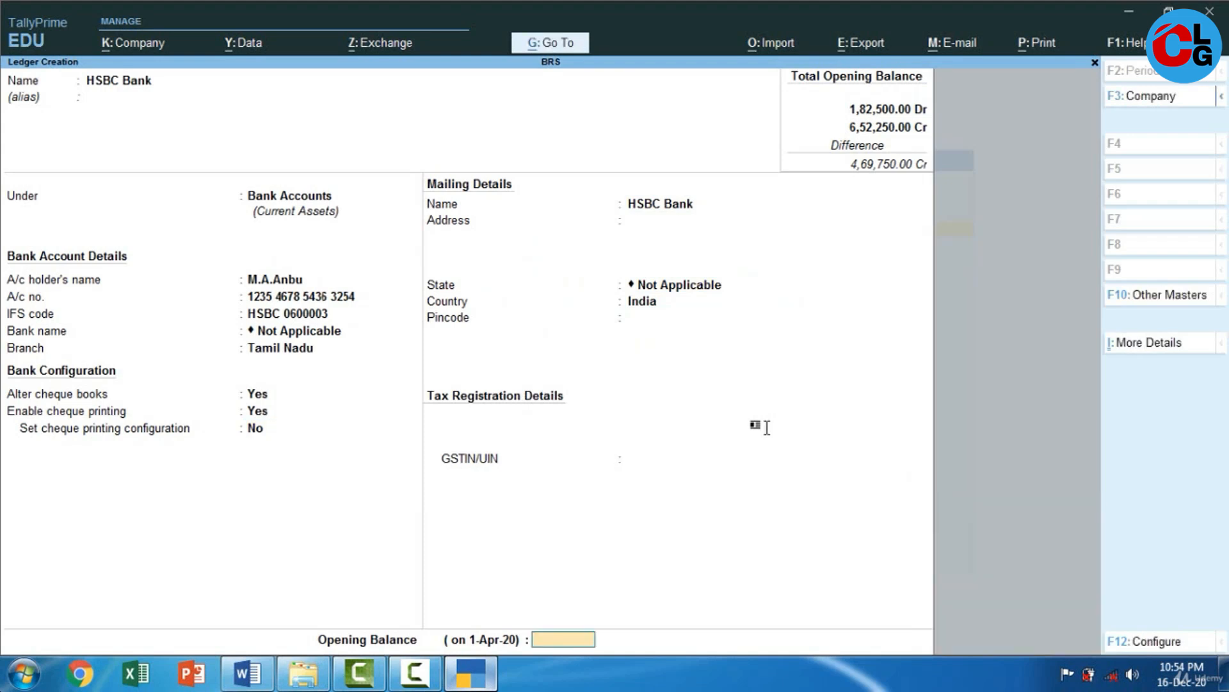
Give the HSBC Bank ledger the opening balance of 452250 Dr from the Word exercise and save it.
key("alt+Tab")
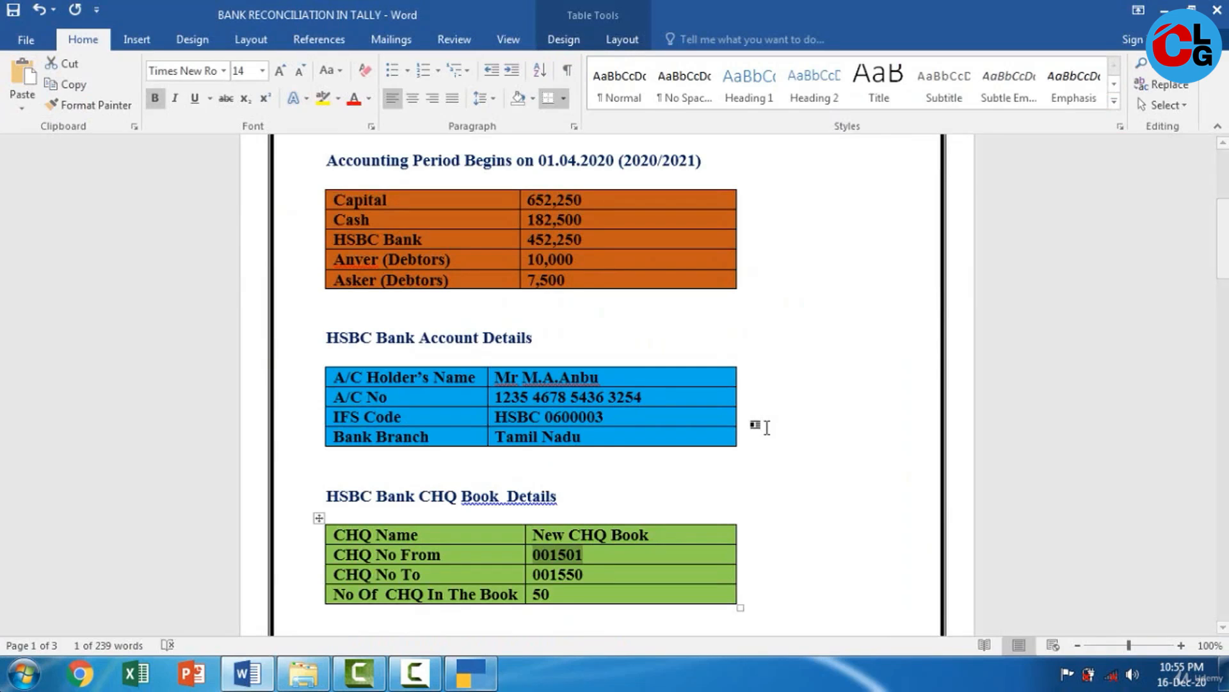
key("alt+Tab")
type("45")
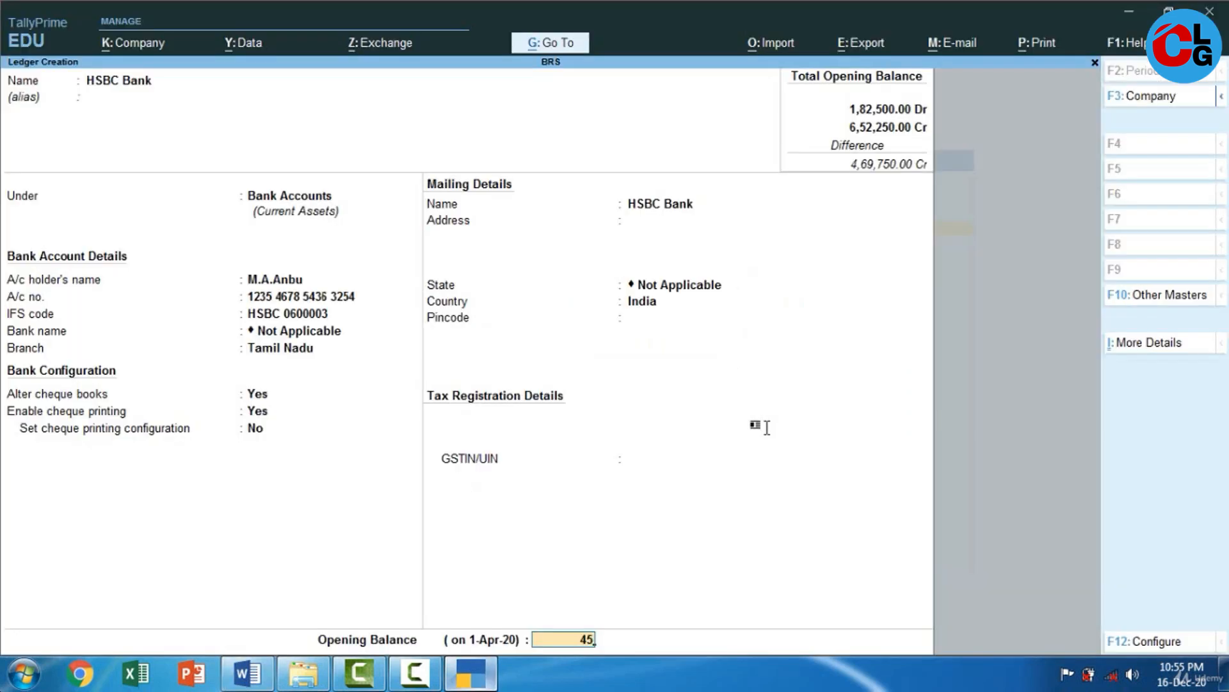
type("2250")
key("Return")
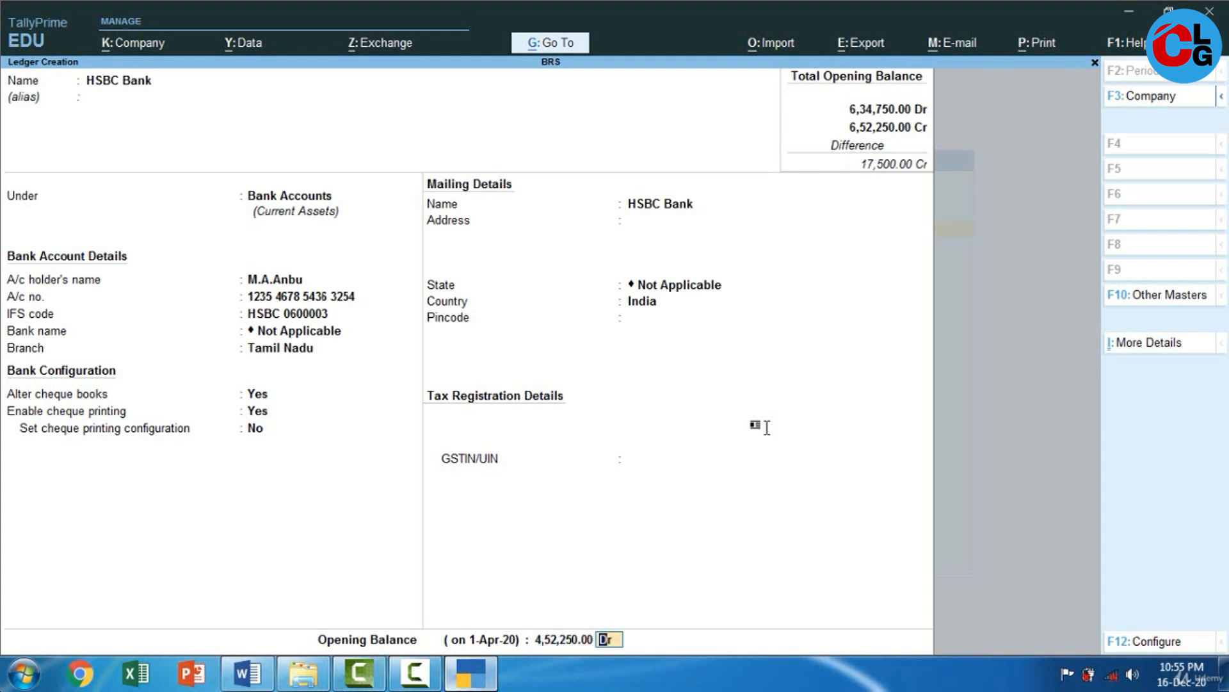
key("alt+Tab")
key("alt+Tab")
key("Return")
key("Return")
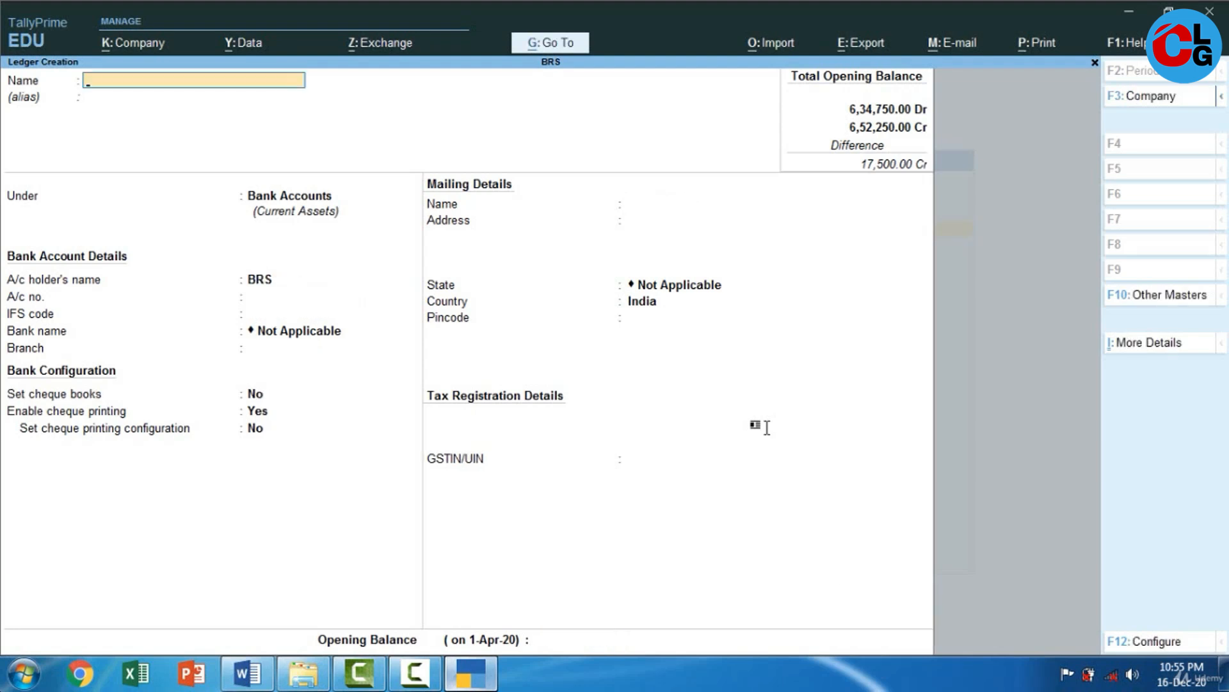
Name the new ledger after the first debtor in the Word exercise and place it under Sundry Debtors.
key("alt+Tab")
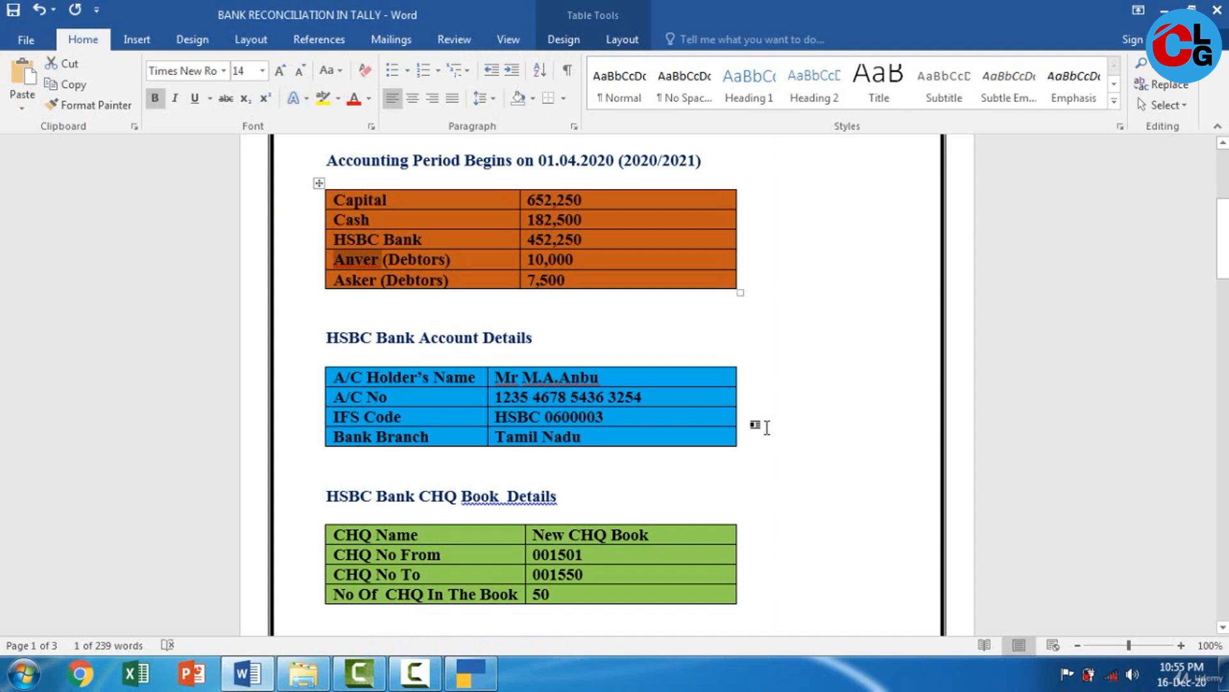
key("alt+Tab")
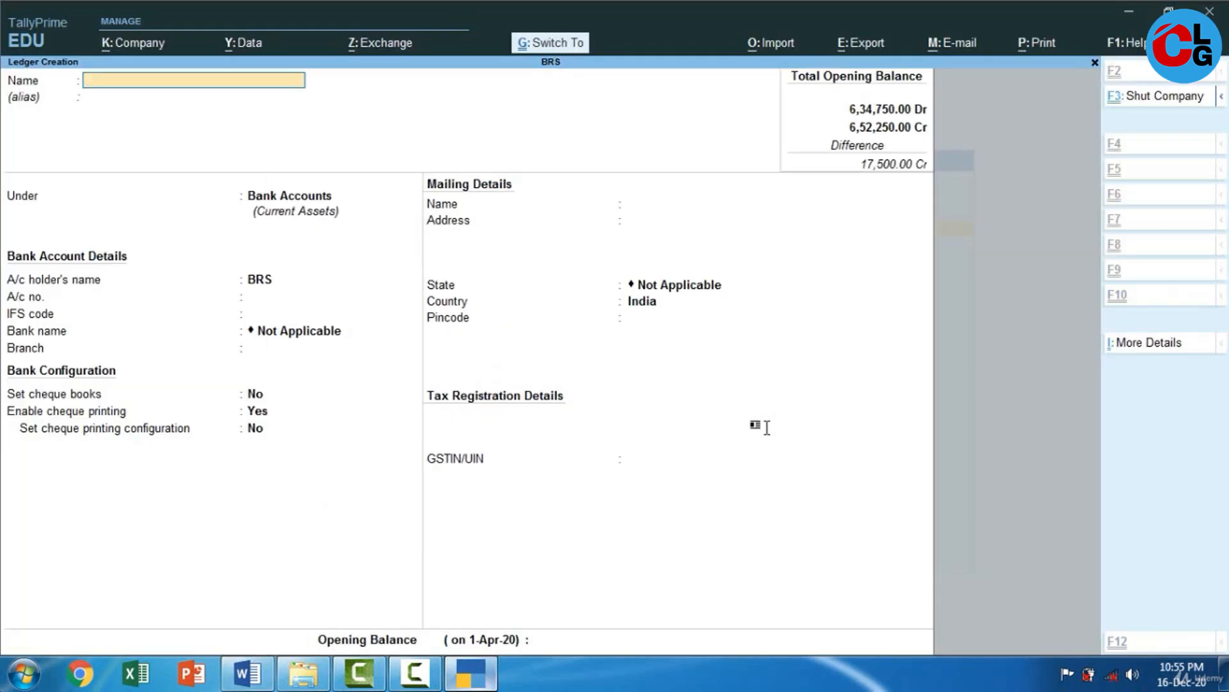
type("Anver")
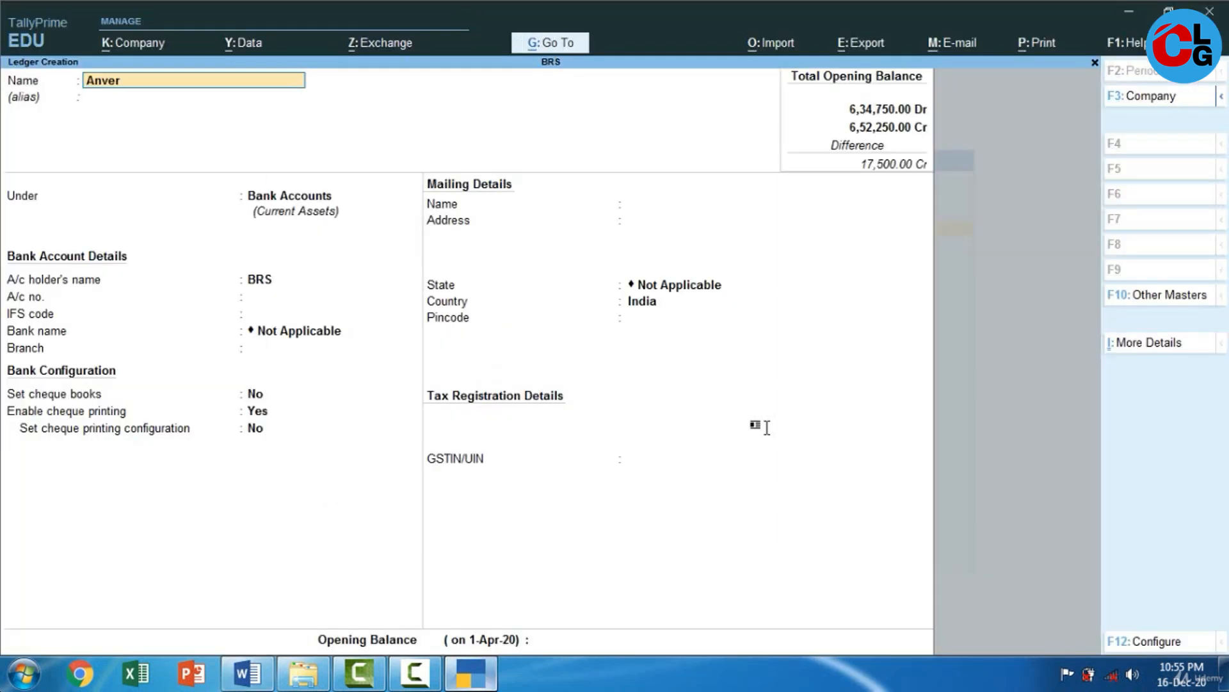
key("Return")
key("Return")
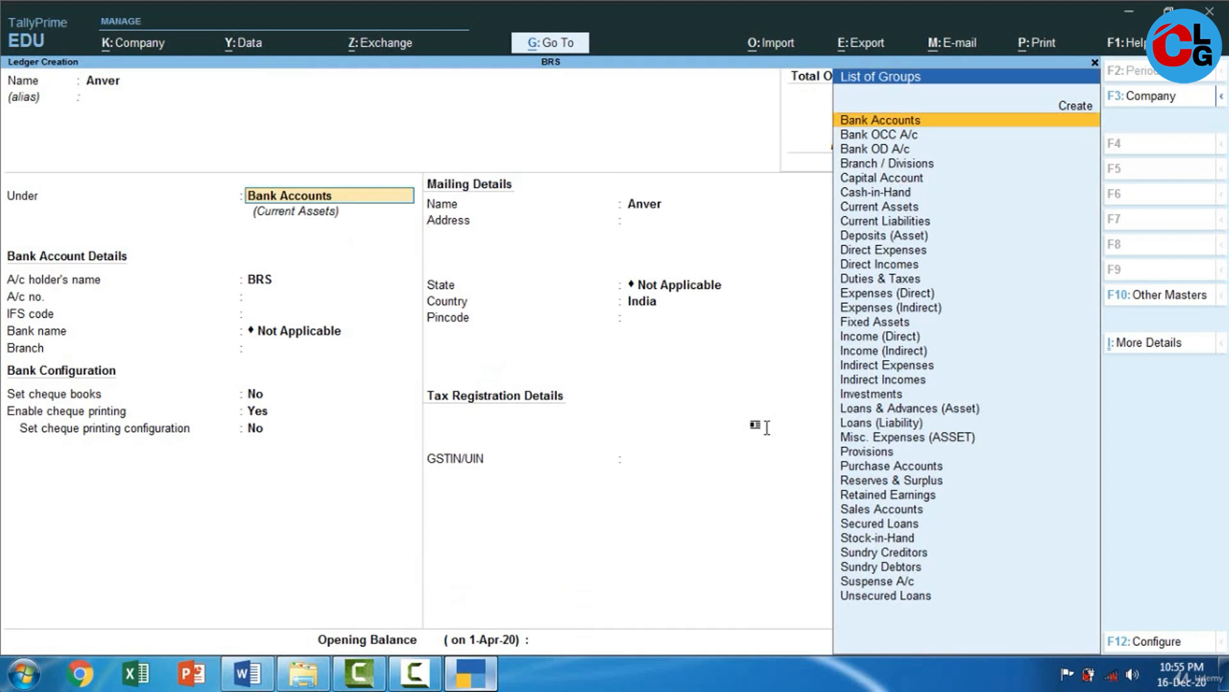
type("S")
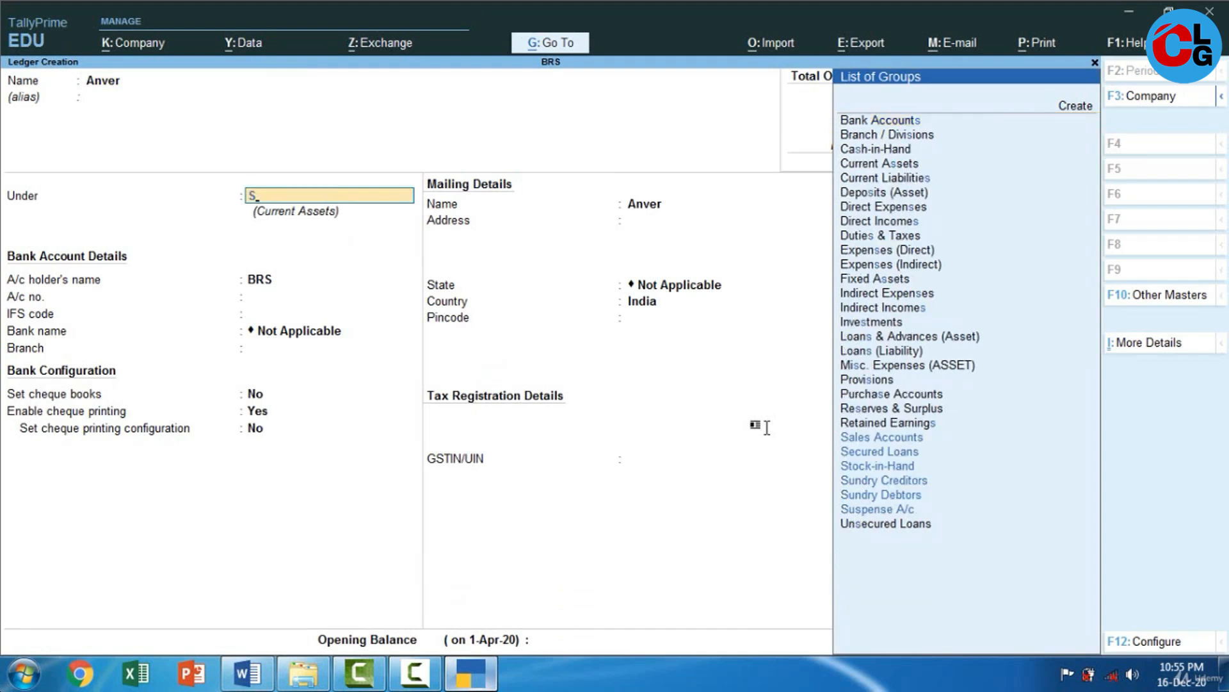
key("Down")
key("Return")
Keep the first debtor's remaining details at their defaults, enter the opening balance of 10000 Dr without bill-wise references, and save the ledger.
key("Return")
key("Return")
key("Return")
key("Return")
key("Return")
key("Return")
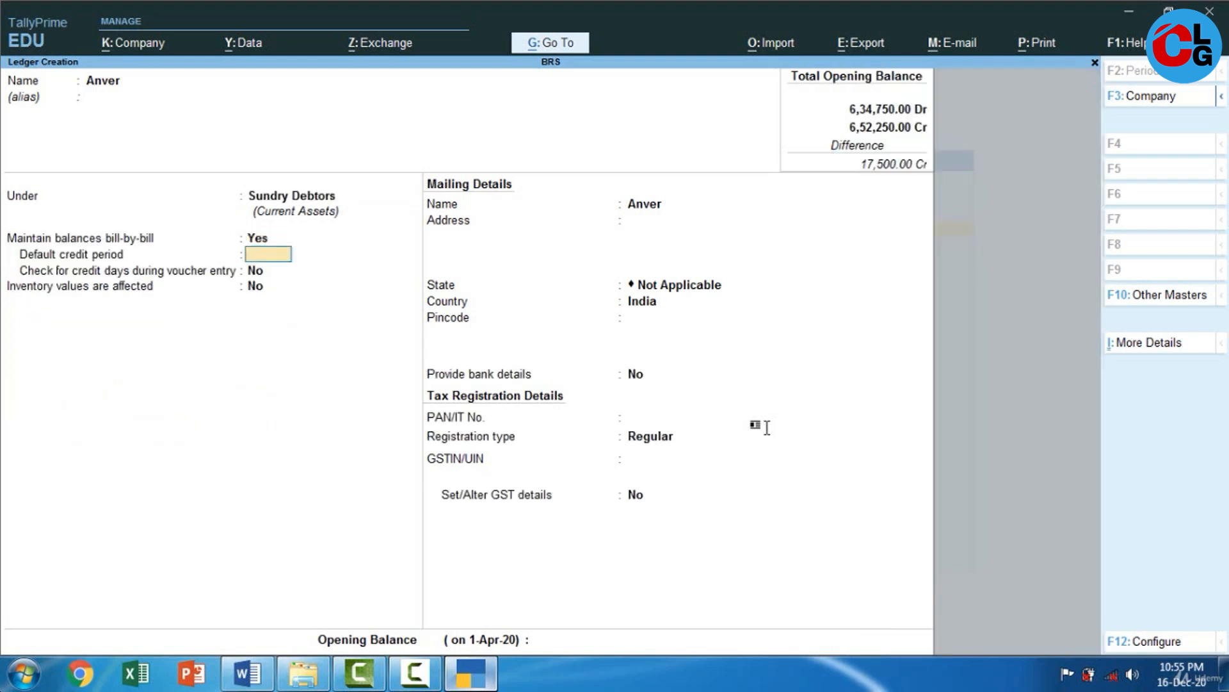
key("Return")
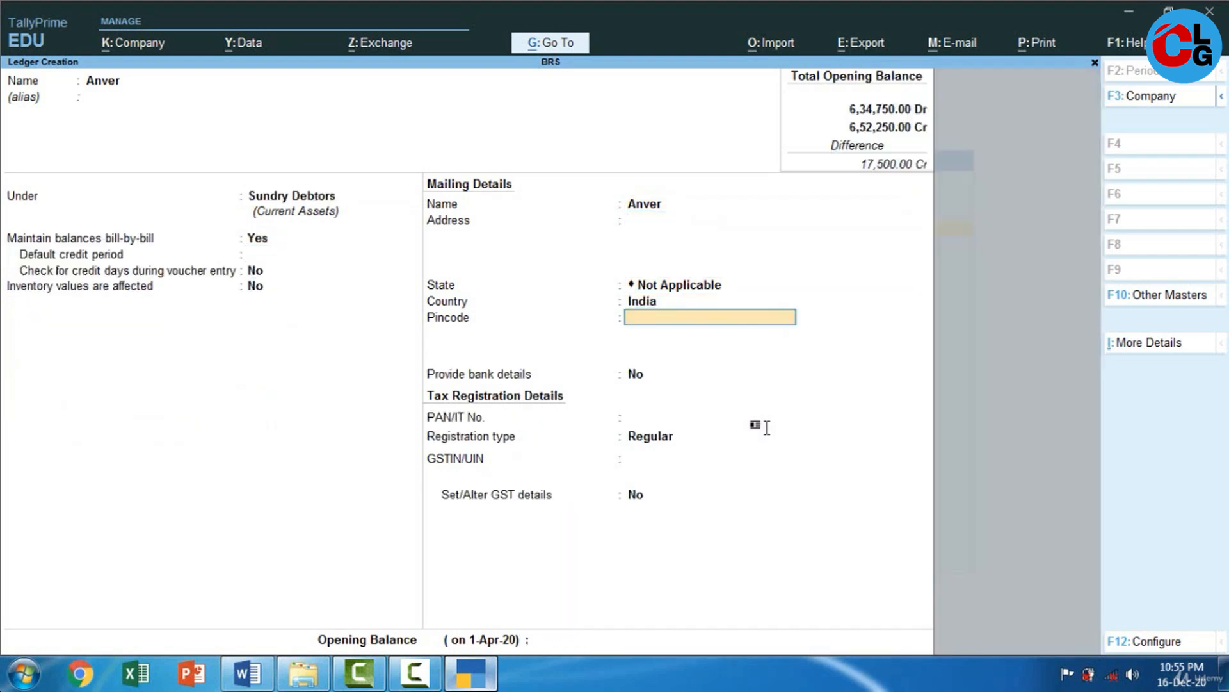
key("Return")
key("alt+Tab")
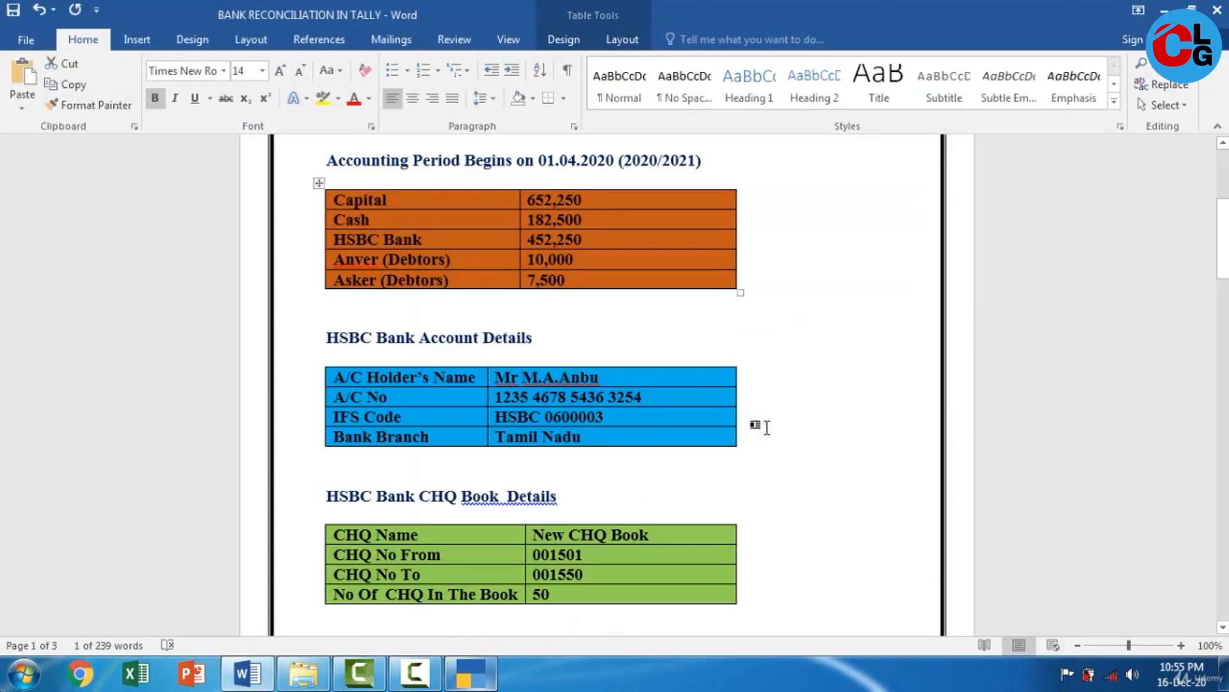
key("alt+Tab")
type("10000")
key("Return")
key("Return")
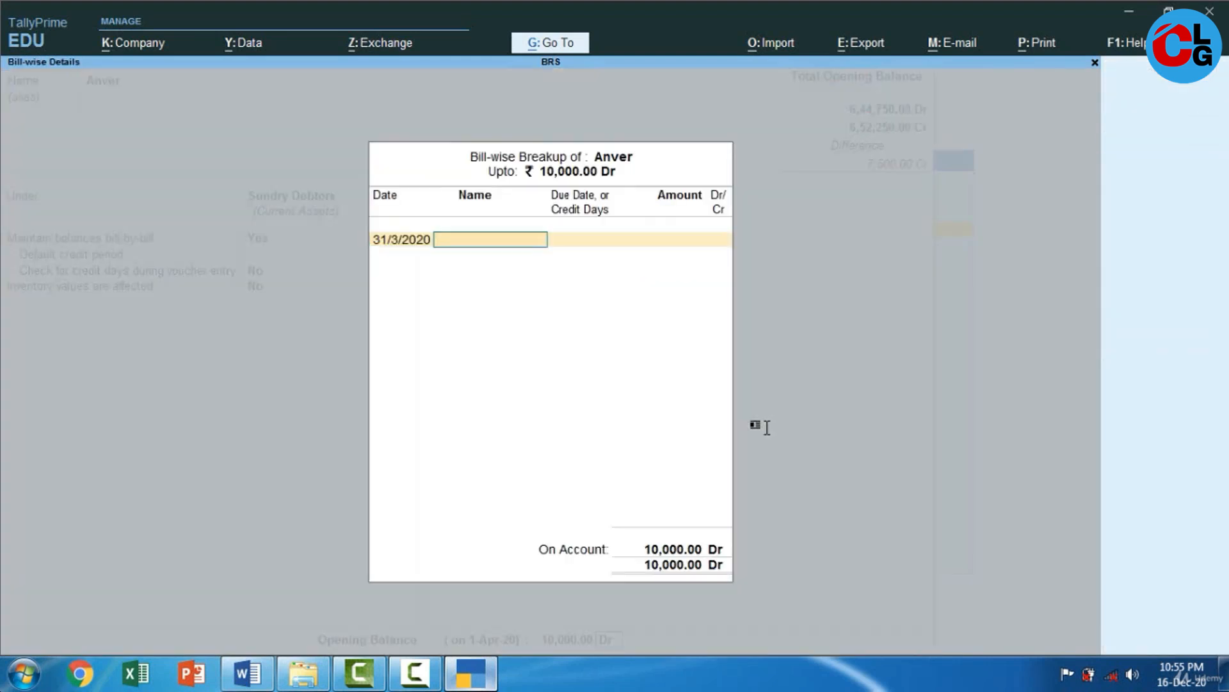
key("Return")
key("Return")
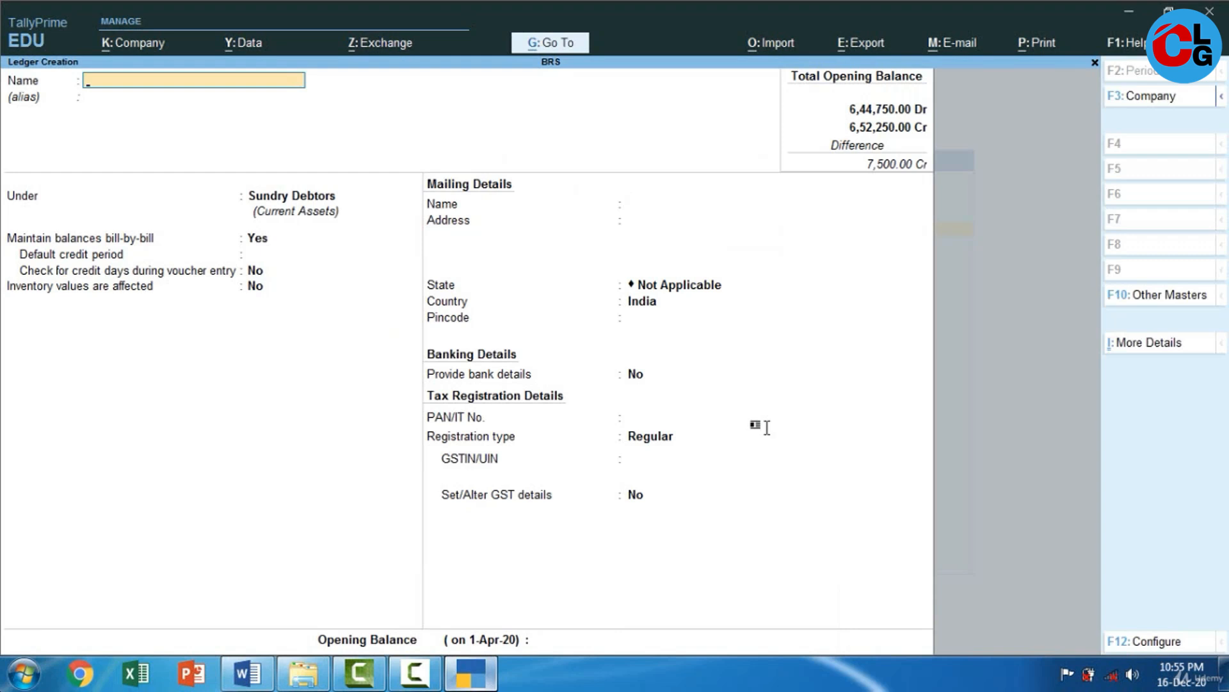
Copy the second debtor's name from the Word exercise into the new ledger's Name in TallyPrime.
key("alt+Tab")
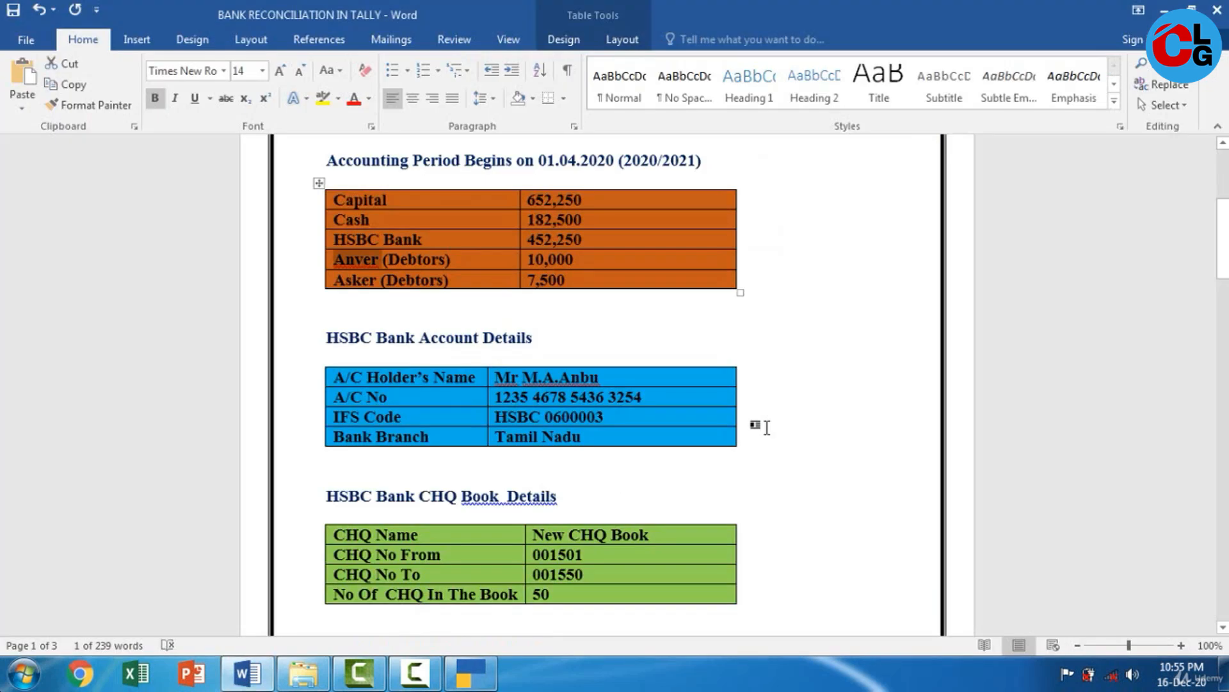
left_click_drag(380, 280, 334, 280)
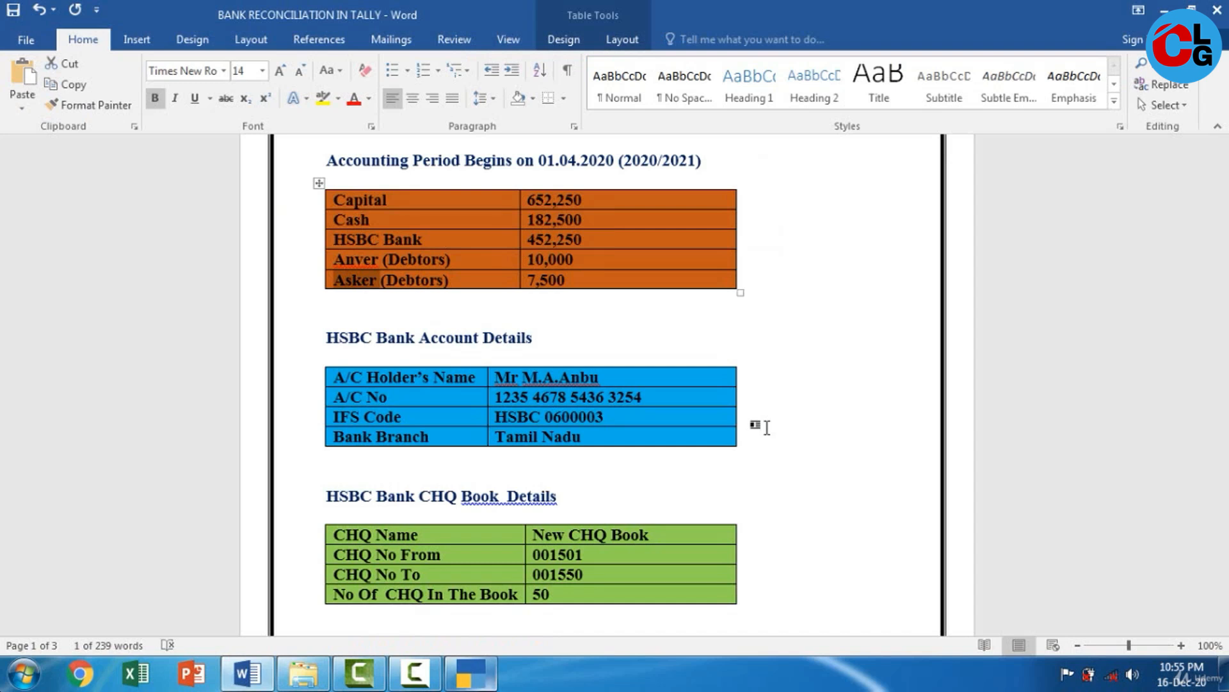
key("alt+Tab")
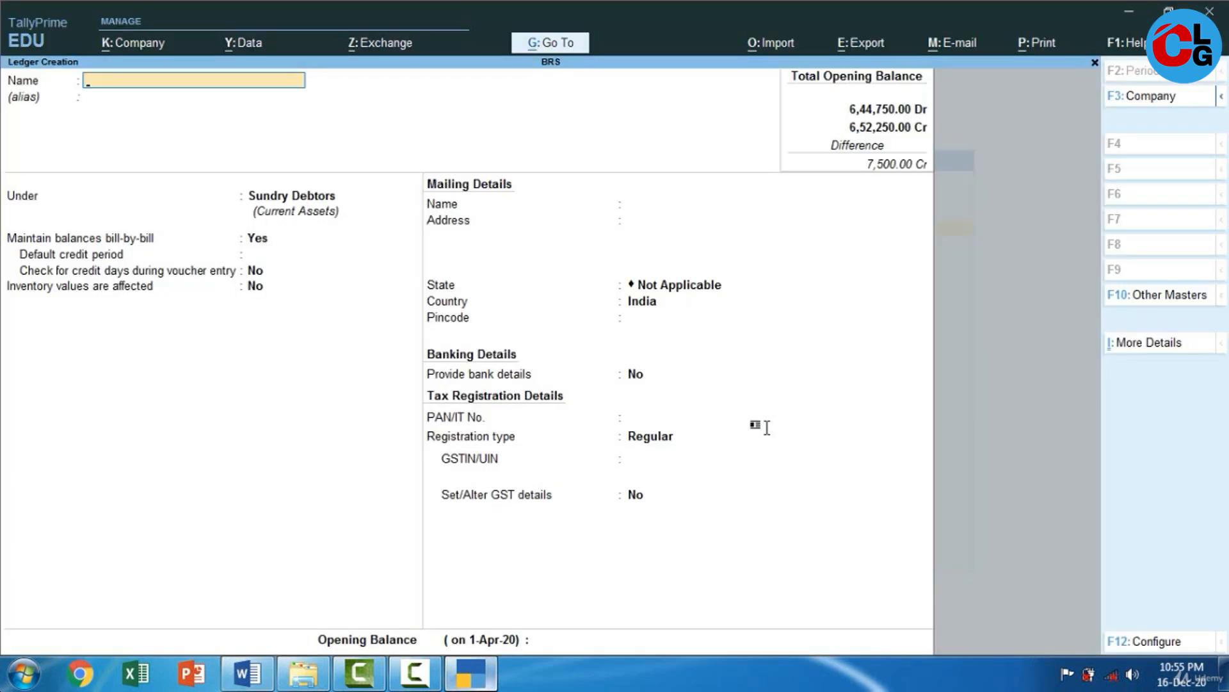
key("ctrl+alt+v")
Keep the second debtor under Sundry Debtors with default details, enter the opening balance of 7500 Dr without bill-wise references, and save the ledger.
key("Return")
key("Return")
key("Return")
key("Return")
key("Return")
key("Return")
key("Return")
key("Return")
key("Return")
key("Return")
key("Return")
key("Return")
key("Return")
key("Return")
type("7500")
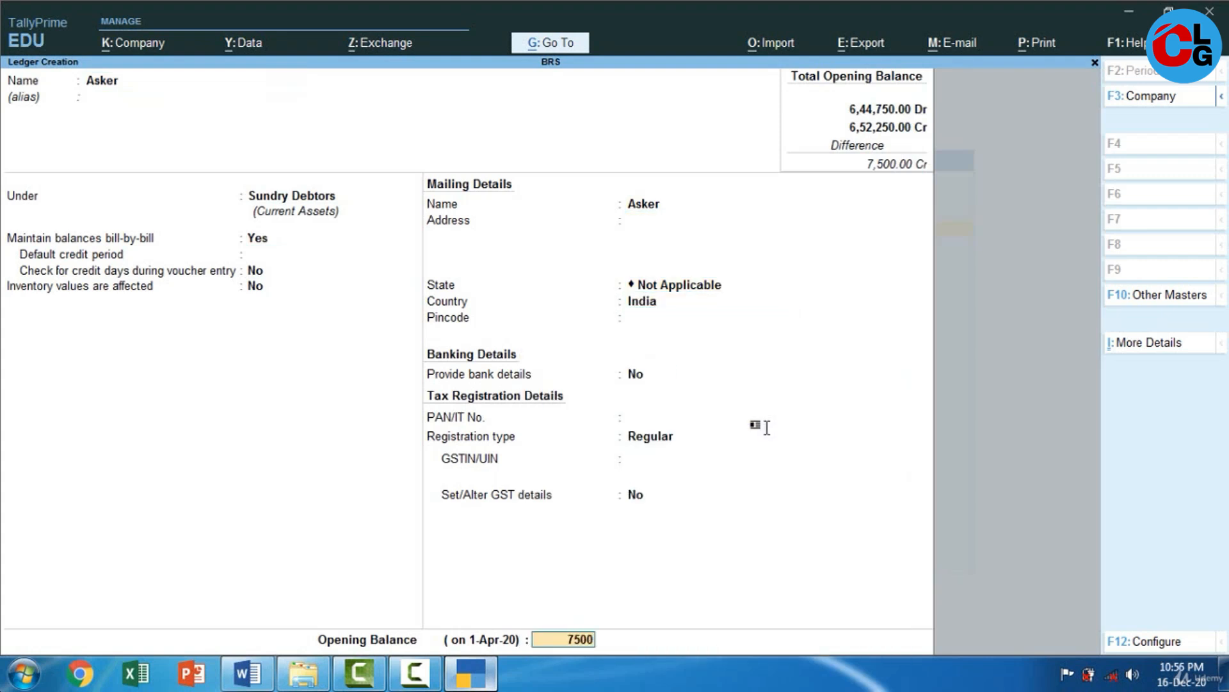
key("Return")
key("Return")
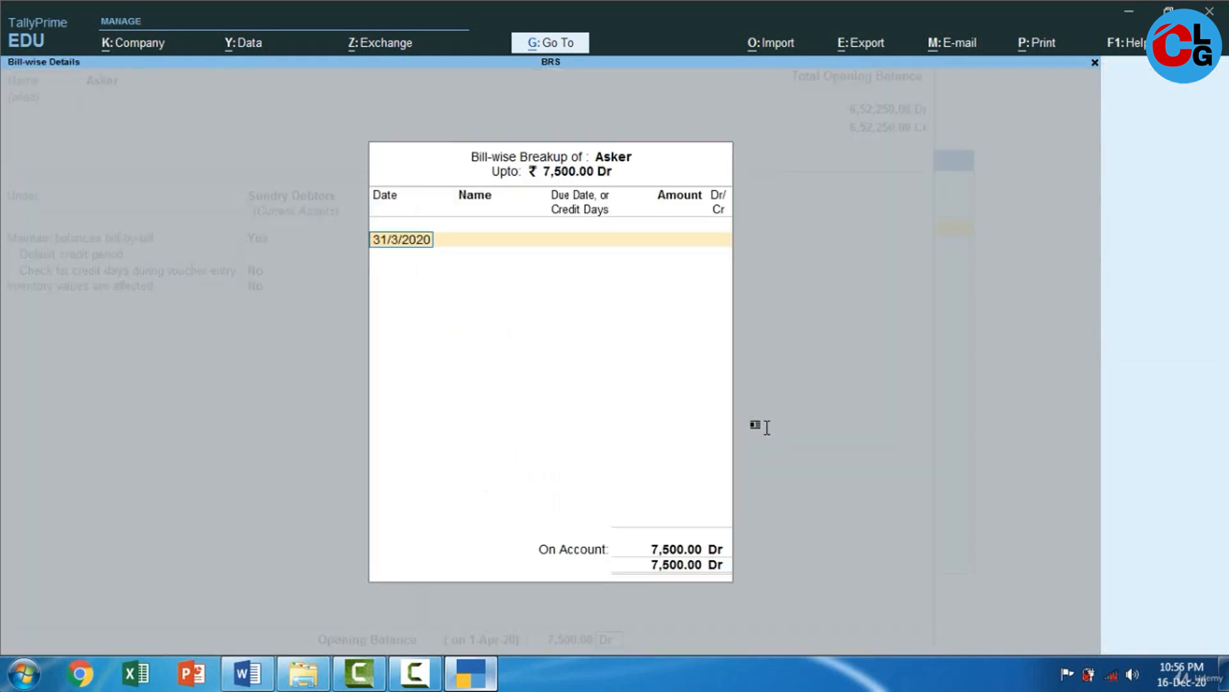
key("Escape")
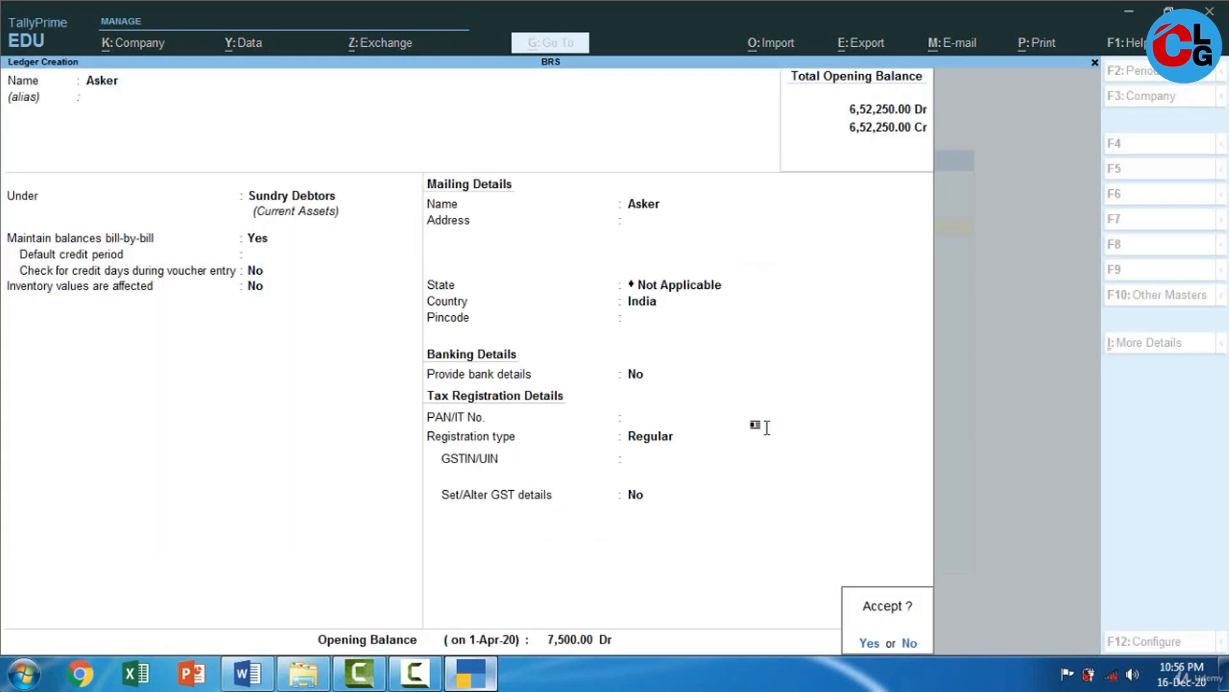
key("Return")
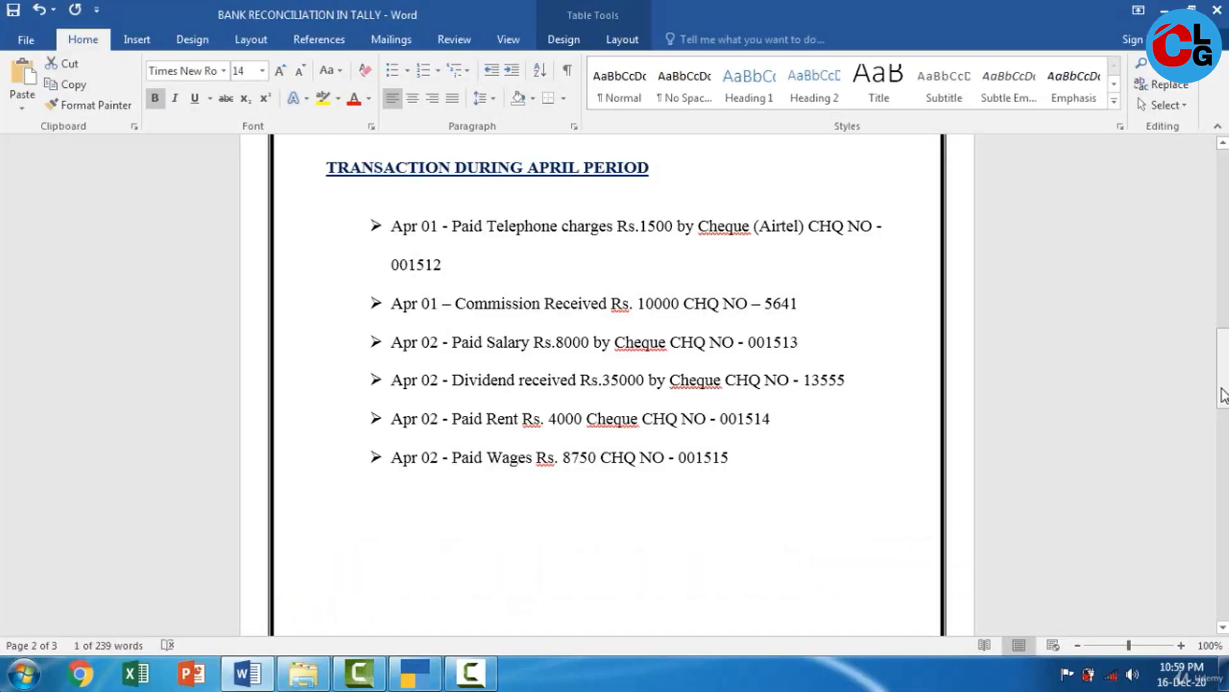
Review the April transactions and the HSBC Bank statement table in the Word exercise.
mouse_move(1226, 357)
left_mouse_down()
mouse_move(1226, 194)
mouse_move(1226, 351)
left_mouse_up()
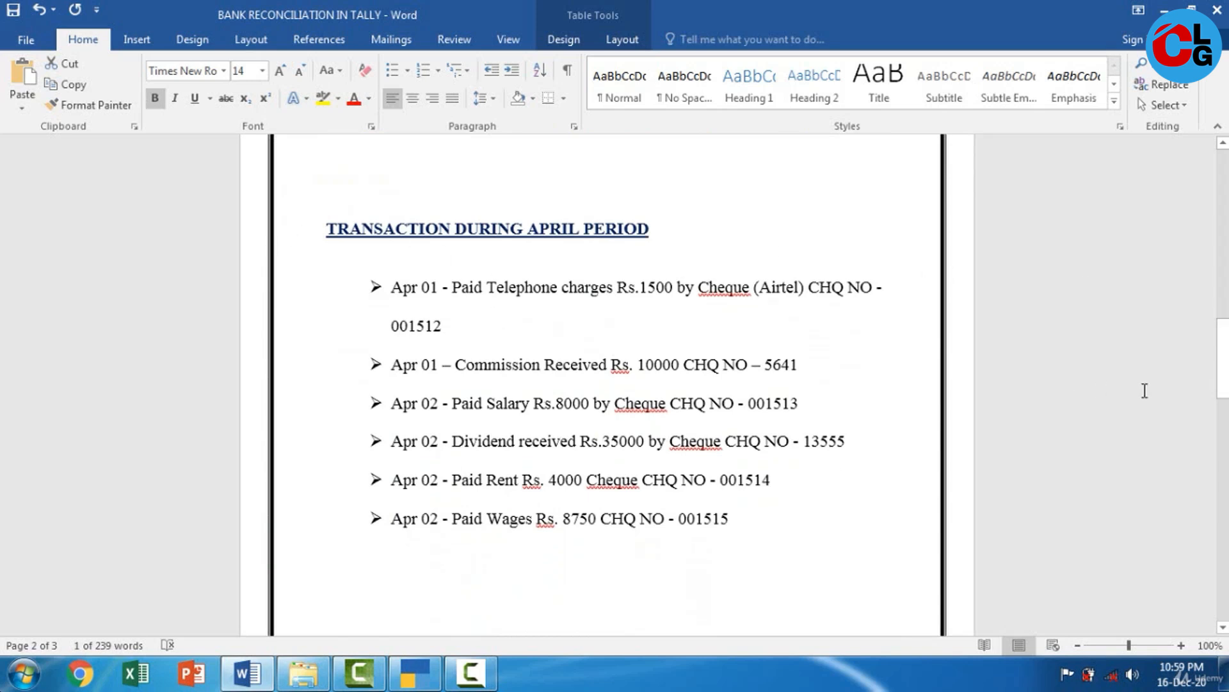
left_click_drag(1226, 370, 1224, 493)
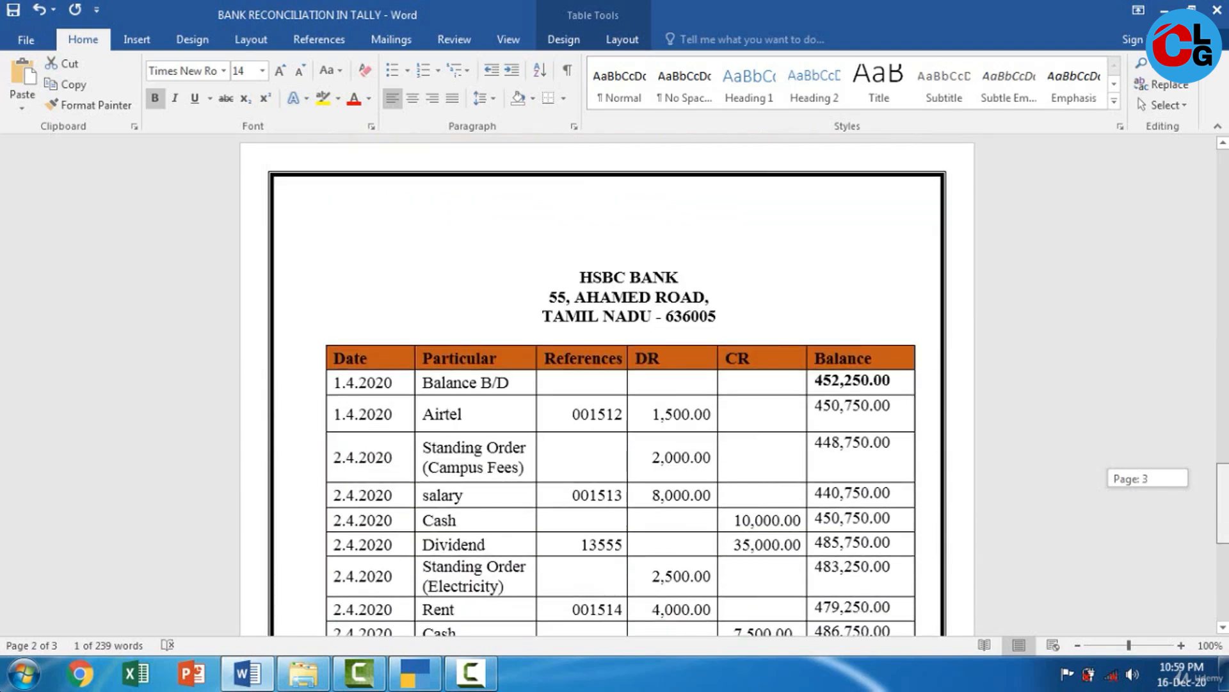
left_click_drag(1224, 494, 1224, 502)
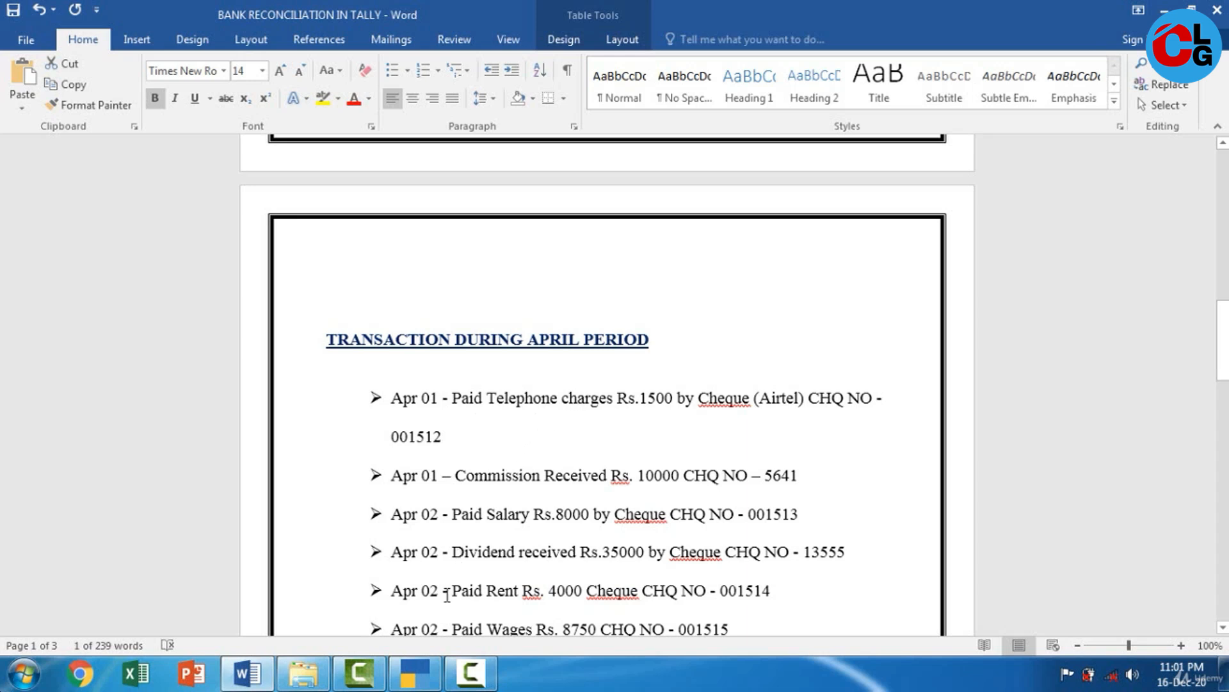
Switch to TallyPrime, leave ledger creation, and start a payment voucher dated 1-Apr-20 for the Word exercise's first April transaction.
key("alt+Tab")
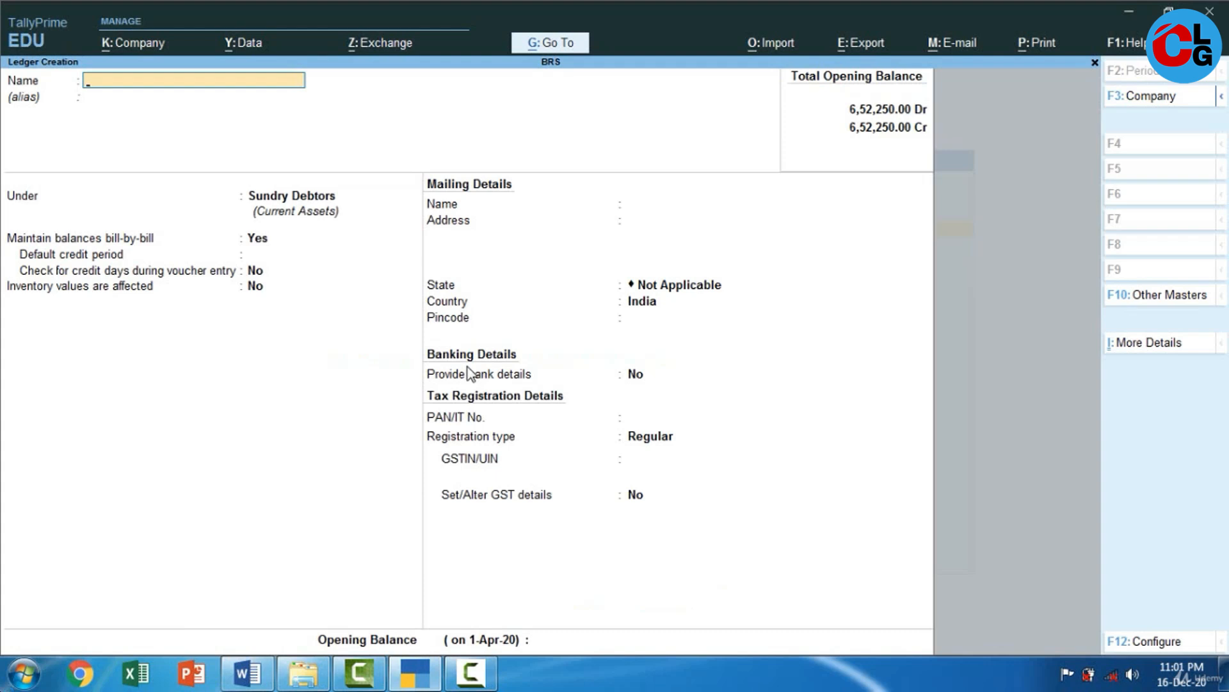
key("Escape")
key("Escape")
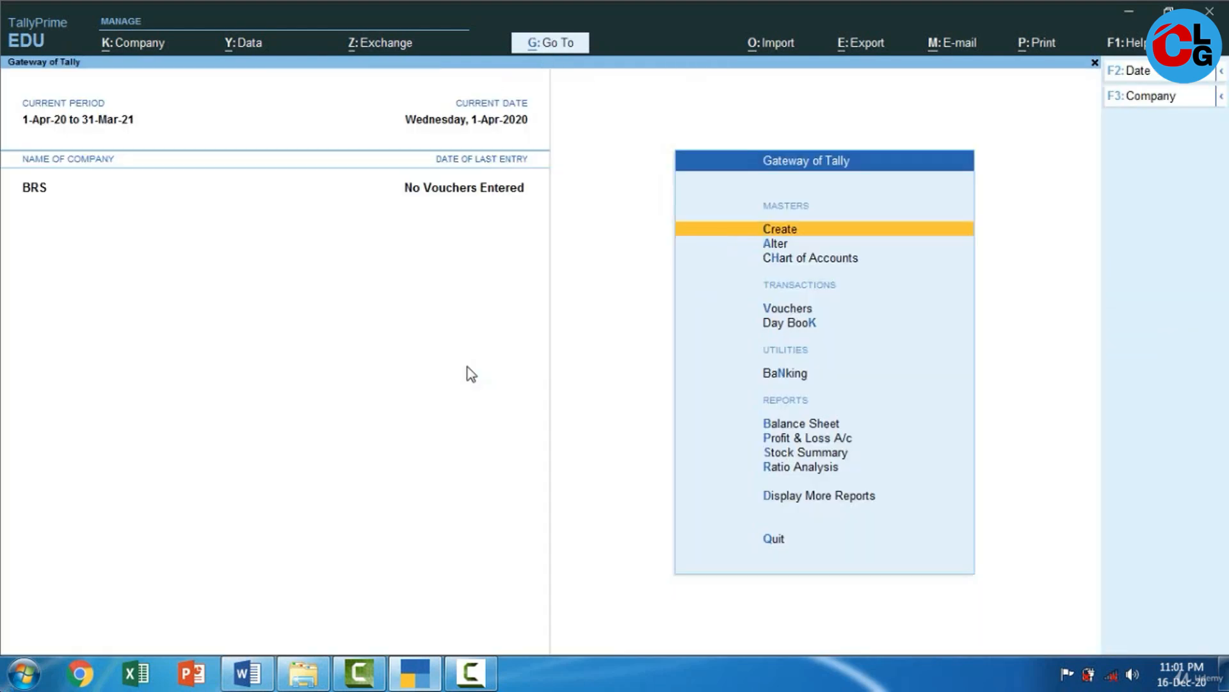
left_click(794, 310)
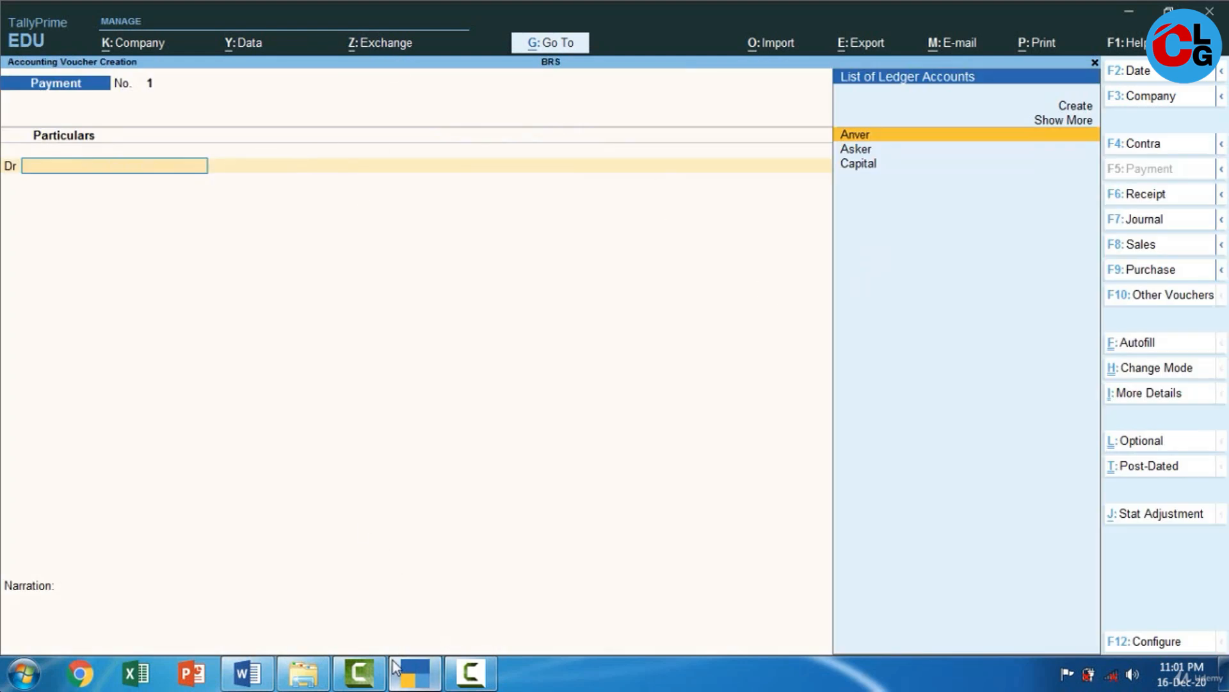
left_click(420, 682)
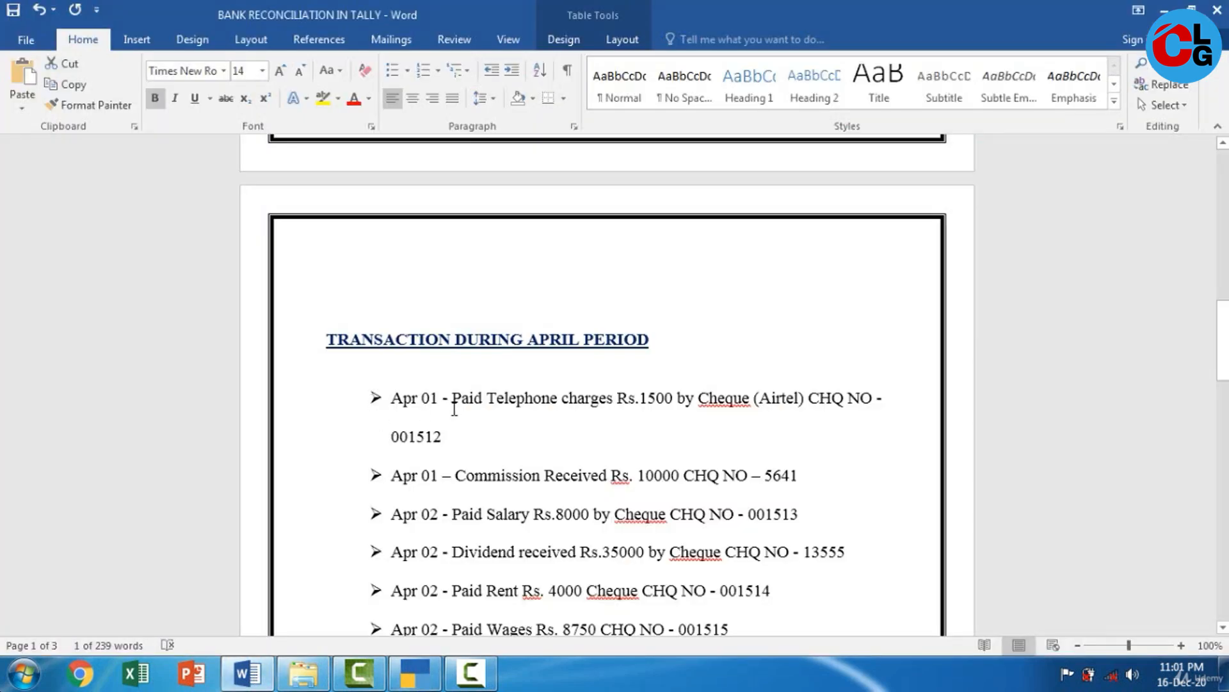
left_click(417, 678)
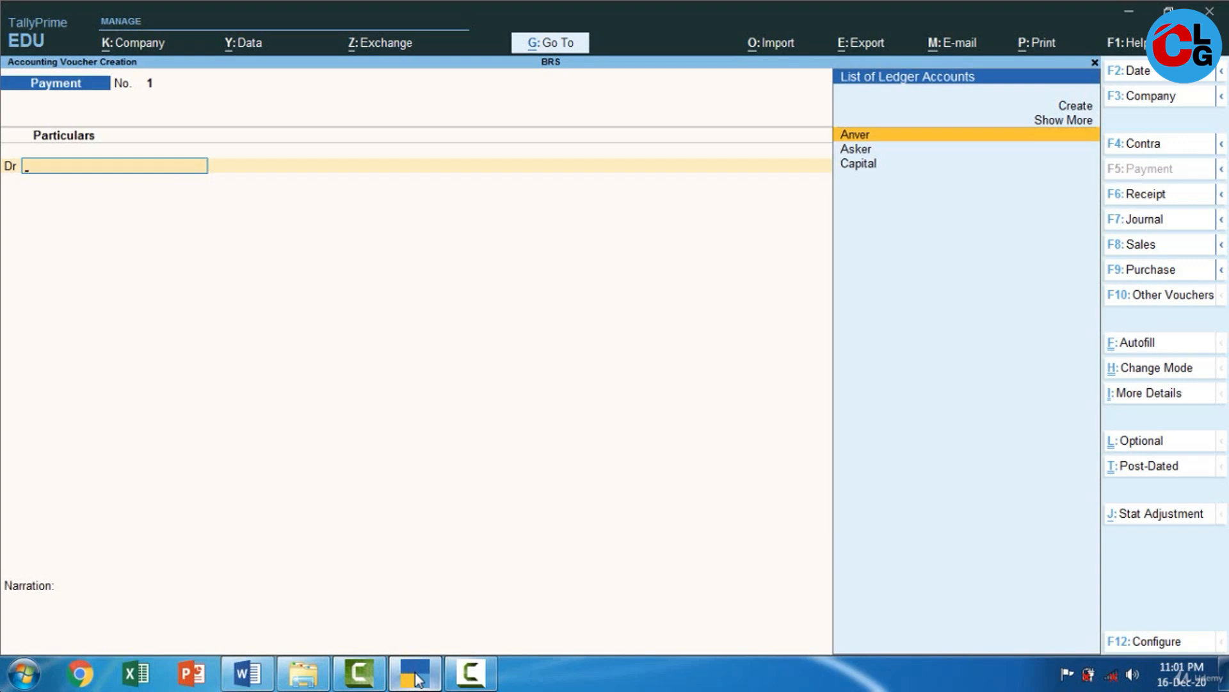
key("F2")
type("01/041")
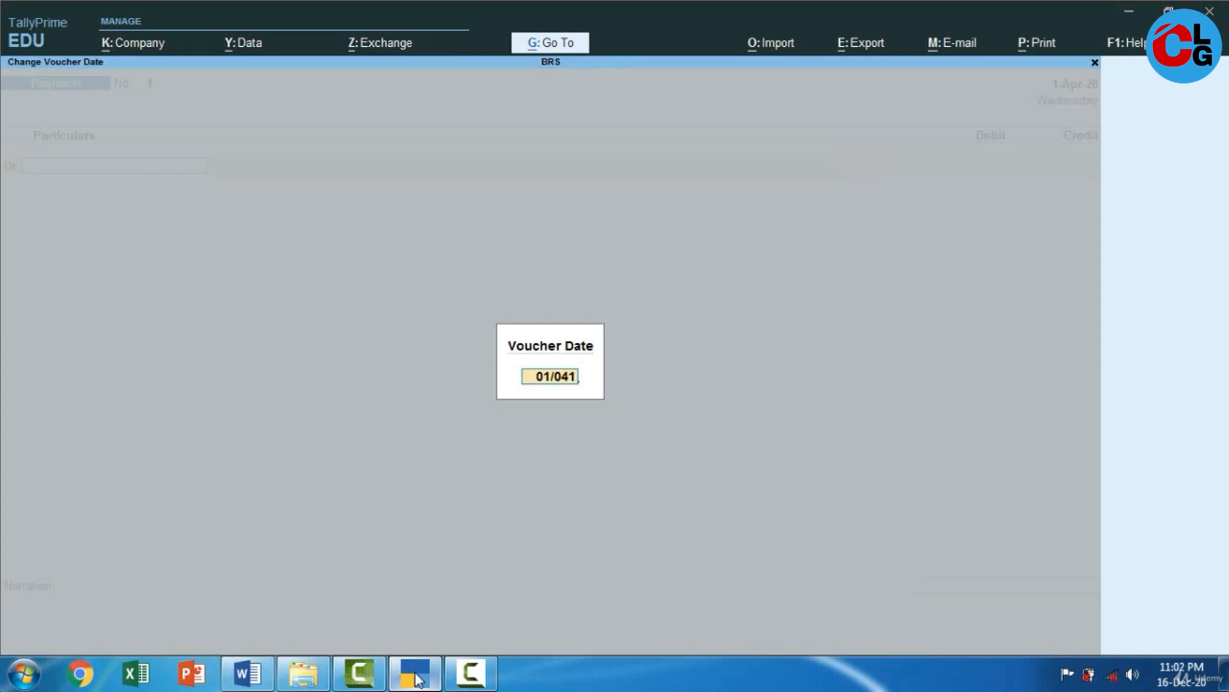
key("Return")
key("BackSpace")
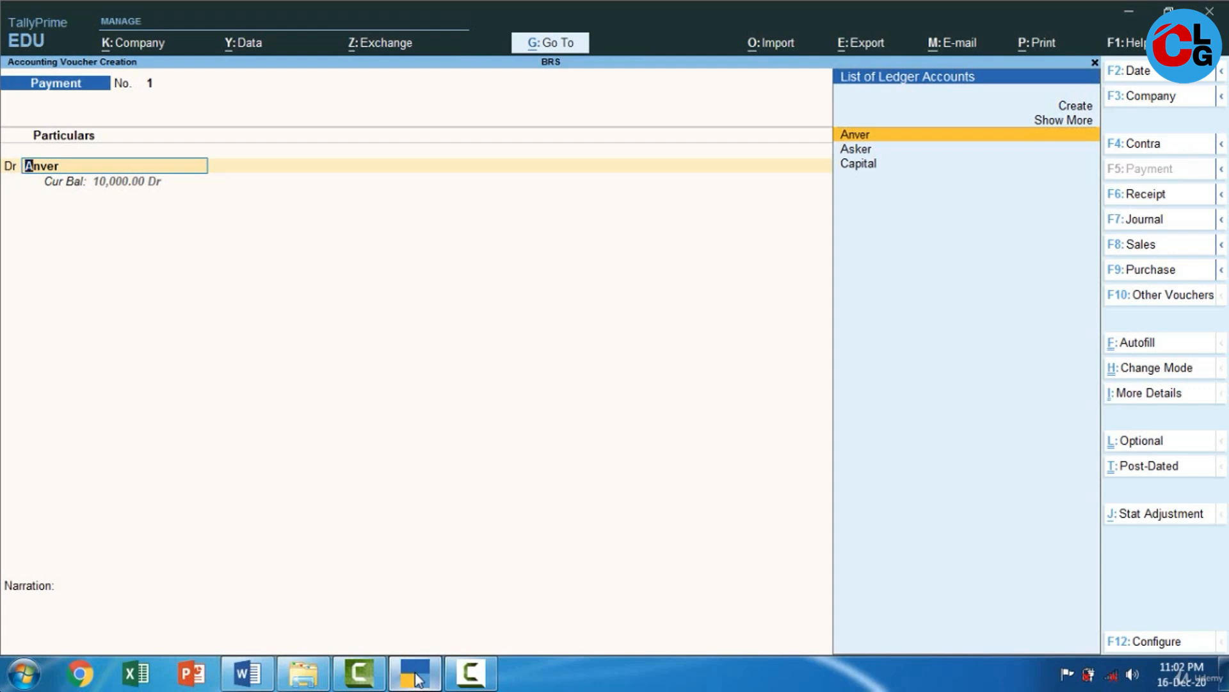
Start a new ledger from the voucher's debit entry, name it Telephone, and place it under Indirect Expenses.
key("ctrl")
key("alt+c")
type("Teleph")
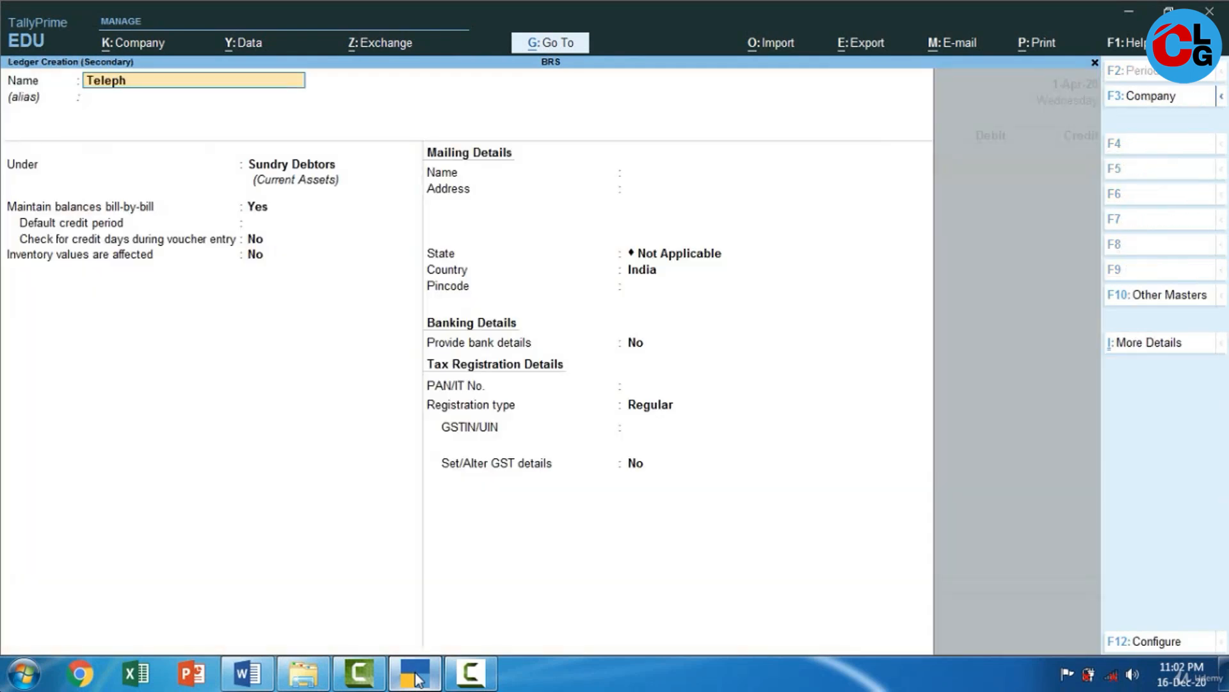
type("one")
key("Return")
key("Return")
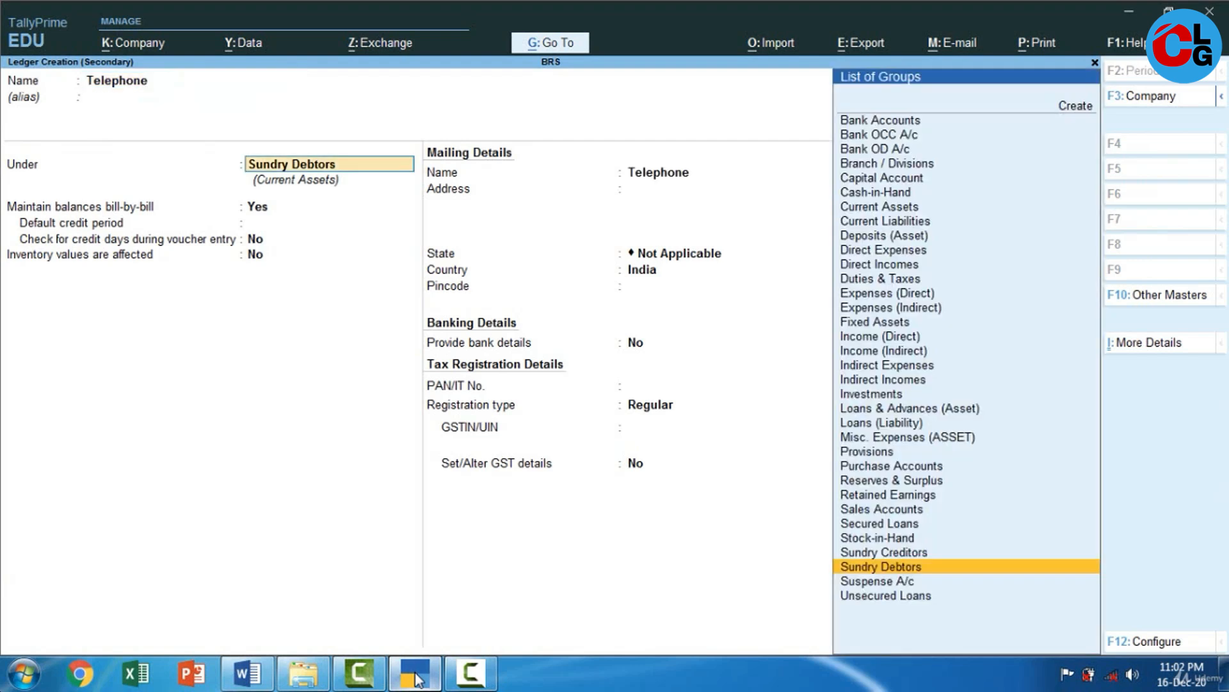
type("In")
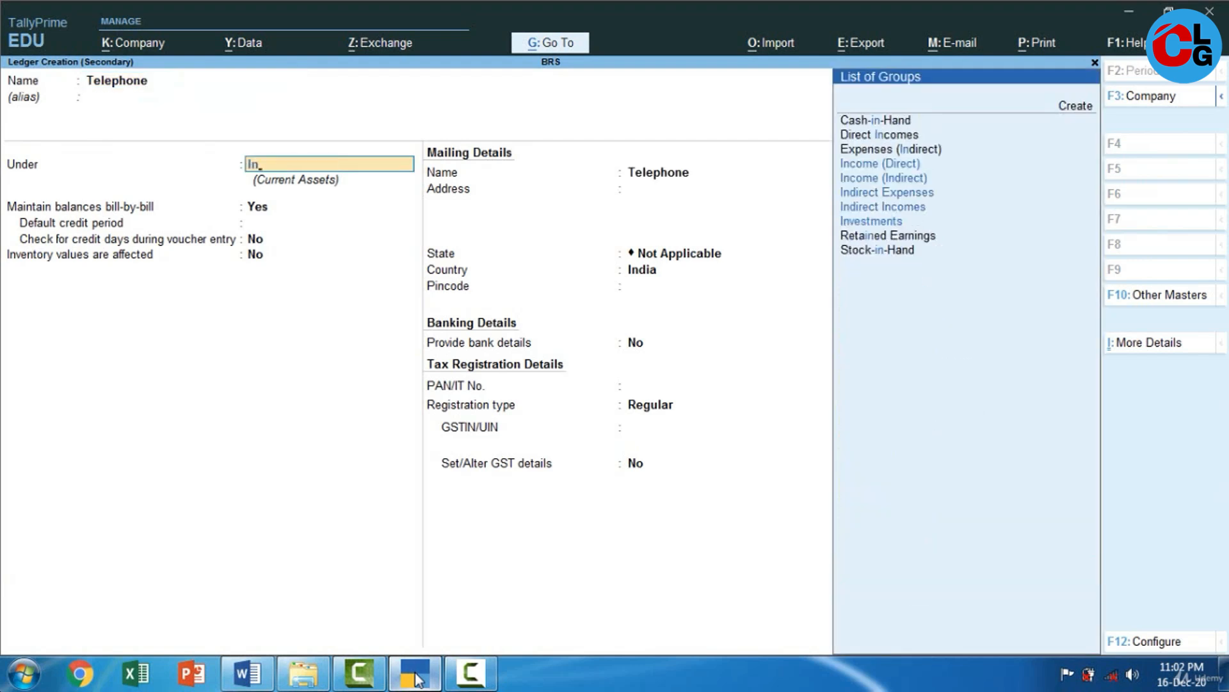
key("Down")
key("Down")
key("Return")
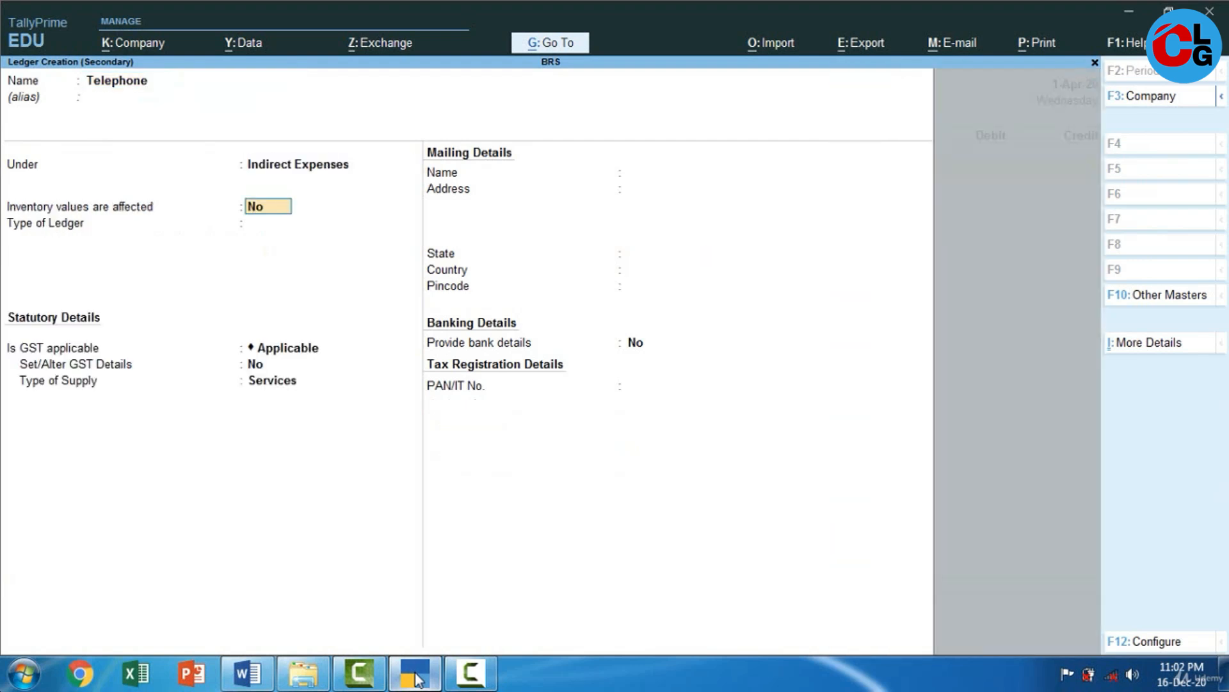
Keep the Telephone ledger's inventory, ledger type and bank settings at their defaults and save it.
key("Return")
key("Return")
key("Return")
key("Return")
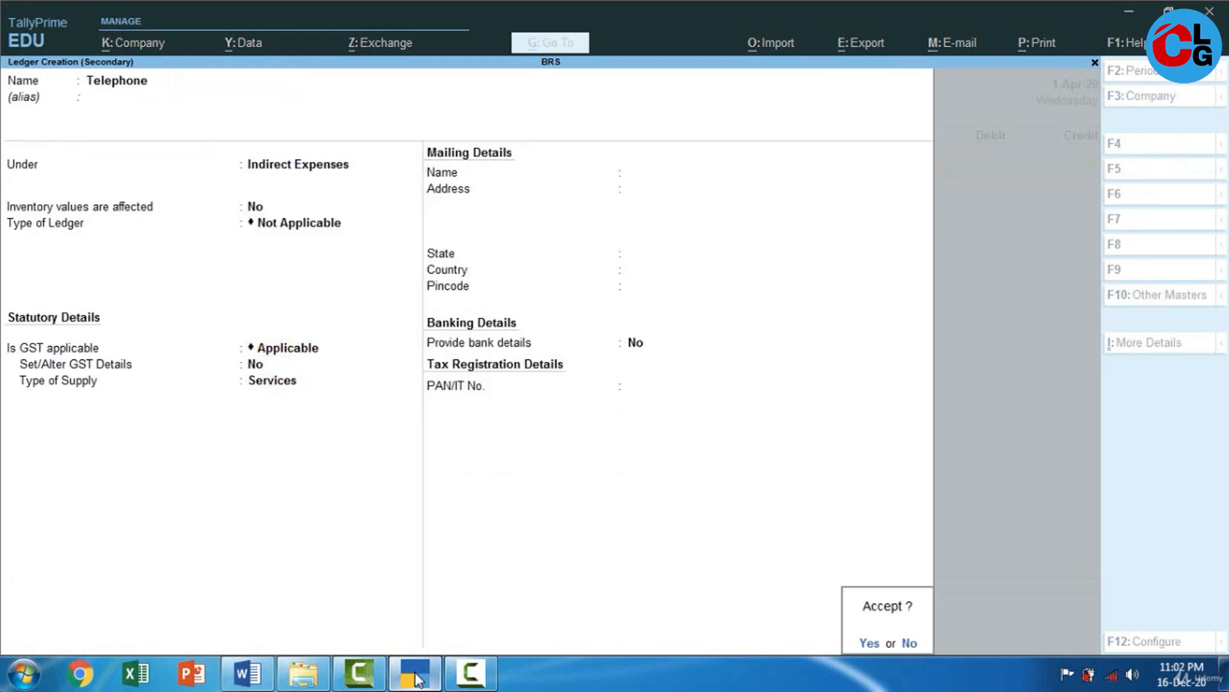
key("Return")
Check the telephone charges transaction in the Word exercise and debit Telephone with 1500 in the payment voucher.
left_click(416, 677)
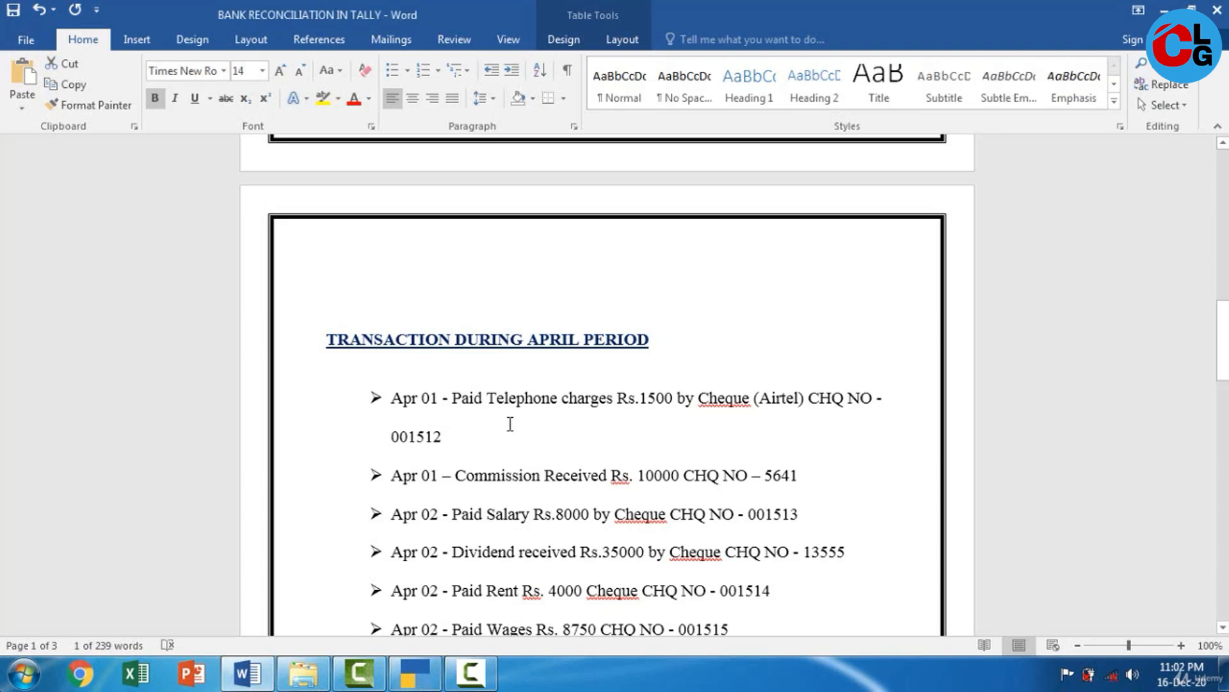
left_click_drag(472, 436, 397, 405)
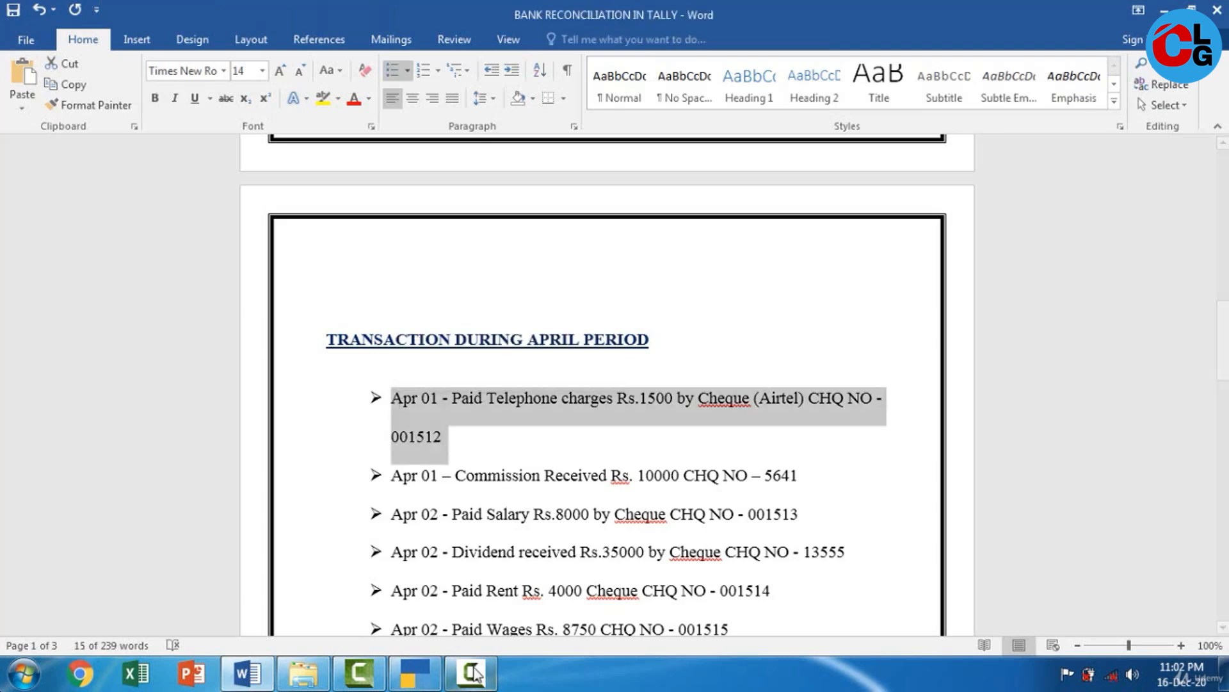
left_click(483, 658)
key("Return")
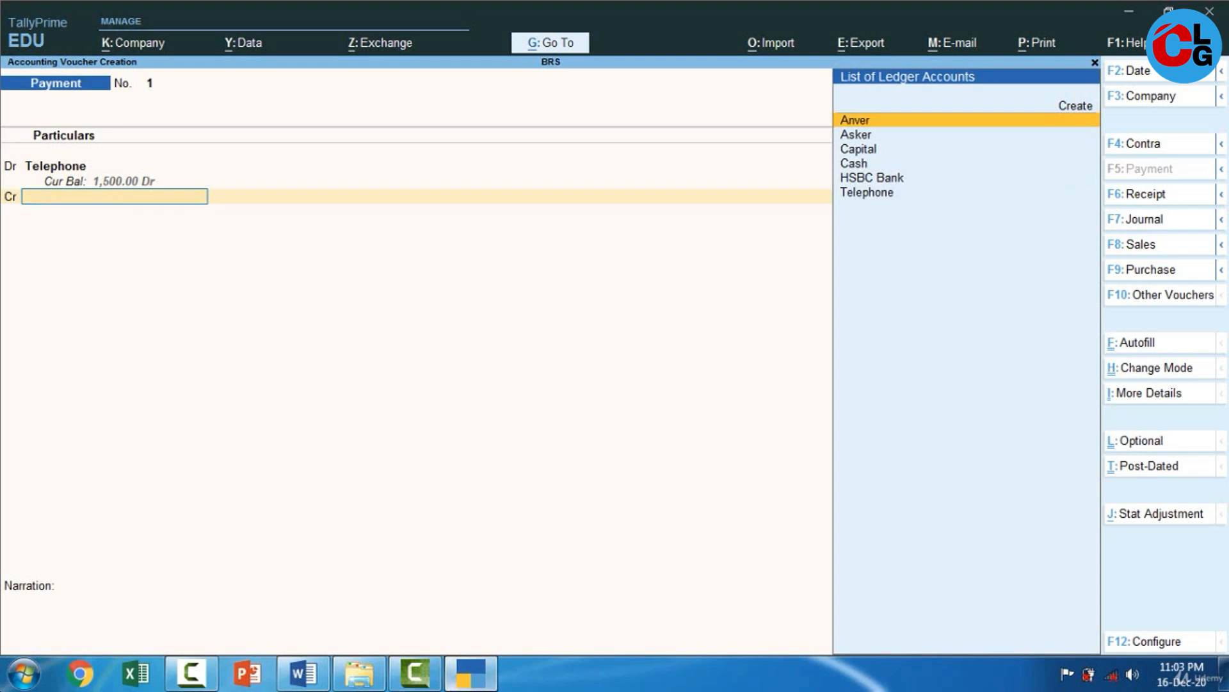
left_click(472, 670)
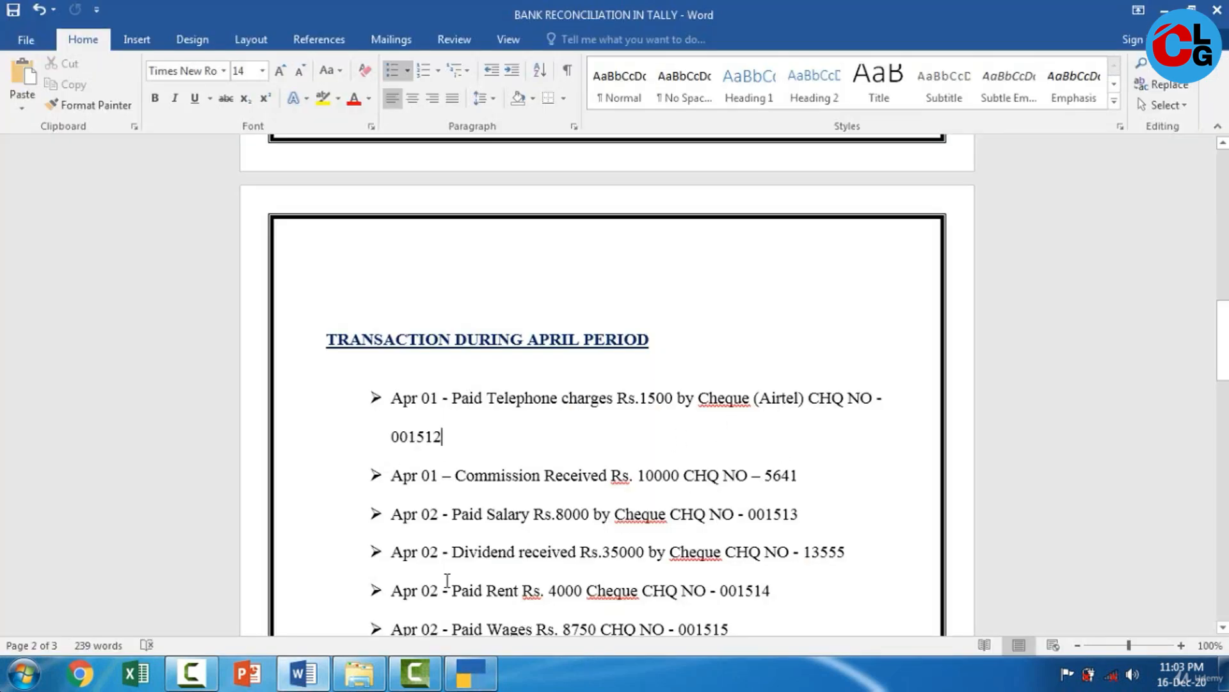
left_click(476, 679)
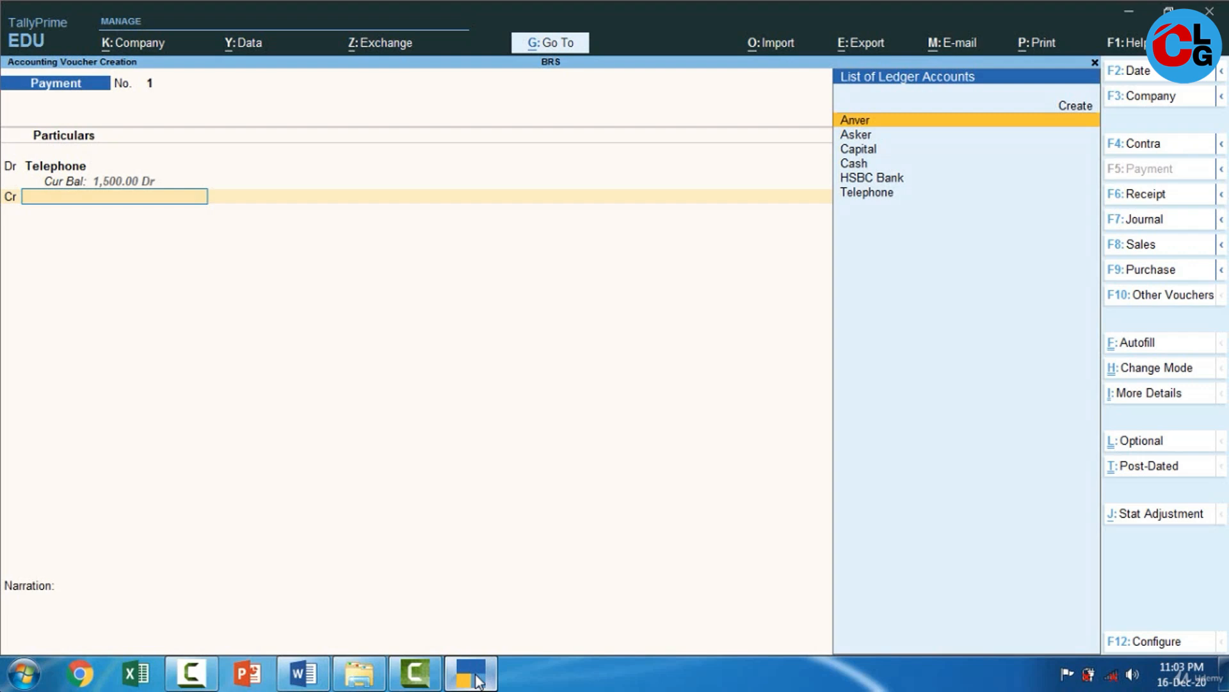
key("Down")
key("Down")
key("Down")
key("Down")
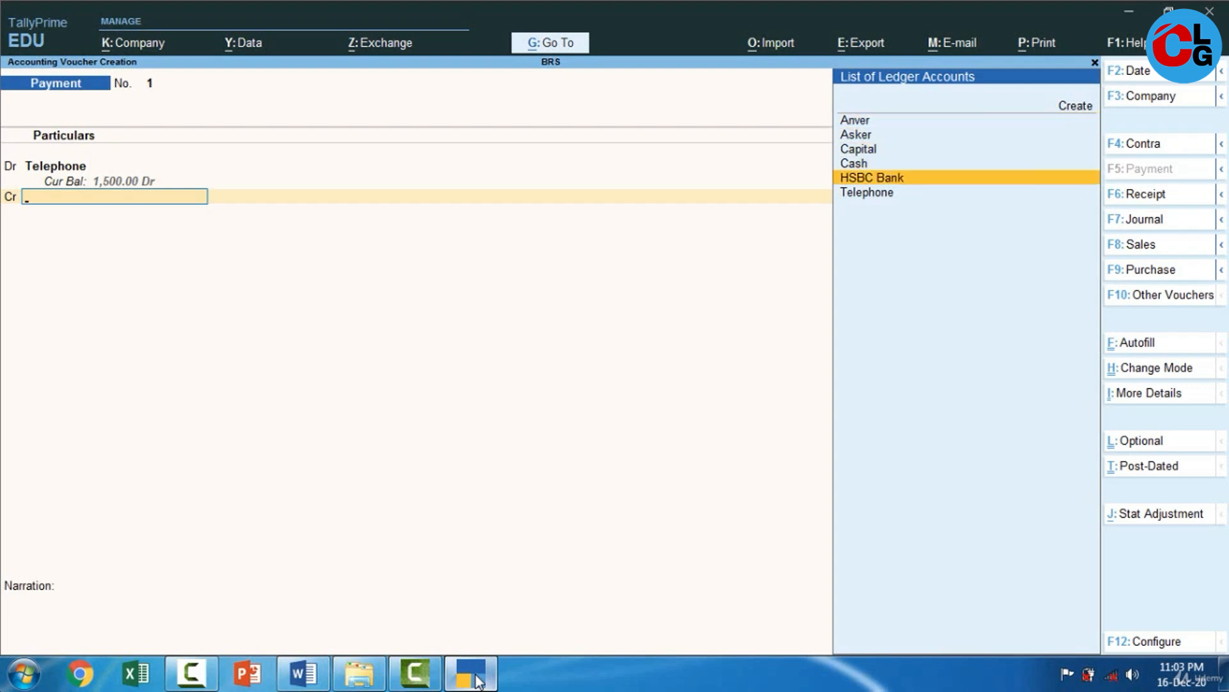
key("Return")
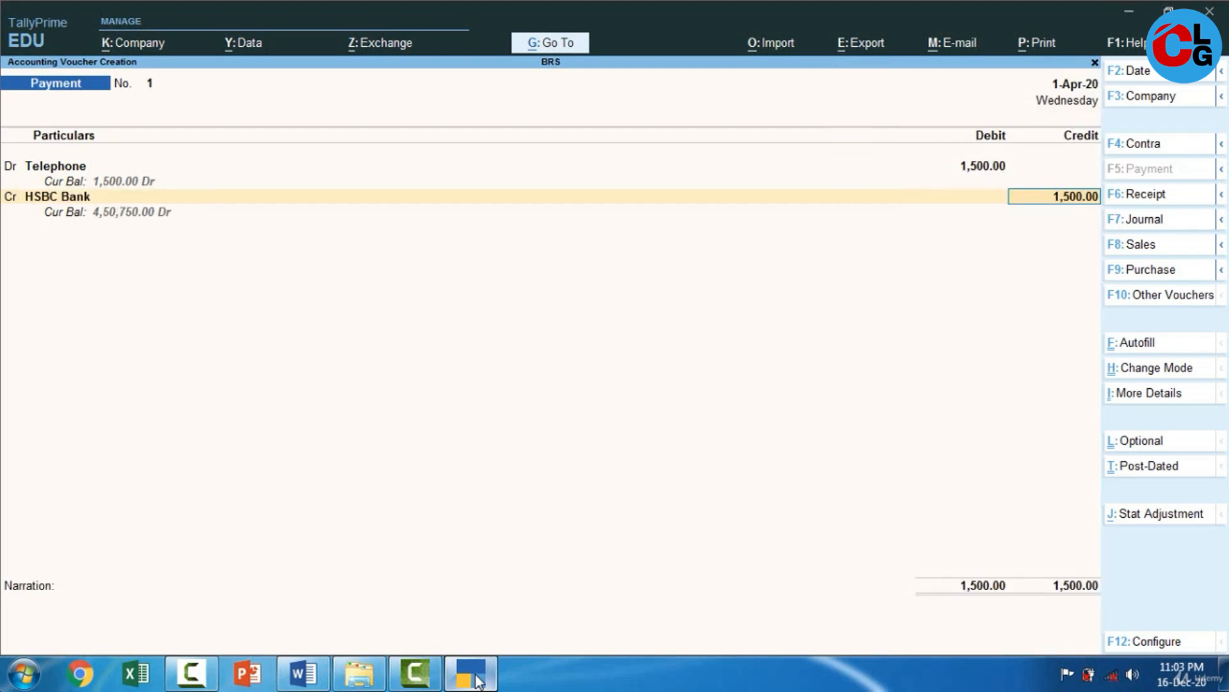
key("Return")
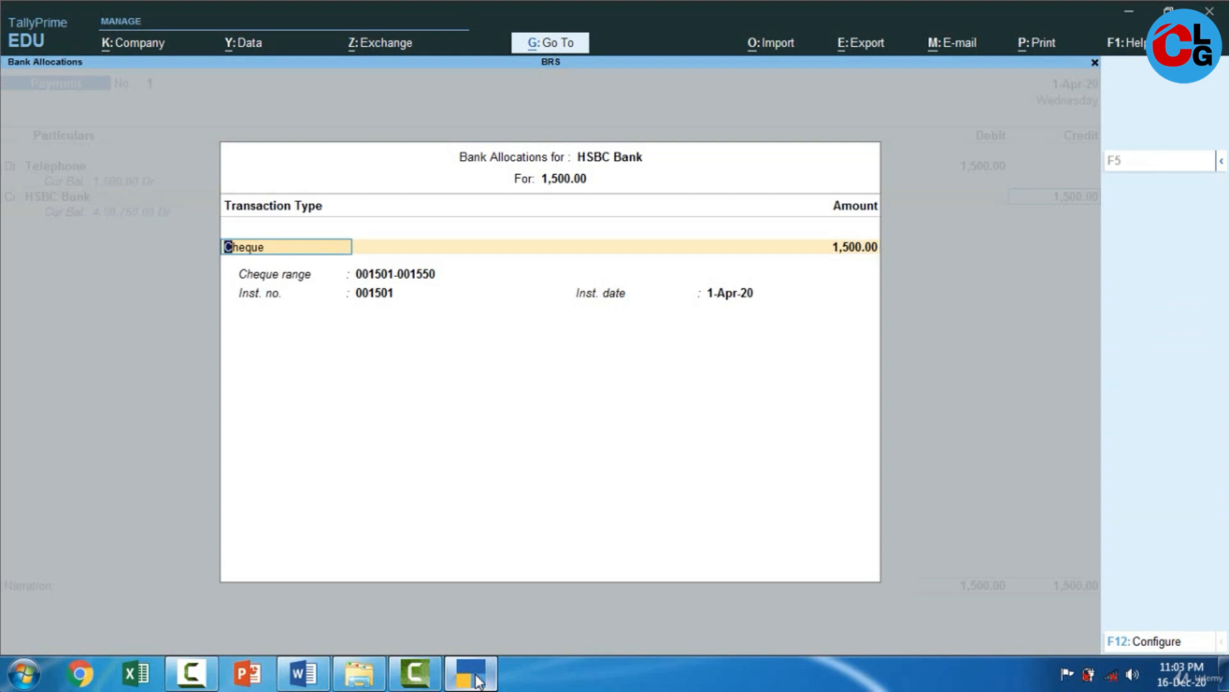
key("Return")
key("Return")
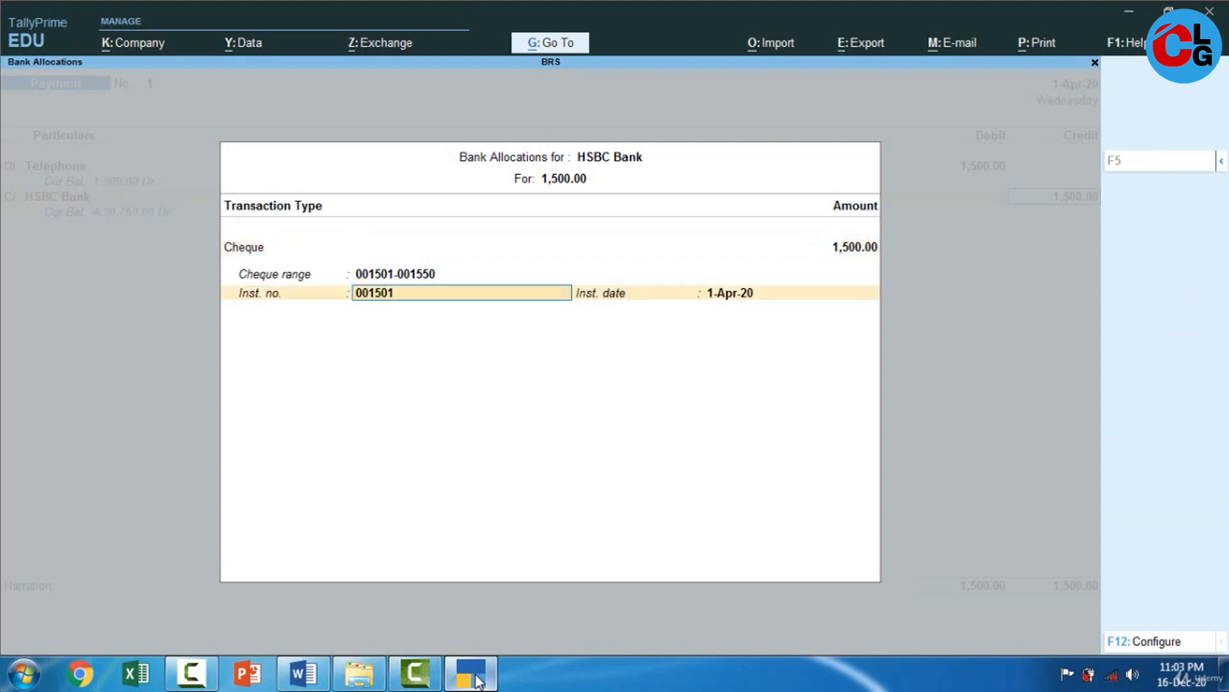
Keep 001501 as the instrument number and compare it with the telephone transaction's cheque number in the Word exercise.
left_click(473, 676)
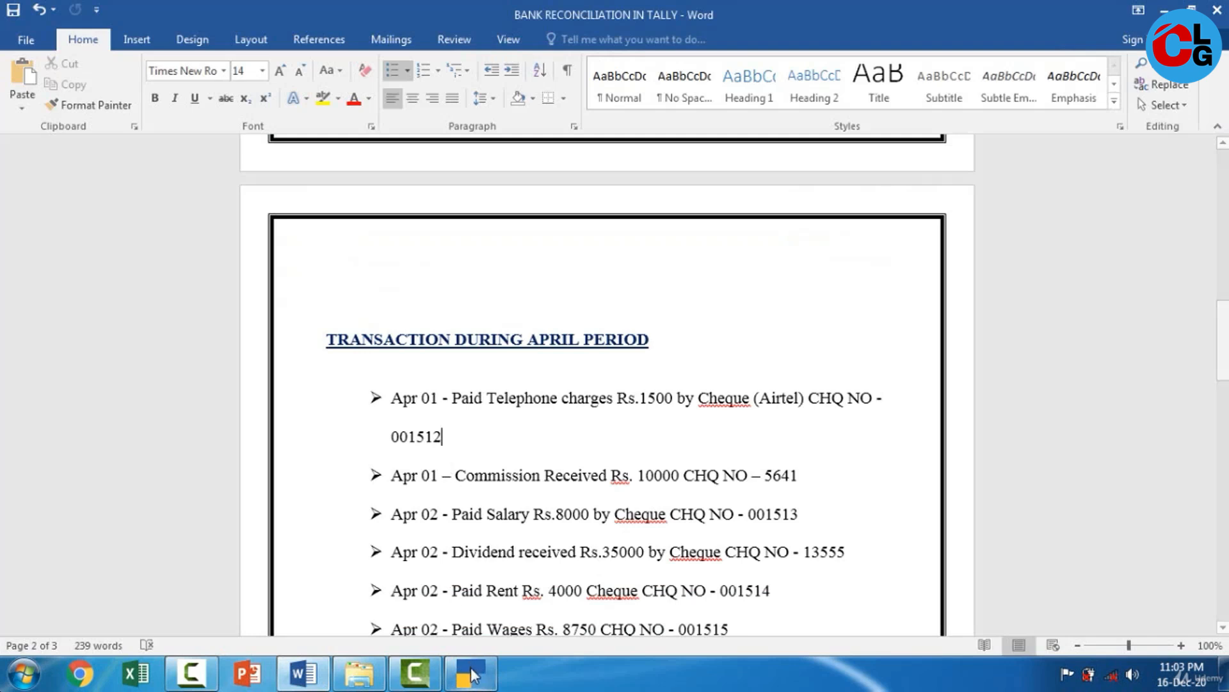
left_click(472, 671)
type("001501")
key("Return")
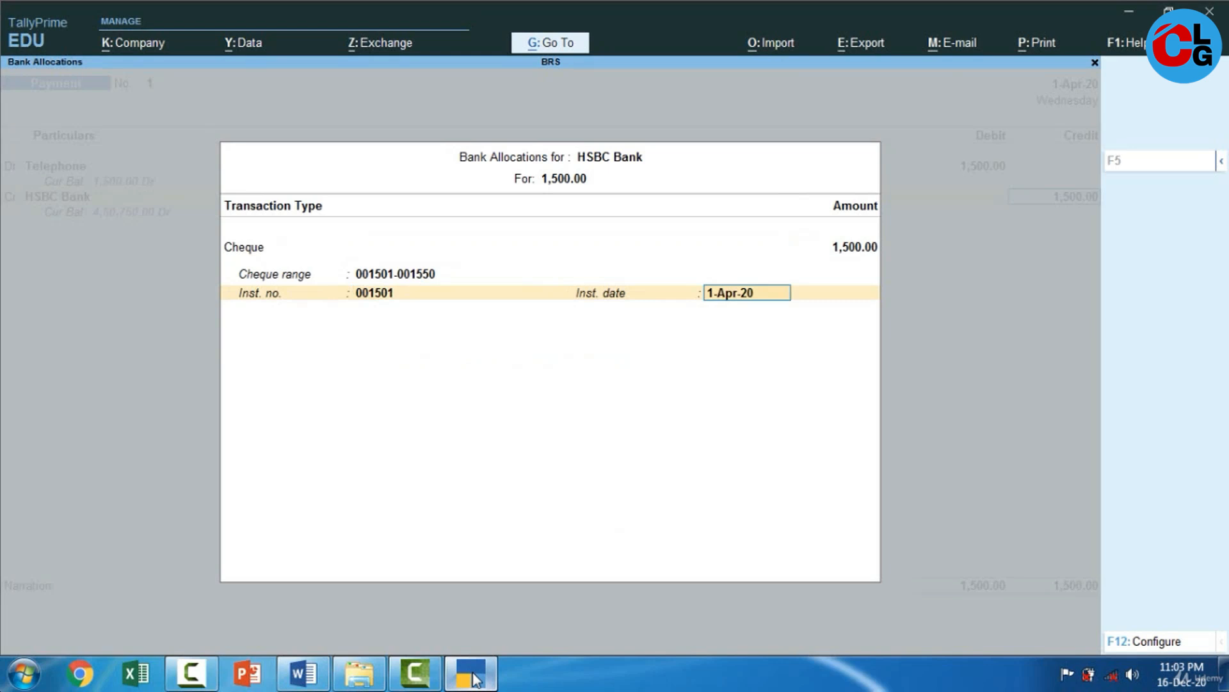
left_click(473, 674)
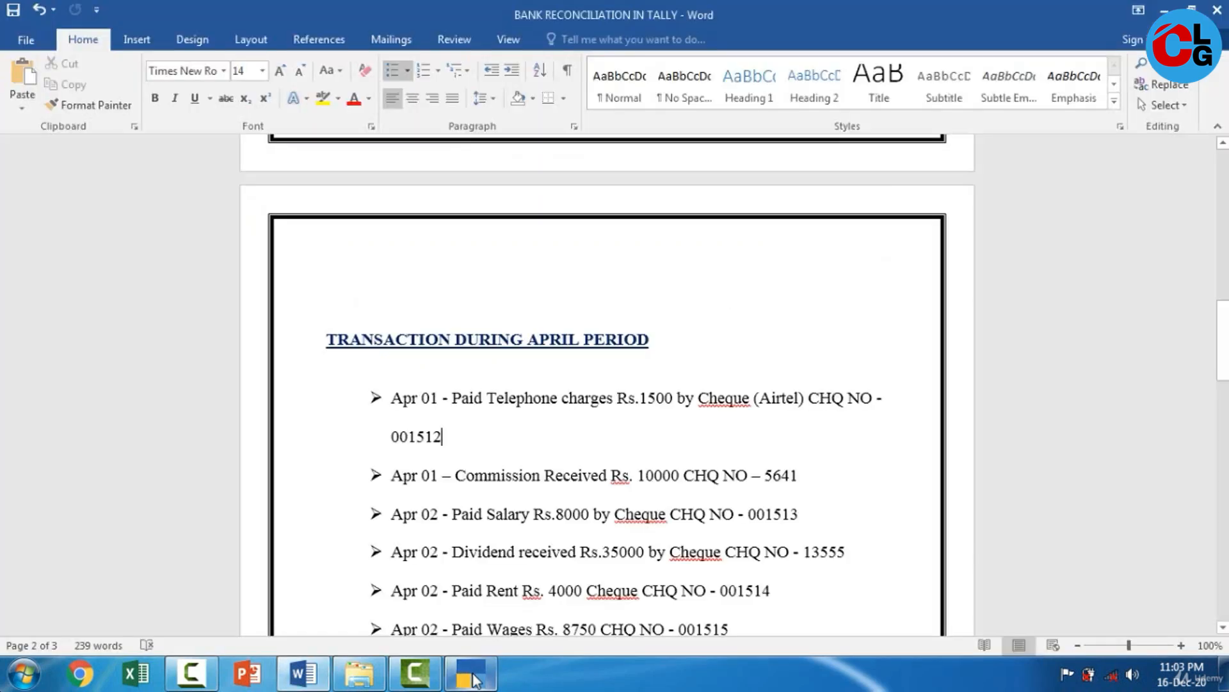
left_click(474, 675)
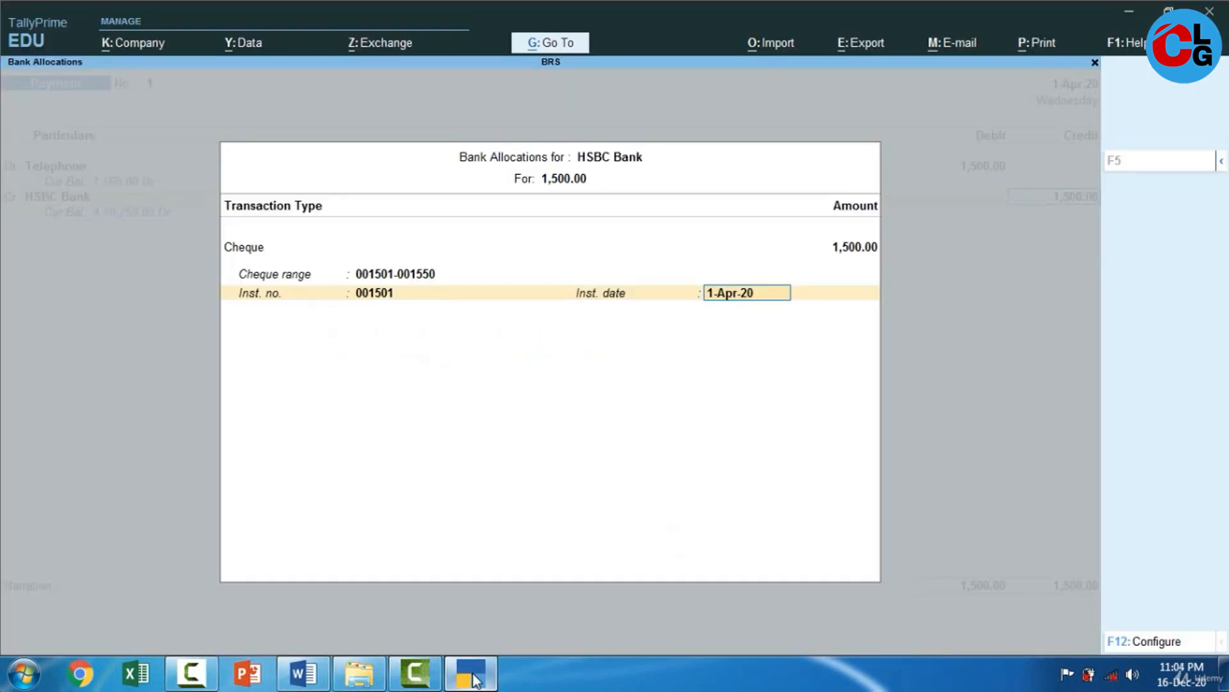
Try instrument number 001620, outside the selected cheque range, in the HSBC Bank allocation.
left_click(379, 288)
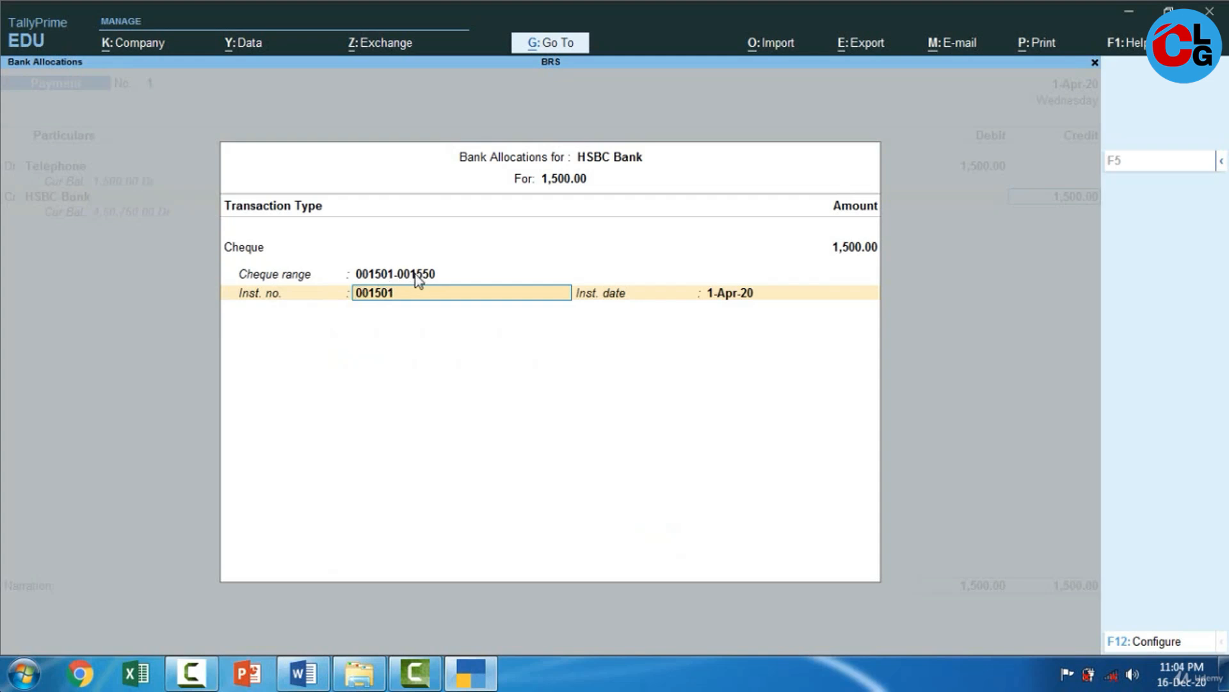
type("001620")
key("Return")
key("Return")
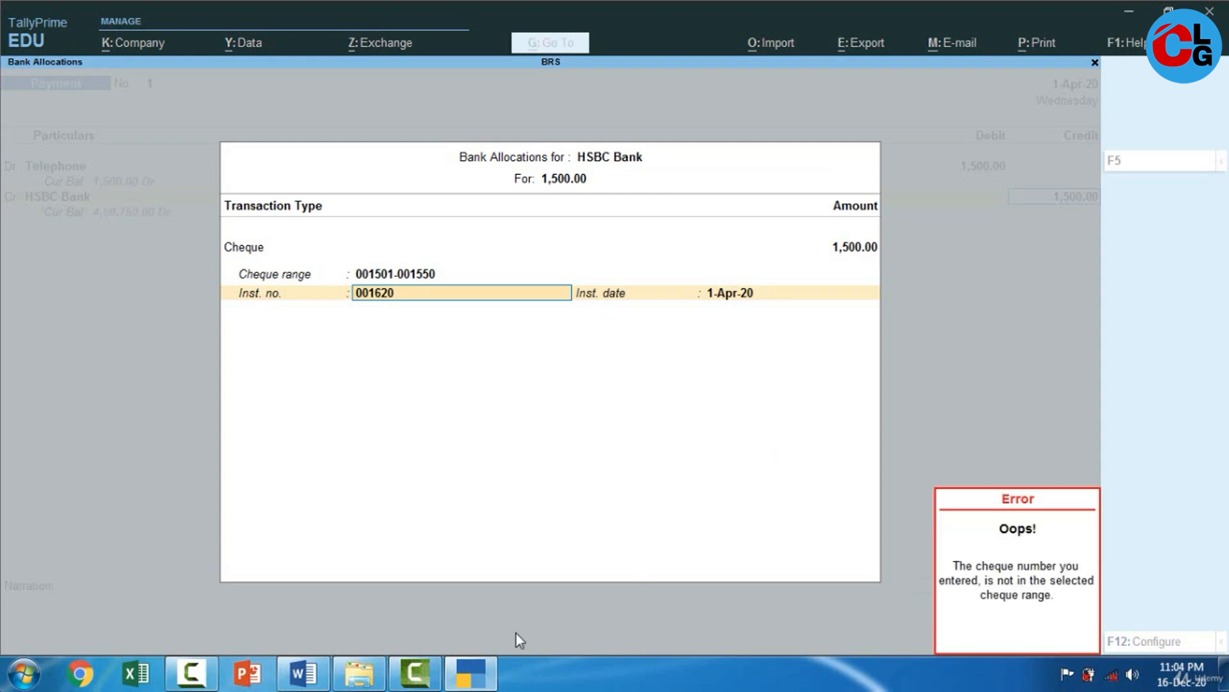
Set the instrument number to 001512 as in the Word exercise and complete the bank allocation with date 1-Apr-20.
left_click(473, 681)
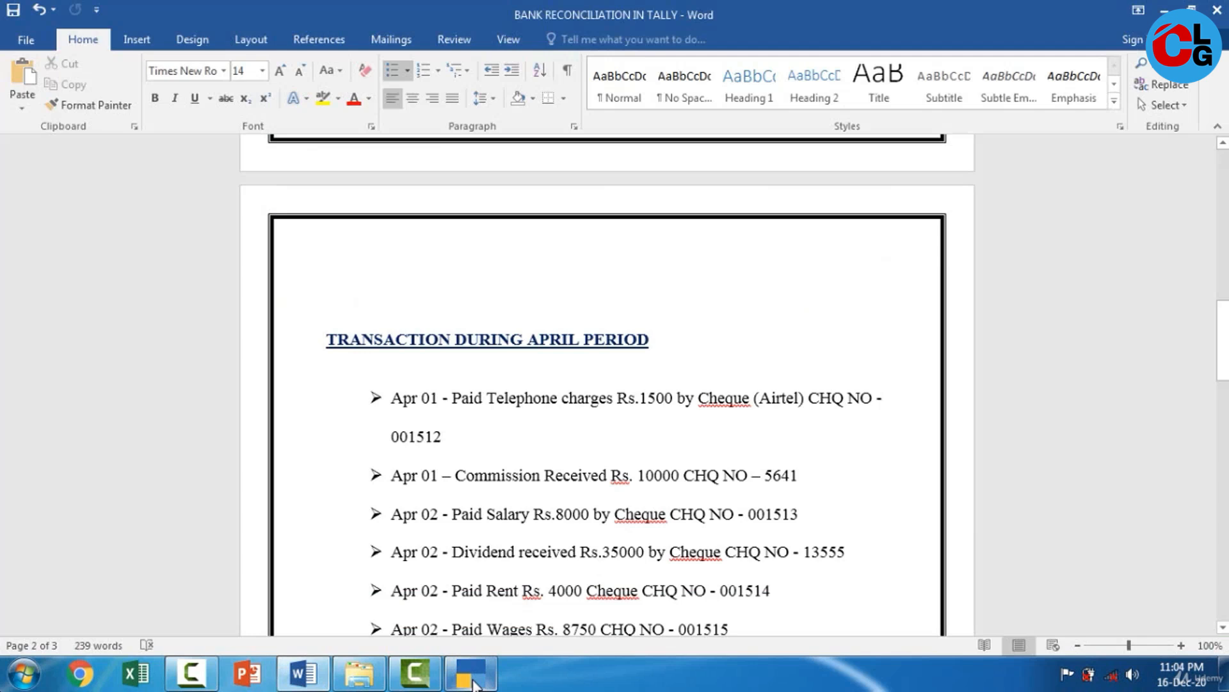
left_click(473, 681)
type("001512")
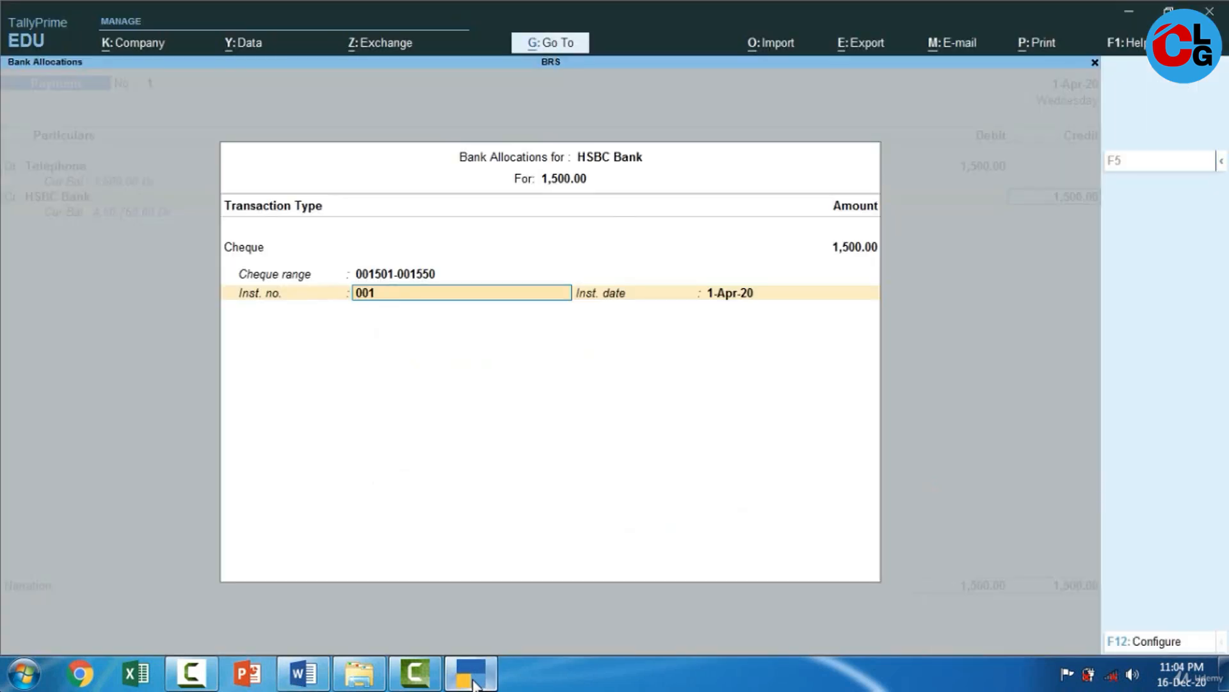
key("Return")
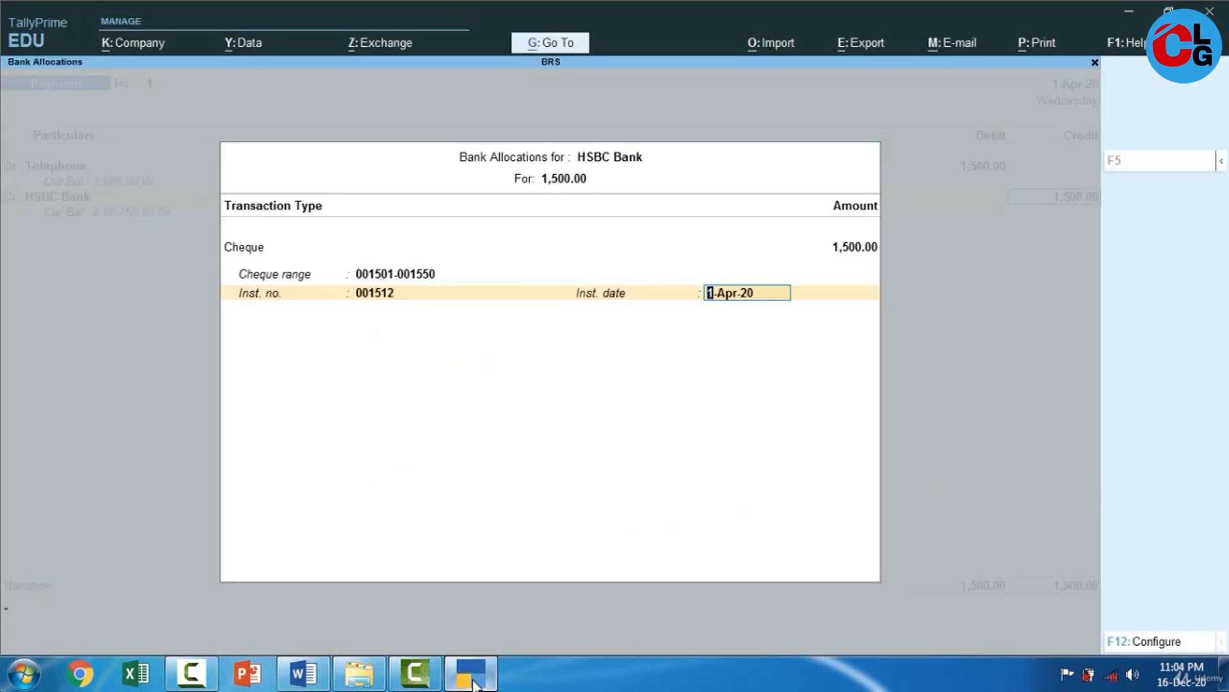
key("Return")
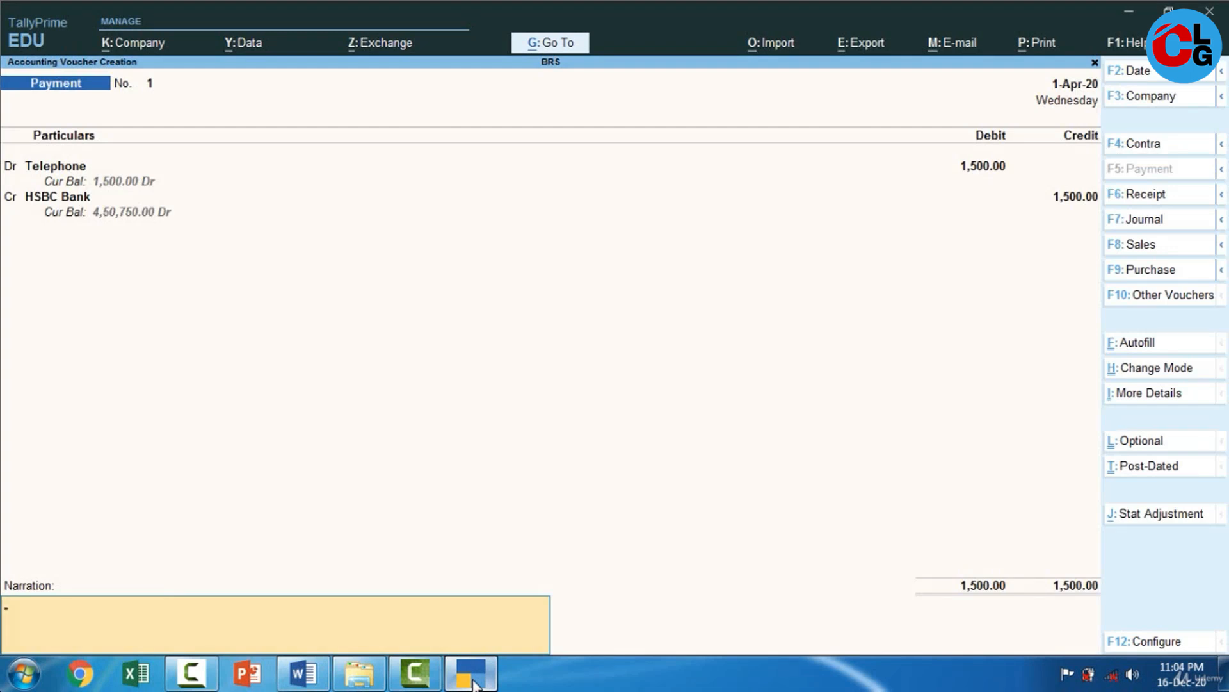
type("Being Paid Telephoen")
key("BackSpace")
key("BackSpace")
key("BackSpace")
key("BackSpace")
key("BackSpace")
key("BackSpace")
key("BackSpace")
key("BackSpace")
key("BackSpace")
key("BackSpace")
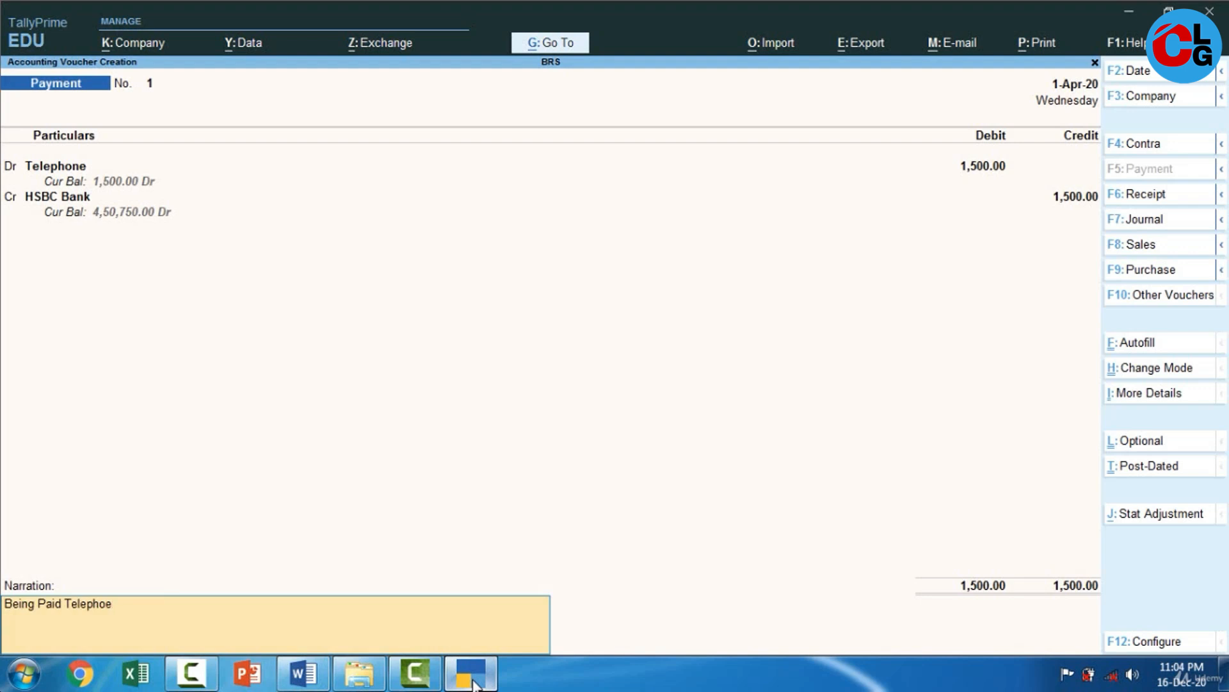
key("BackSpace")
key("BackSpace")
key("BackSpace")
key("BackSpace")
key("BackSpace")
key("BackSpace")
key("BackSpace")
key("BackSpace")
key("BackSpace")
key("BackSpace")
Enter the narration CHQ-001512, checking the number in Word, and save the telephone payment voucher.
type("CHQ")
left_click(474, 679)
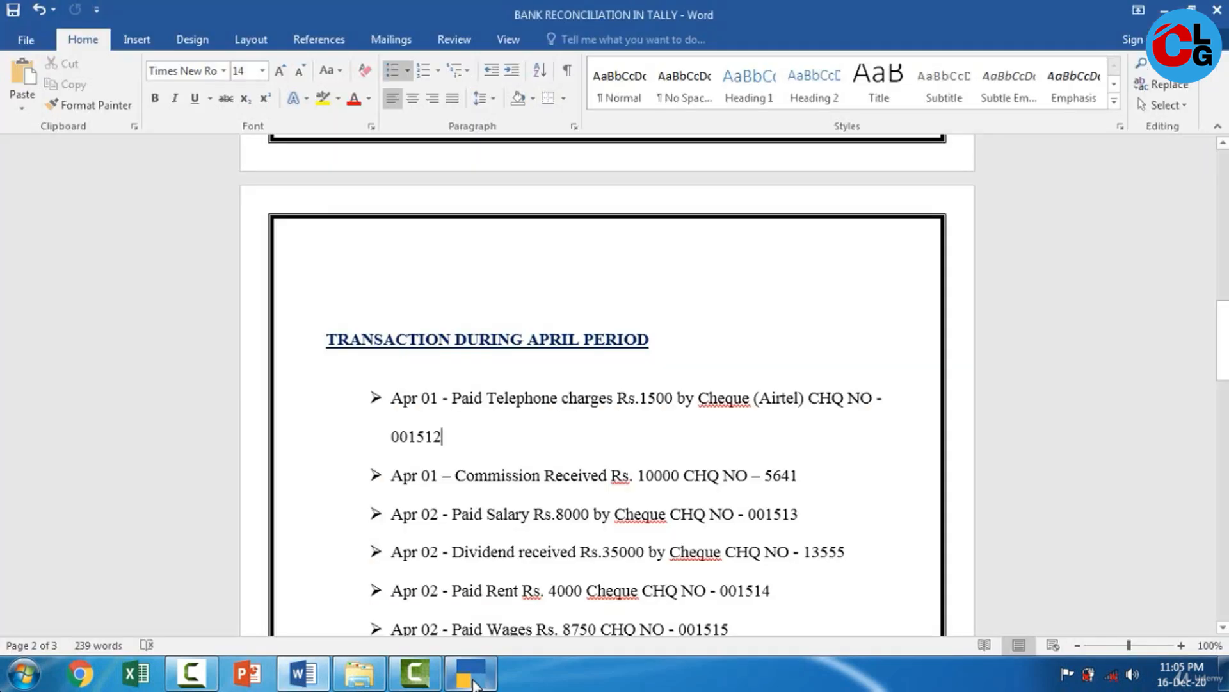
left_click(474, 679)
type("-001512")
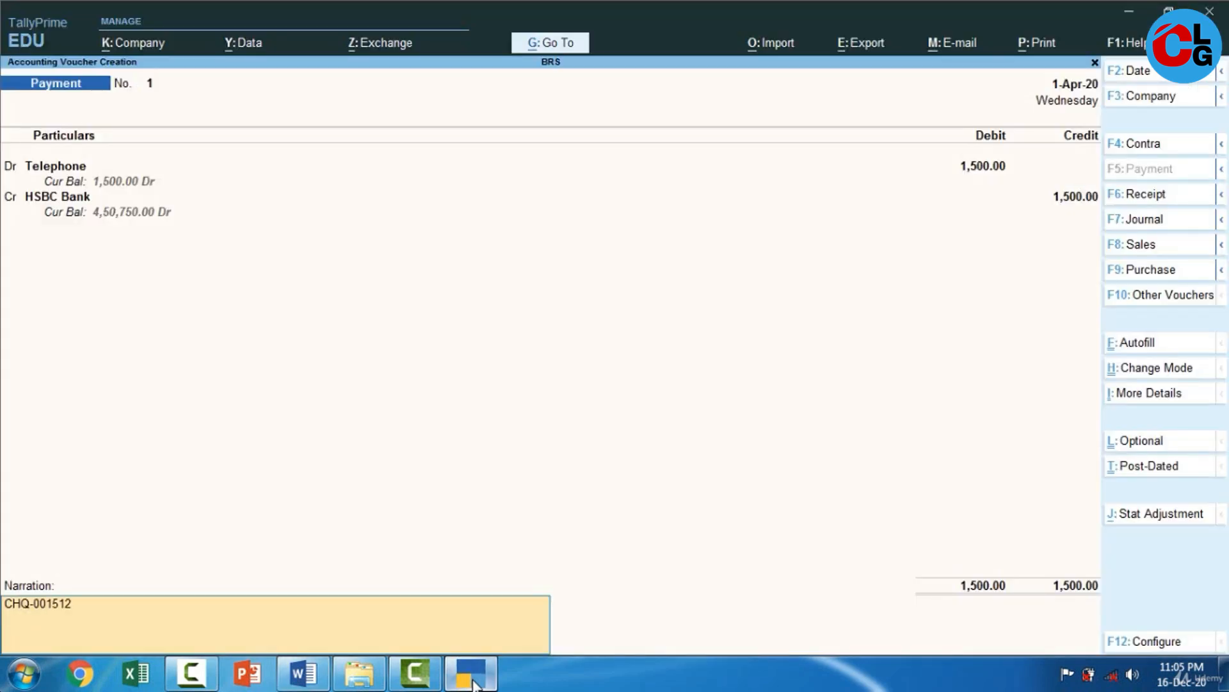
key("Return")
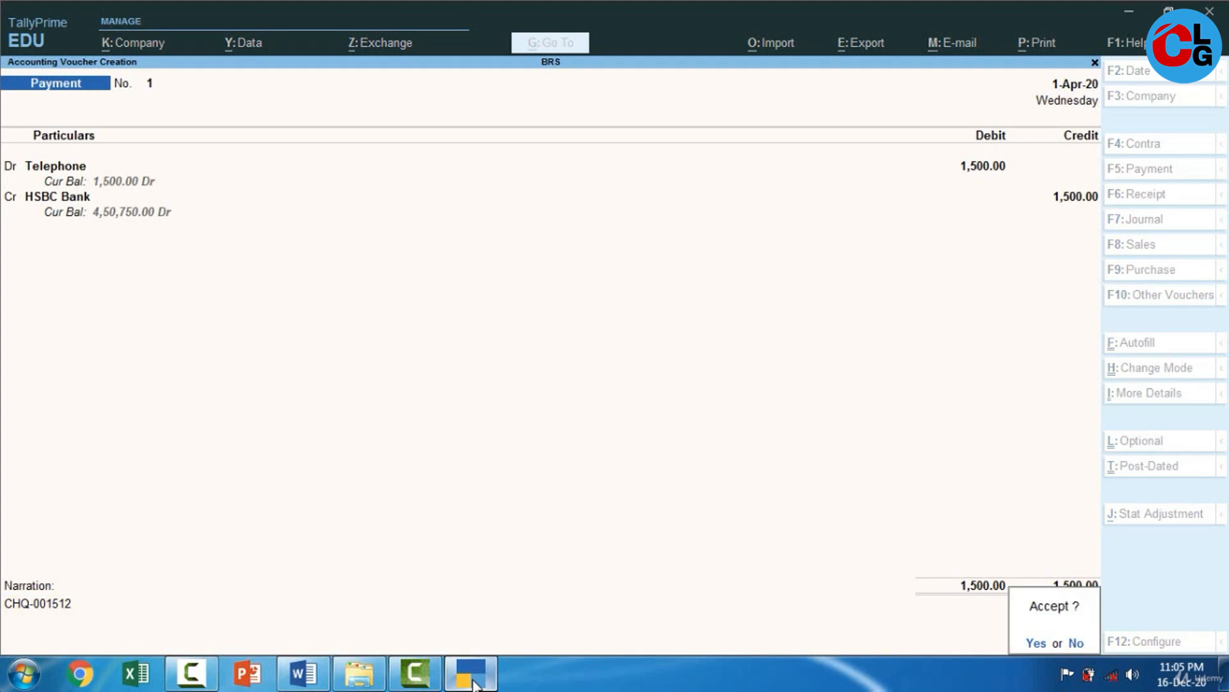
key("y")
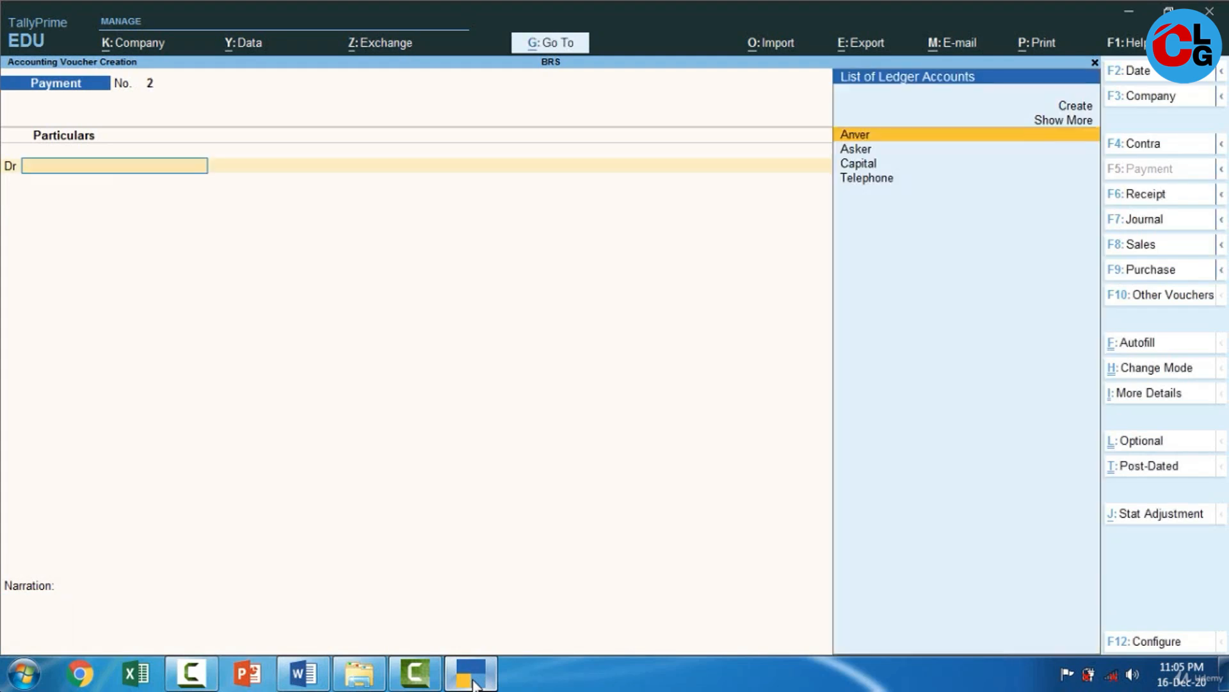
Review the remaining April transactions in the Word exercise and start a receipt voucher in TallyPrime for the commission received.
left_click(474, 680)
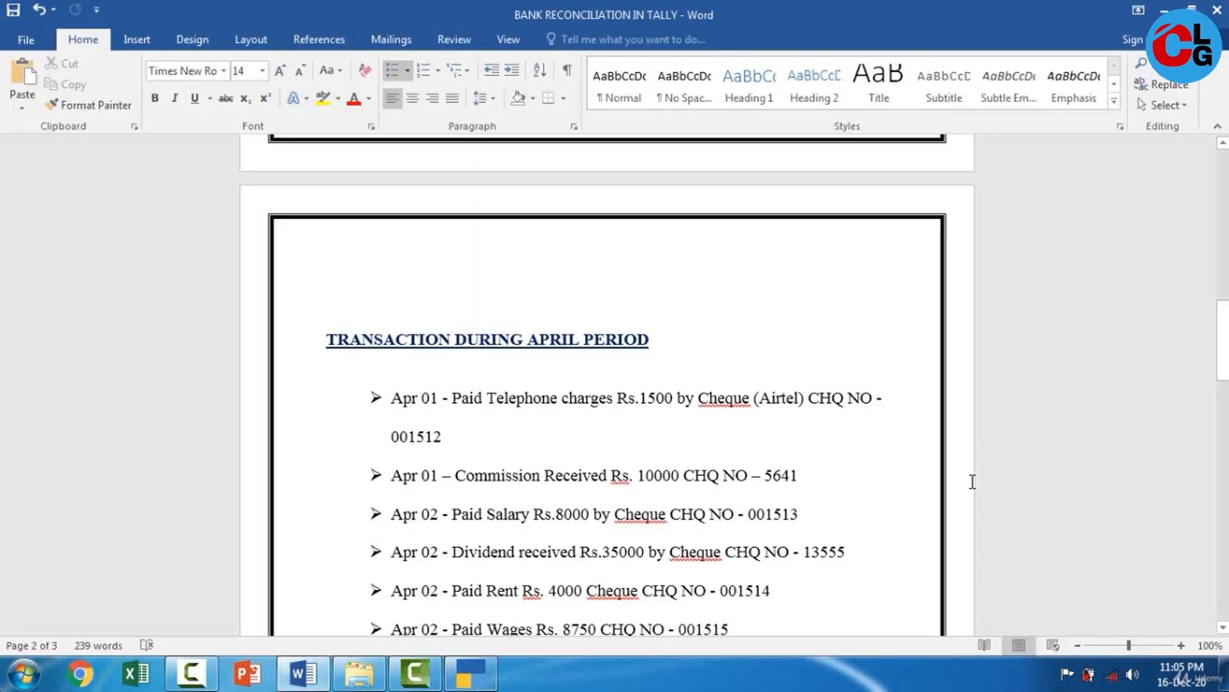
left_click_drag(1223, 342, 1223, 372)
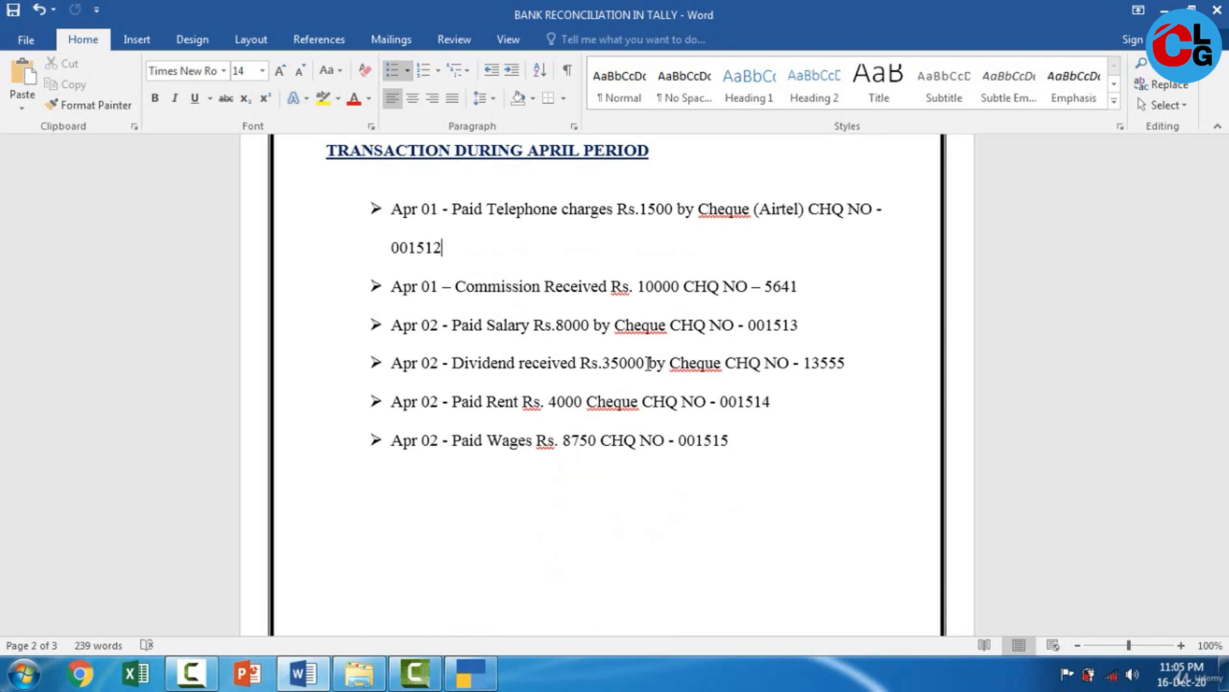
left_click(387, 658)
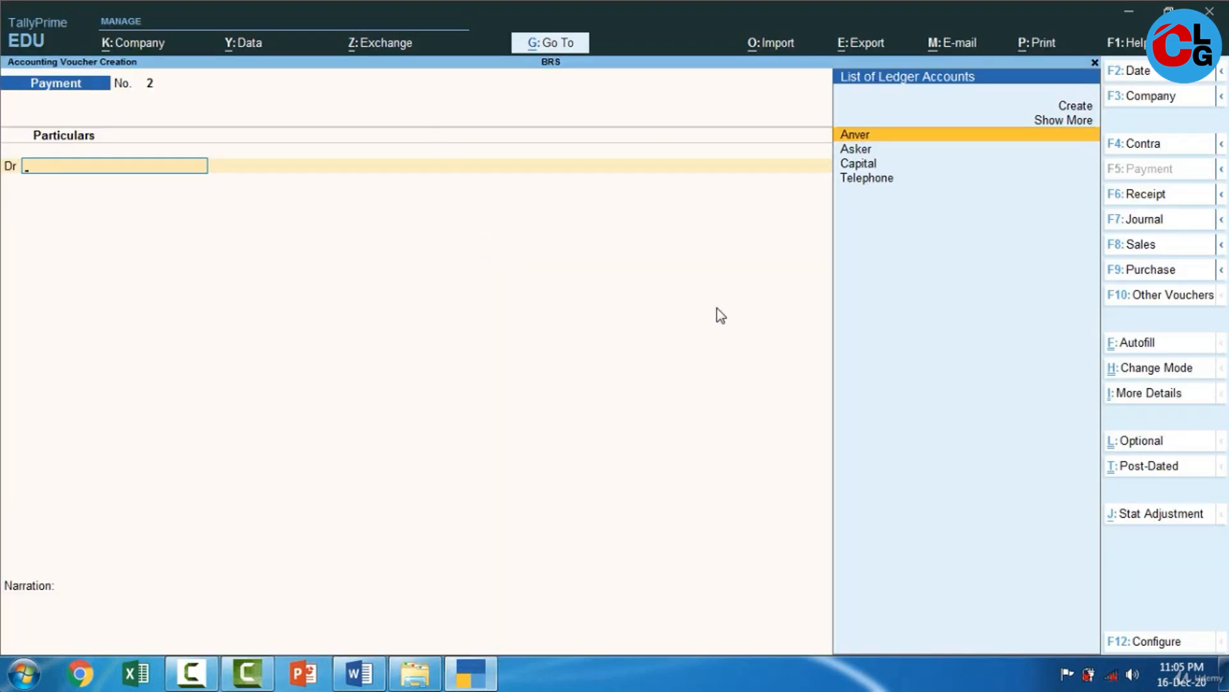
left_click(1146, 194)
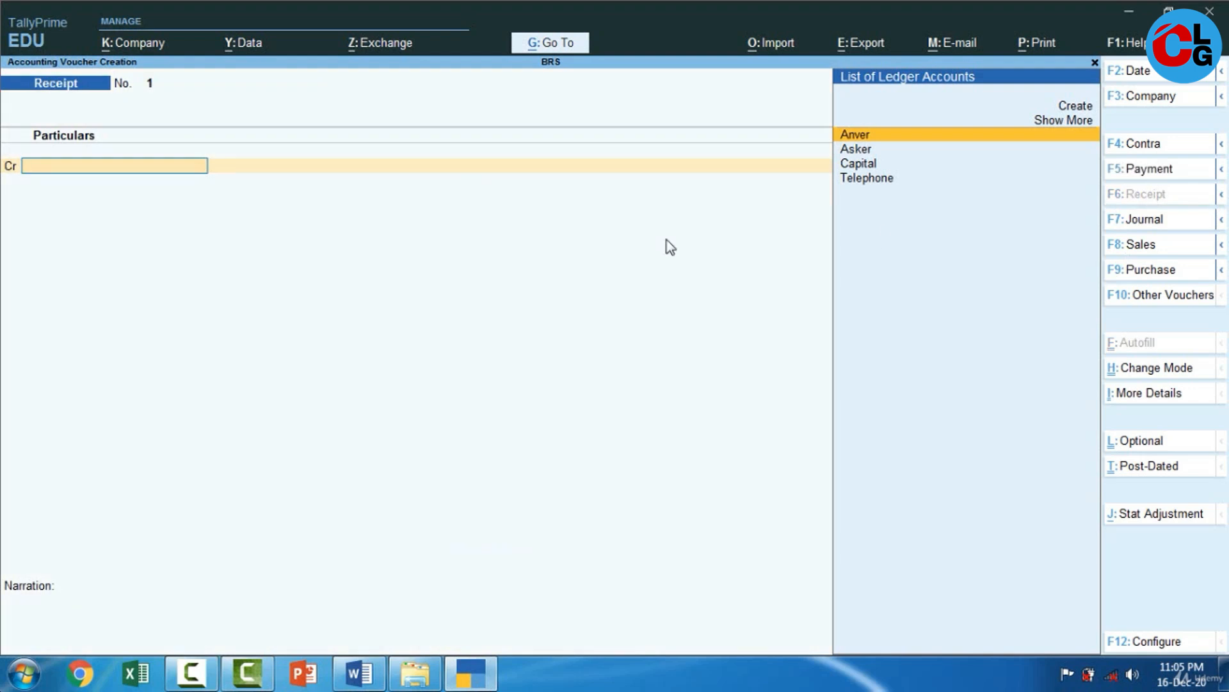
Start a new ledger from the receipt's credit entry and name it Commission Received, copied from the Word exercise.
key("alt+c")
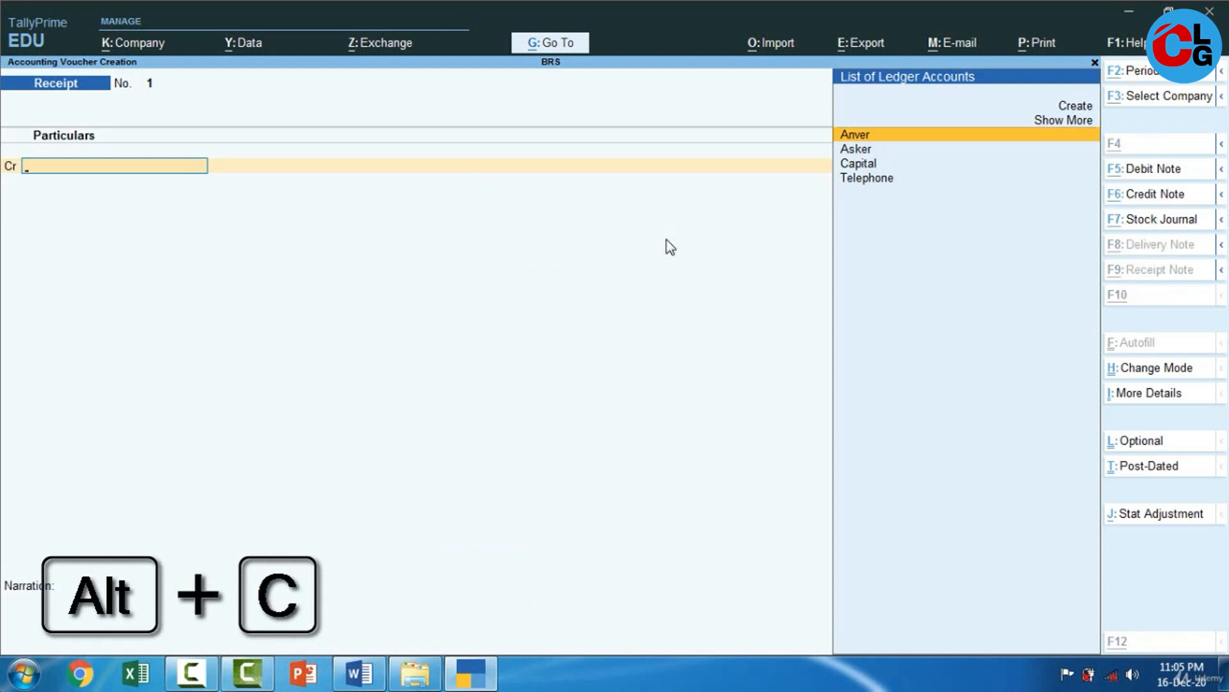
key("alt+c")
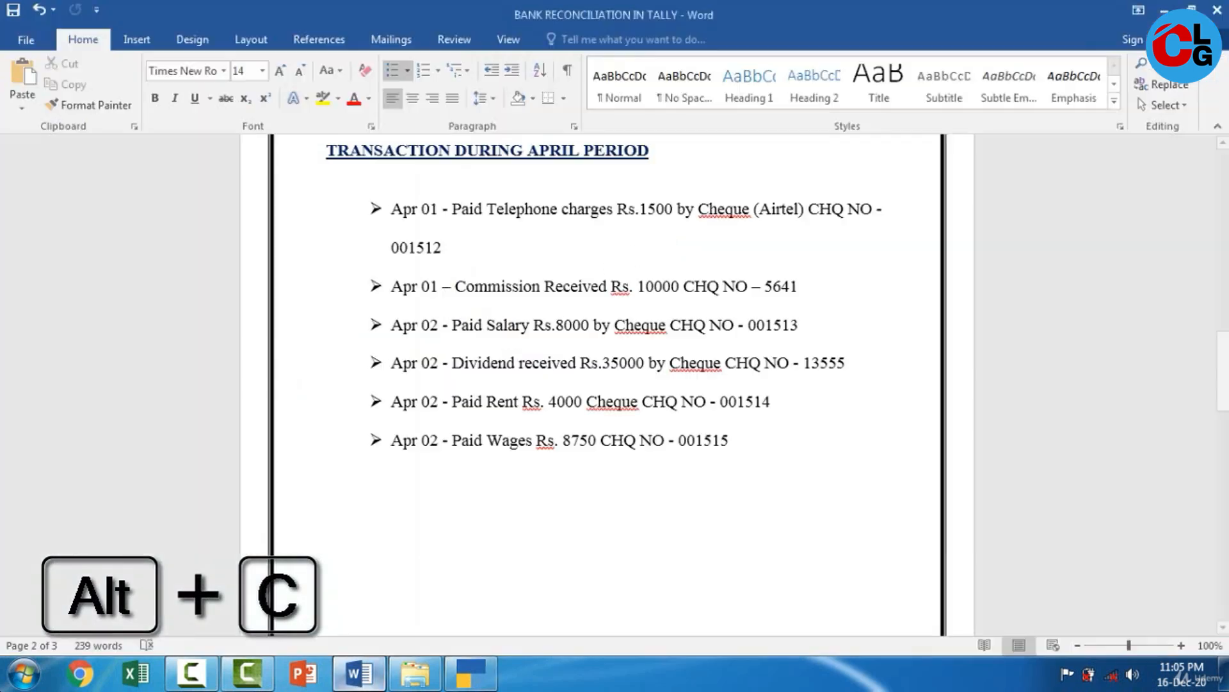
left_click(358, 672)
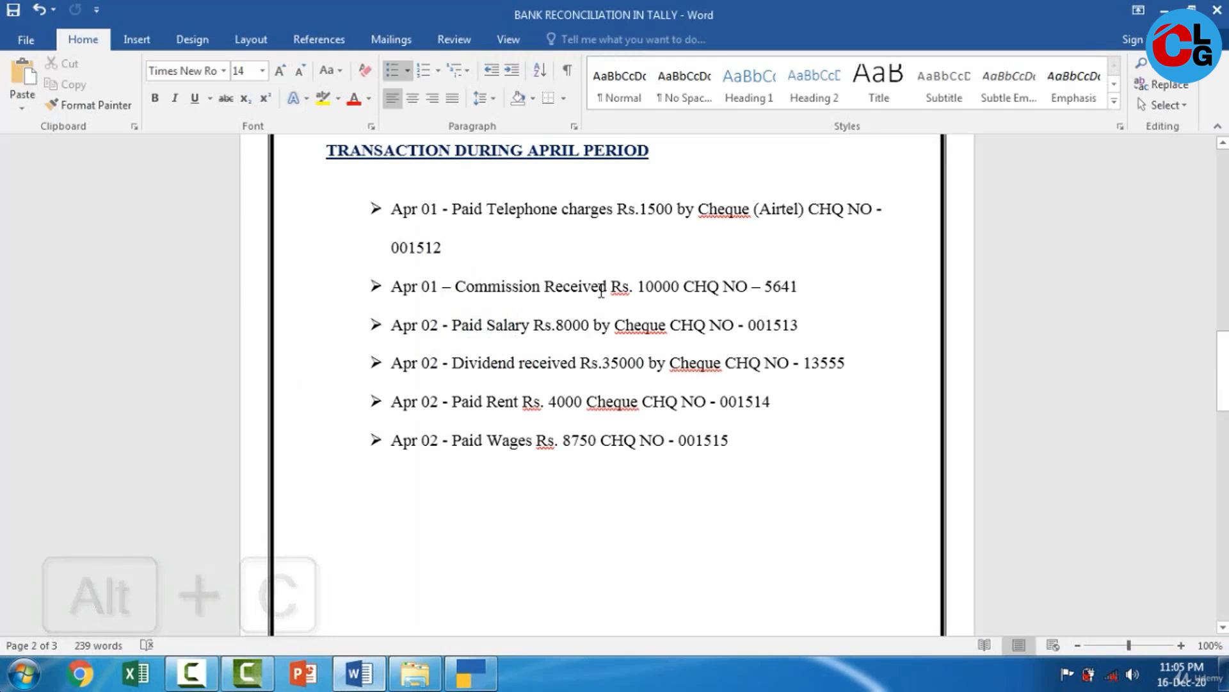
left_click_drag(608, 291, 476, 293)
key("ctrl+c")
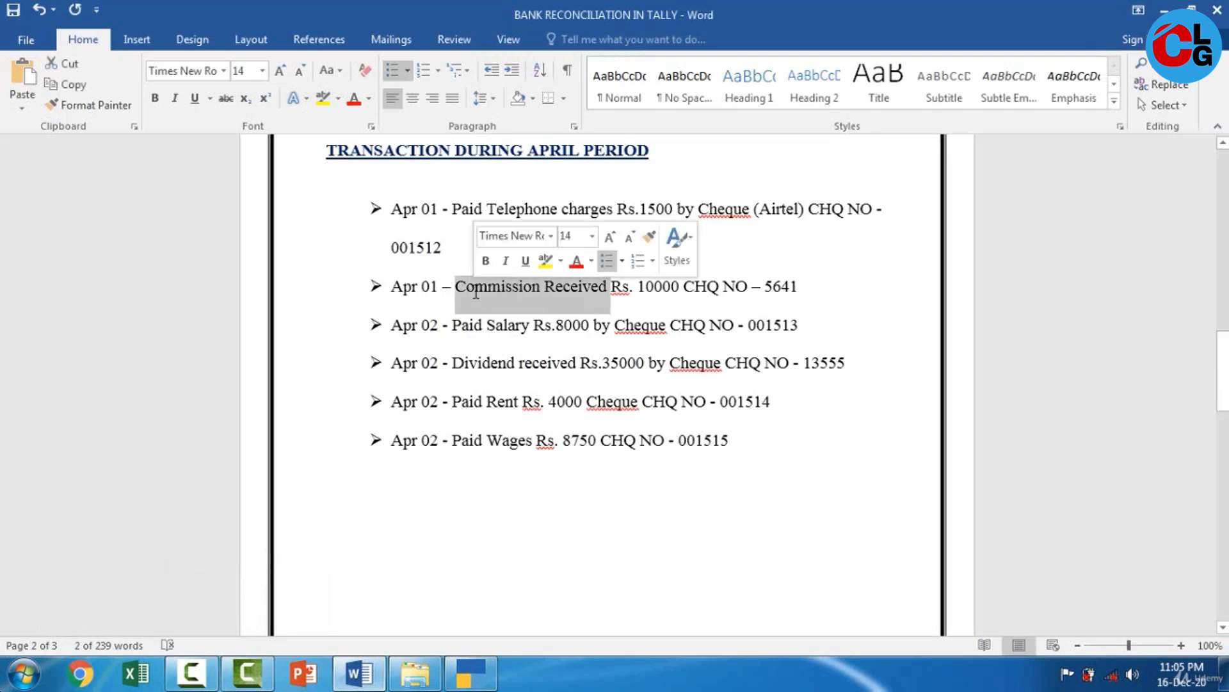
left_click(466, 678)
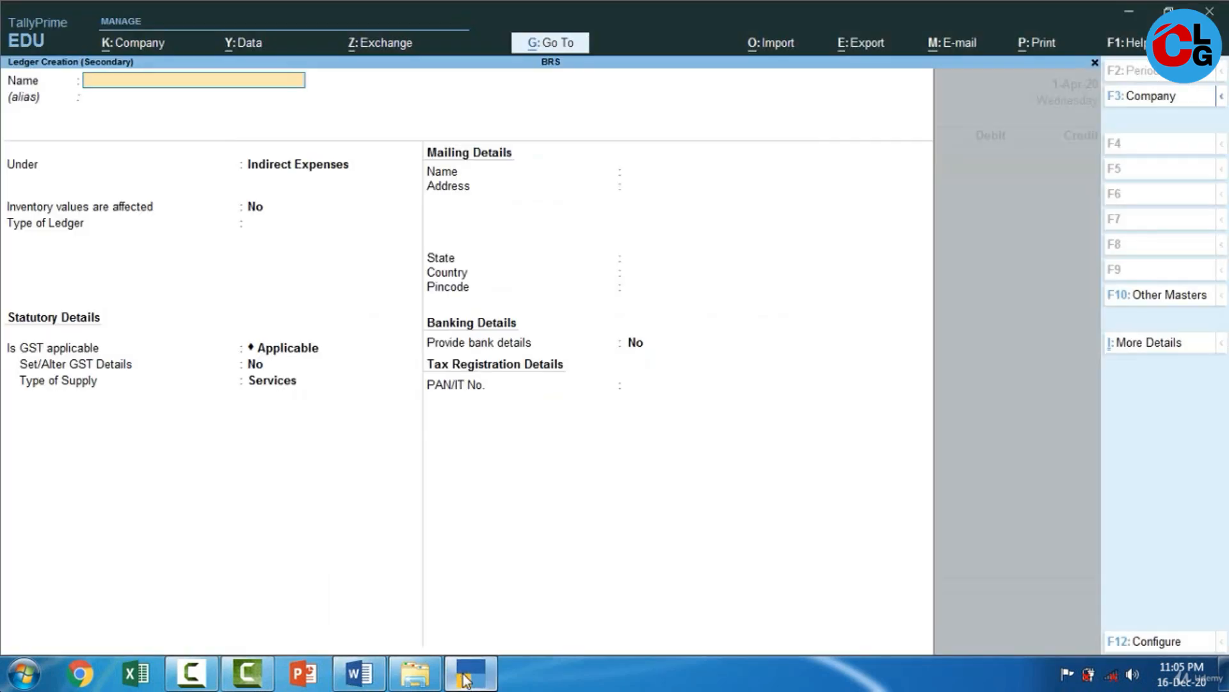
key("ctrl+v")
key("Return")
key("Return")
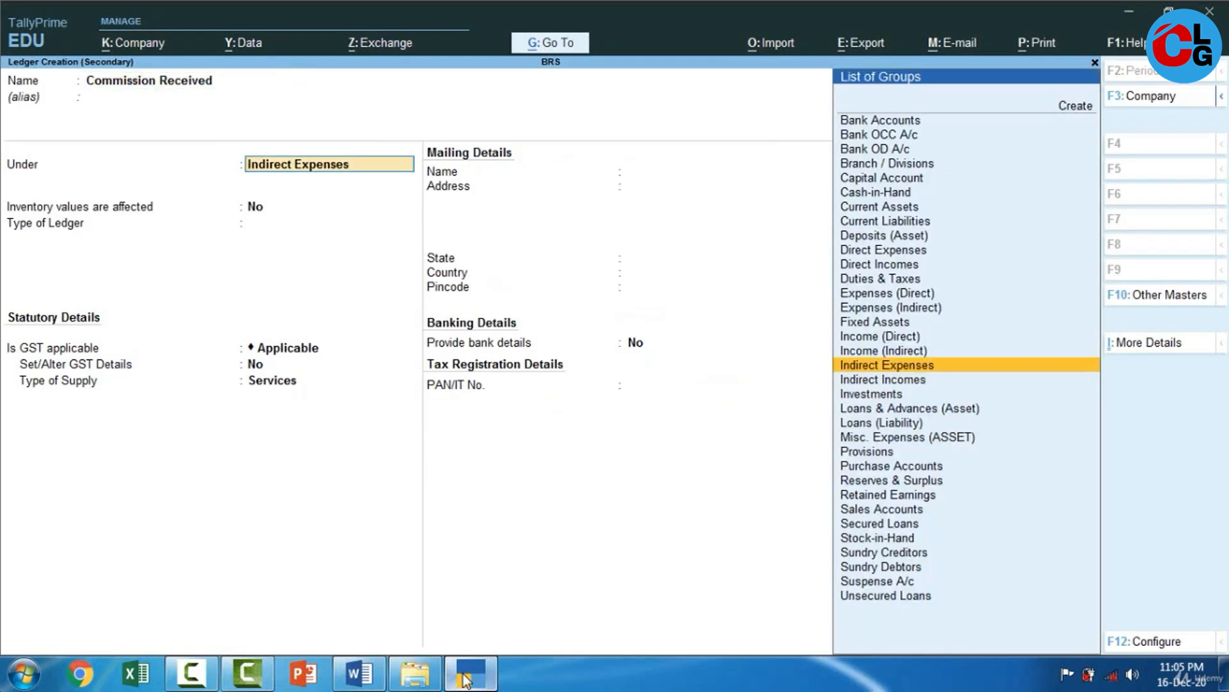
Place the Commission Received ledger under Indirect Incomes, keep its other settings at their defaults, and save it.
type("In")
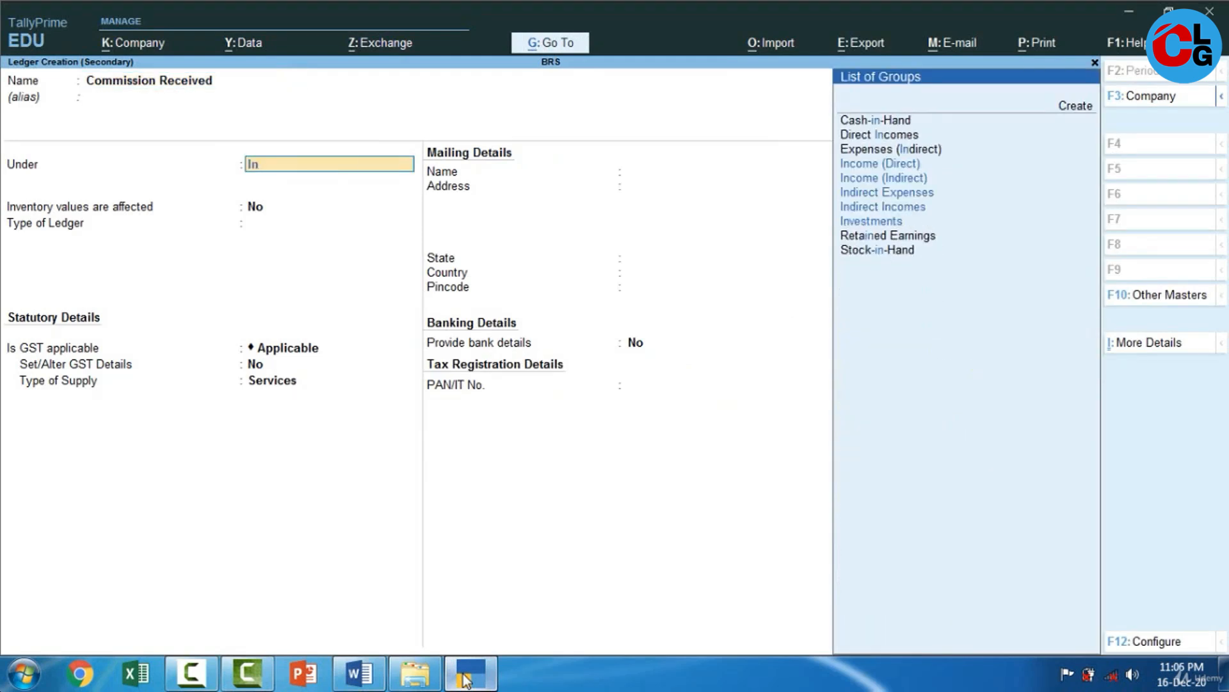
key("Down")
key("Down")
key("Down")
key("Return")
key("Return")
key("Return")
key("Return")
key("Return")
key("Return")
key("Return")
key("Return")
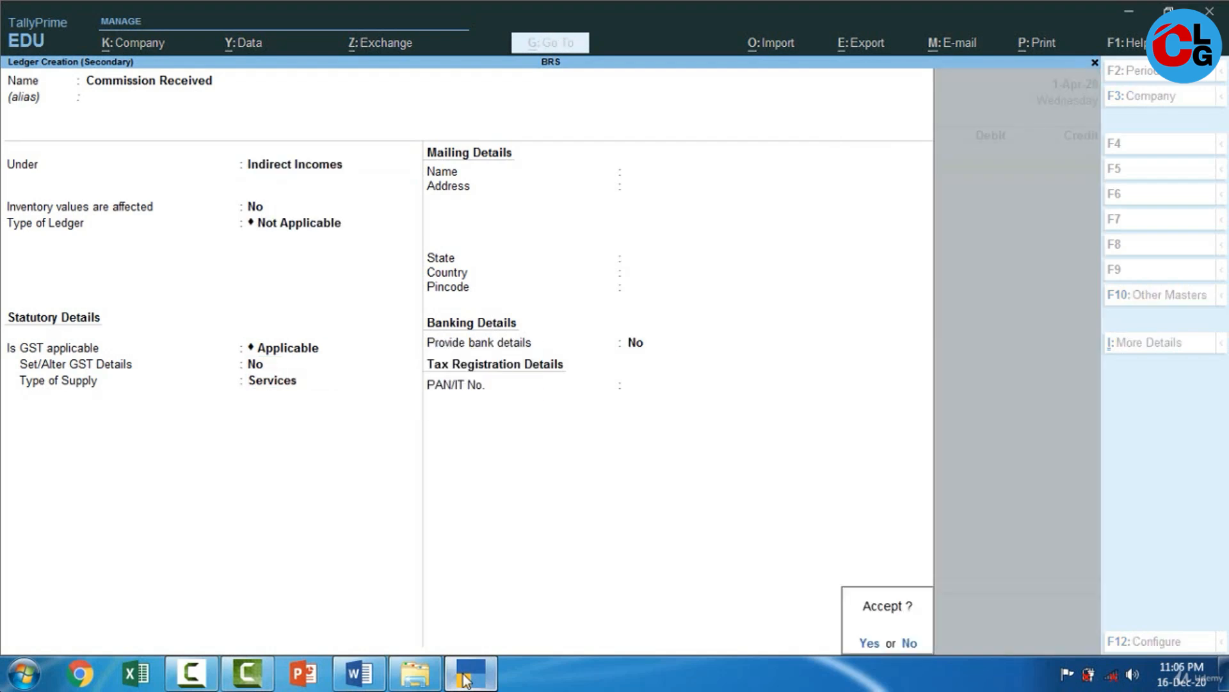
key("Return")
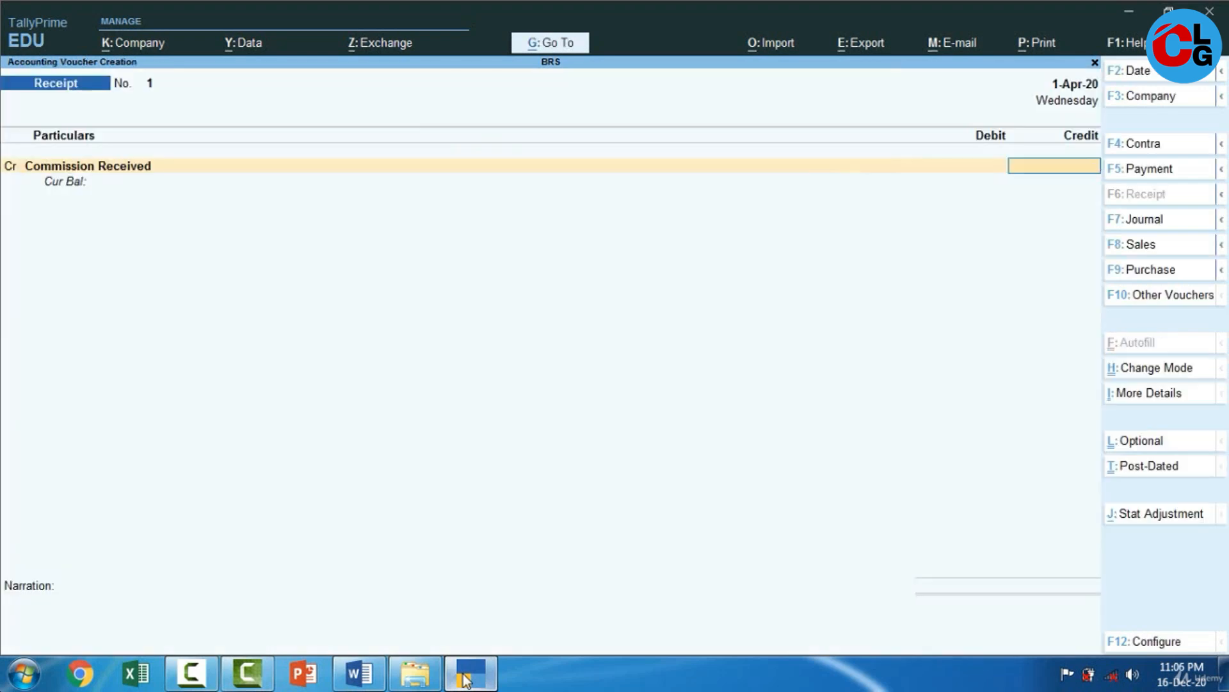
Credit Commission Received with 10,000 in the receipt voucher, checking the amount in the Word exercise.
left_click(466, 680)
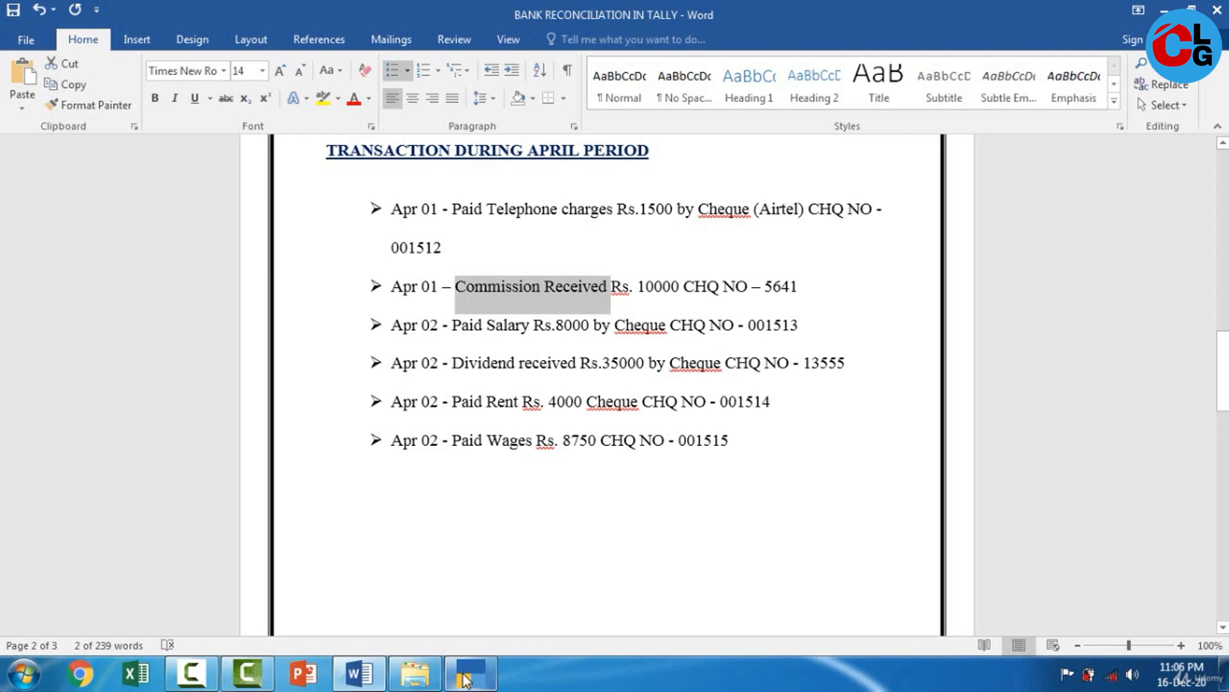
left_click(466, 680)
type("1")
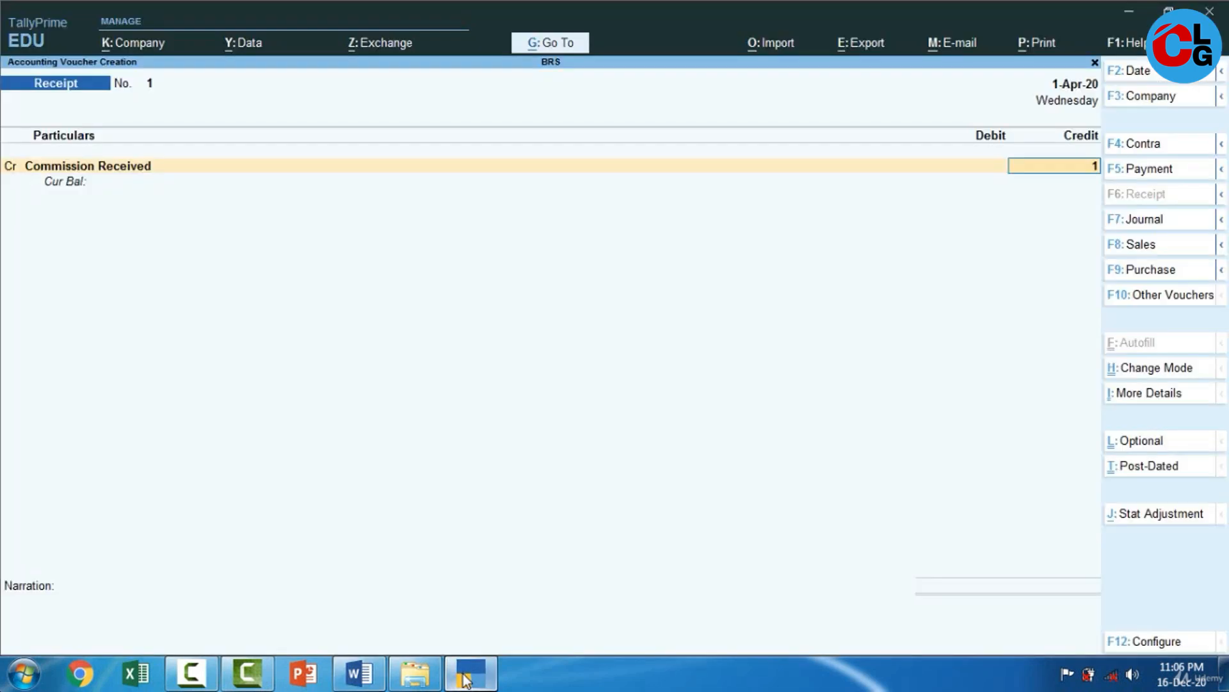
type("0,000")
key("Return")
key("Return")
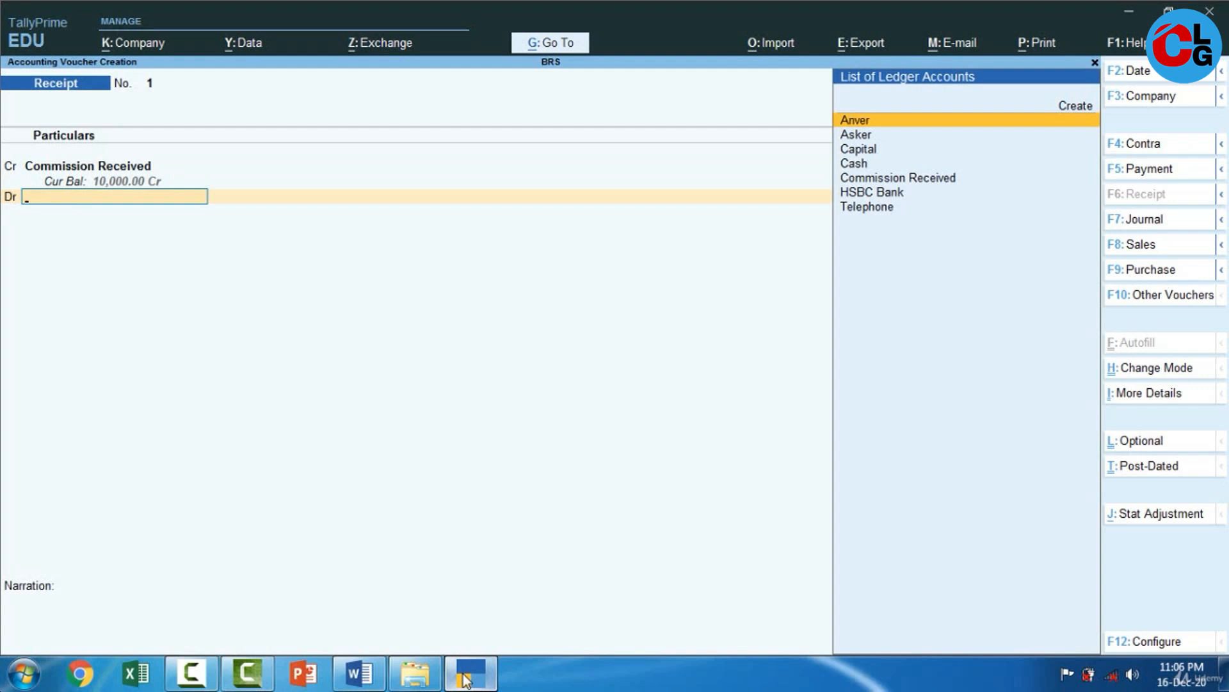
Debit HSBC Bank with 10,000 and choose Cheque/DD as the transaction type in its bank allocation.
key("Down")
key("Down")
key("Down")
key("Down")
key("Down")
key("Return")
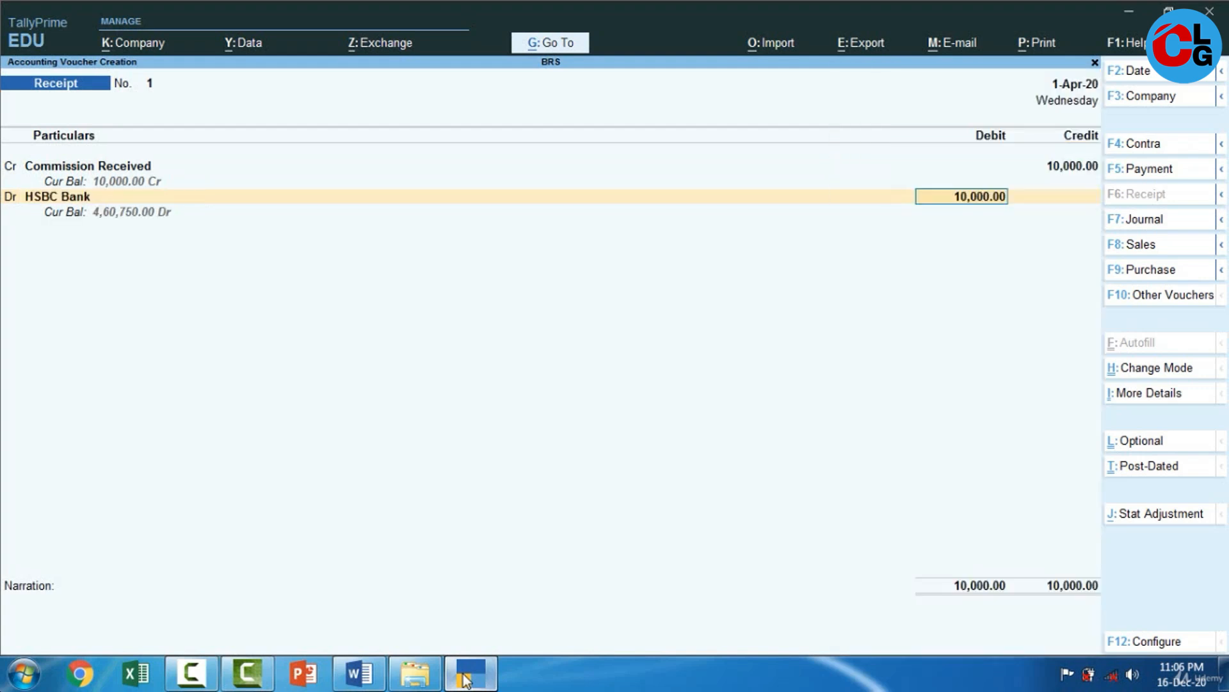
key("Return")
key("Return")
key("Return")
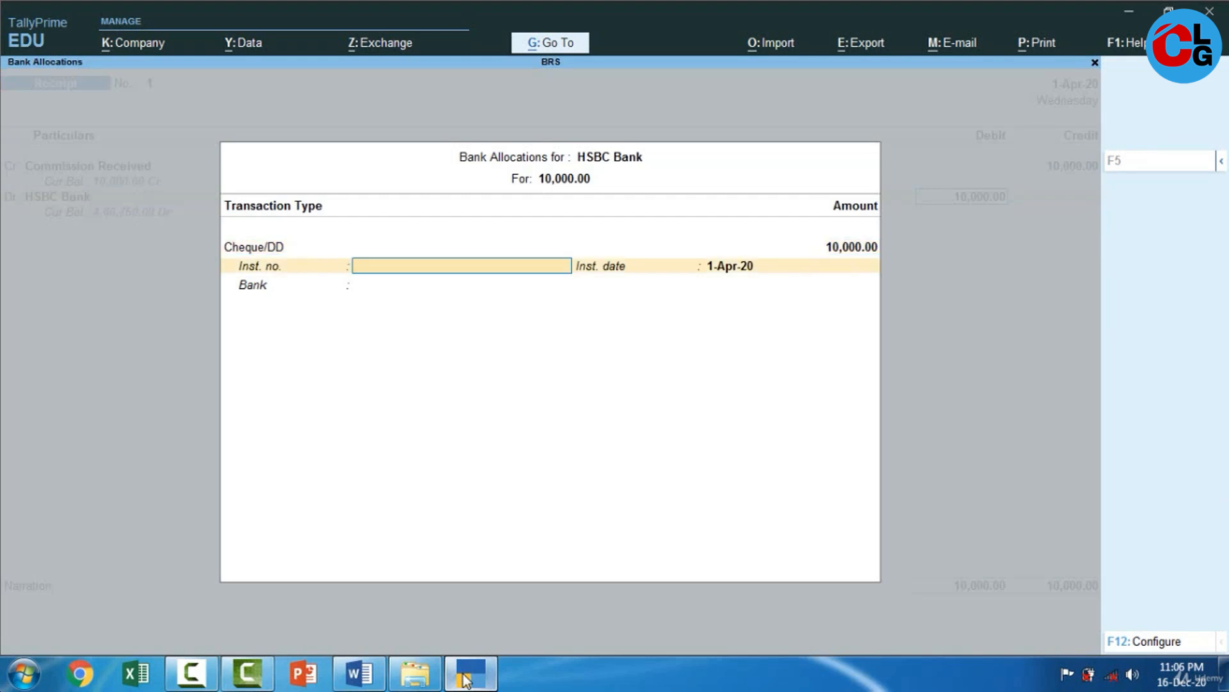
Enter instrument number 5641 from the Word exercise, keep the date 1-Apr-20, and complete the bank allocation without a bank name.
left_click(465, 680)
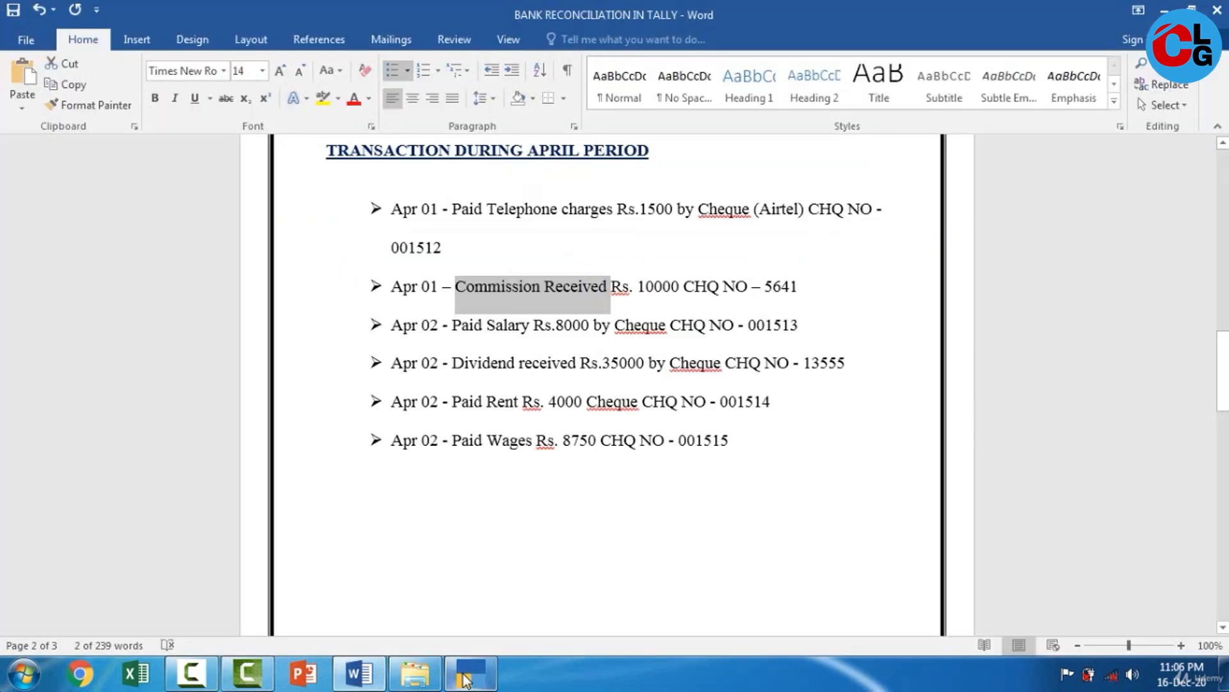
left_click(466, 680)
type("5641")
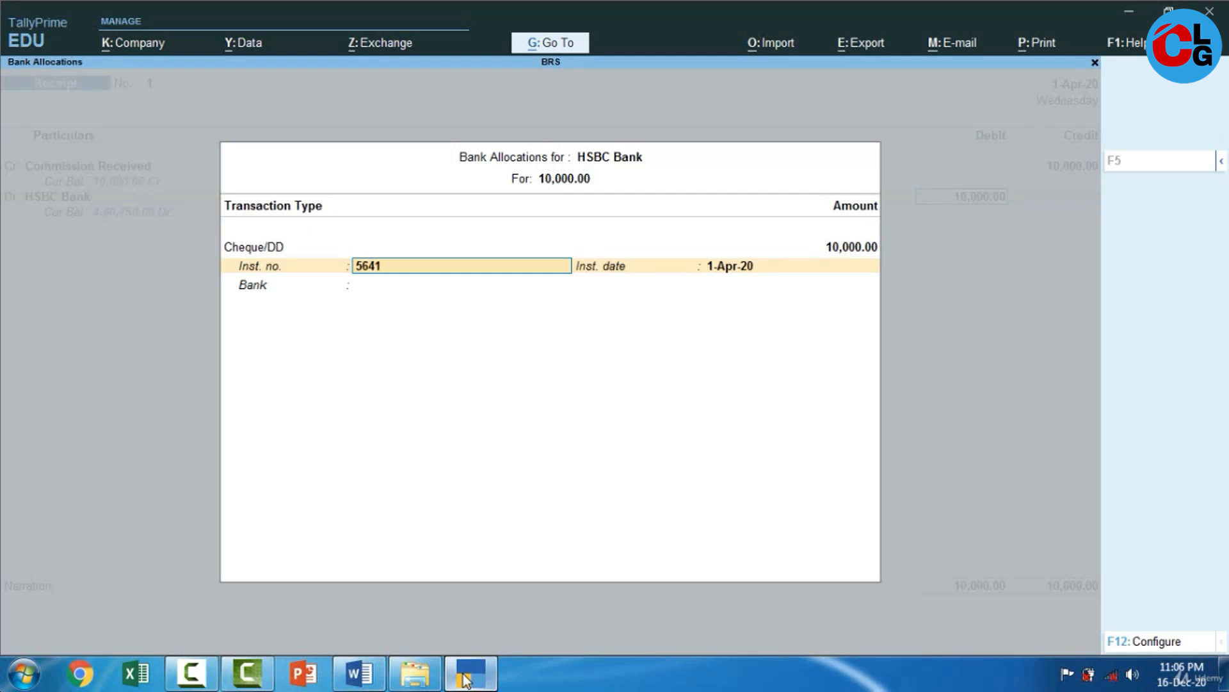
key("Return")
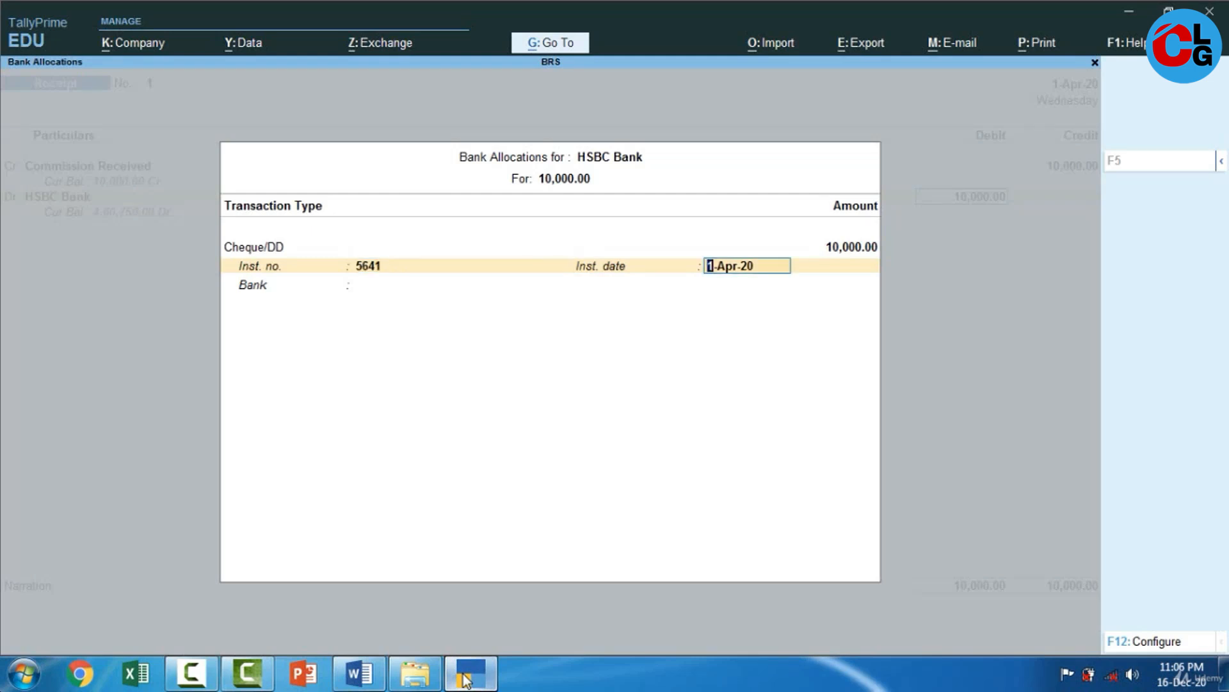
left_click(466, 680)
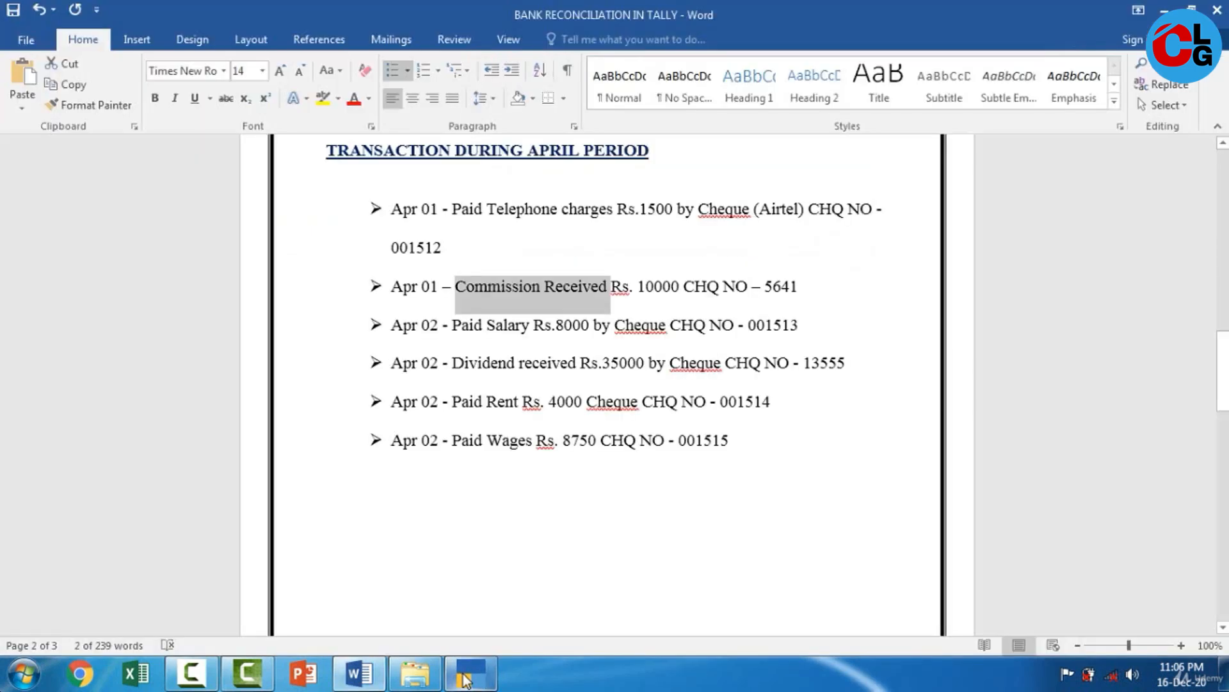
left_click(466, 680)
key("Return")
key("Return")
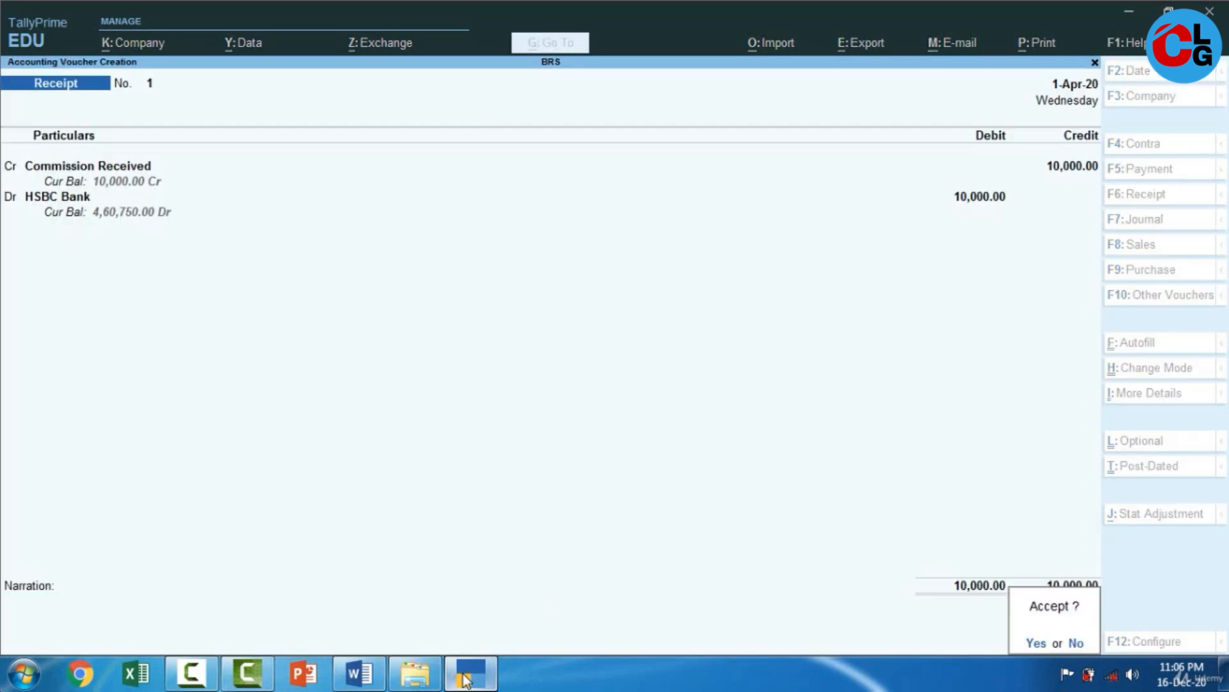
Return to the receipt's narration, enter CHQ-5641 after checking the number in Word, and save the voucher.
key("Escape")
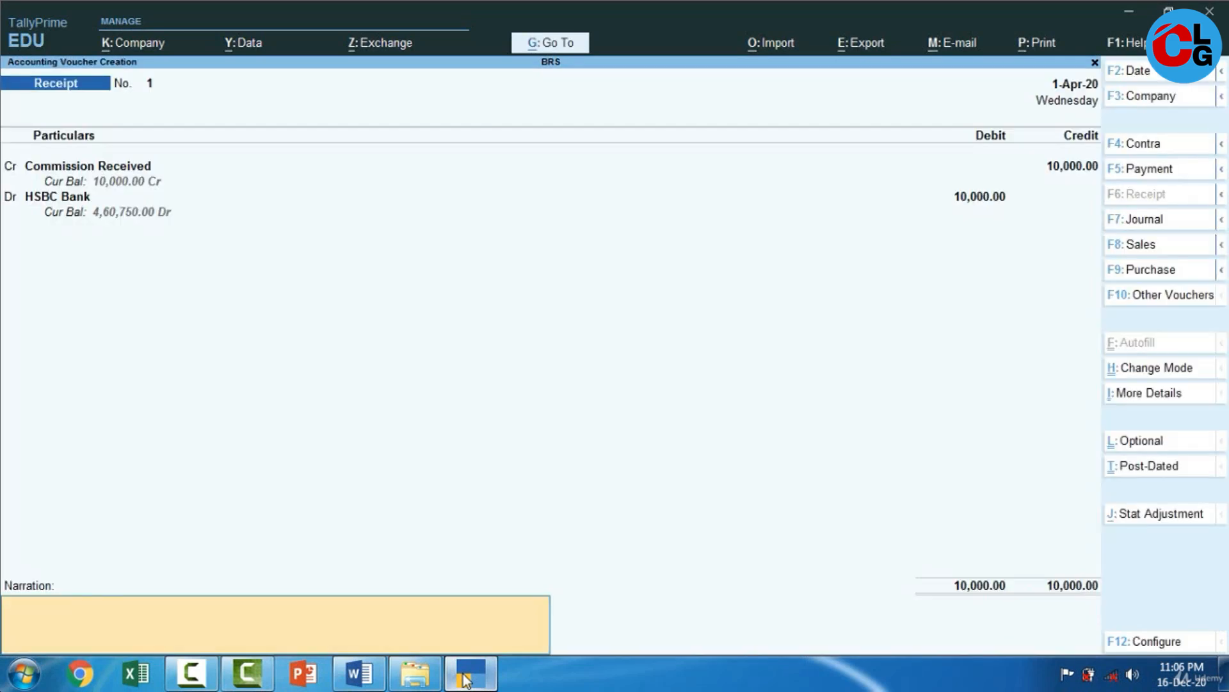
type("CHQ")
type("-")
left_click(466, 680)
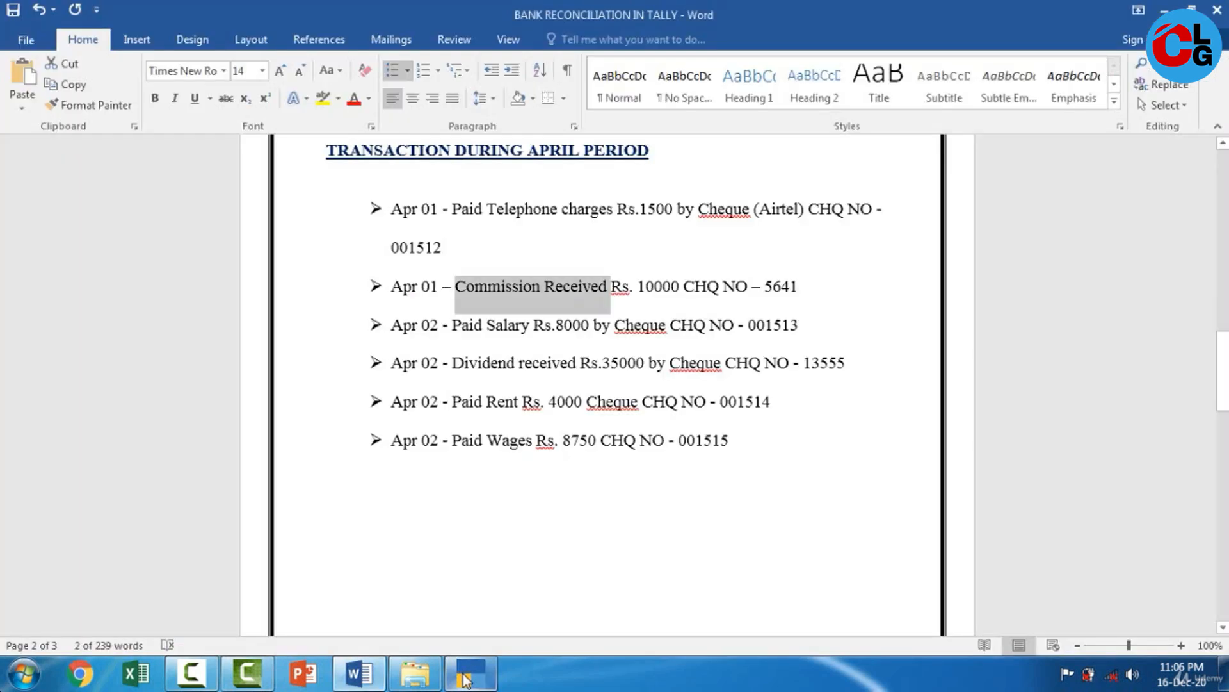
left_click(466, 680)
type("5641")
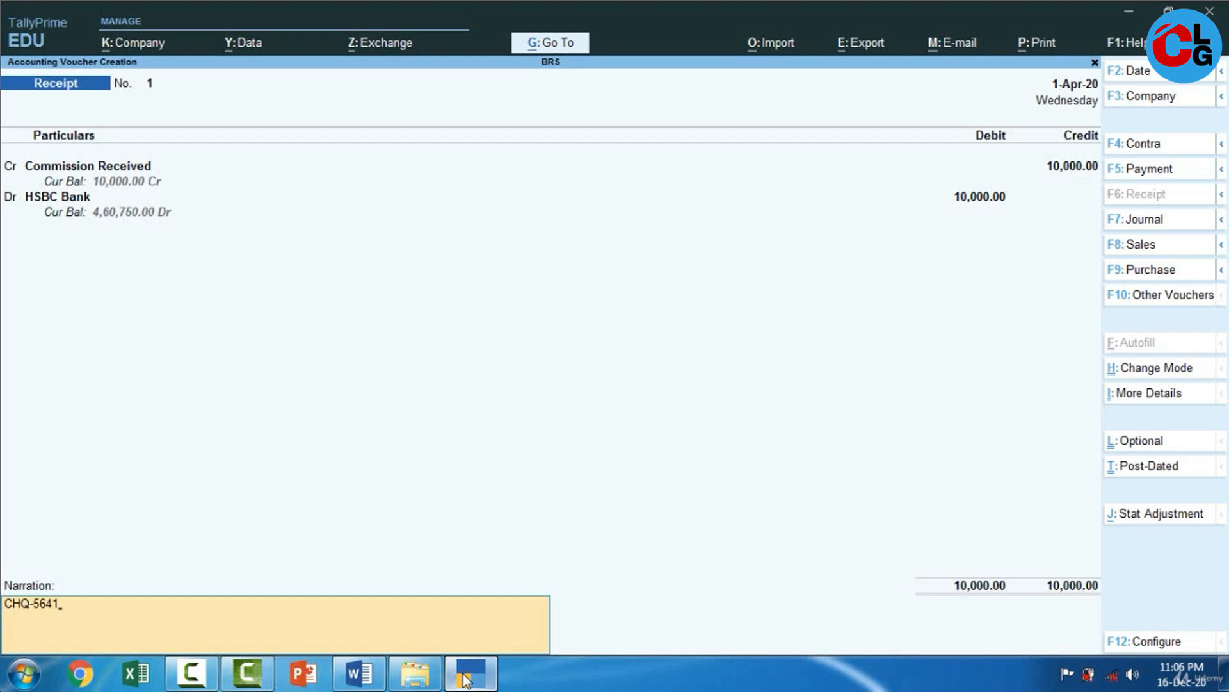
key("Return")
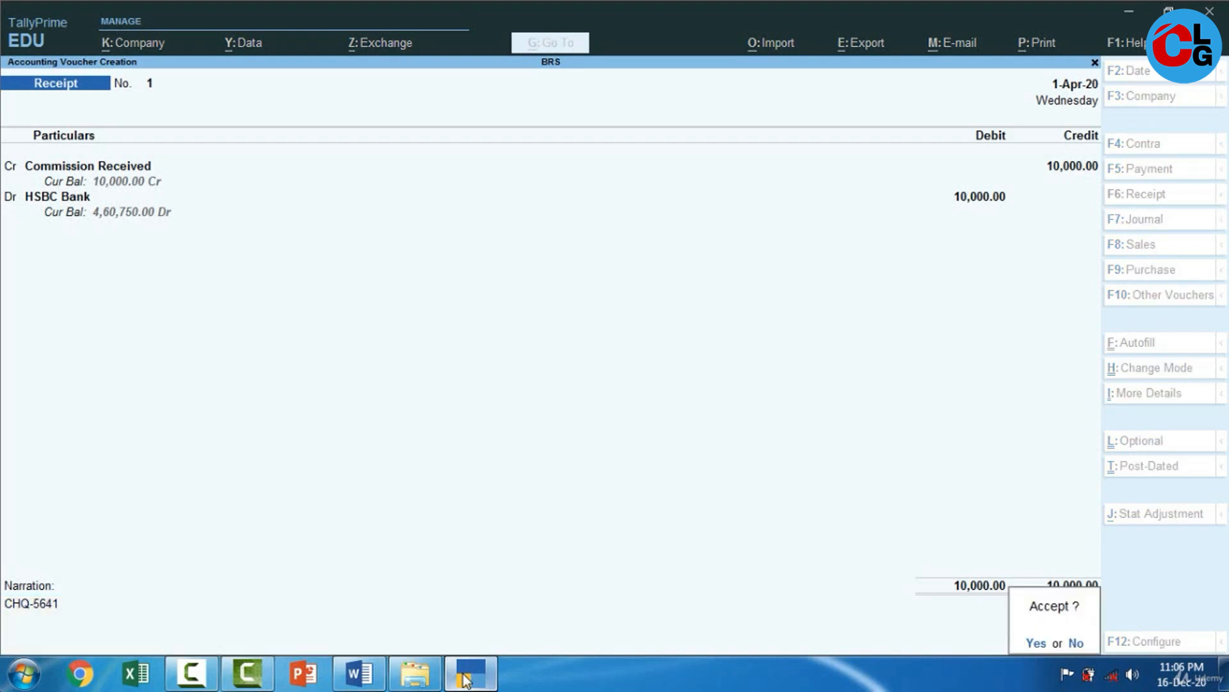
key("Return")
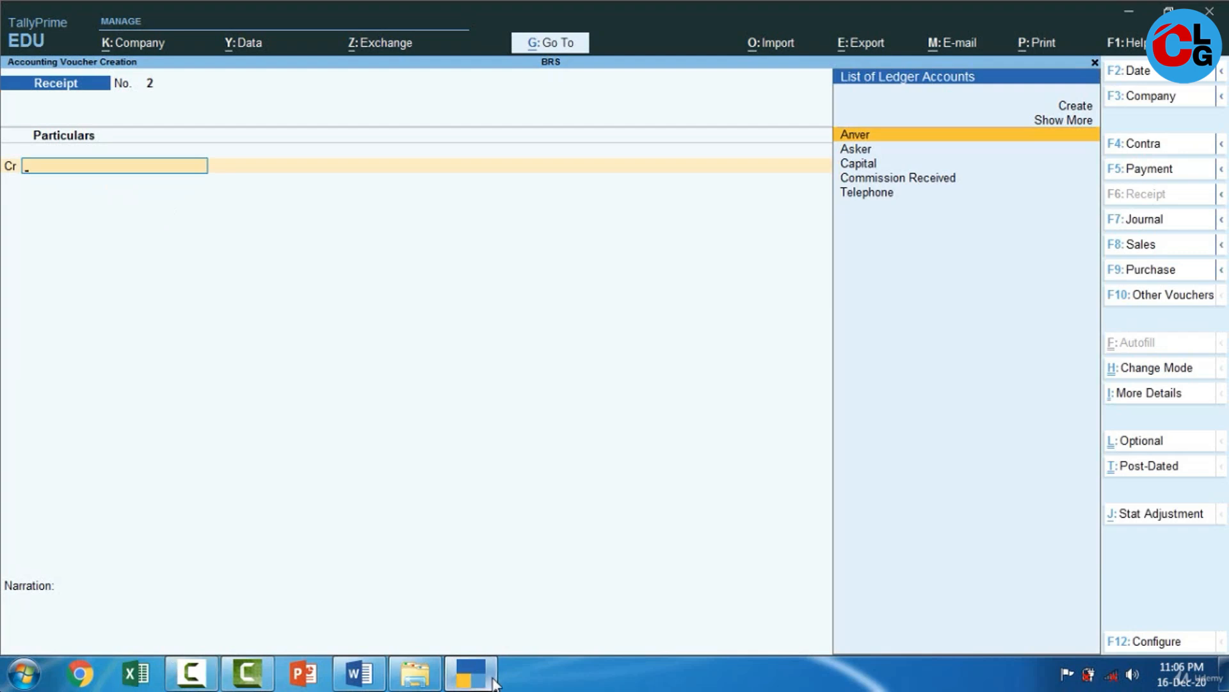
Start a payment voucher for the salary transaction in the Word exercise and set its date to 2-4-2020.
left_click(493, 682)
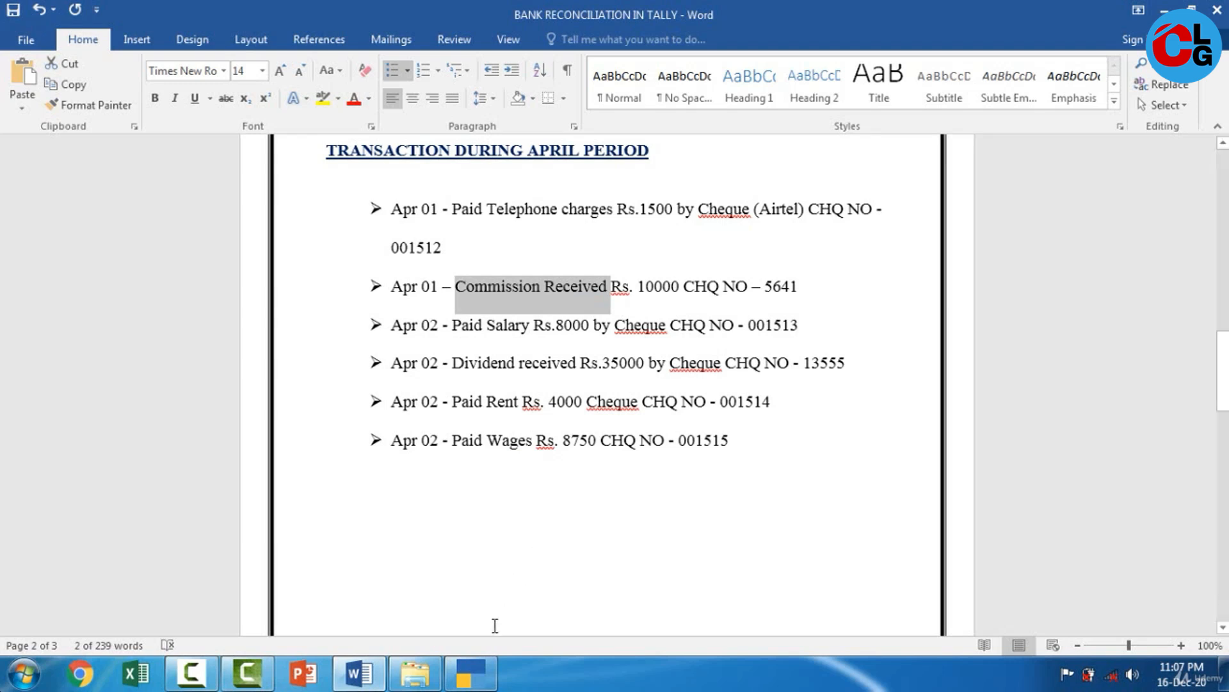
left_click(477, 682)
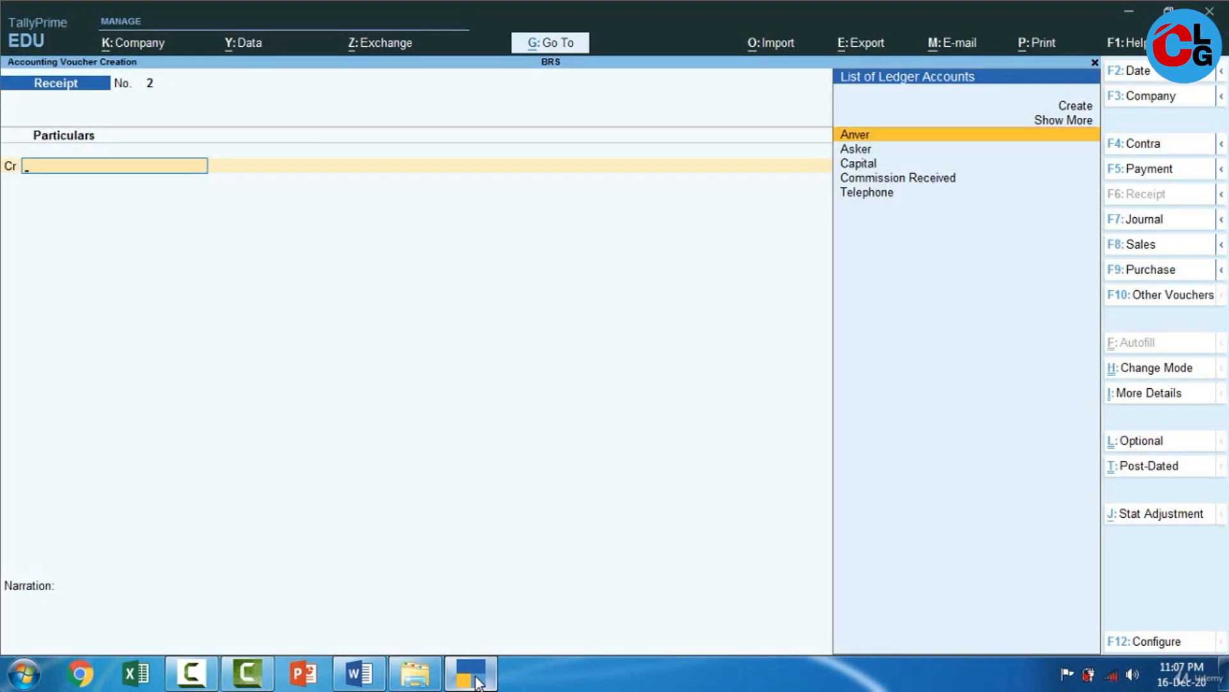
left_click(1149, 169)
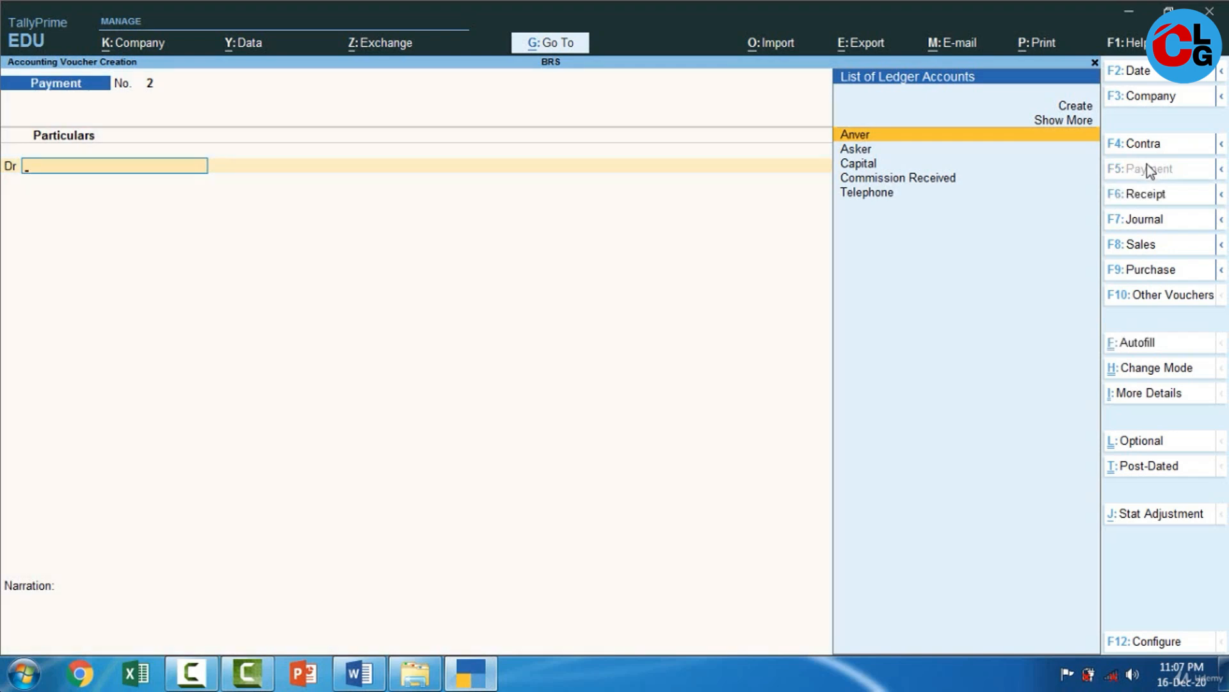
key("F2")
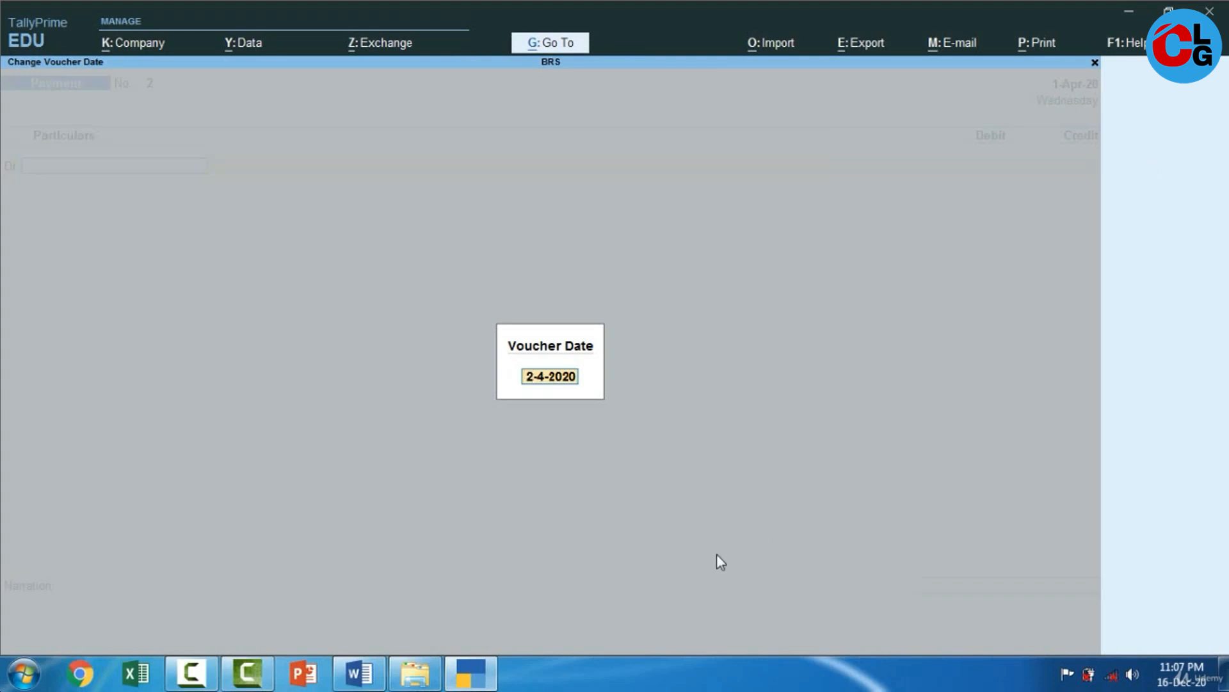
left_click(359, 673)
left_click_drag(392, 325, 797, 325)
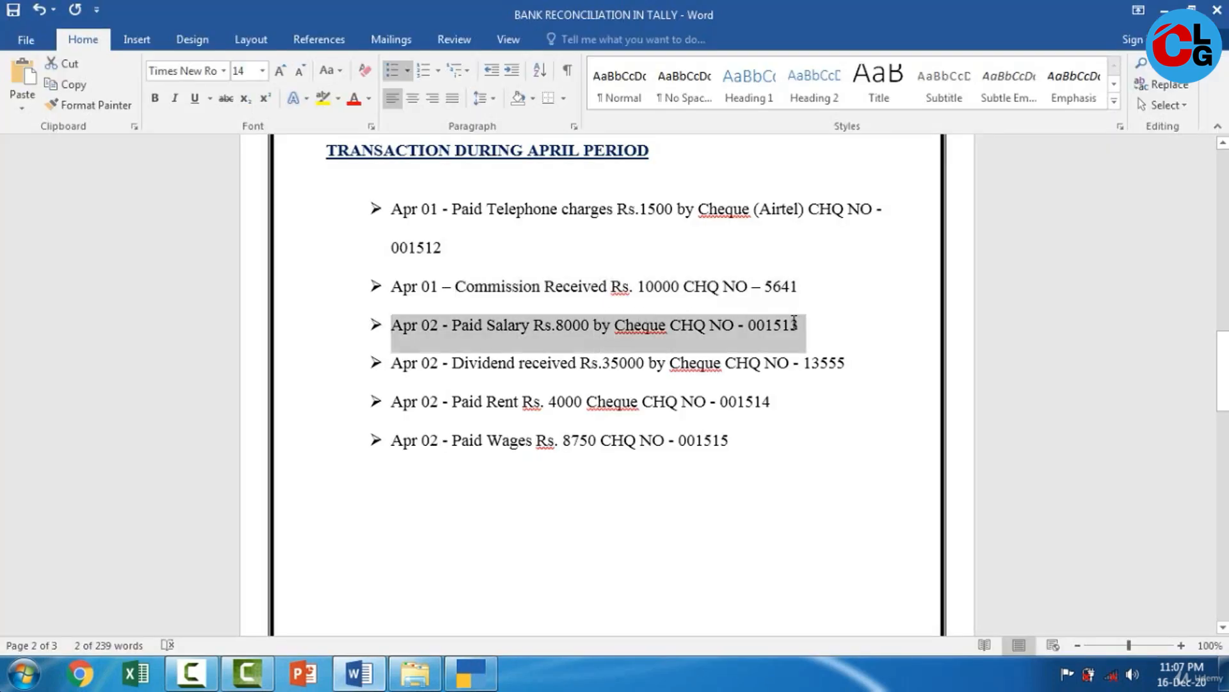
left_click(468, 680)
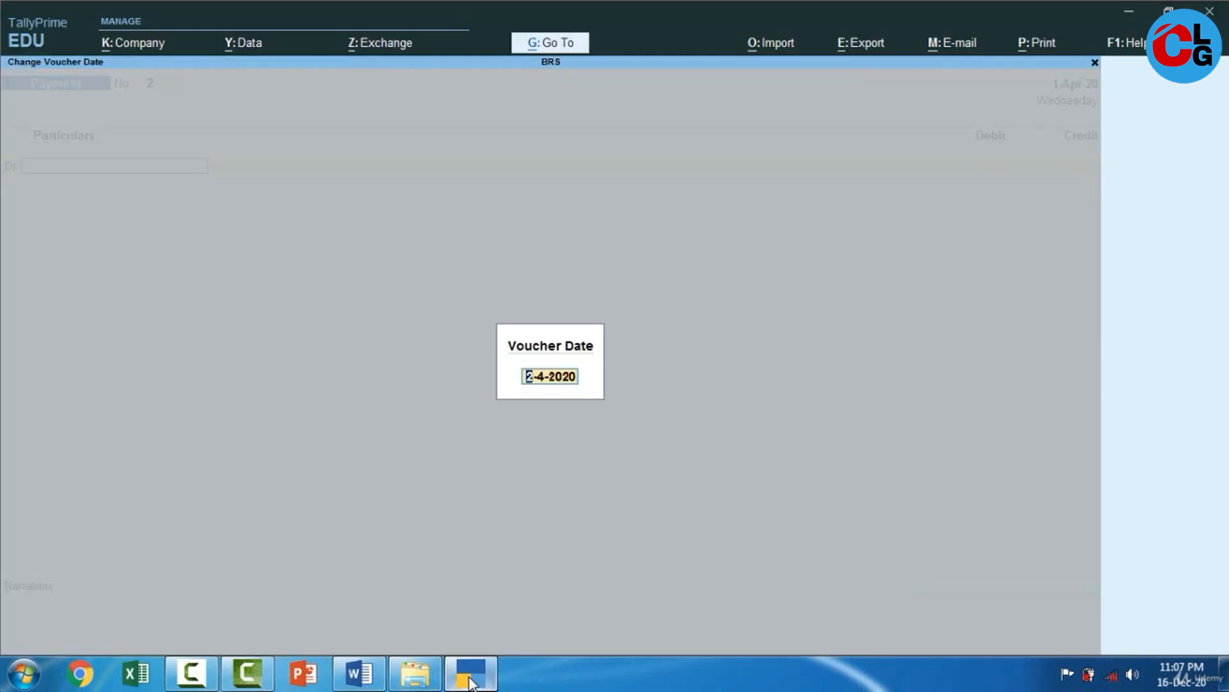
key("Return")
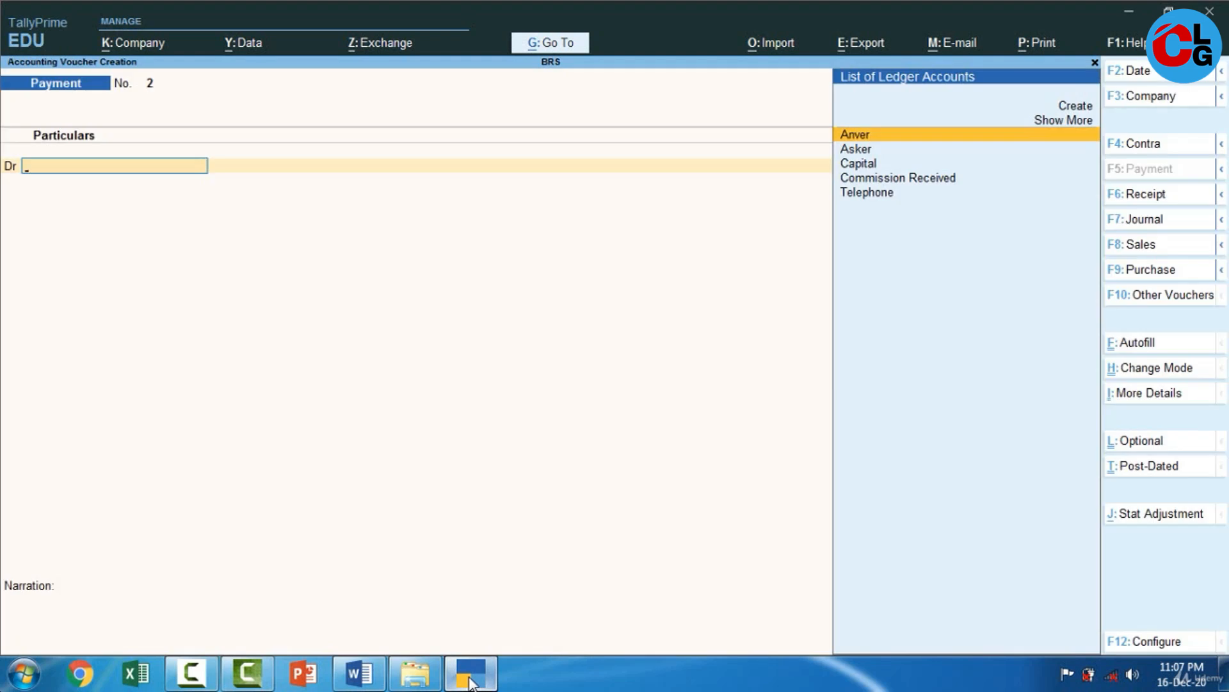
Start a new ledger from the payment's debit entry and name it Salary, as given in the Word exercise.
left_click(471, 680)
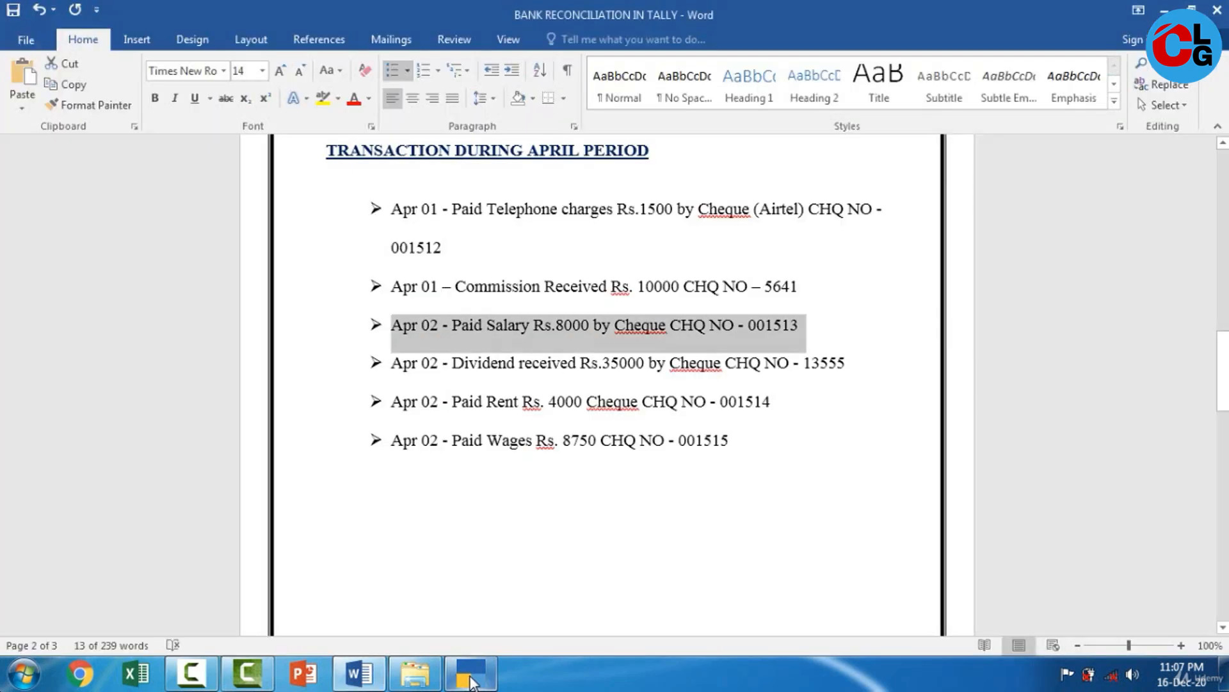
left_click(471, 680)
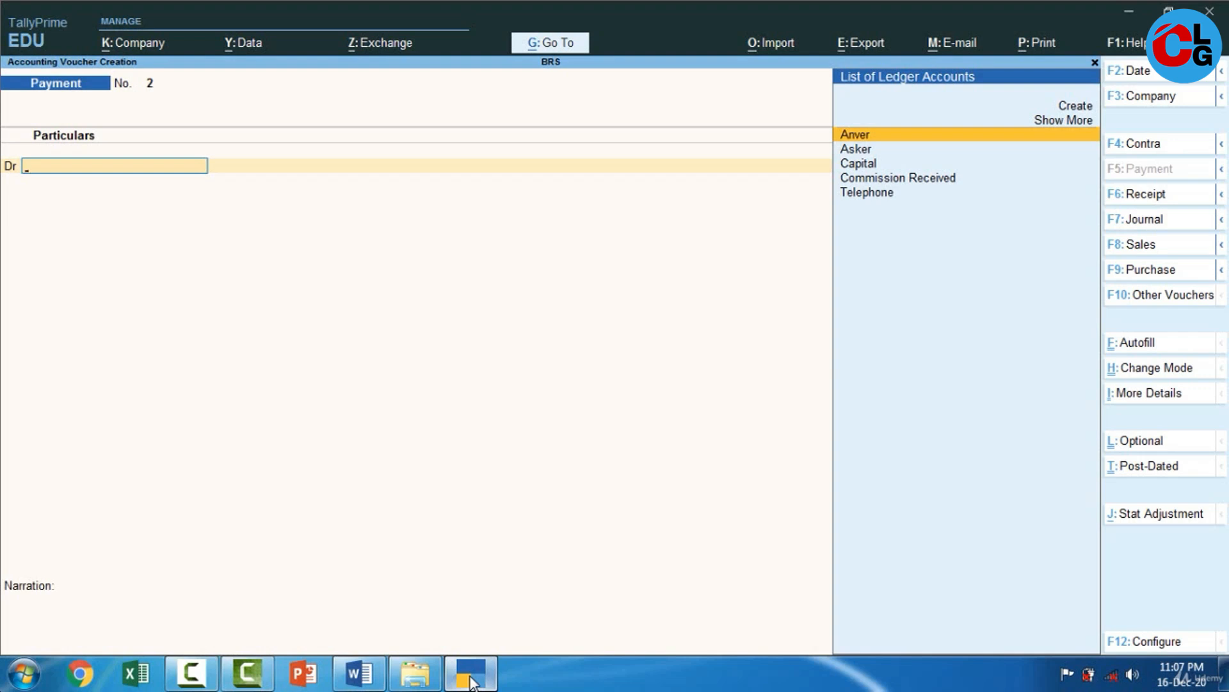
key("alt+c")
type("Salary")
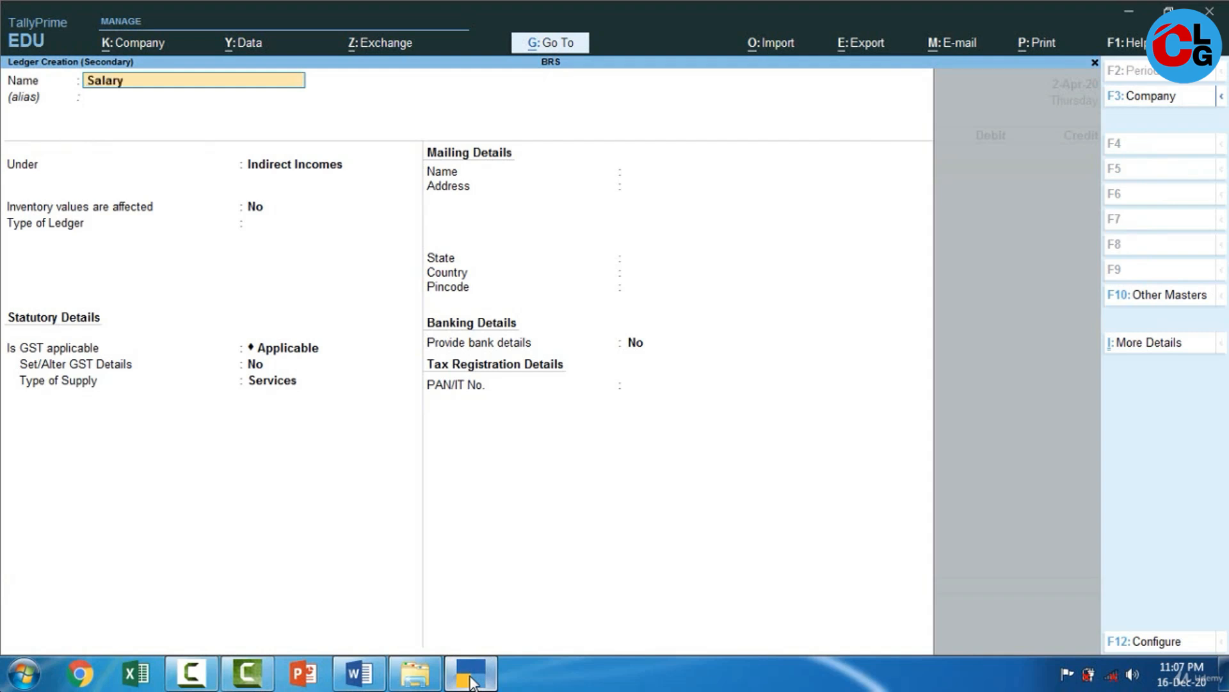
key("Return")
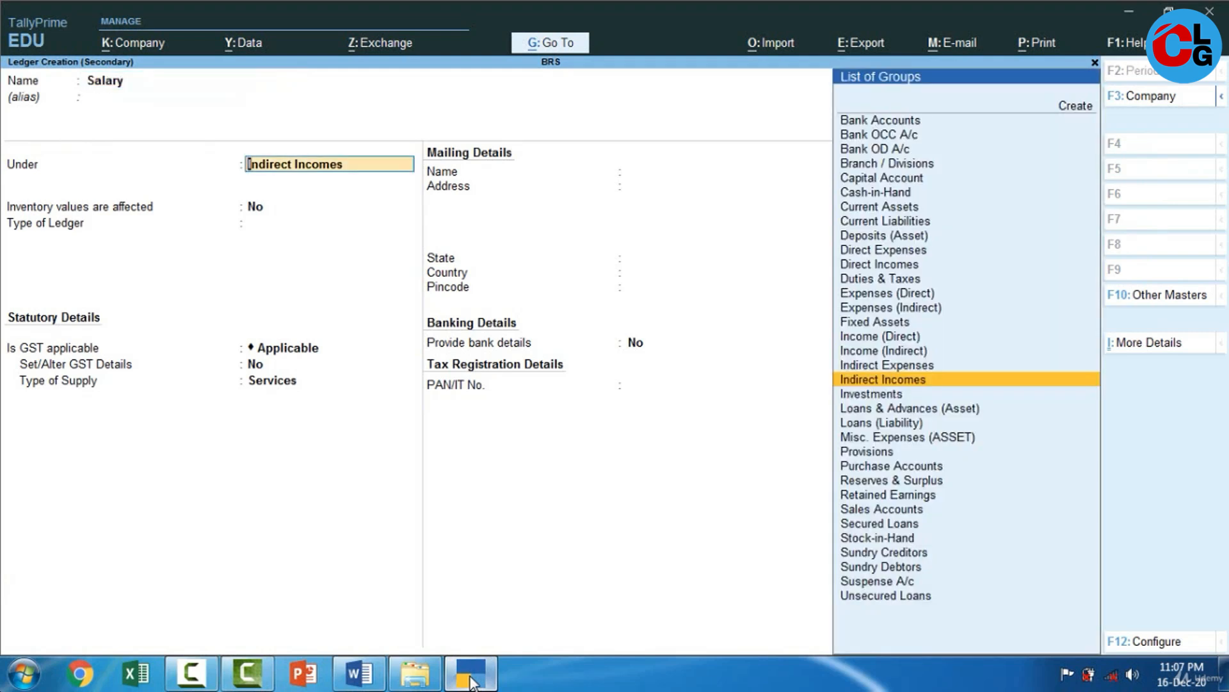
Place the Salary ledger under Indirect Expenses, keep its other settings at their defaults, and save it.
type("In")
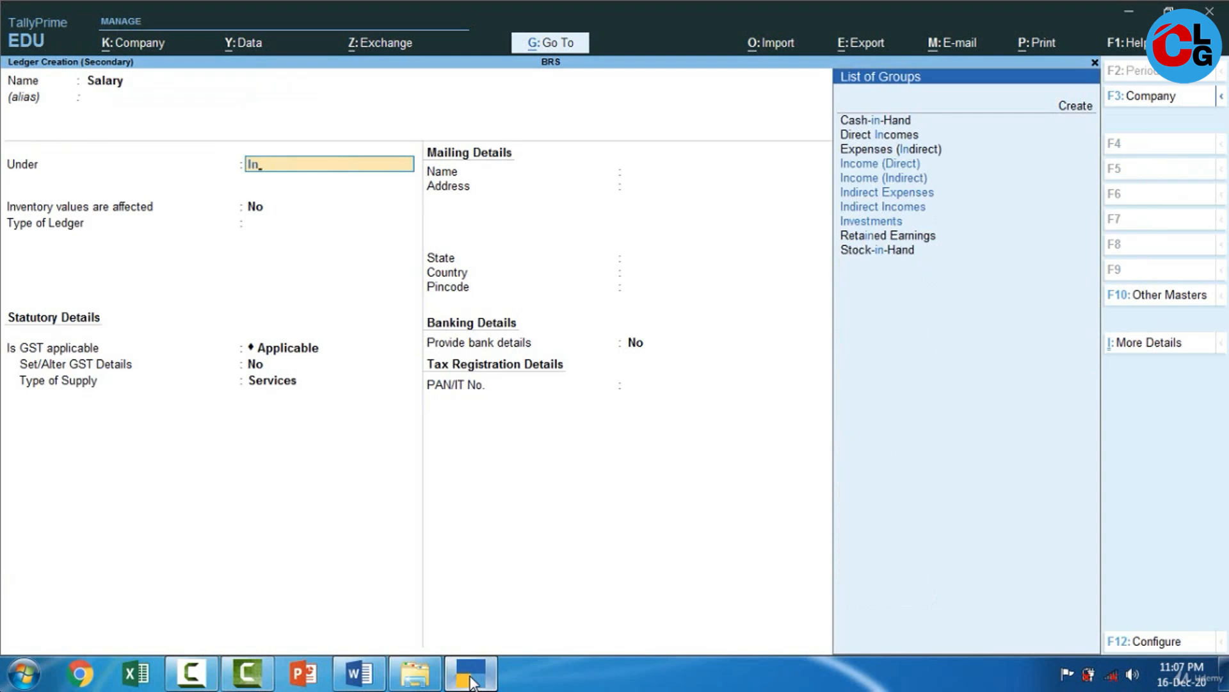
key("Down")
key("Down")
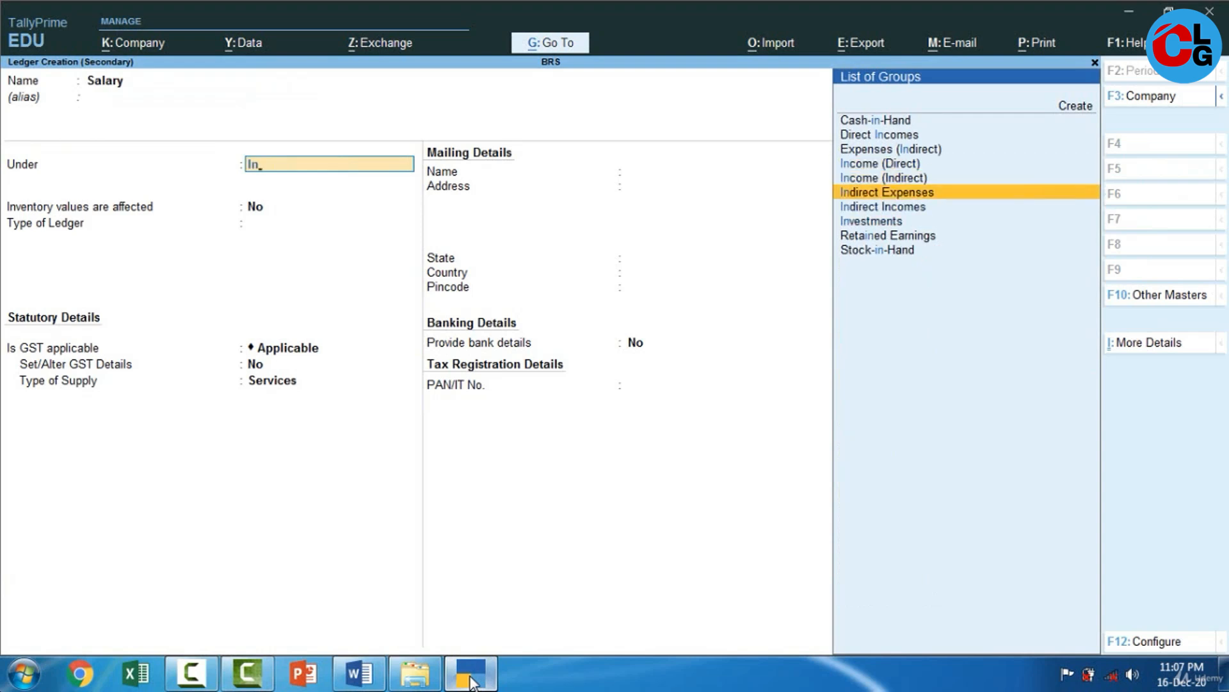
key("Return")
key("Return")
key("Return")
key("Return")
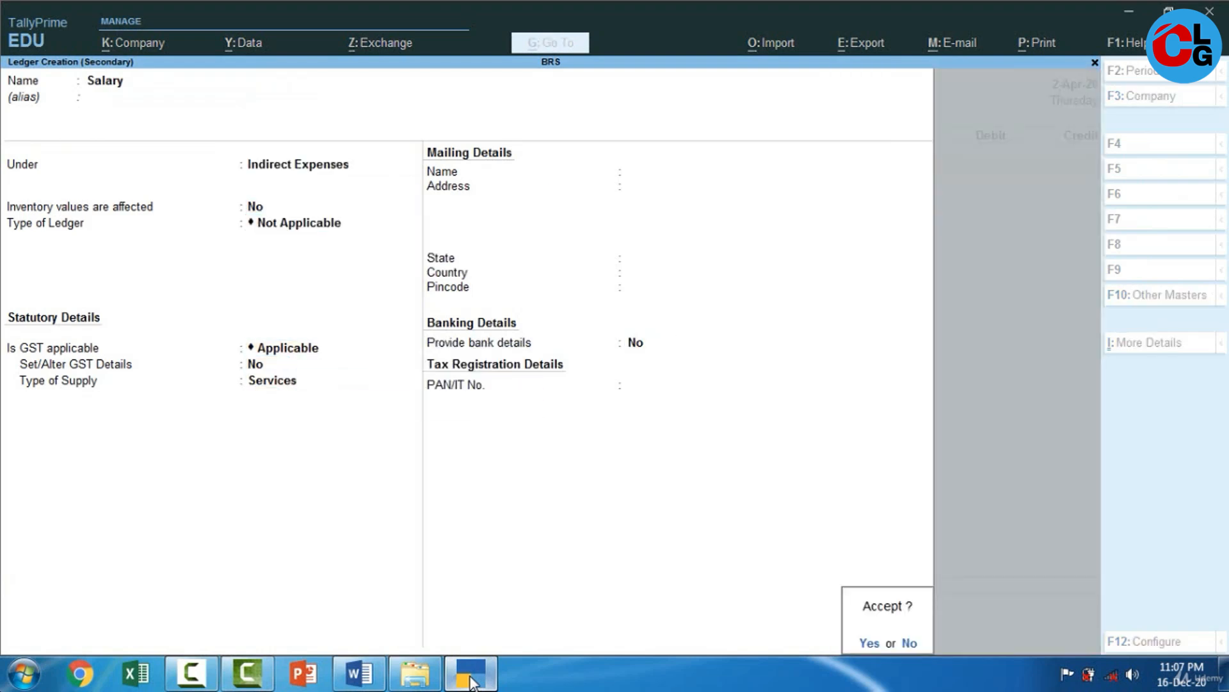
key("Return")
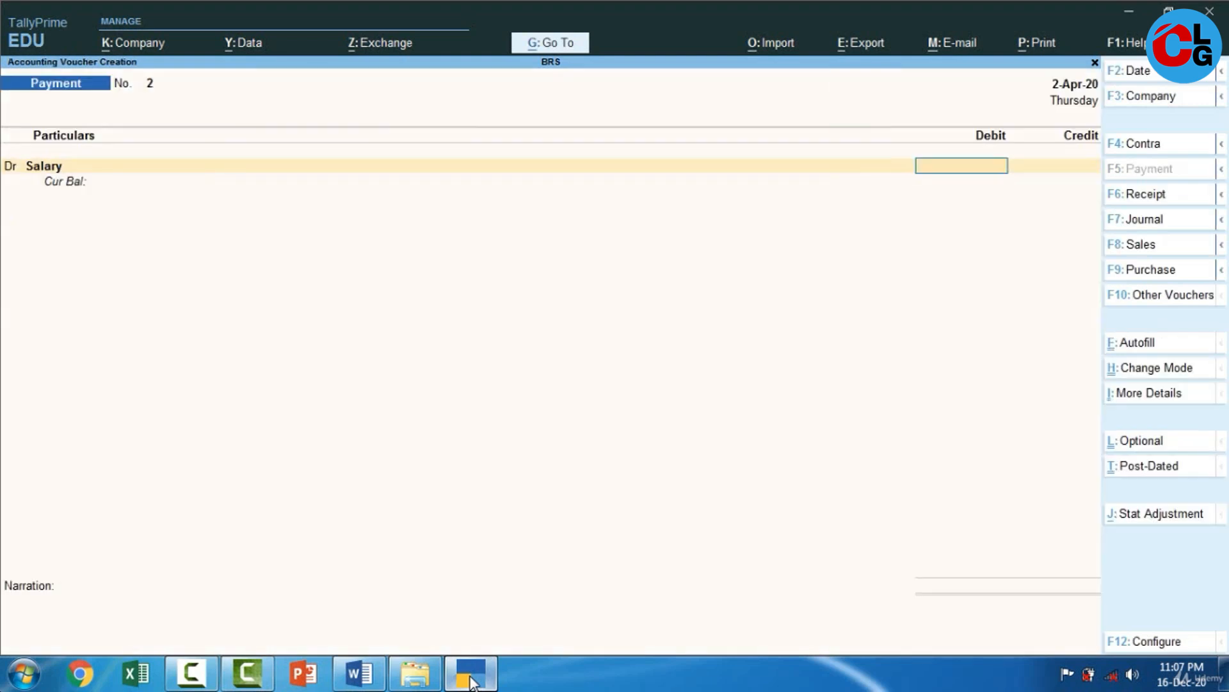
Debit Salary with 8000 in the payment voucher, checking the amount in the Word exercise.
key("alt+Tab")
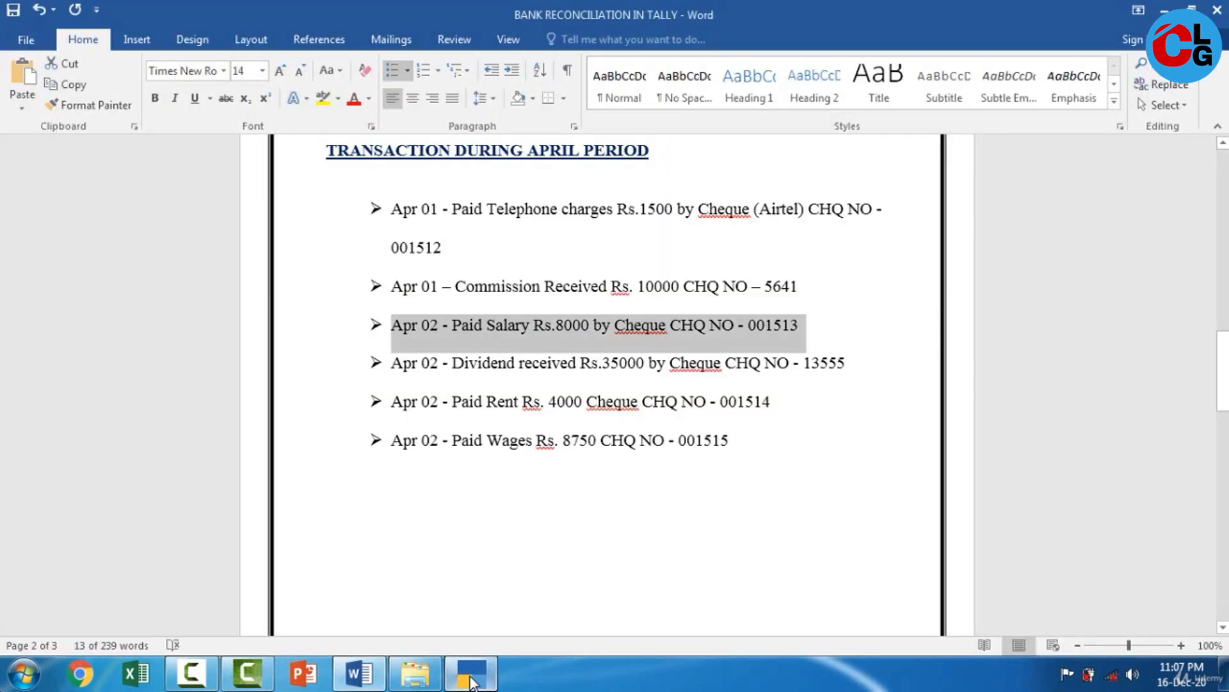
left_click(471, 673)
type("8")
type("000")
key("Return")
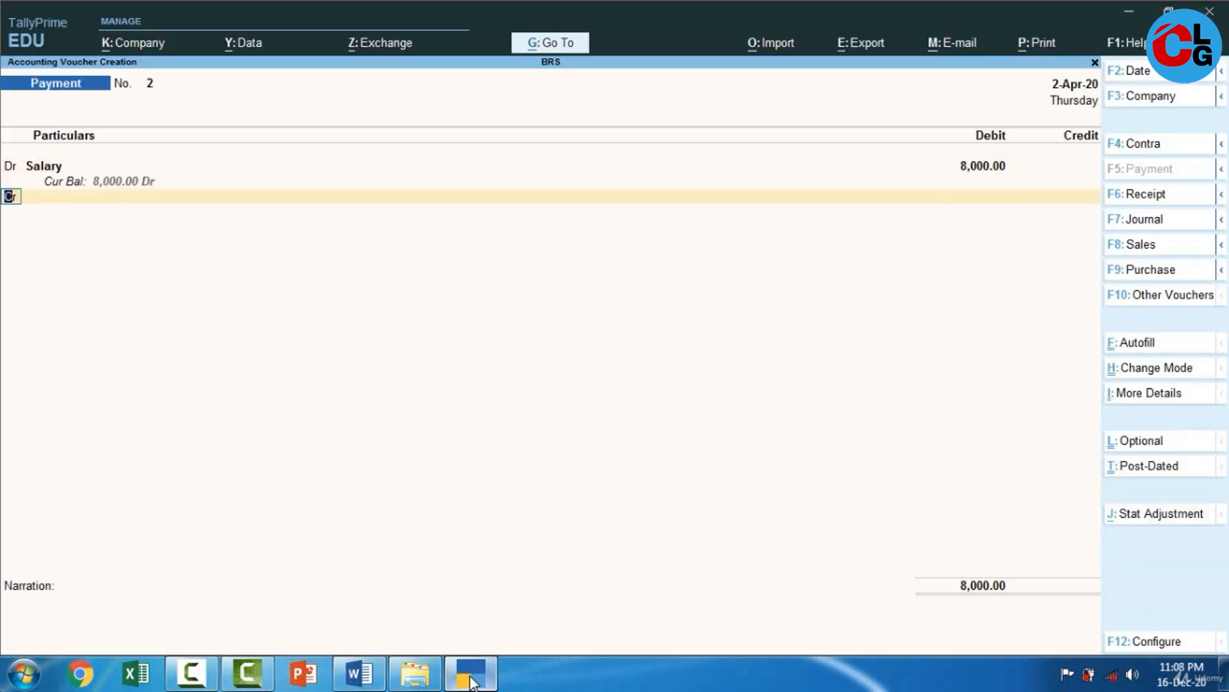
Credit HSBC Bank with 8,000 and open its cheque allocation.
key("Return")
key("Down")
key("Down")
key("Down")
key("Down")
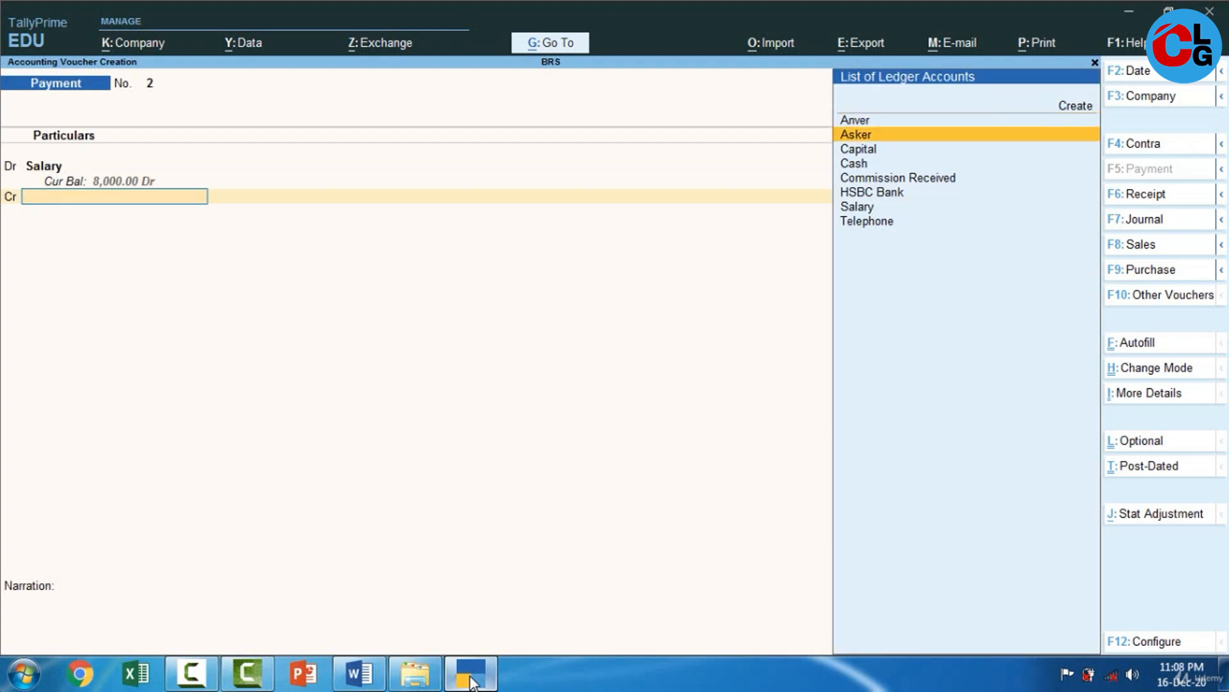
key("Down")
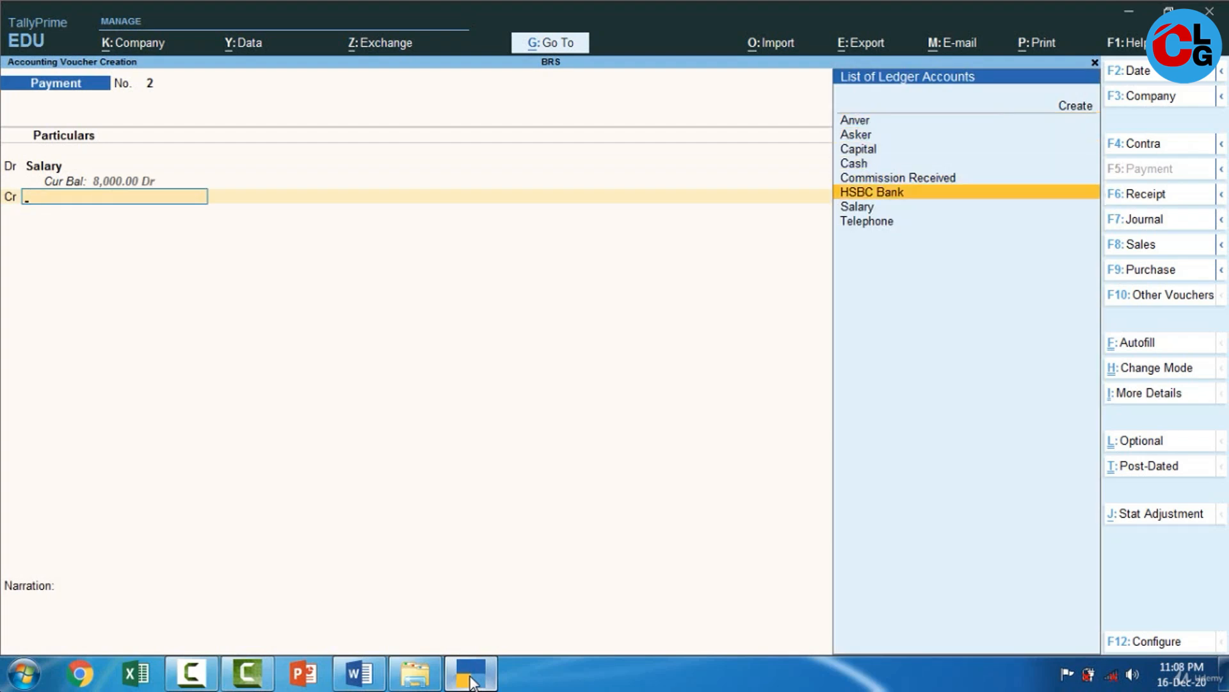
key("Return")
key("Return")
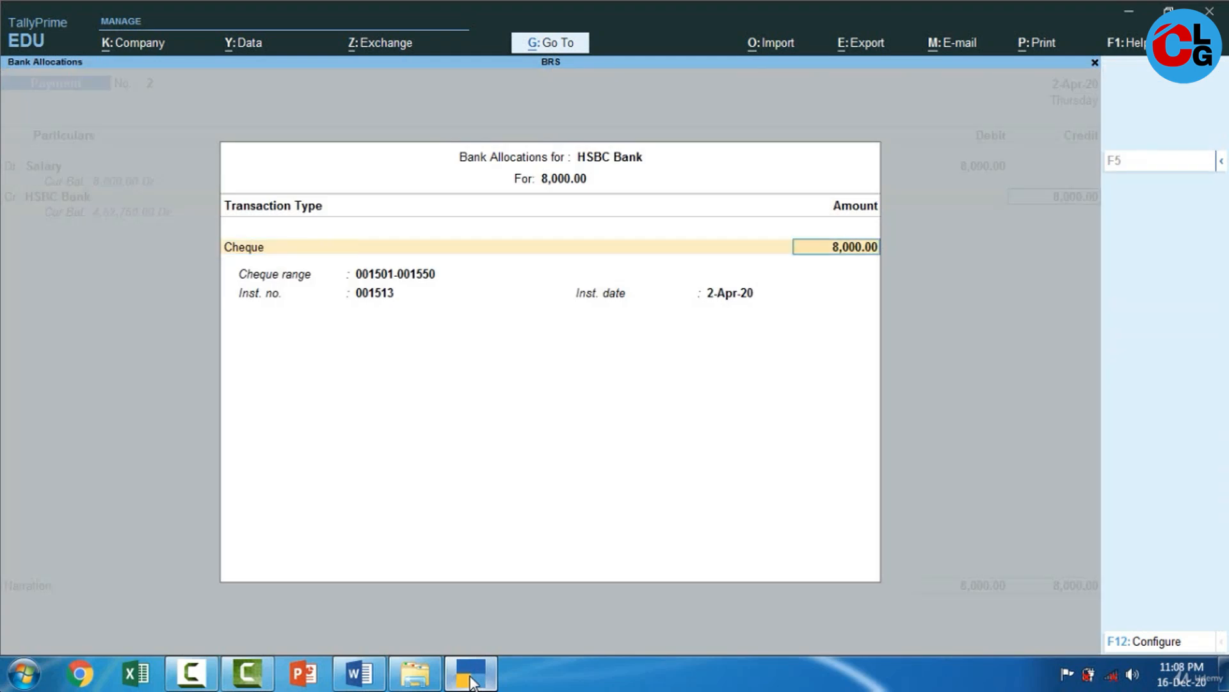
Allocate the HSBC Bank payment to cheque 001513 dated 2-Apr-20, as given in the Word exercise, and save the salary voucher without a narration.
key("Return")
key("alt+Tab")
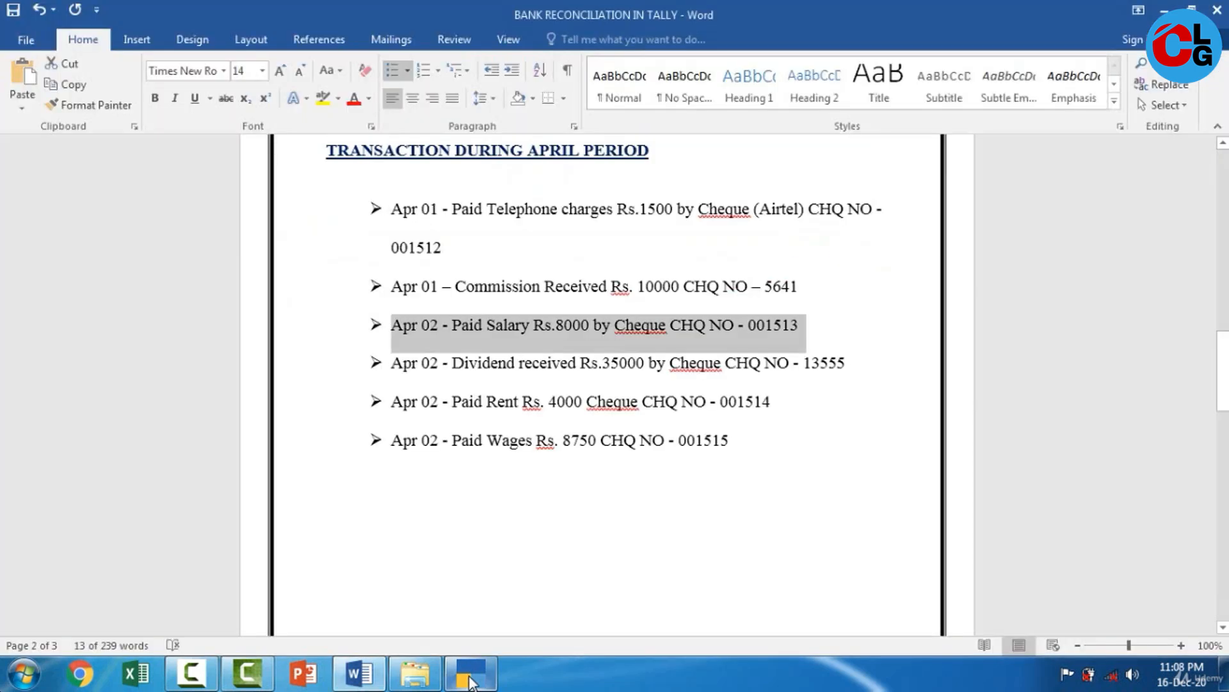
left_click(469, 679)
type("001")
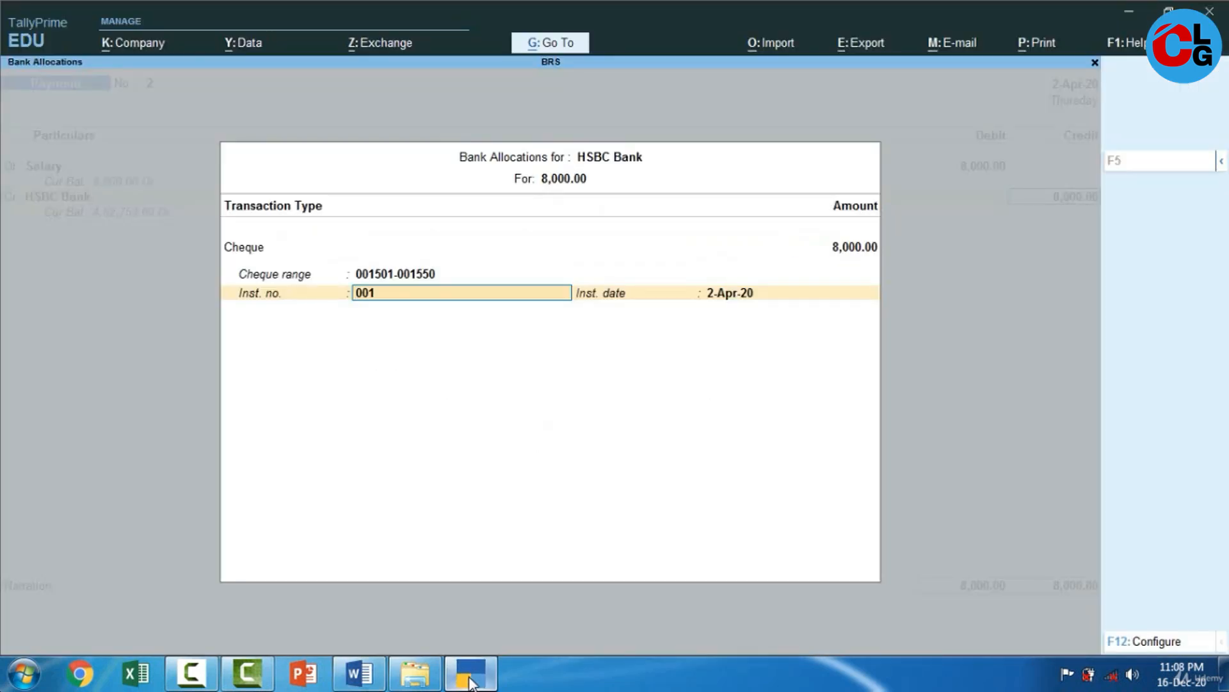
type("513")
key("Return")
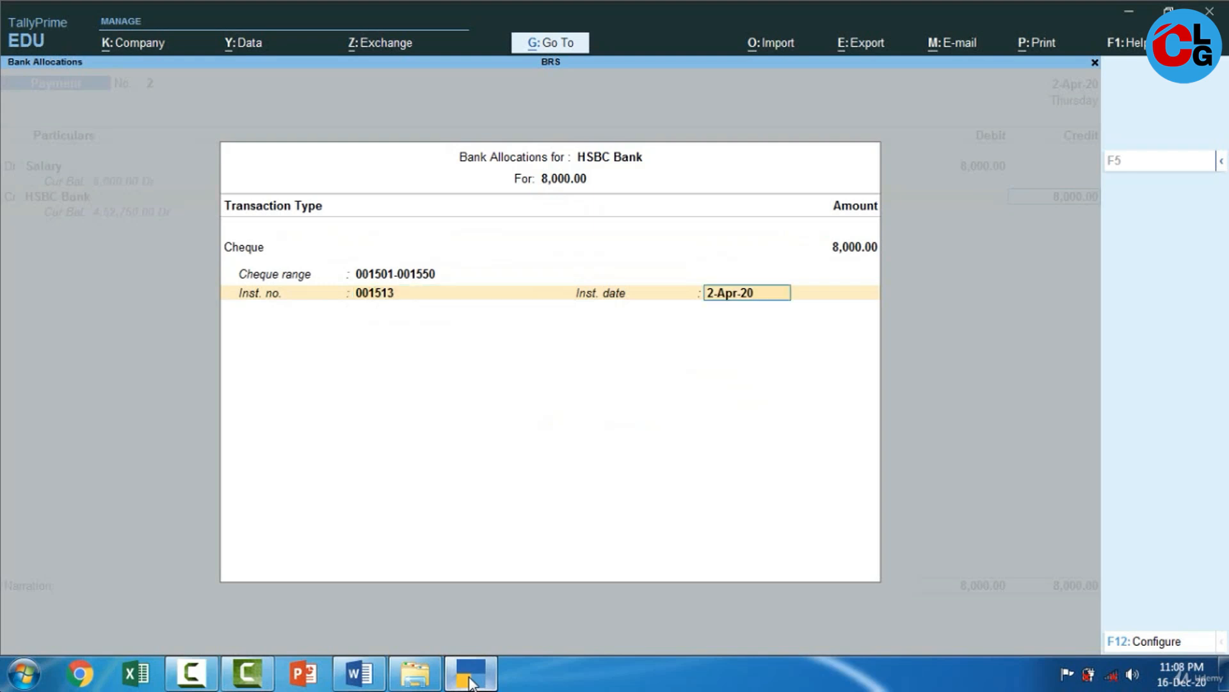
key("Return")
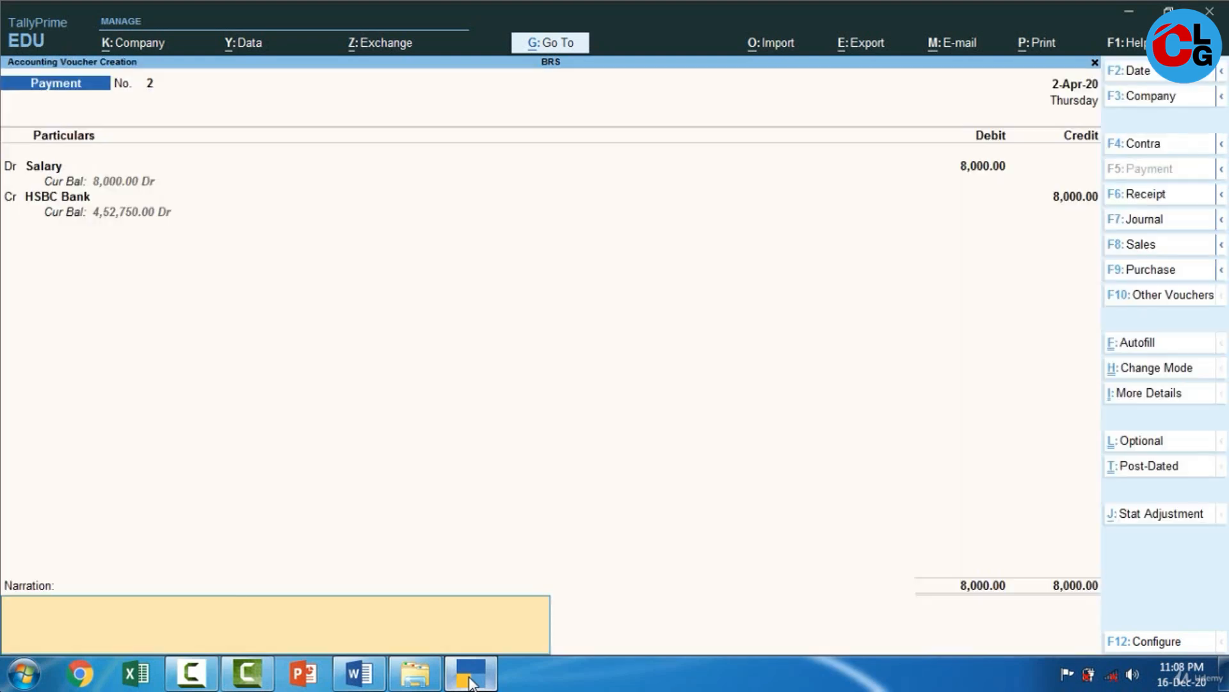
key("Return")
key("Return")
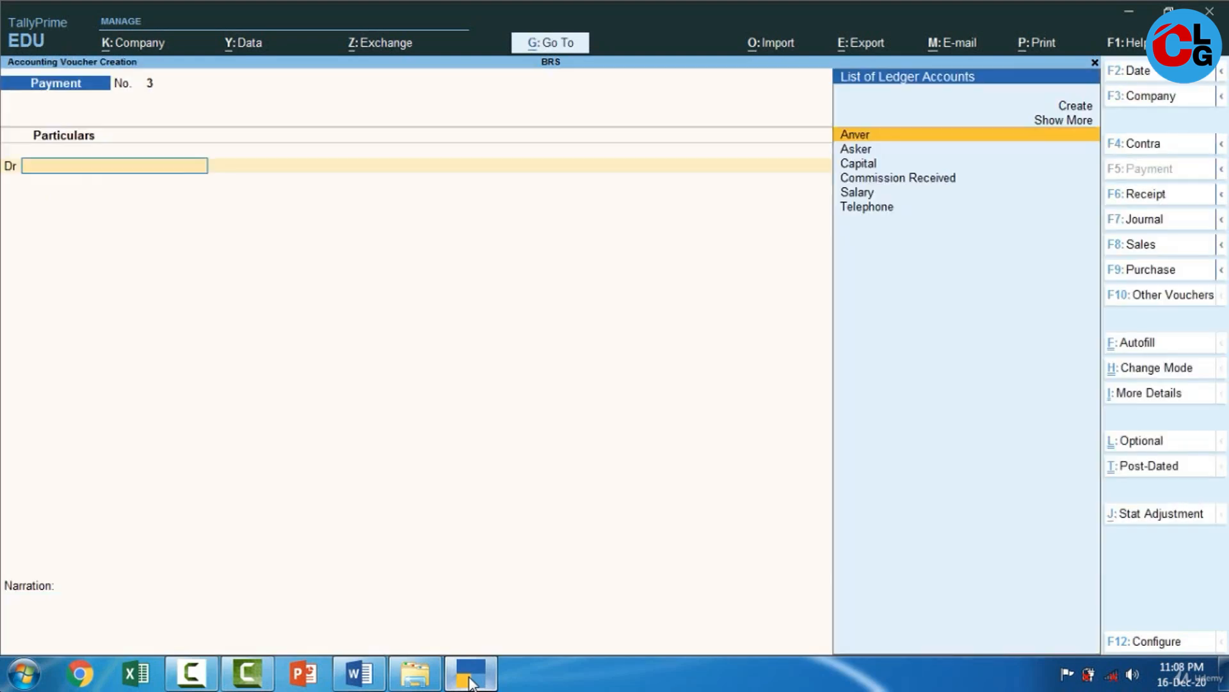
Check the dividend entry in the Word exercise, then start a receipt voucher in TallyPrime and begin a new credit ledger named Dividend received.
left_click(470, 680)
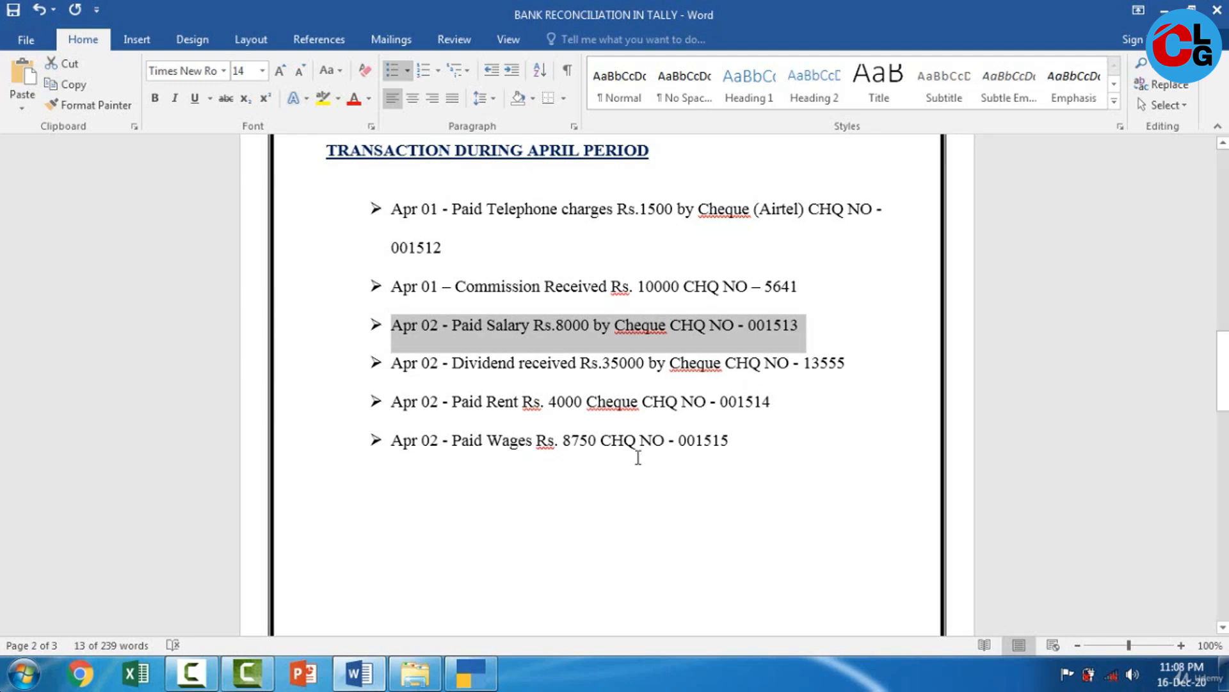
left_click(475, 684)
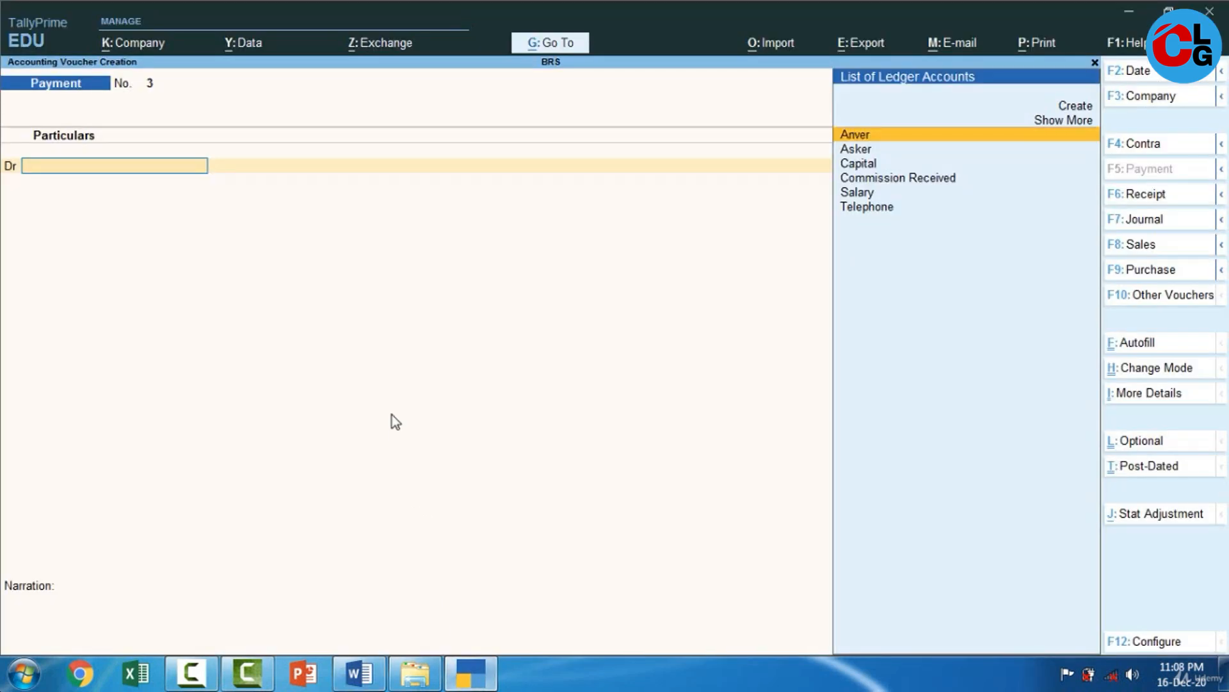
left_click(1159, 195)
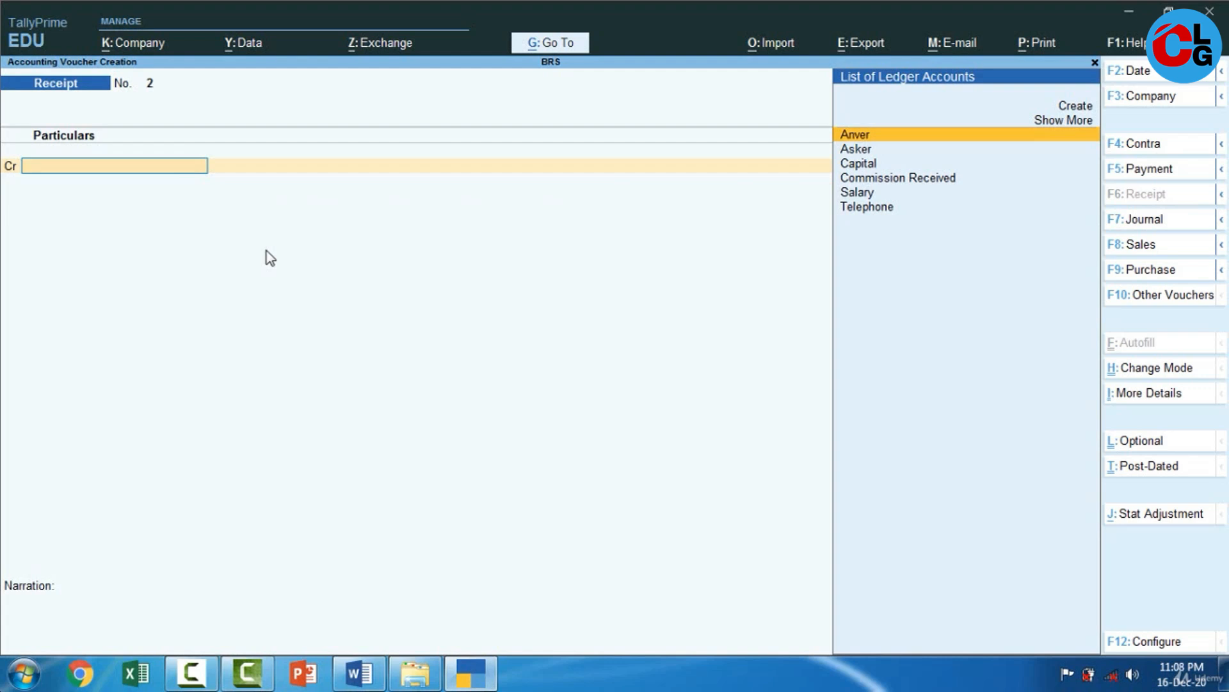
key("alt+c")
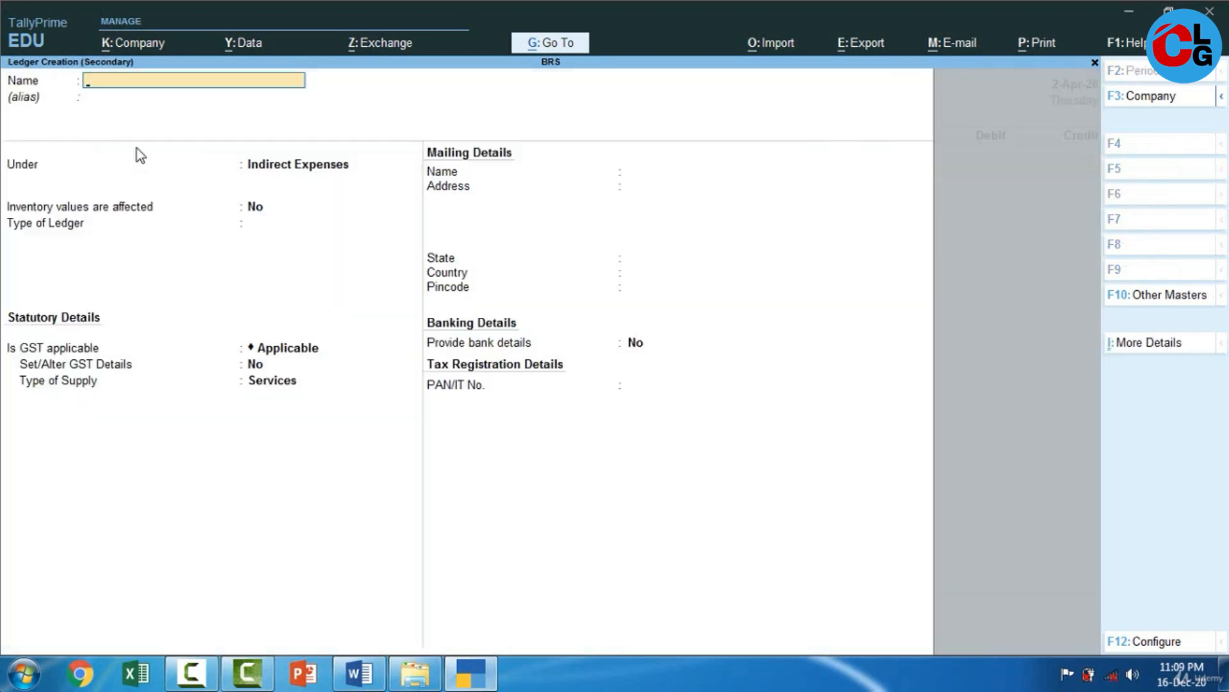
type("Dividend received")
key("Return")
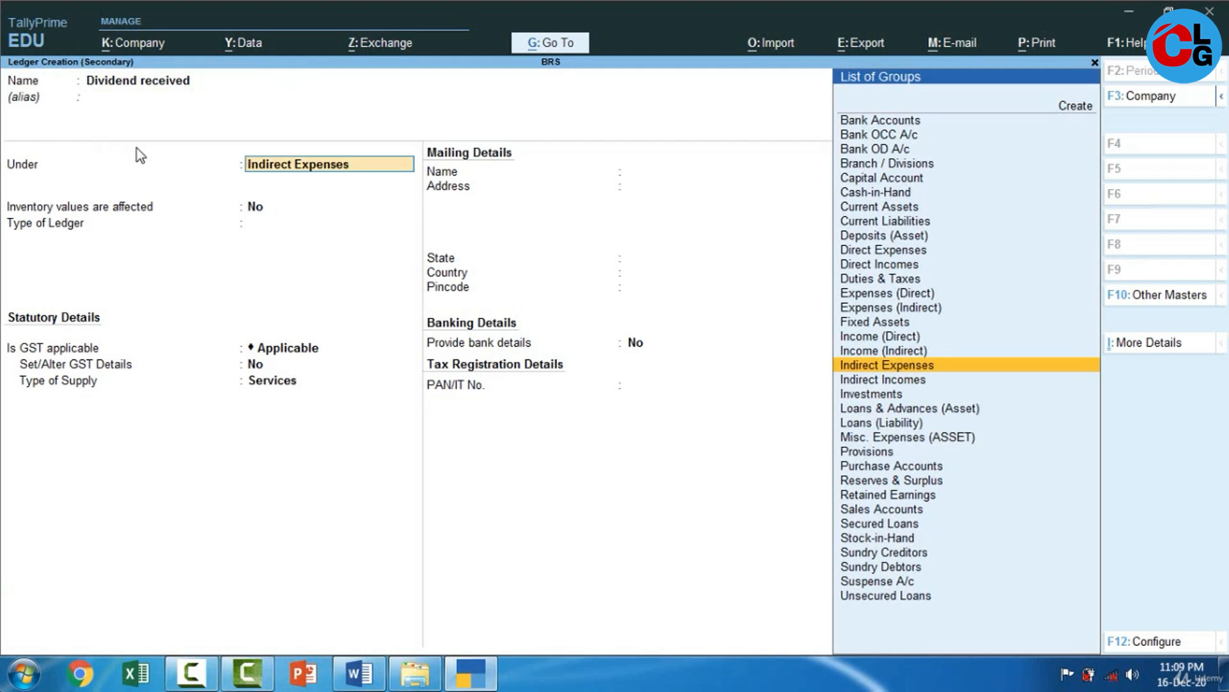
Place the Dividend received ledger under Indirect Incomes, keep the other defaults and save it.
type("In")
key("Down")
key("Down")
key("Down")
key("Return")
key("Return")
key("Return")
key("Return")
key("Return")
key("Return")
key("Return")
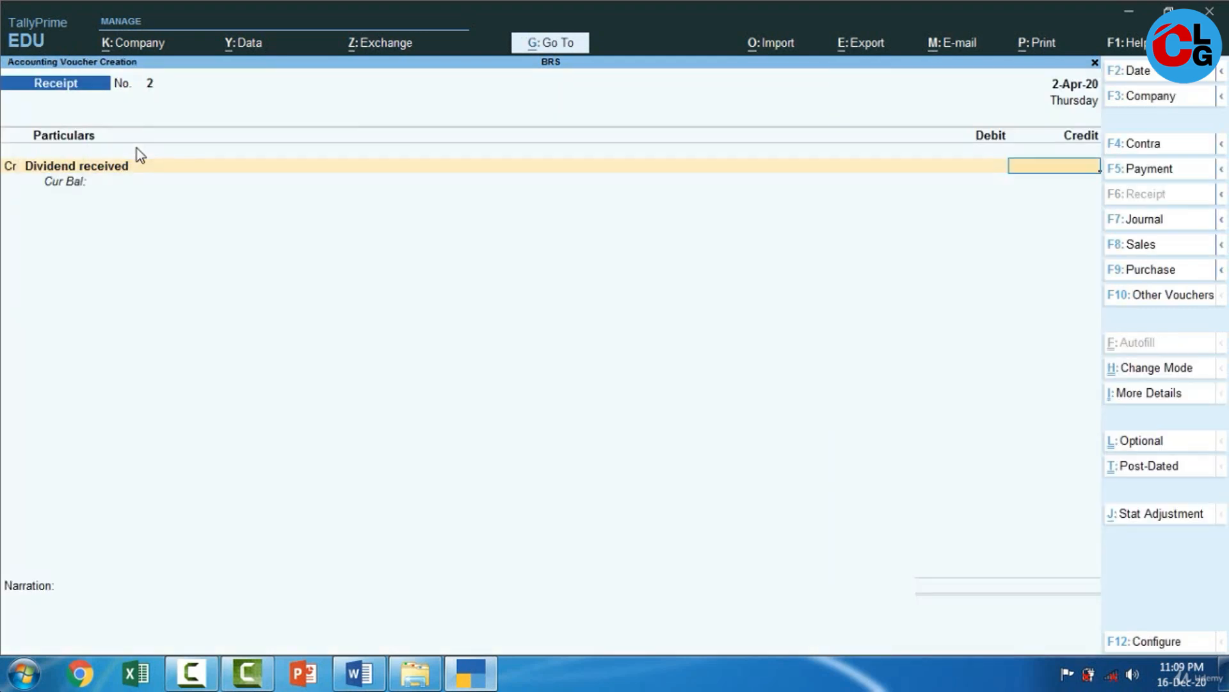
Check the dividend amount in the Word transaction list and credit Dividend received with 35000 in the TallyPrime receipt voucher.
left_click(477, 679)
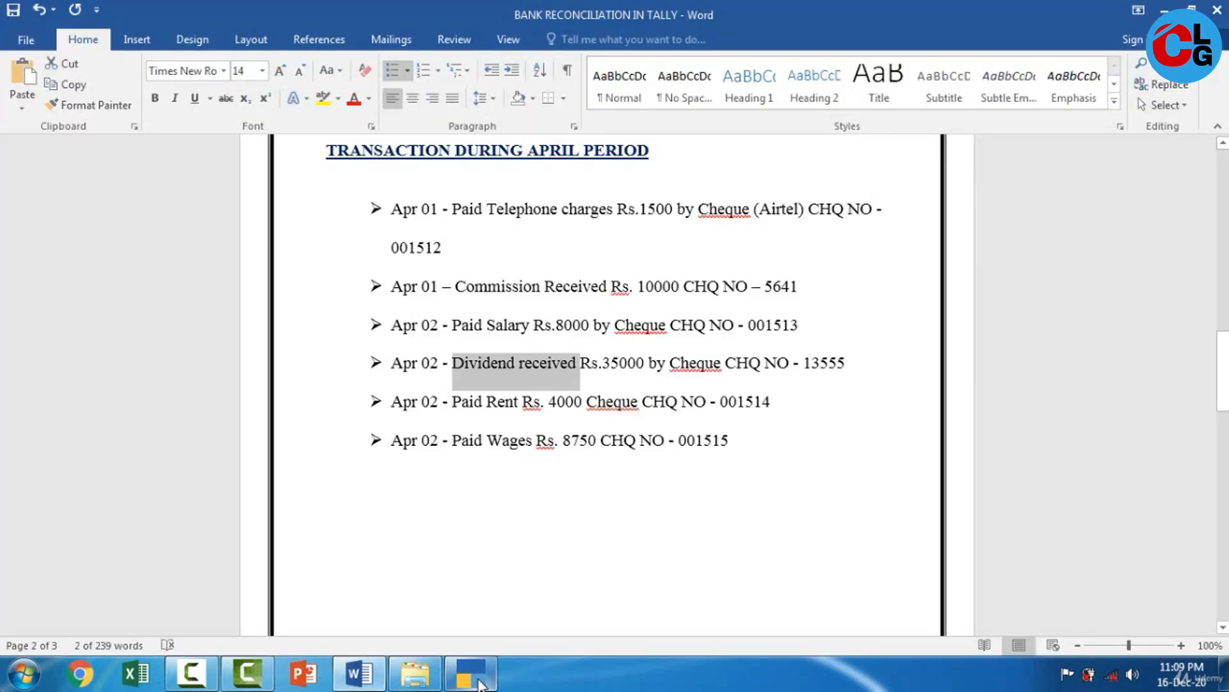
left_click(477, 679)
type("35000")
key("Return")
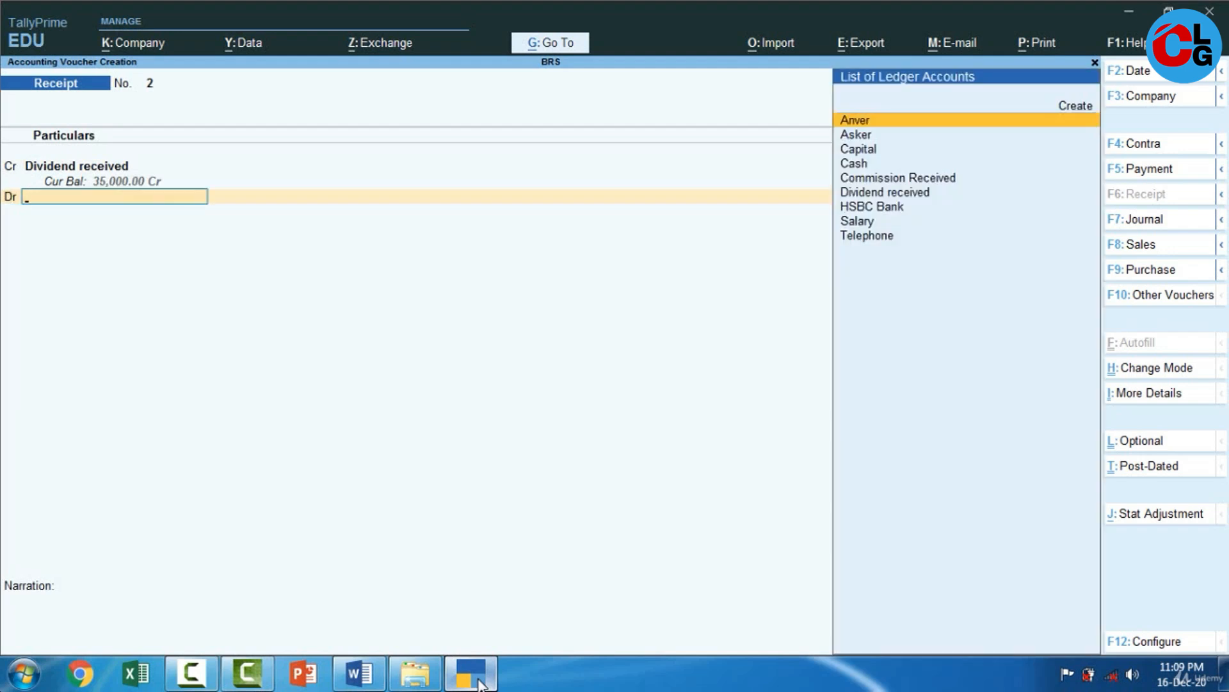
Choose HSBC Bank as the debit ledger of the receipt voucher and accept 35,000.00 as its amount.
key("Down")
key("Down")
key("Down")
key("Down")
key("Down")
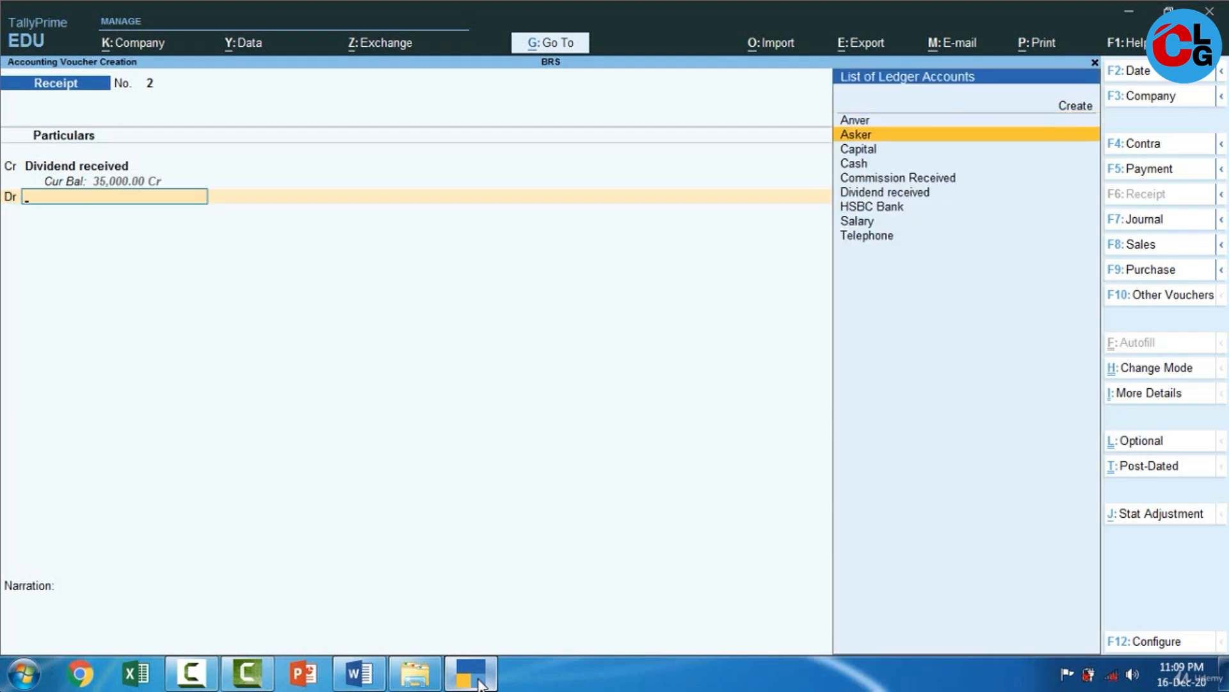
key("Down")
key("Return")
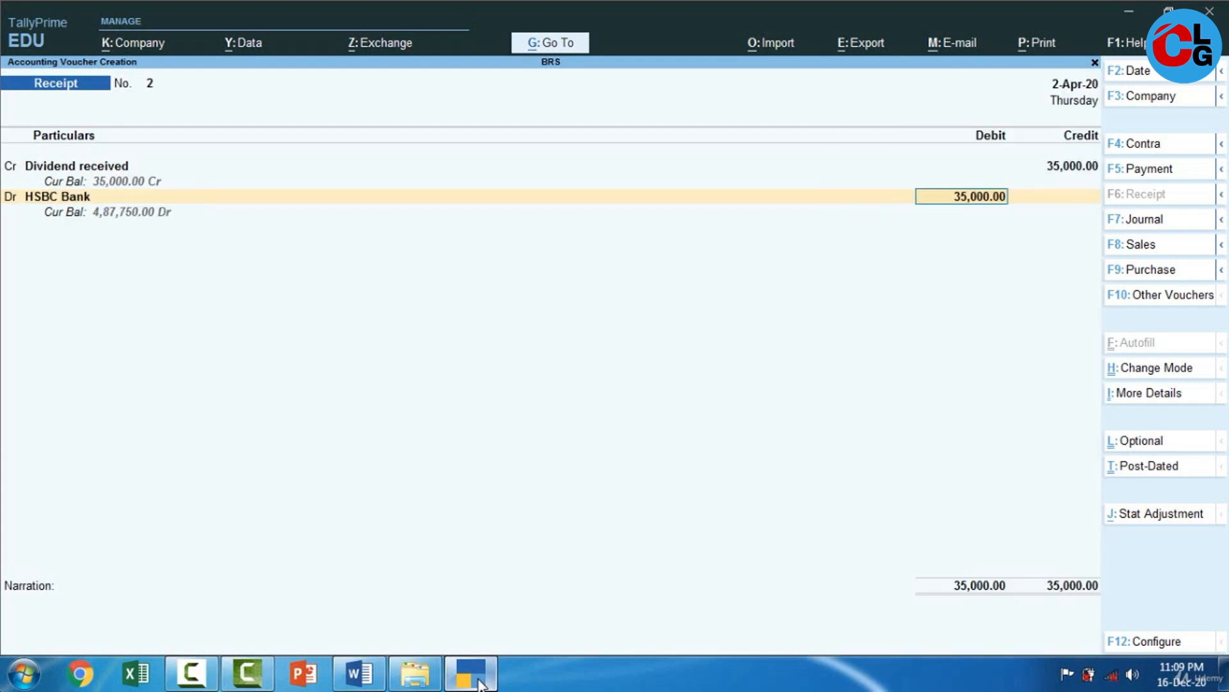
key("Return")
Look up the dividend cheque in Word, enter instrument number 13555 for HSBC Bank and save the receipt without a narration.
key("Return")
key("Return")
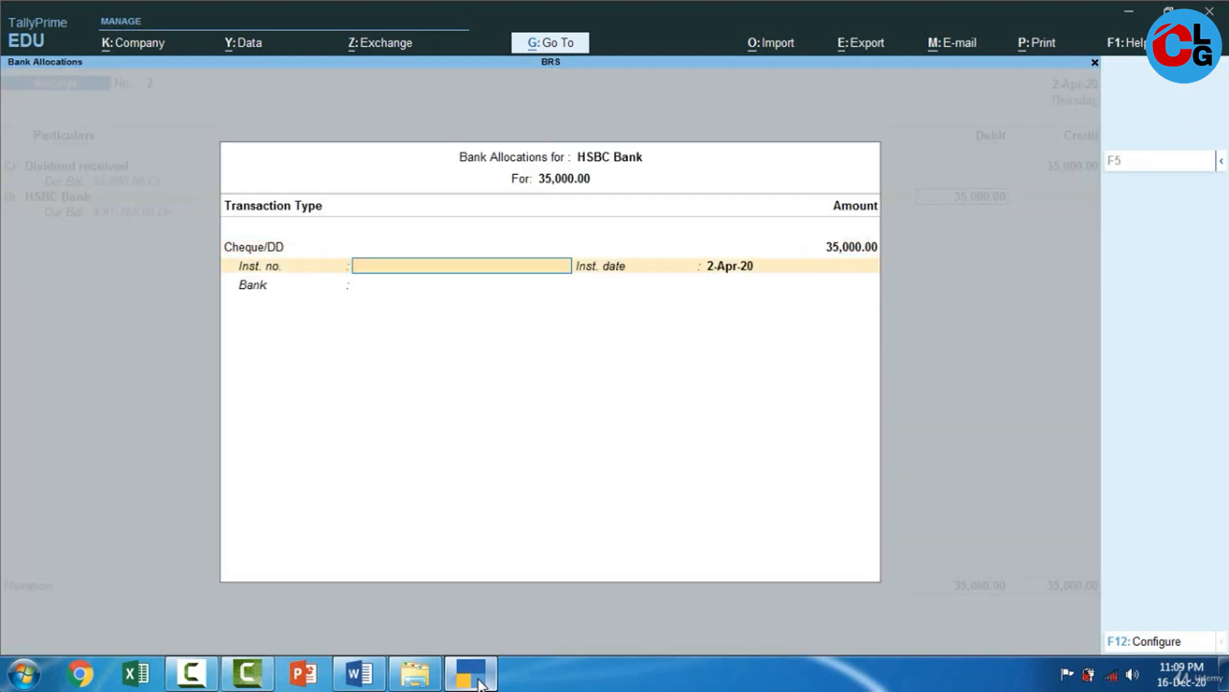
left_click(479, 683)
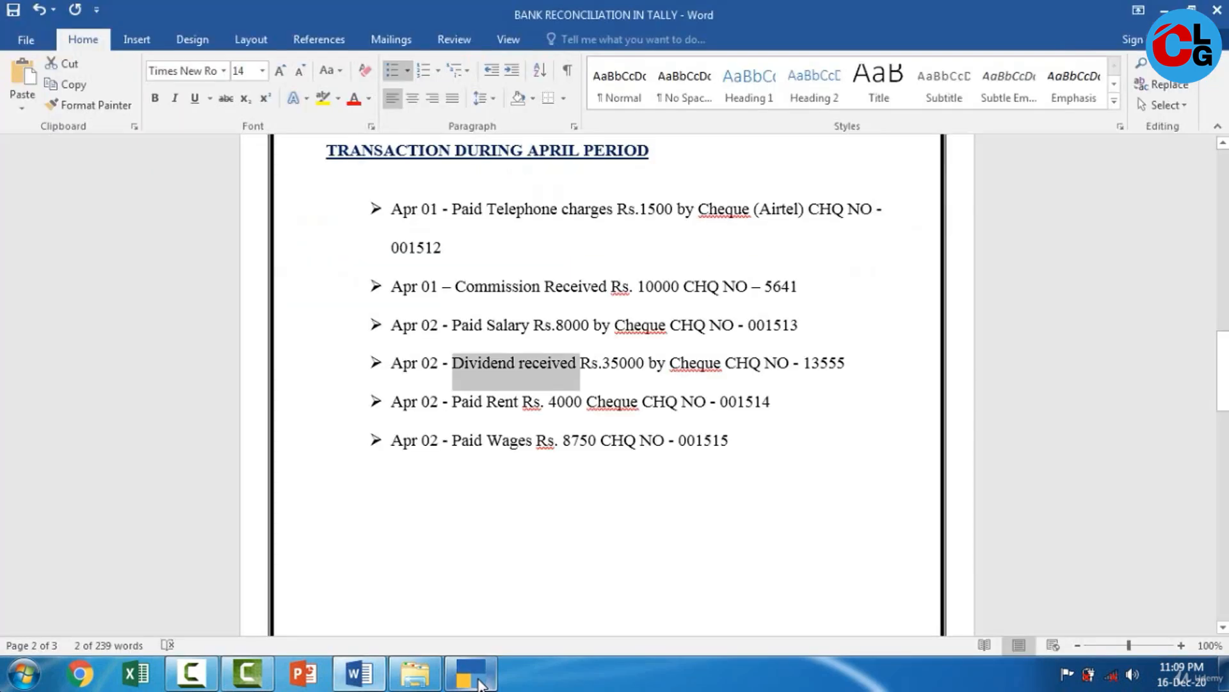
left_click(479, 684)
type("13555")
key("Return")
key("Return")
key("Return")
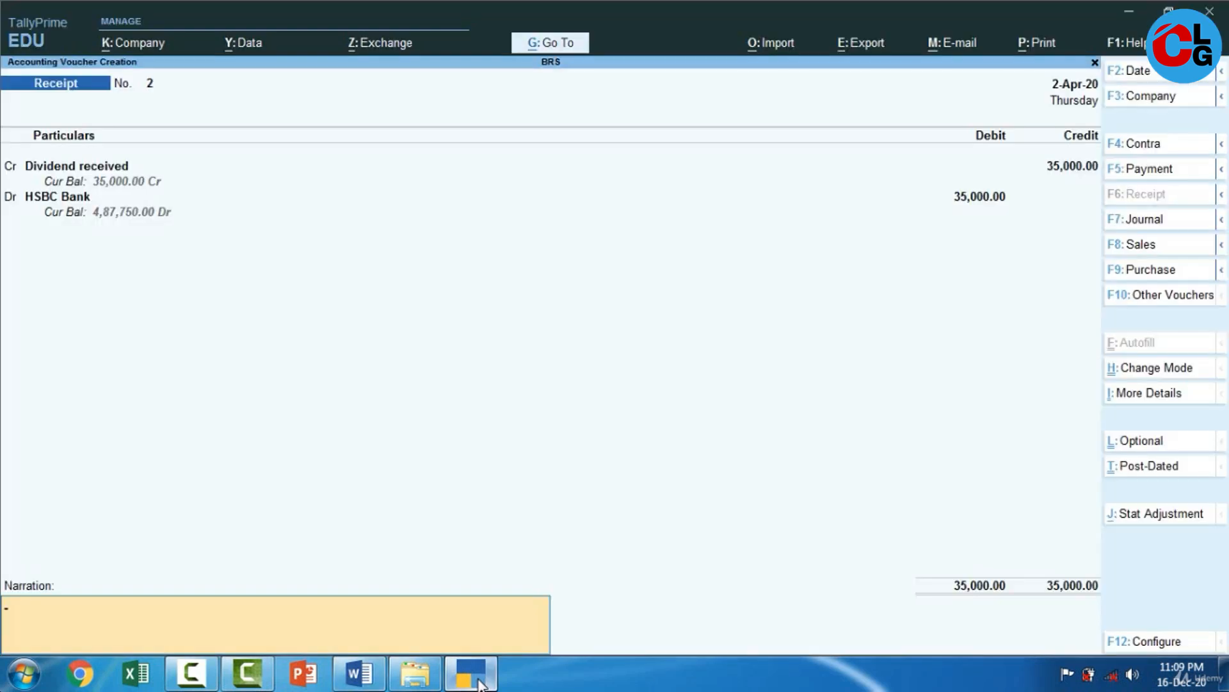
key("Return")
key("Return")
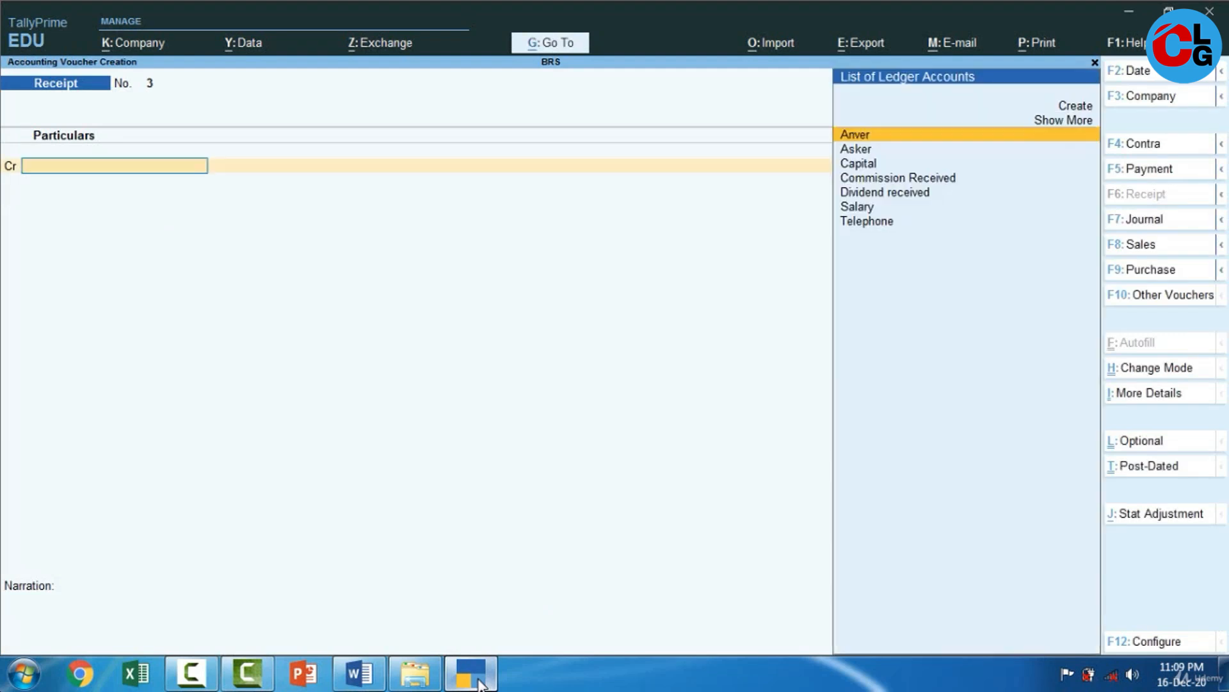
Review the April transactions in the Word document and switch the TallyPrime voucher type to Payment.
left_click(479, 683)
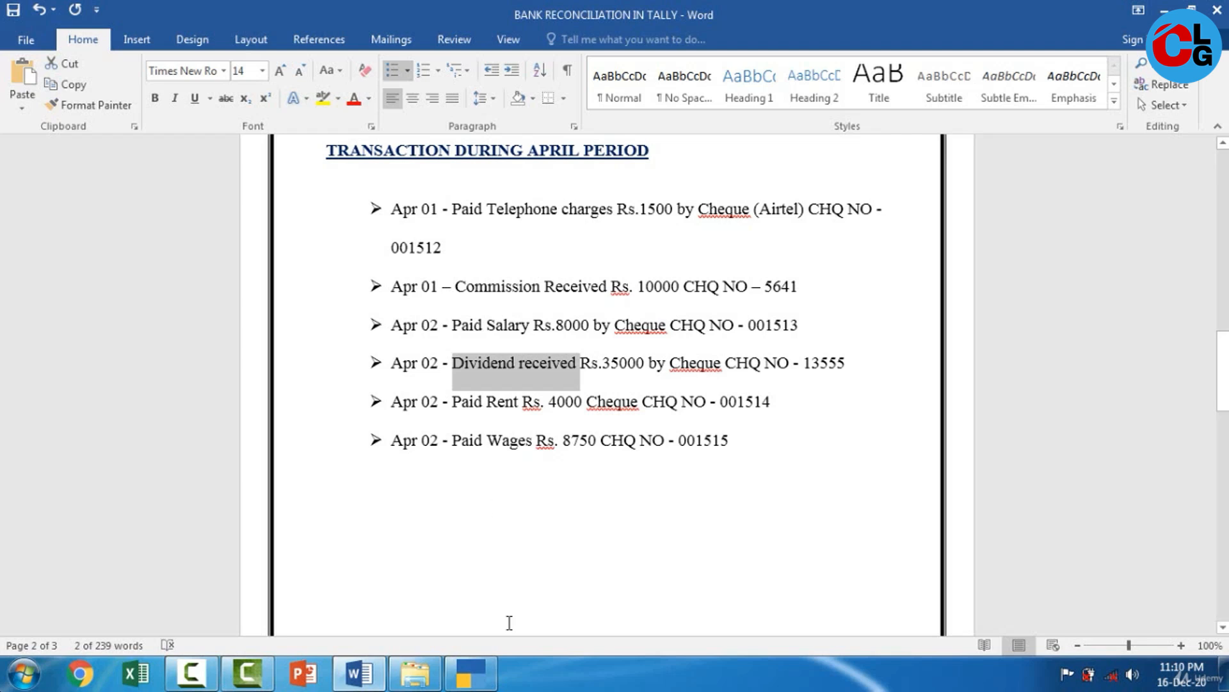
left_click(486, 684)
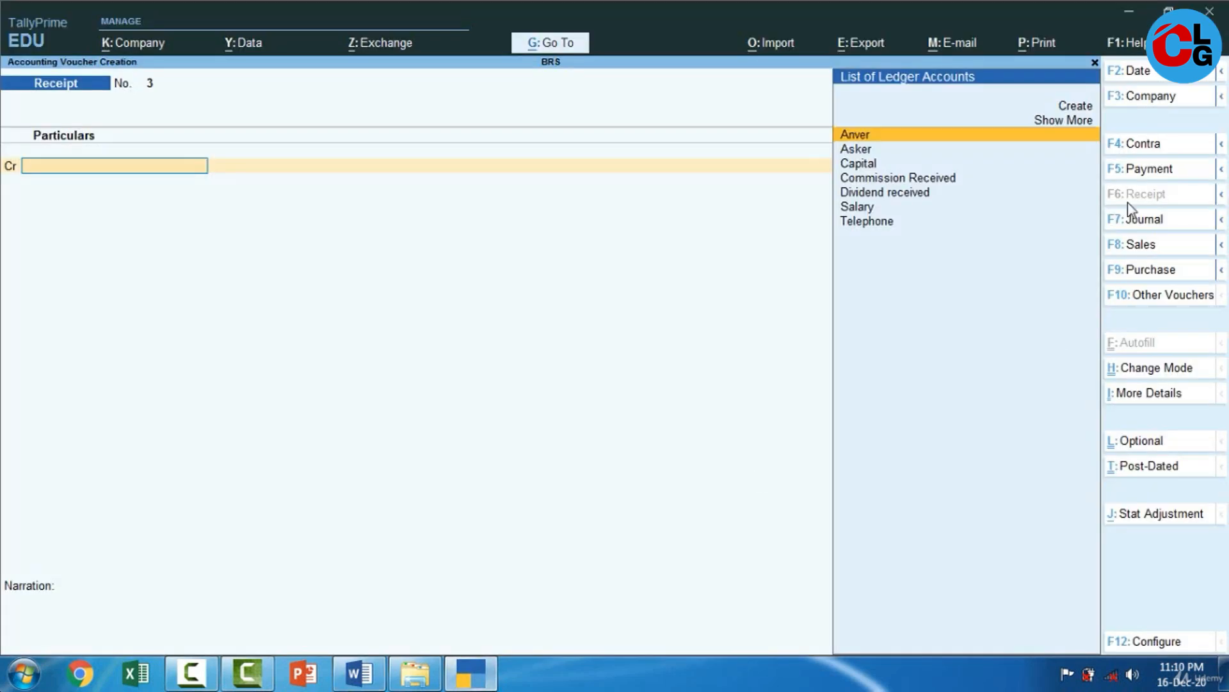
left_click(1149, 169)
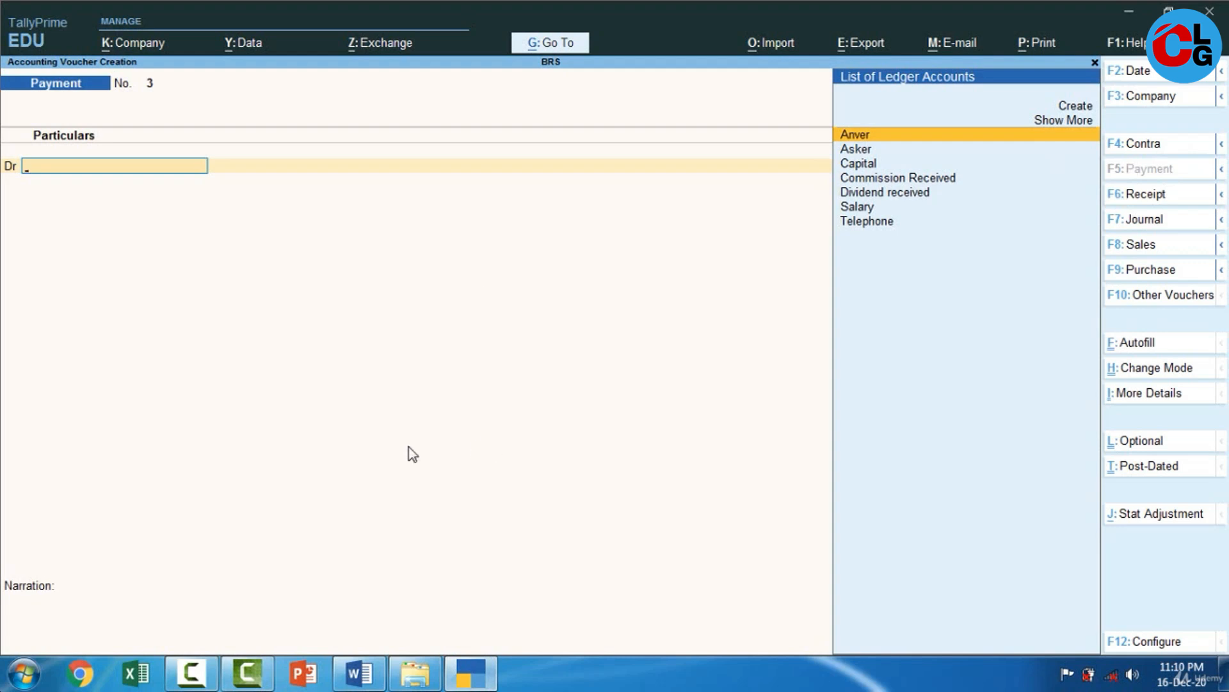
key("alt")
type("R")
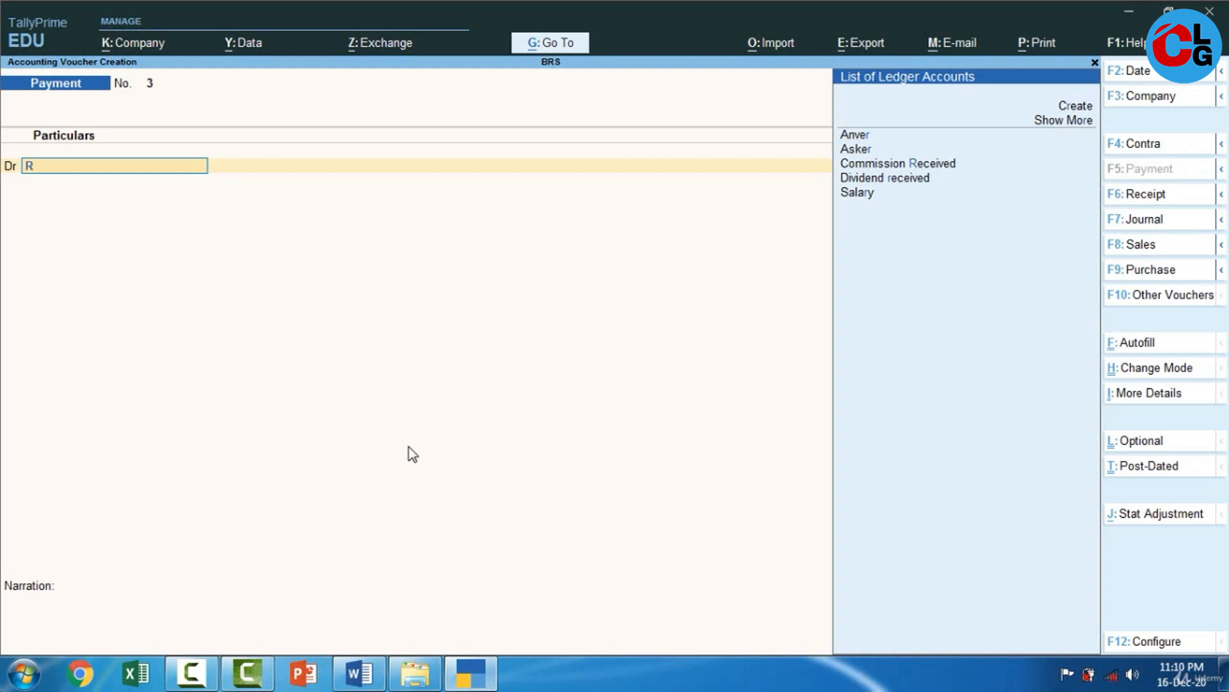
key("BackSpace")
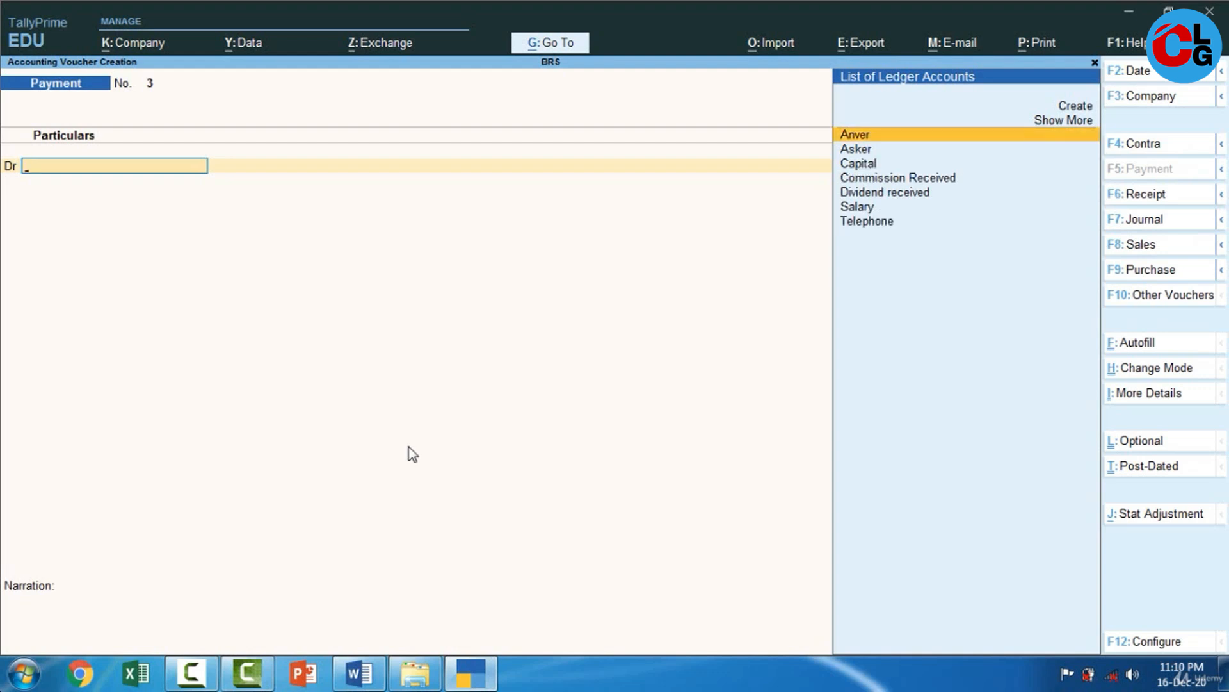
Create a Rent ledger under Indirect Expenses from the payment voucher, keeping the other defaults.
key("alt+c")
type("Rent")
key("Return")
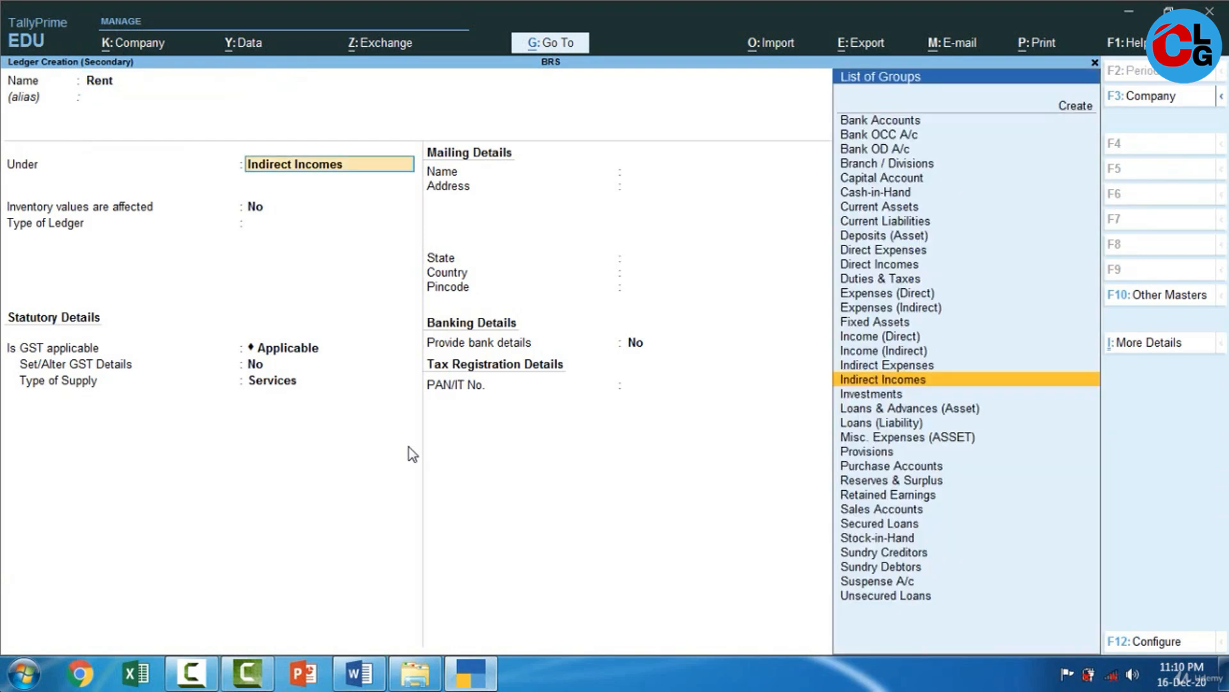
type("In")
key("Down")
key("Down")
key("Down")
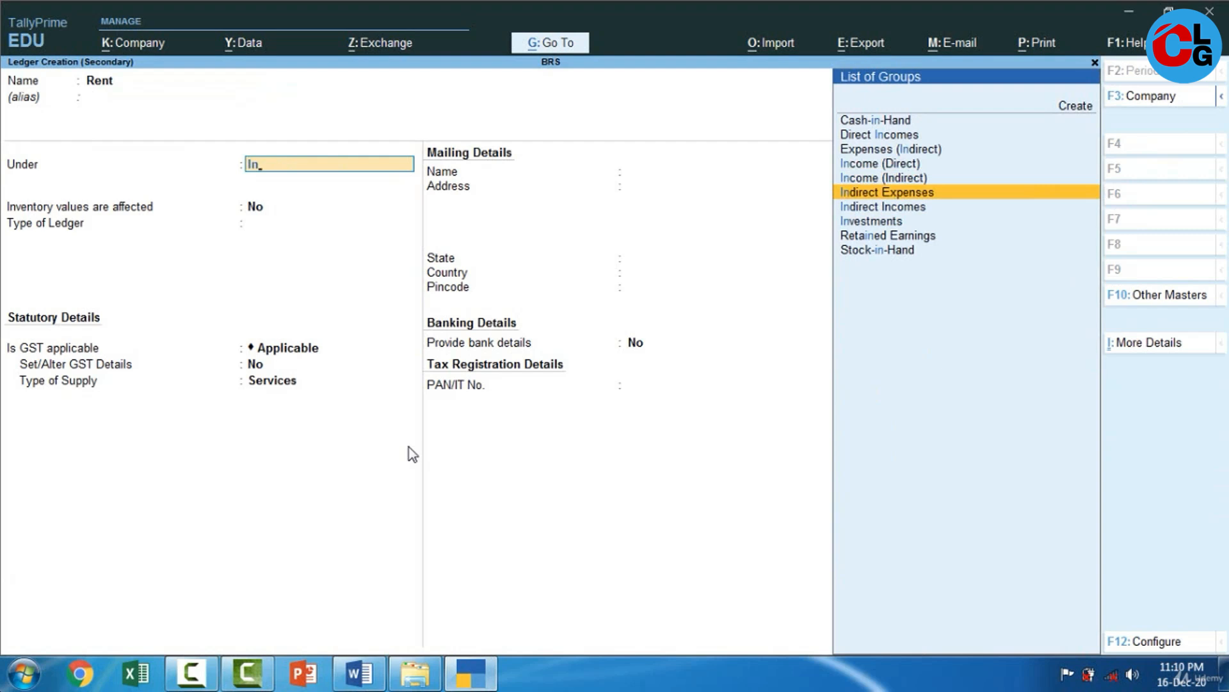
key("Return")
key("Return")
key("Return")
key("Return")
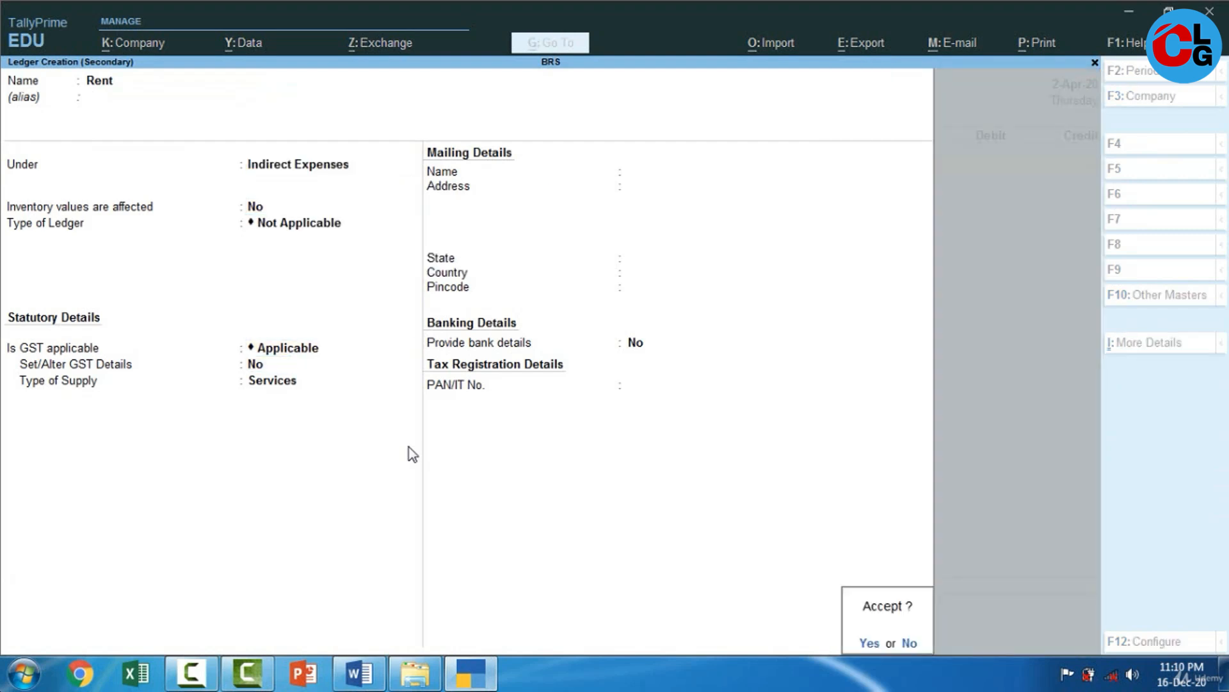
key("Return")
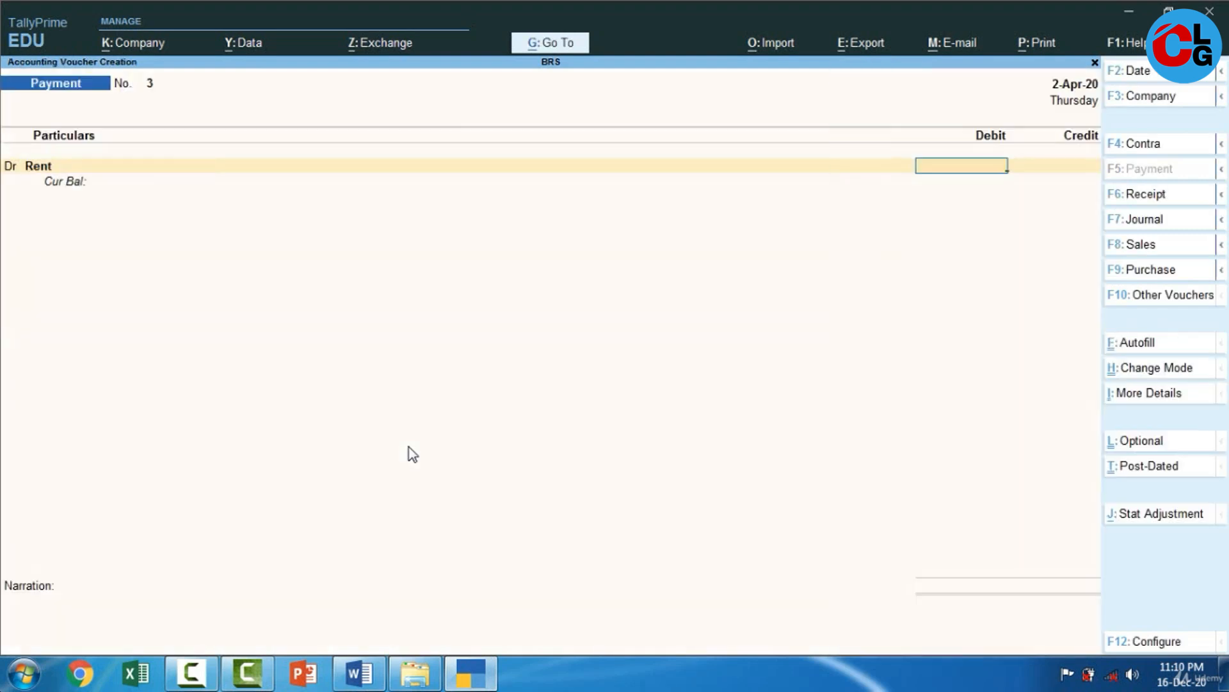
Highlight the Apr 02 rent transaction in Word and debit Rent with 4000 in the TallyPrime payment voucher.
key("alt+Tab")
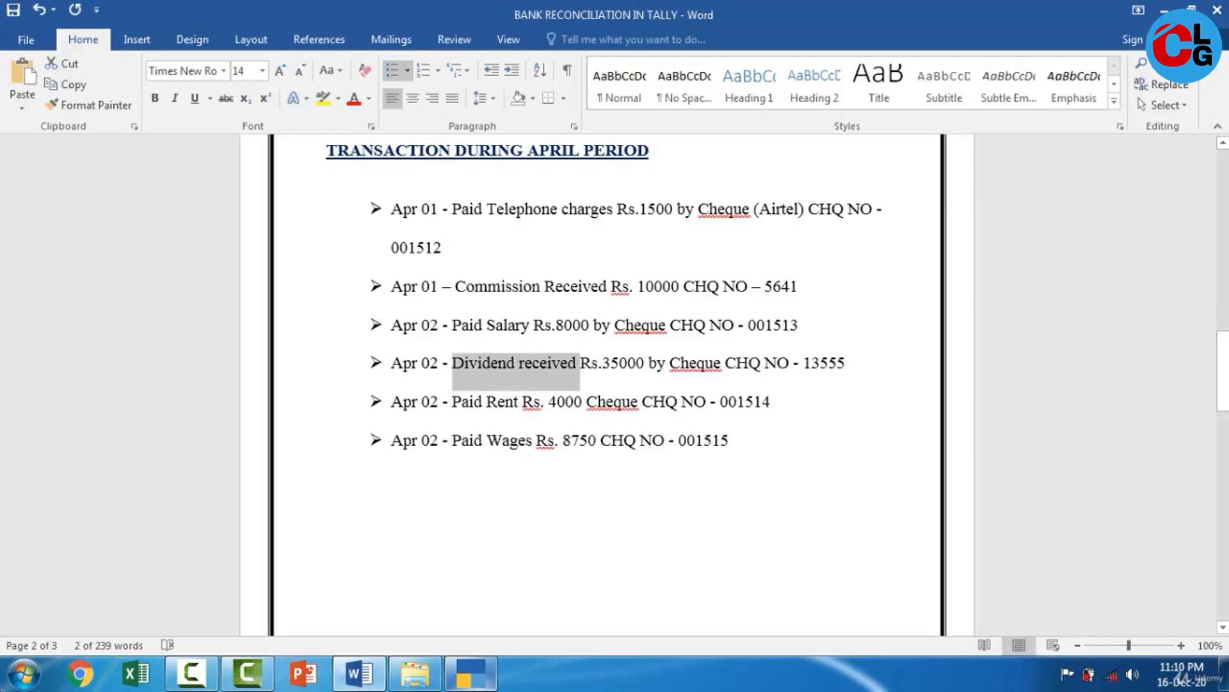
left_click_drag(399, 401, 743, 400)
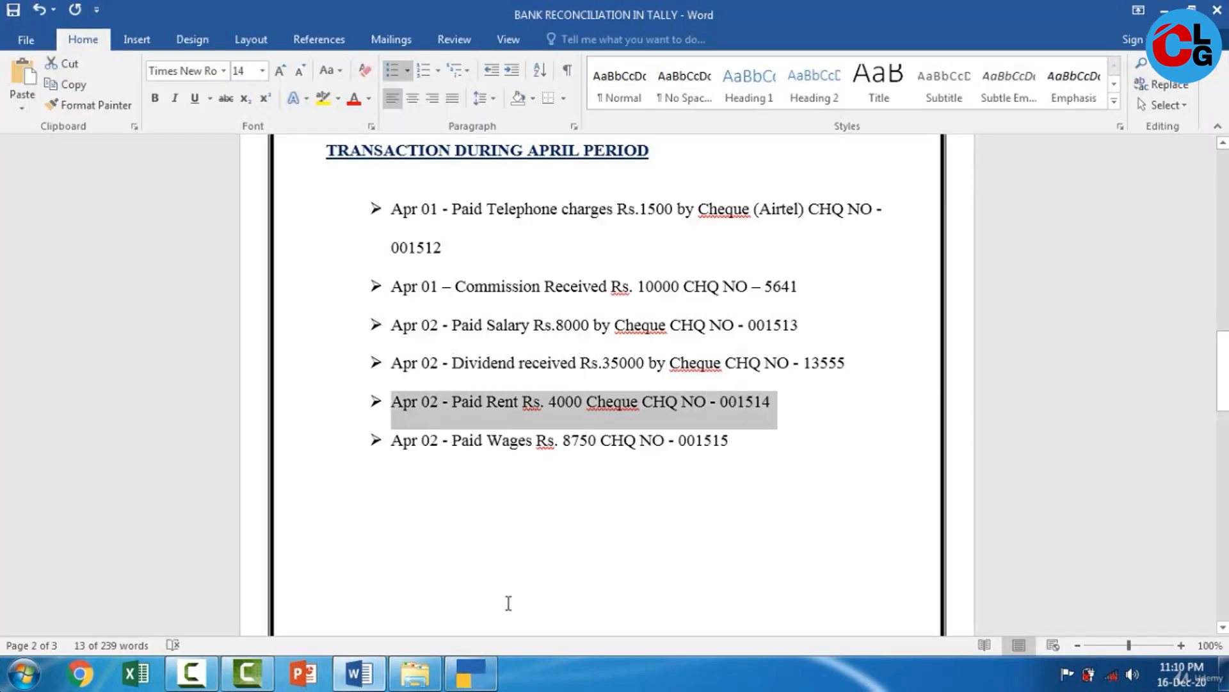
left_click(479, 683)
type("400")
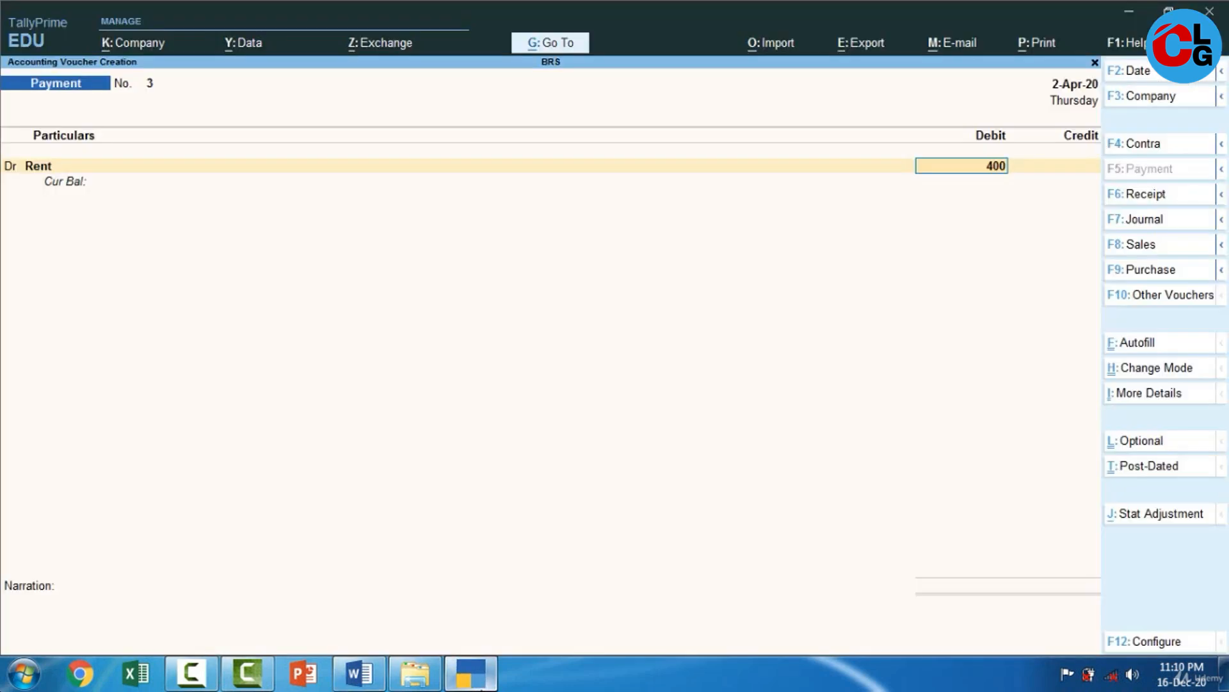
type("0")
key("Return")
key("Return")
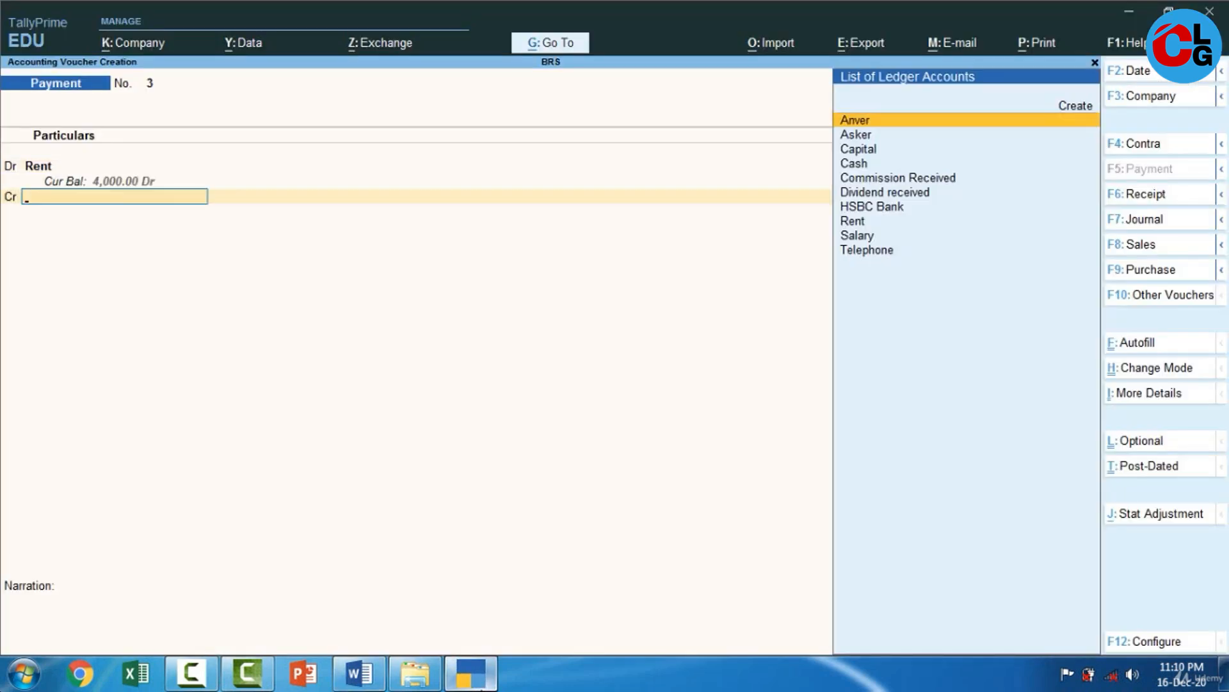
Credit HSBC Bank with the 4,000.00 rent and allocate cheque number 001514 dated 2-Apr-20.
type("B")
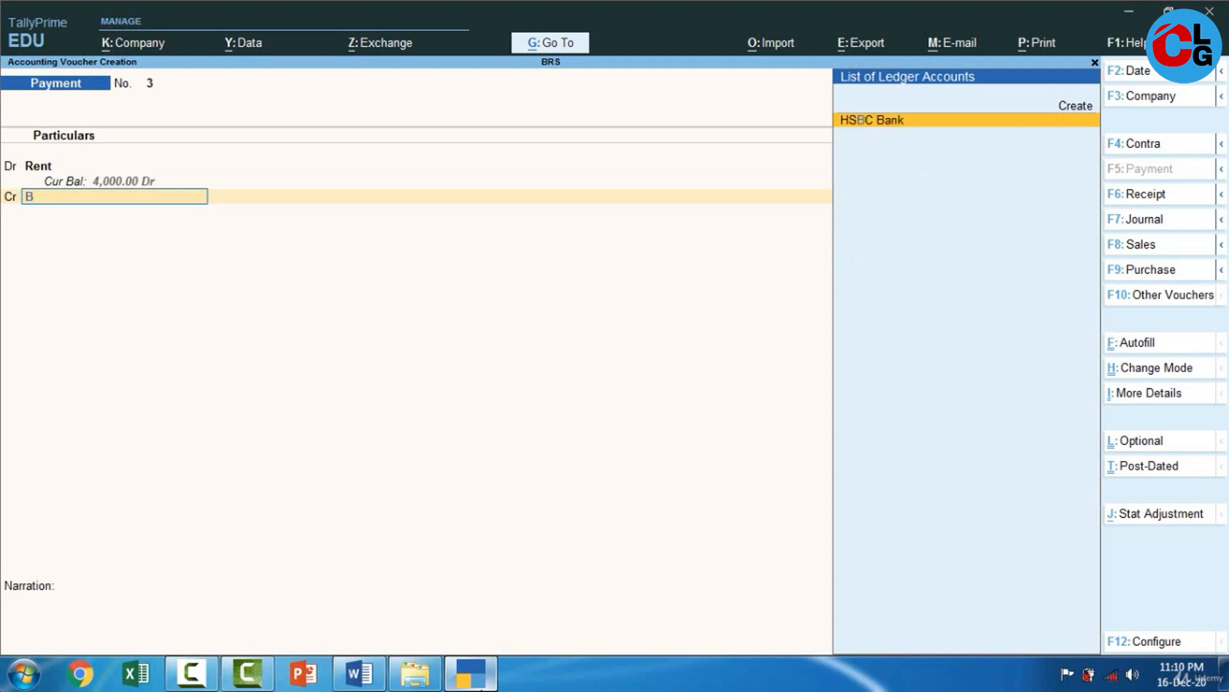
key("Return")
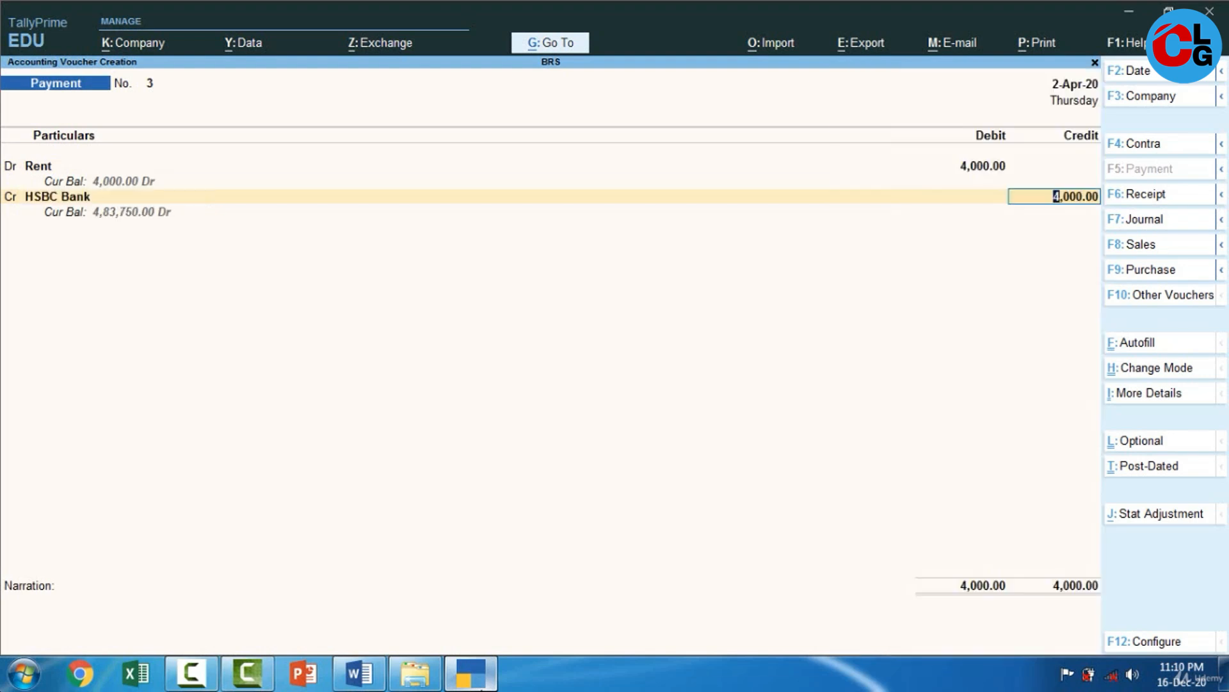
key("Return")
key("Return")
key("Return")
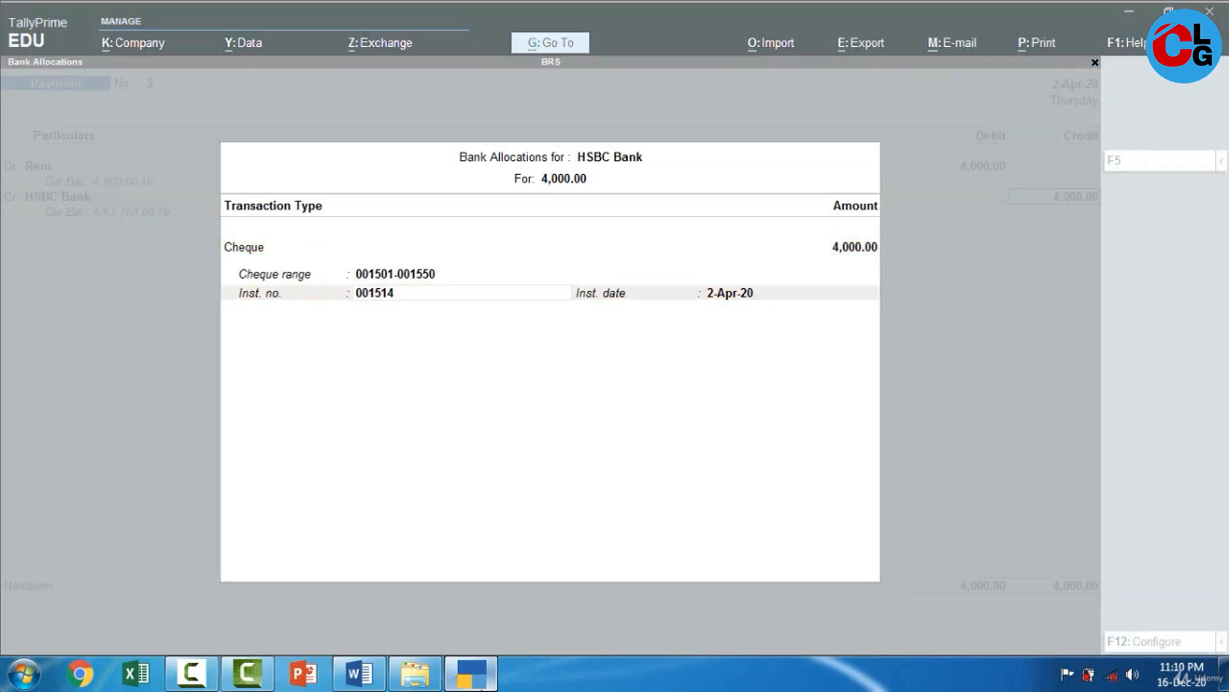
type("001514")
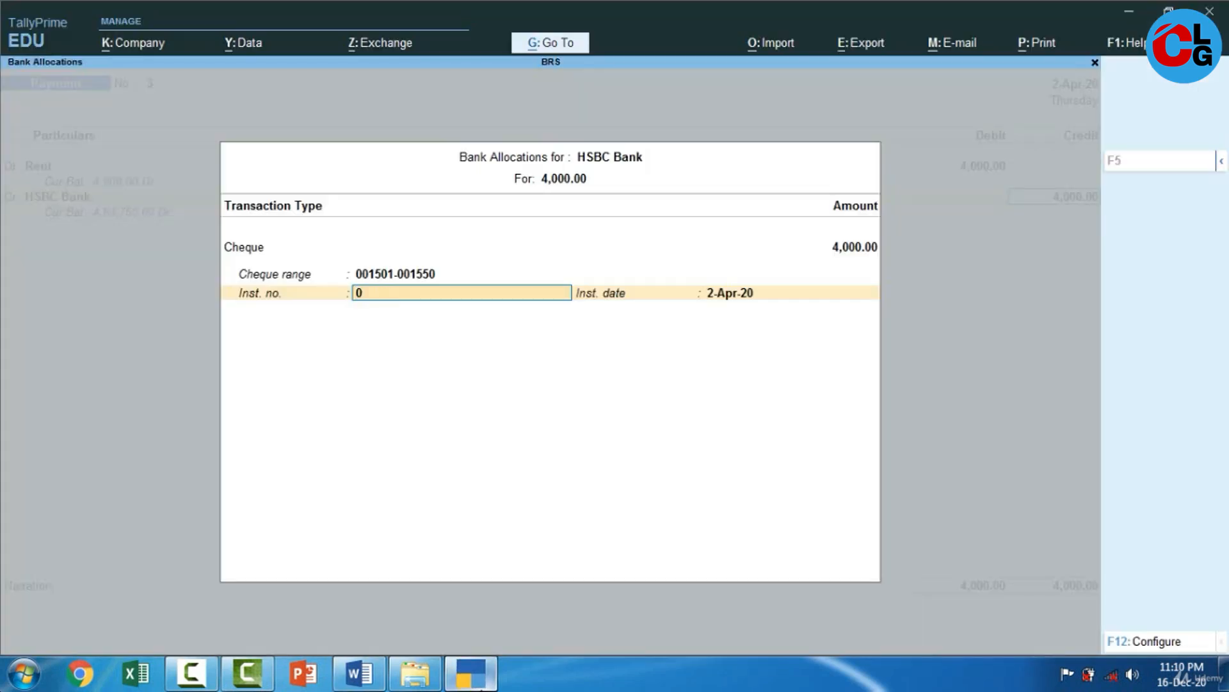
key("Return")
key("Return")
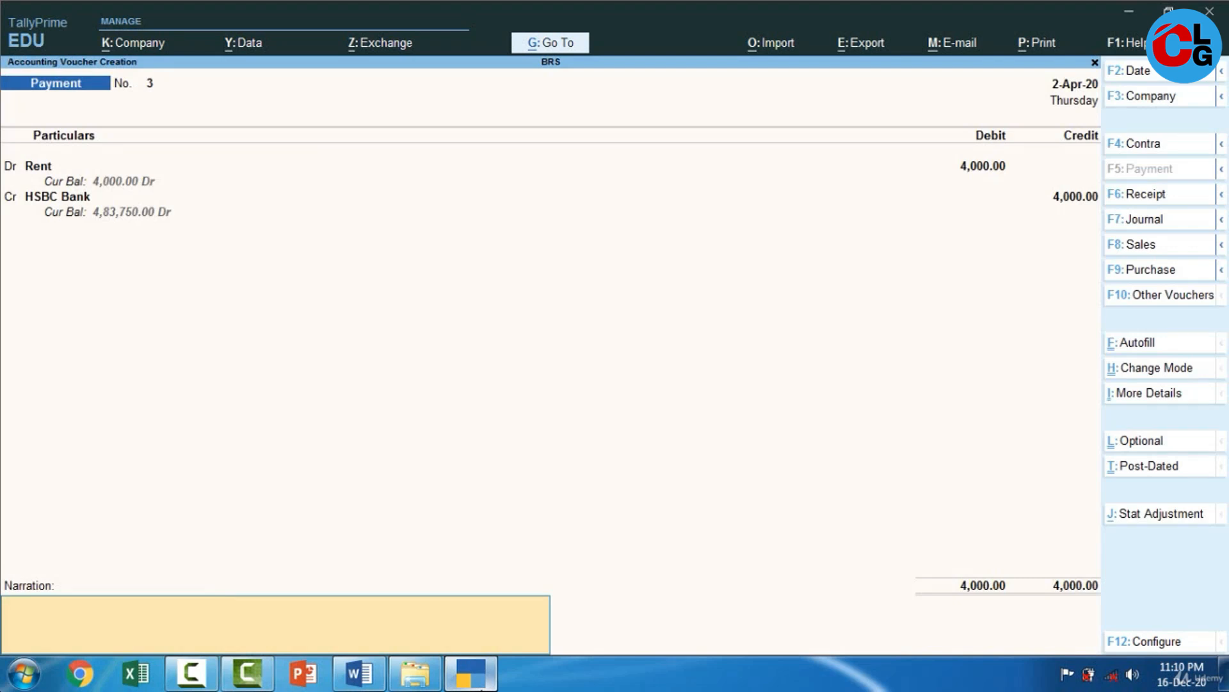
Enter the narration CHQ-001514 for the rent payment and save the voucher.
key("ctrl")
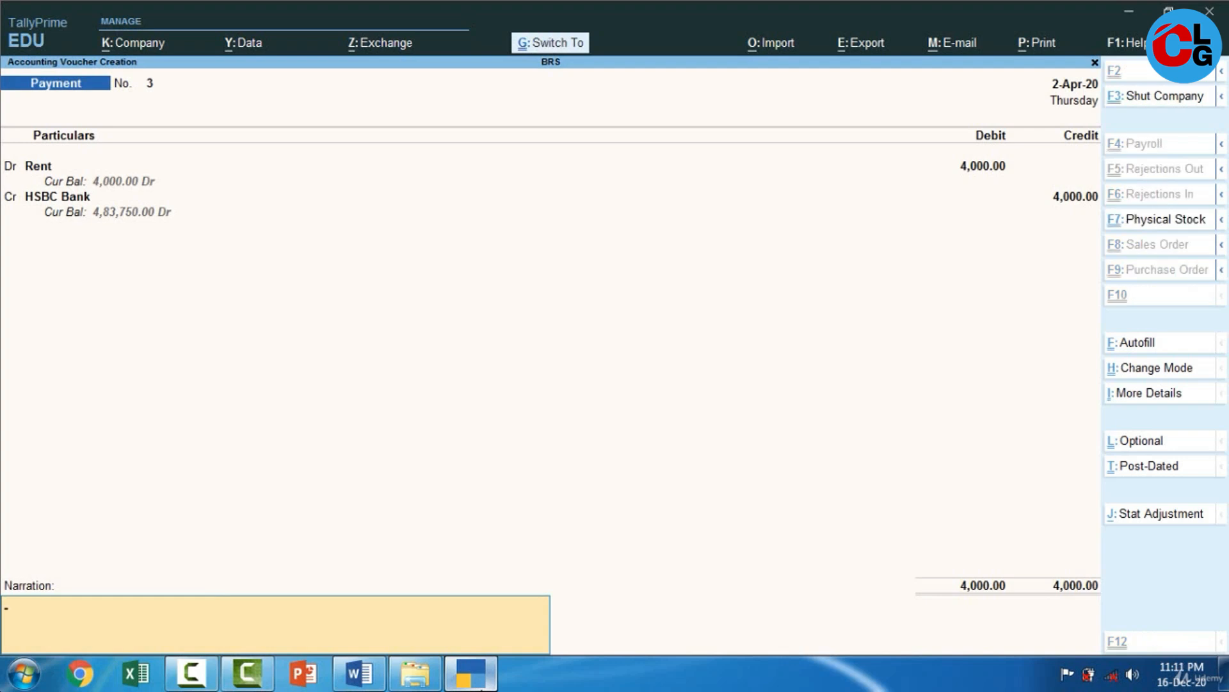
type("C")
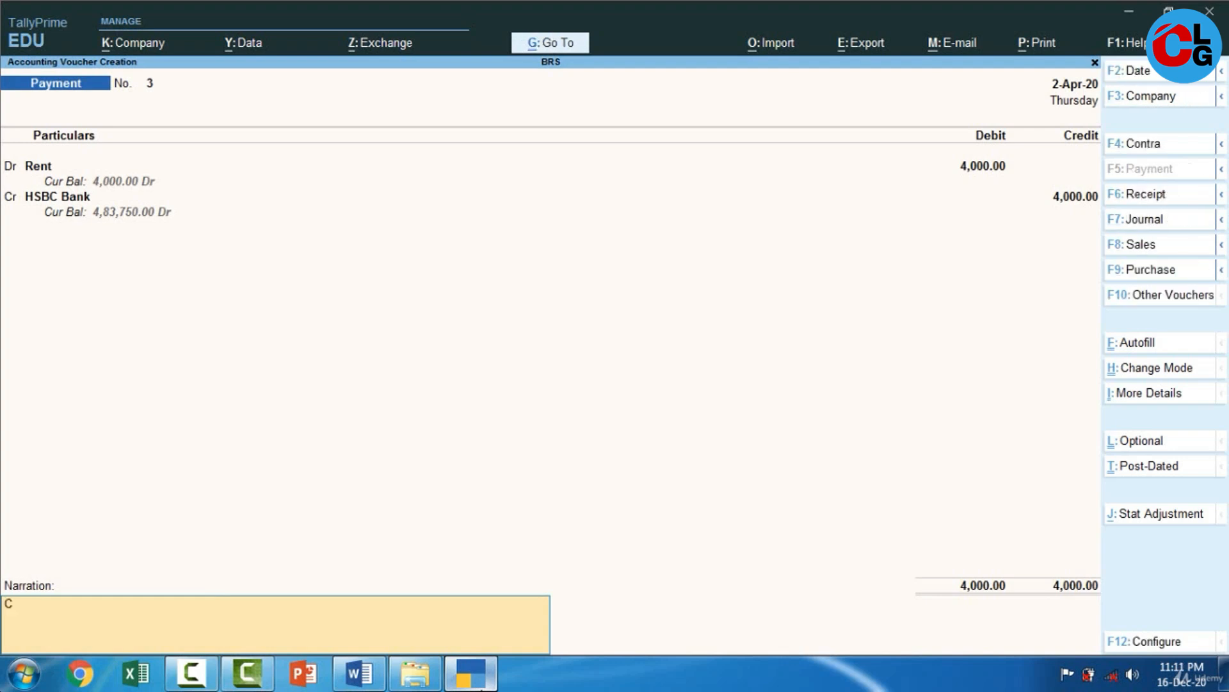
type("h")
key("BackSpace")
type("HQ-")
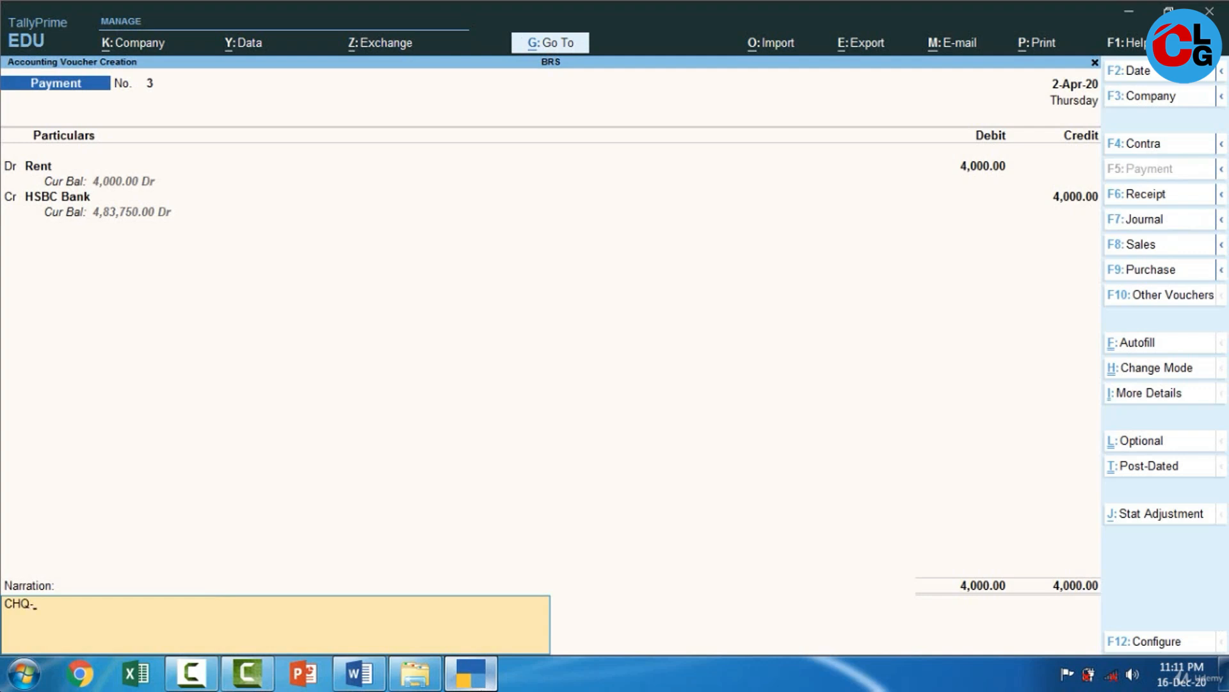
left_click(487, 680)
left_click(487, 680)
type("-001514")
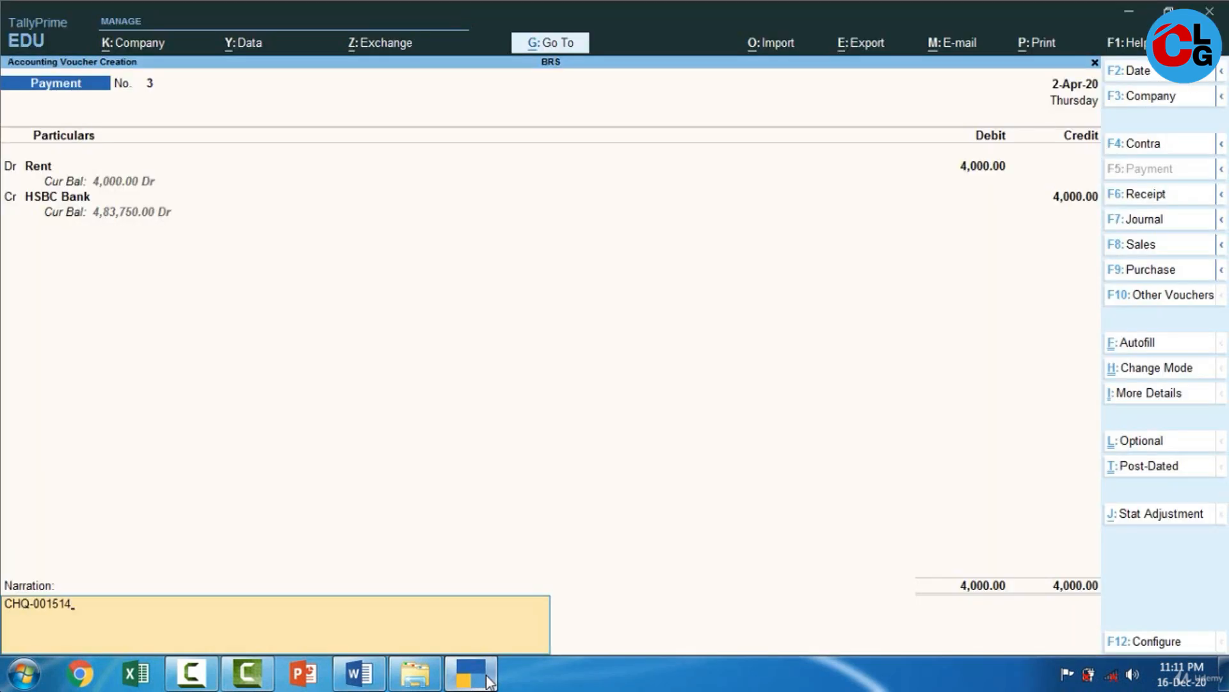
left_click(487, 680)
left_click(489, 680)
key("Return")
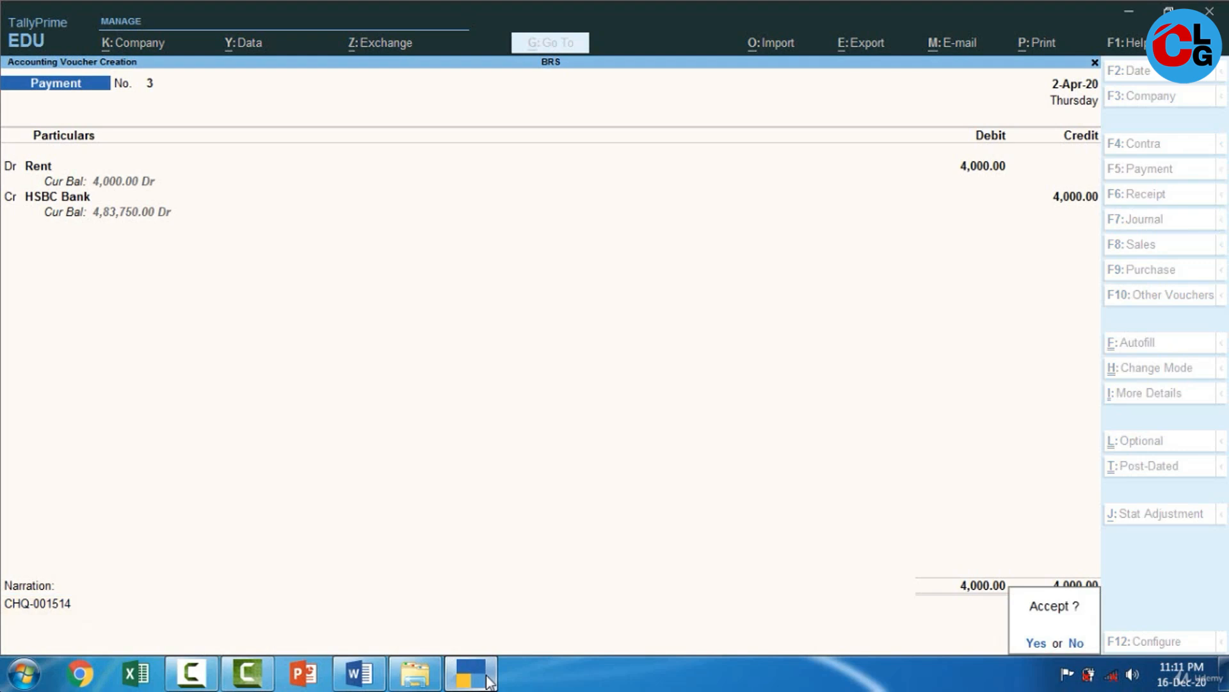
key("Return")
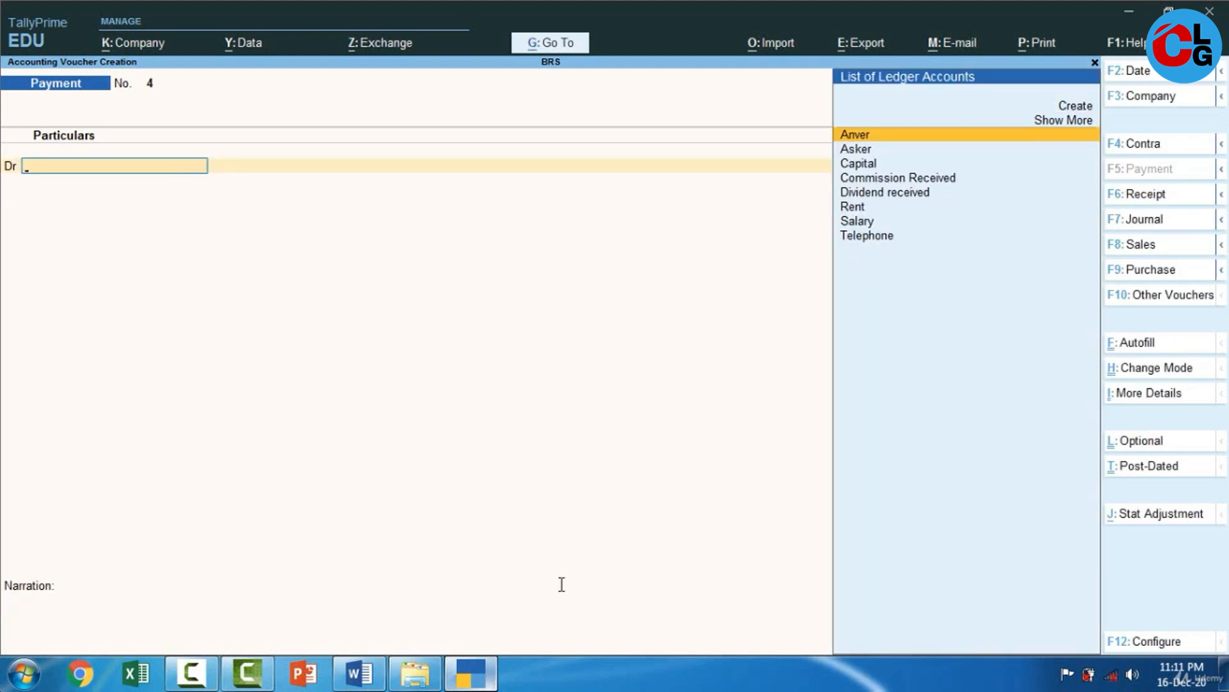
Highlight the Apr 02 wages transaction in the Word document and return to the new TallyPrime payment voucher.
key("alt+Tab")
left_click_drag(745, 445, 392, 439)
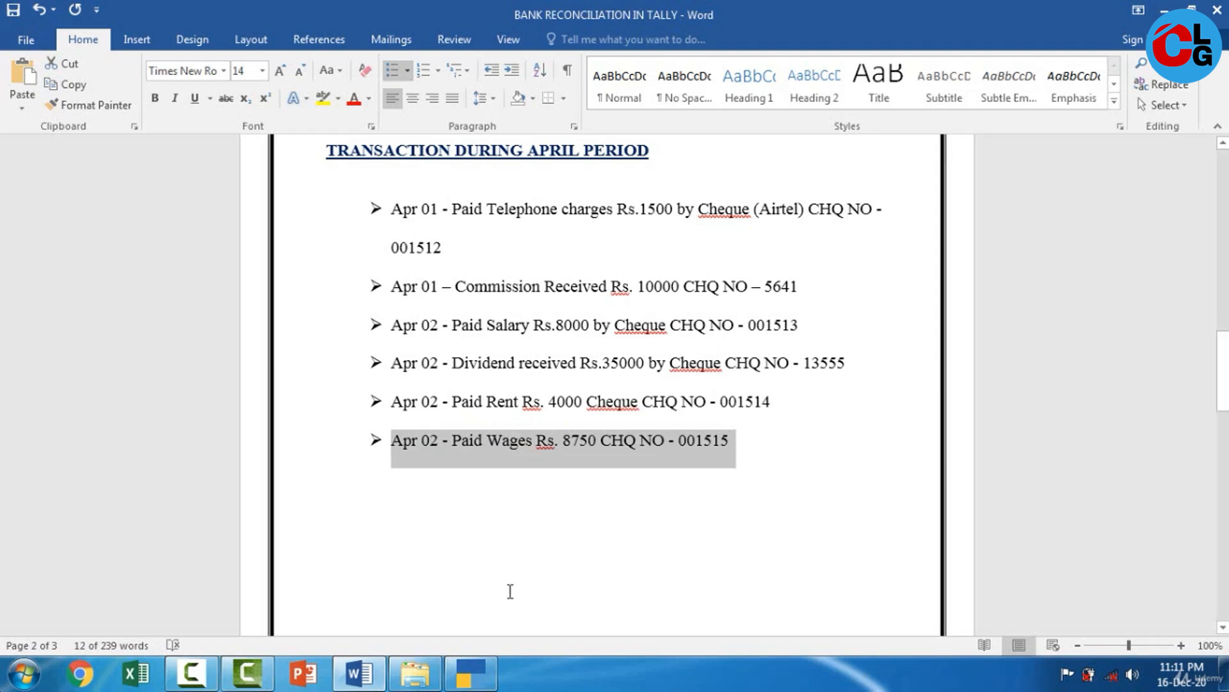
left_click(471, 672)
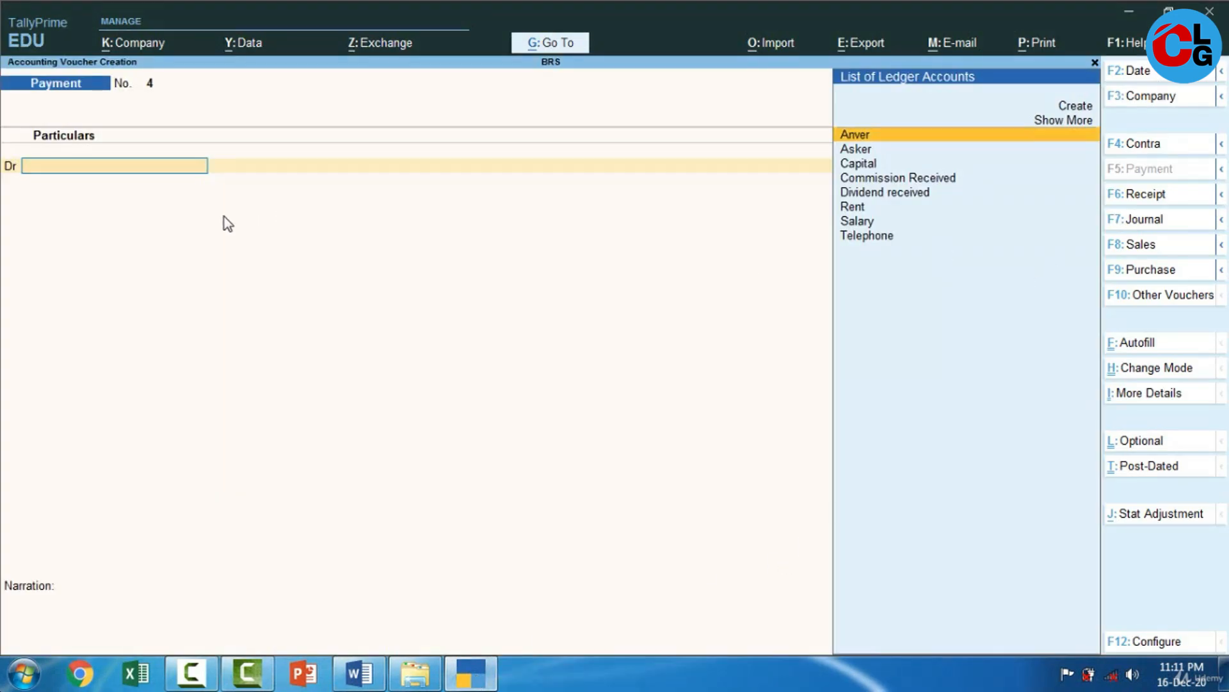
Create a Wages ledger under Indirect Expenses from within the payment voucher and use it as the debit account.
key("alt+c")
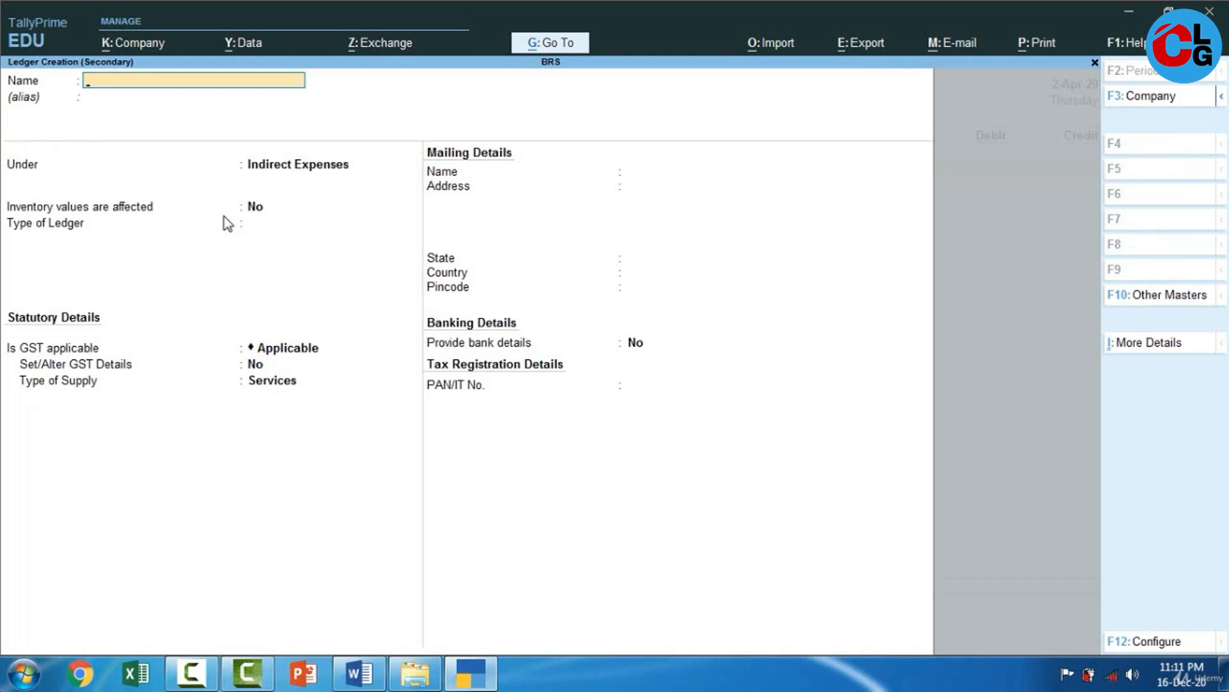
type("Wages")
key("Return")
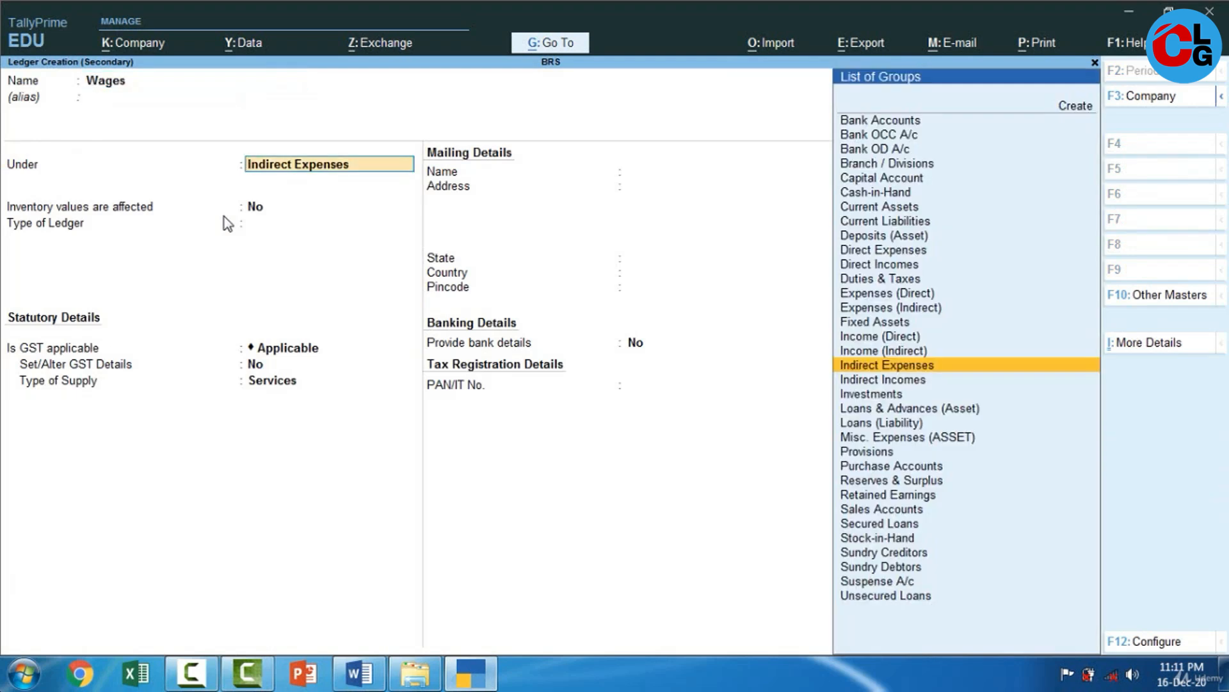
key("Return")
key("Return")
key("Return")
key("Return")
Check the wages amount in the Word document and debit Wages with 8750 in the payment voucher.
left_click(473, 672)
left_click(474, 673)
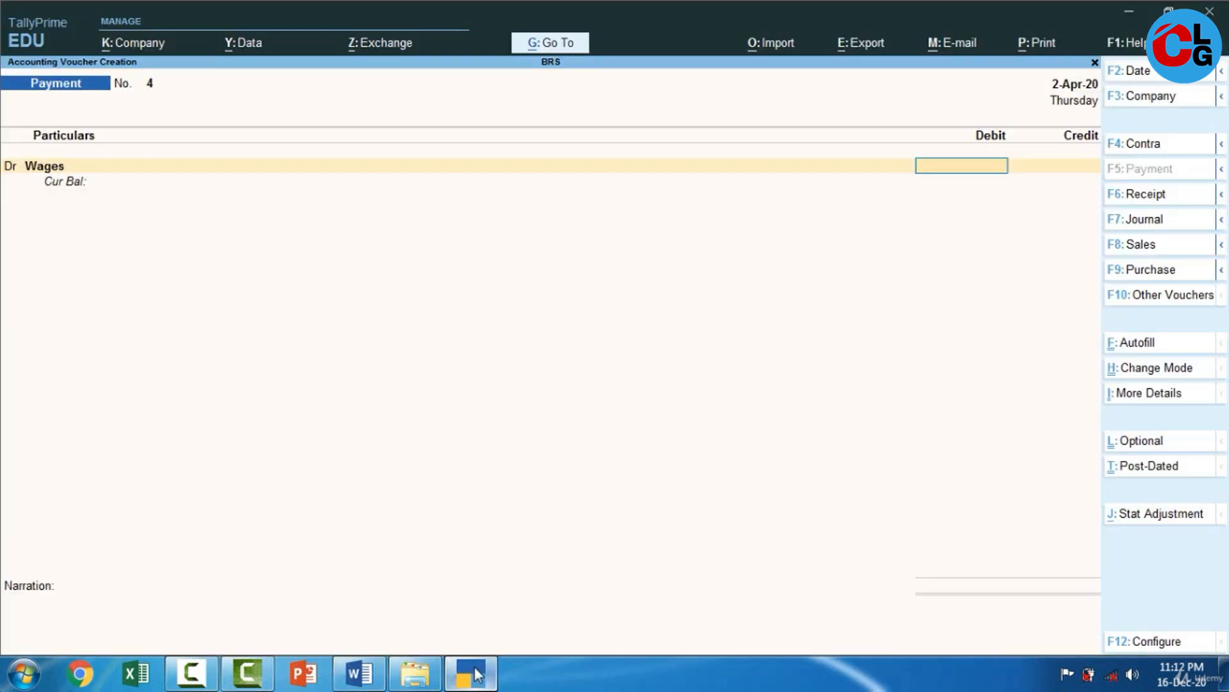
left_click(474, 672)
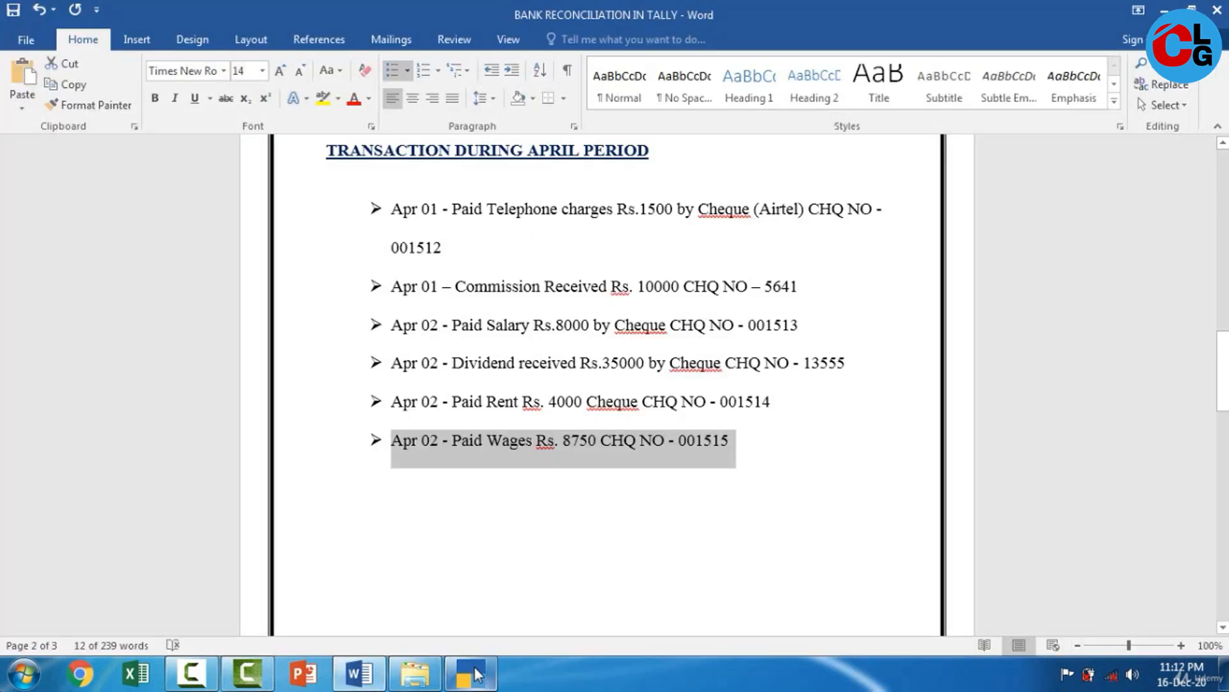
left_click(474, 672)
type("8750")
key("Return")
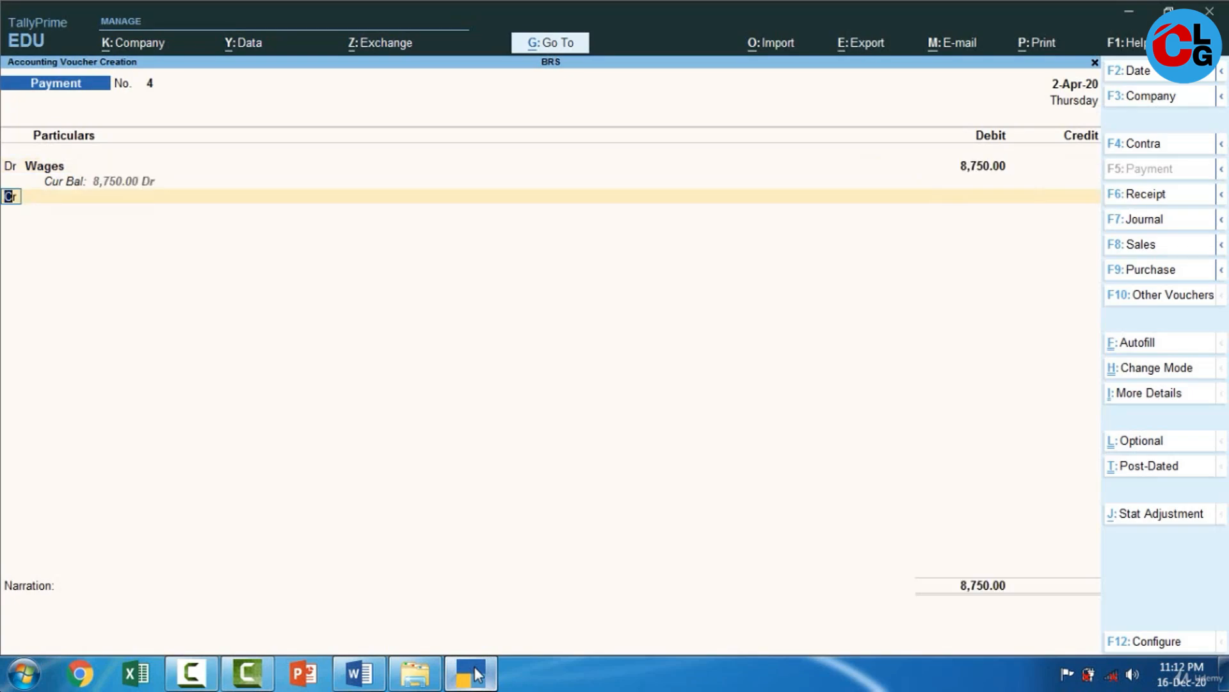
Recheck the wages transaction in Word and select HSBC Bank as the credit account of the payment voucher.
left_click(474, 672)
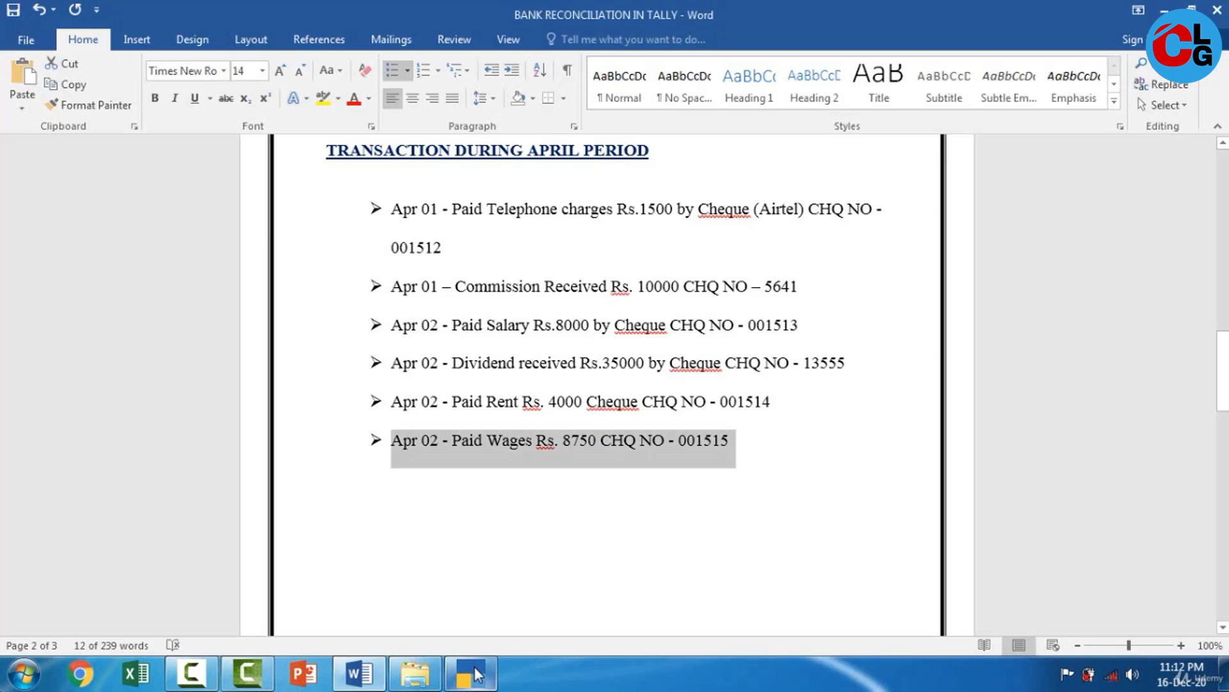
left_click(474, 673)
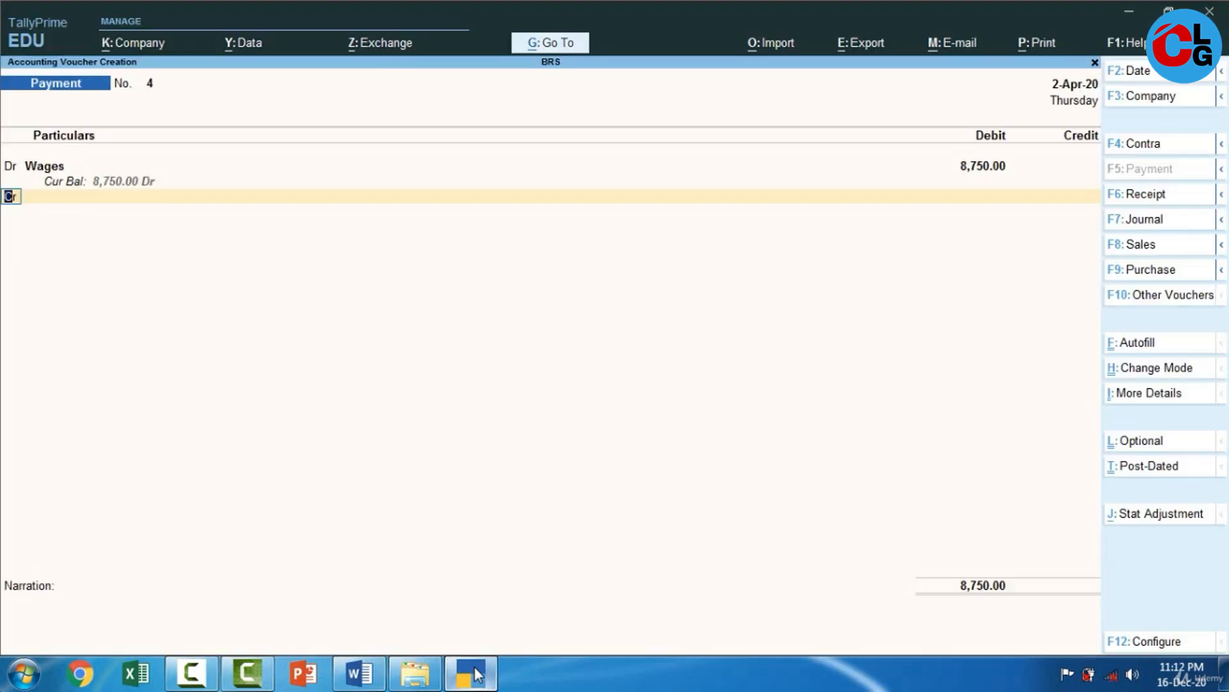
key("Return")
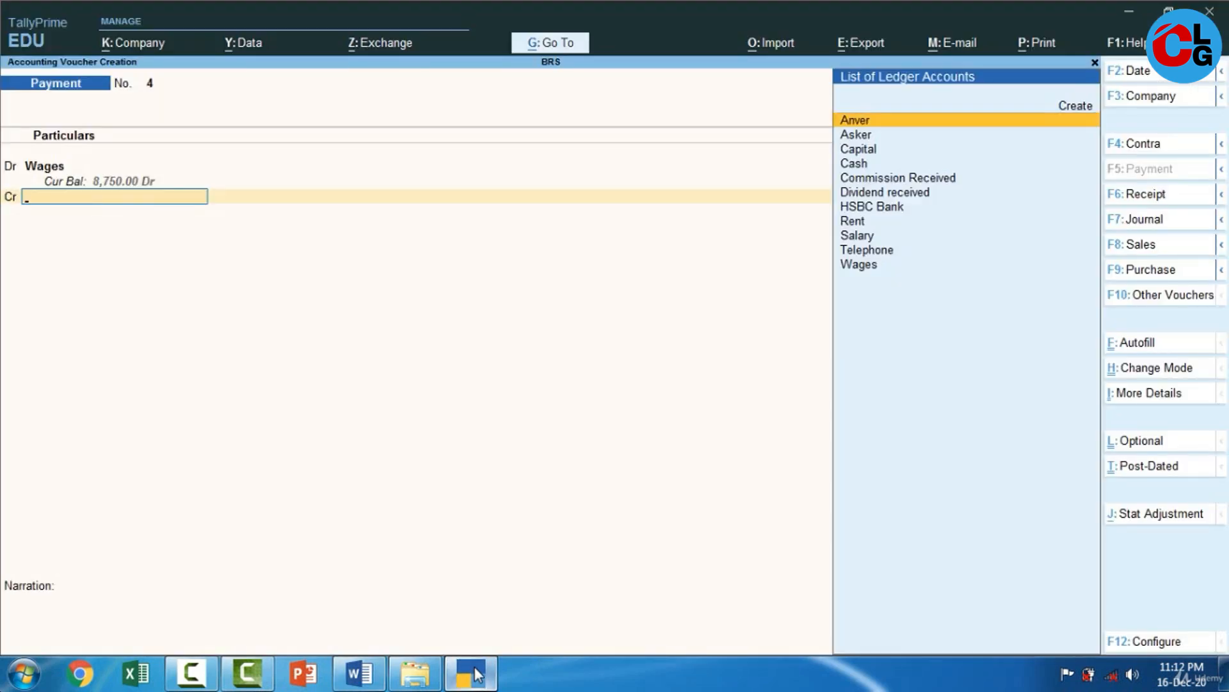
key("Down")
key("Down")
key("Down")
key("Down")
key("Down")
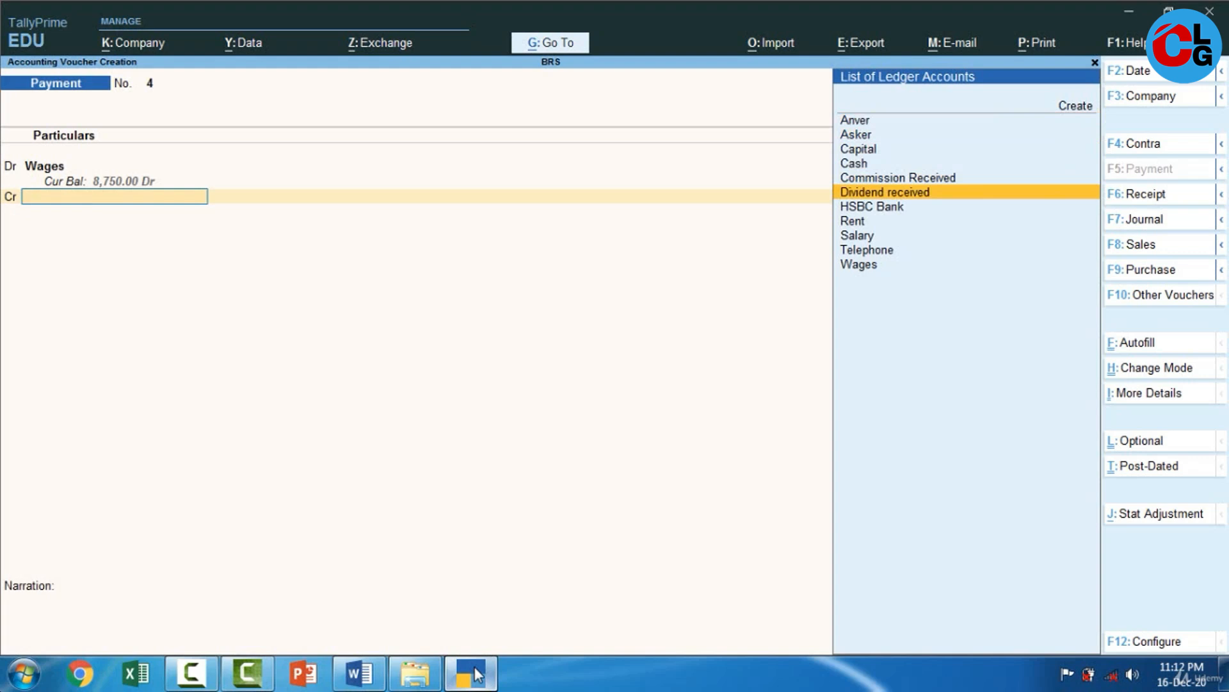
key("Down")
key("Return")
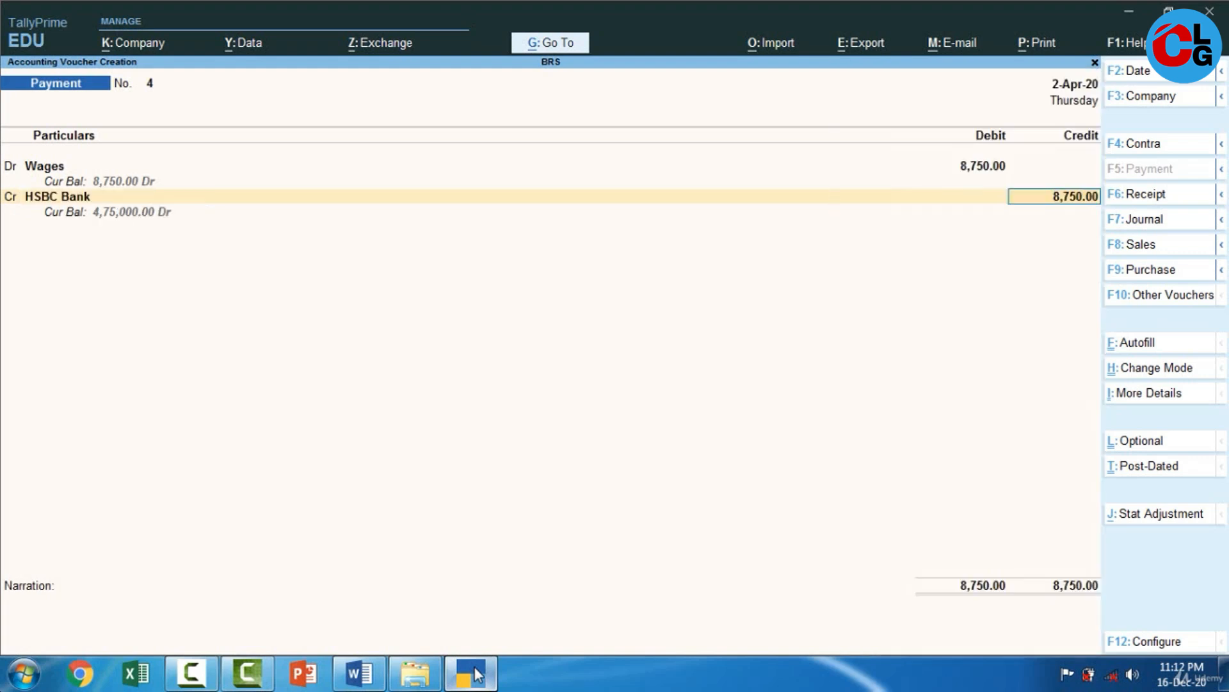
Accept the 8,750.00 credit and allocate cheque number 001515 dated 2-Apr-20, checking the number against the Word document.
key("Return")
key("Return")
key("Return")
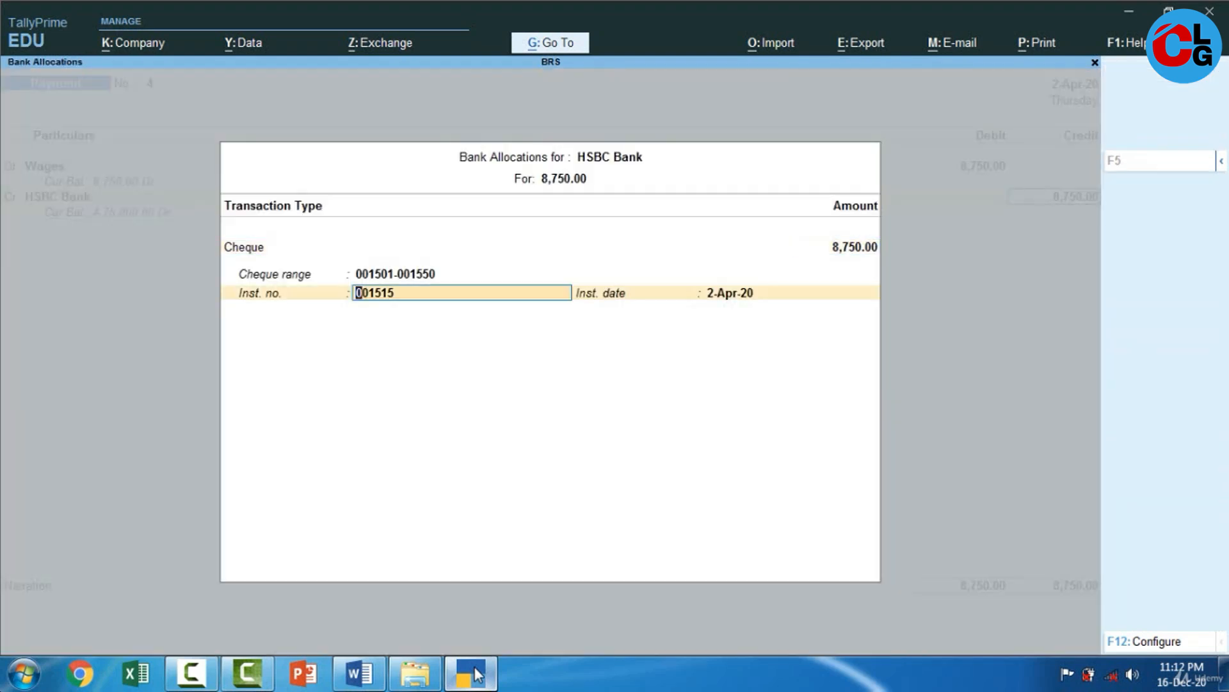
key("alt+Tab")
key("alt+Tab")
key("Return")
key("Return")
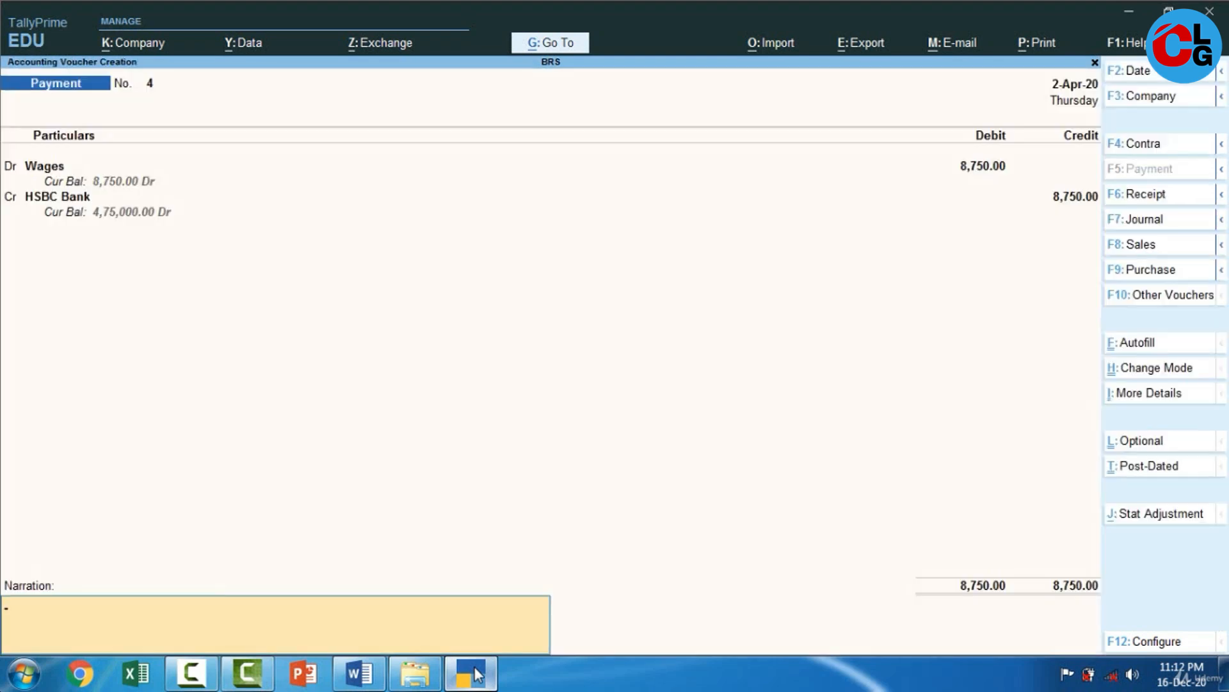
Enter the narration CHQ001515 for the wages payment and save the voucher.
type("CHQ001515")
key("Return")
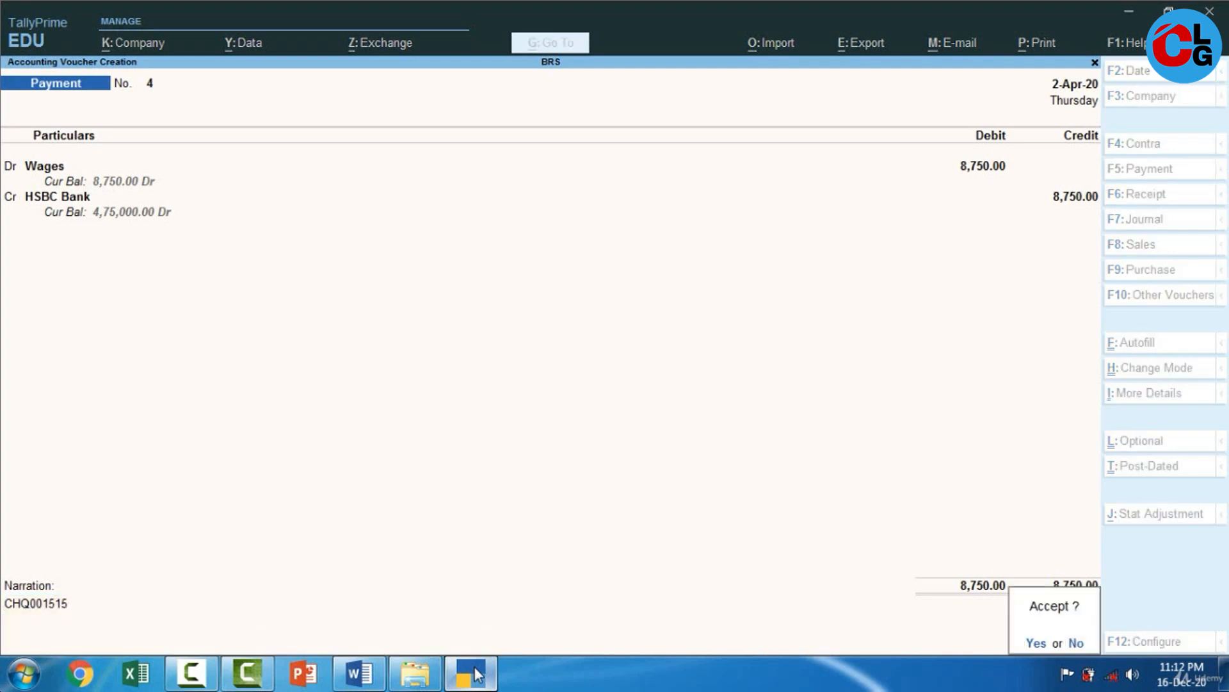
key("Return")
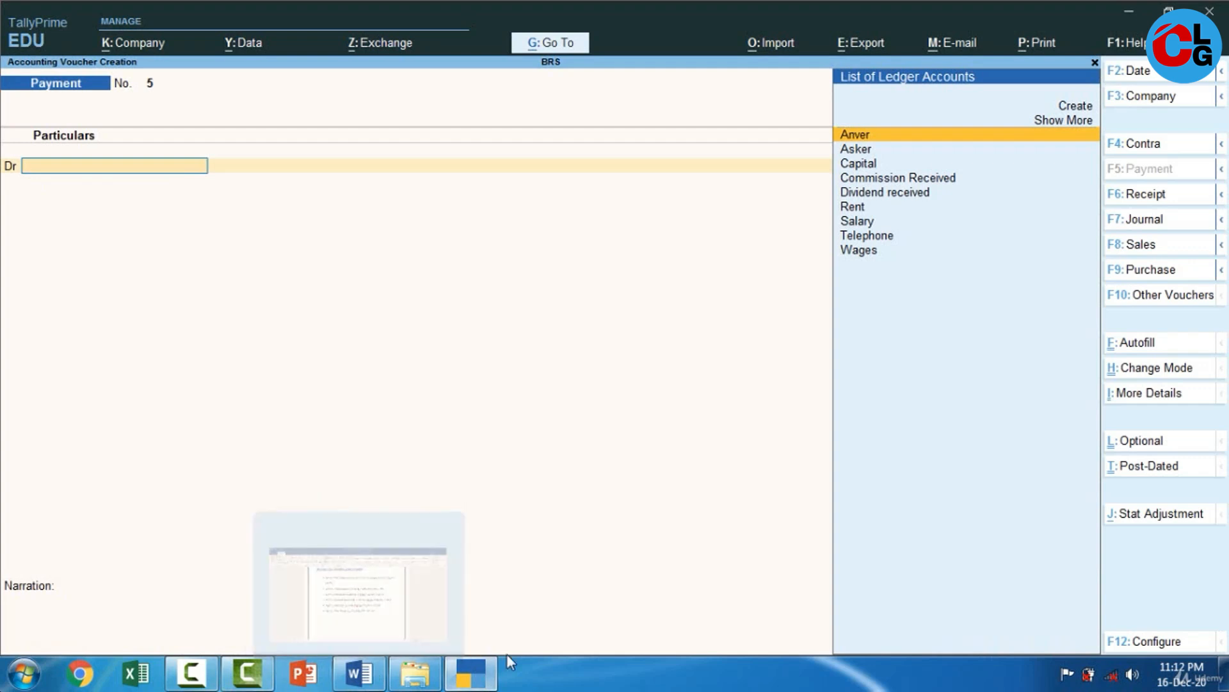
Review the HSBC Bank statement table on page 3 of the Word document and return to TallyPrime.
key("alt+Tab")
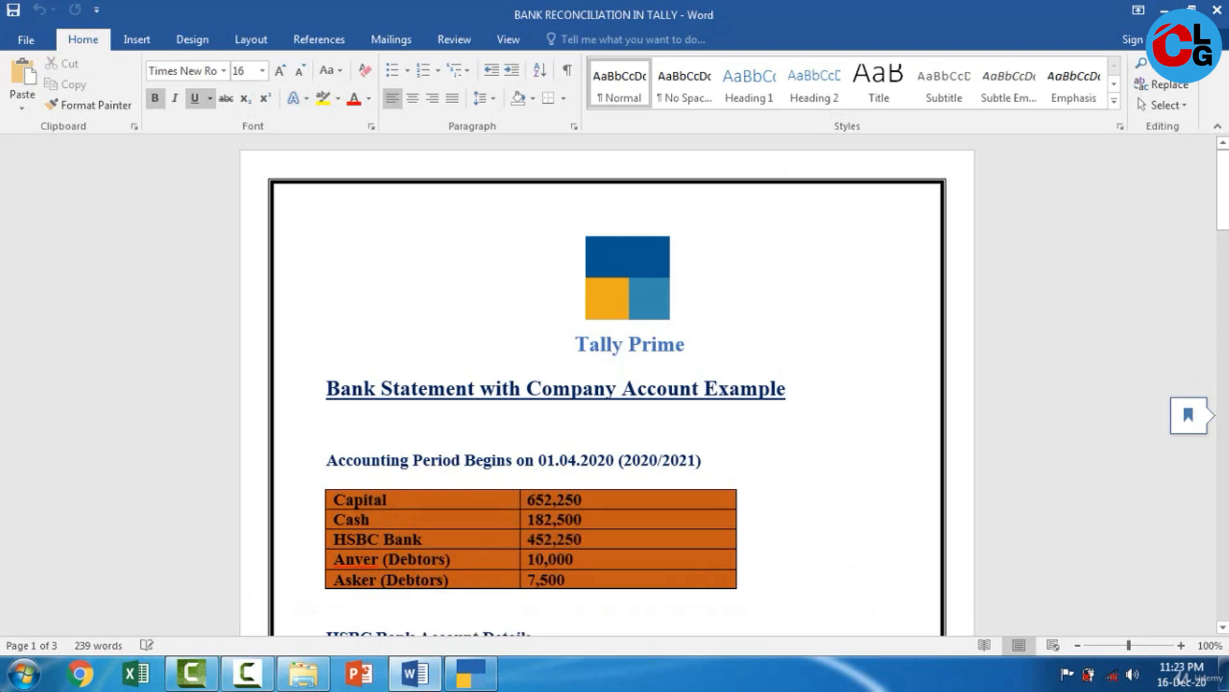
left_click_drag(1223, 190, 1223, 519)
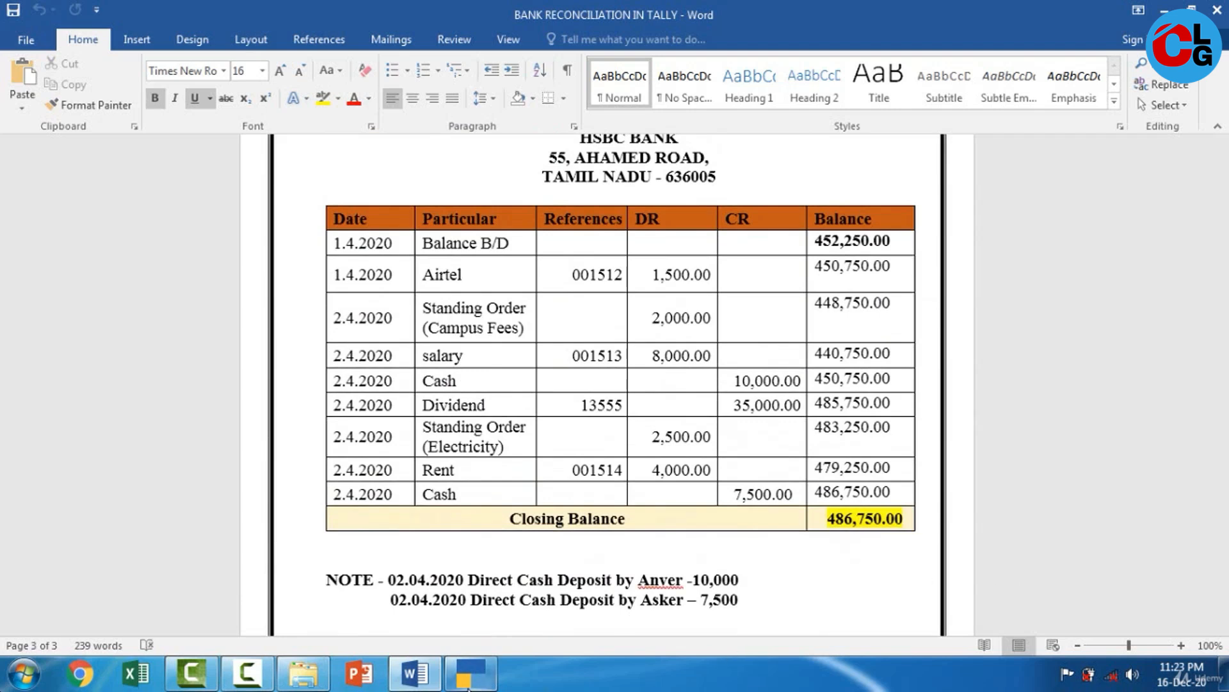
mouse_move(468, 684)
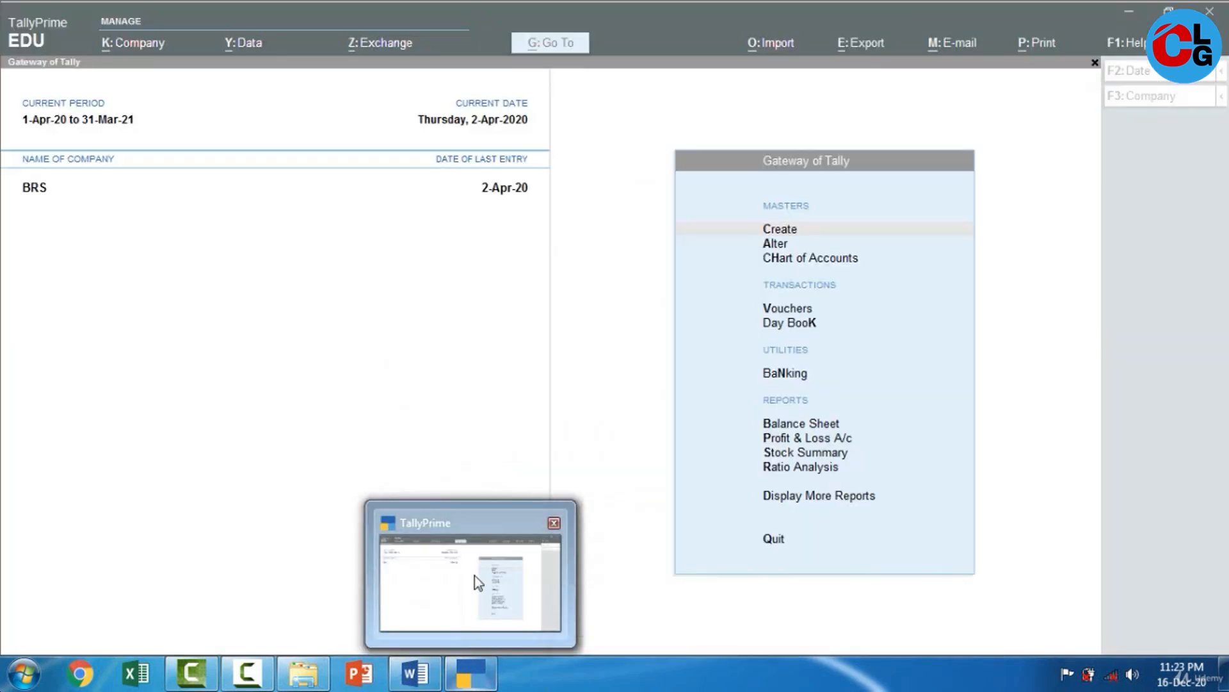
left_click(470, 555)
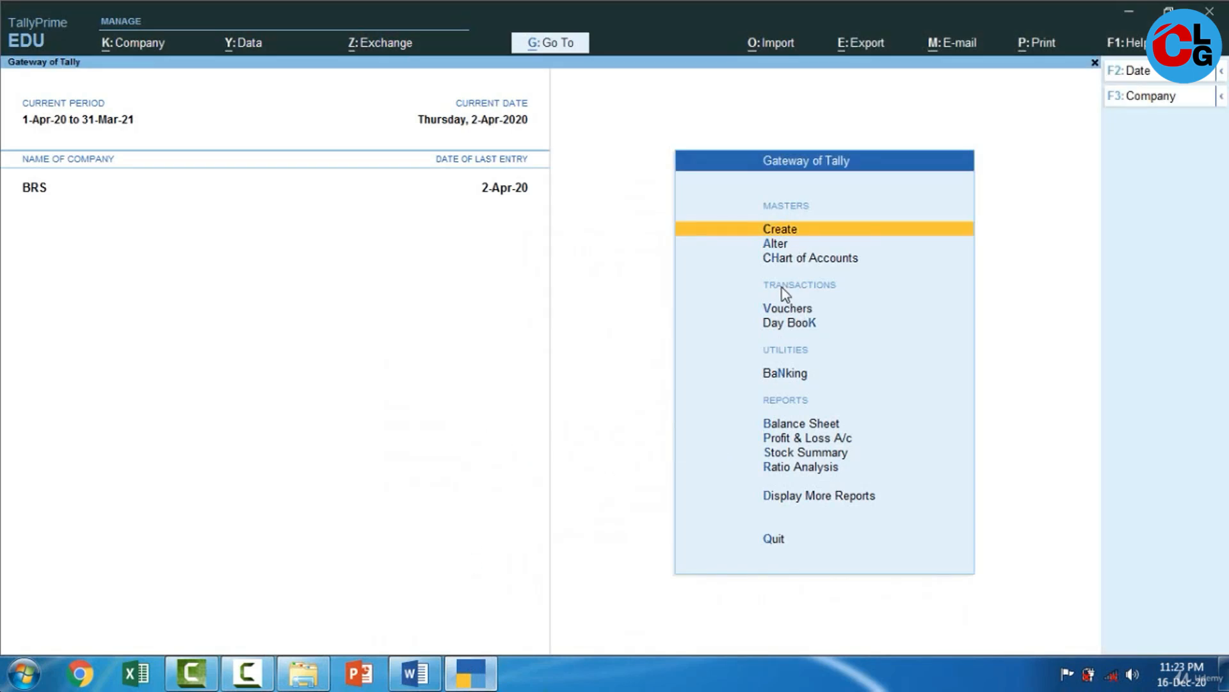
Display HSBC Bank's April ledger vouchers from the Cash/Bank Book.
left_click(800, 497)
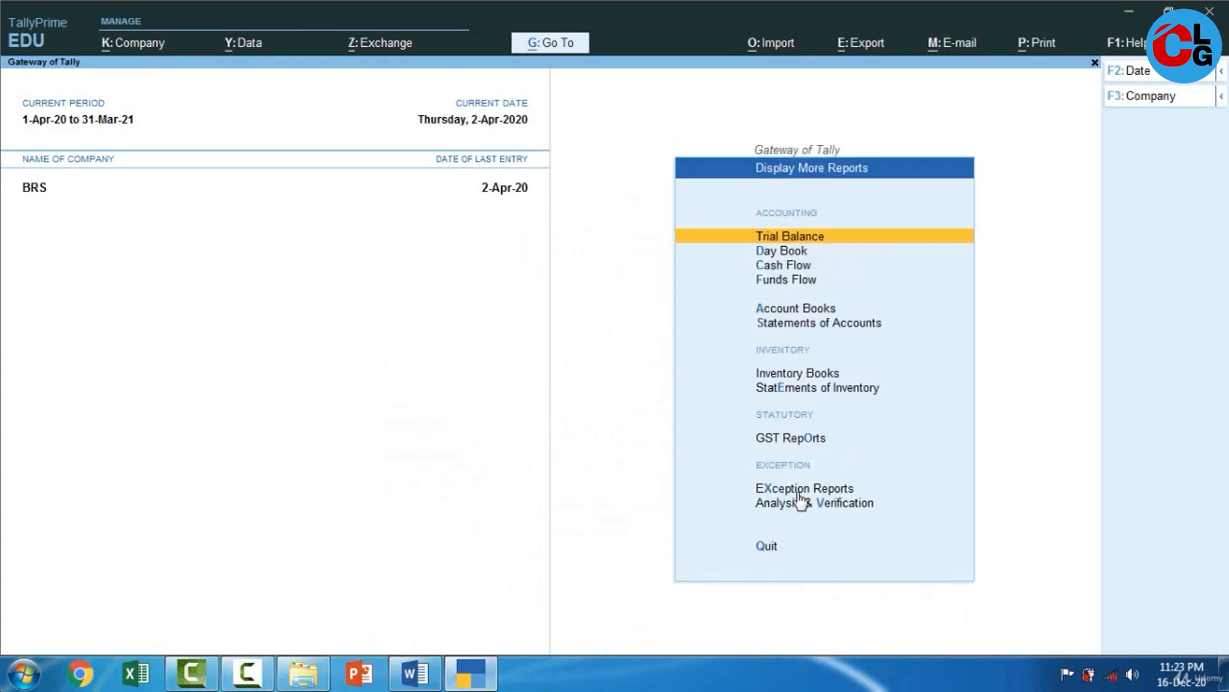
left_click(793, 310)
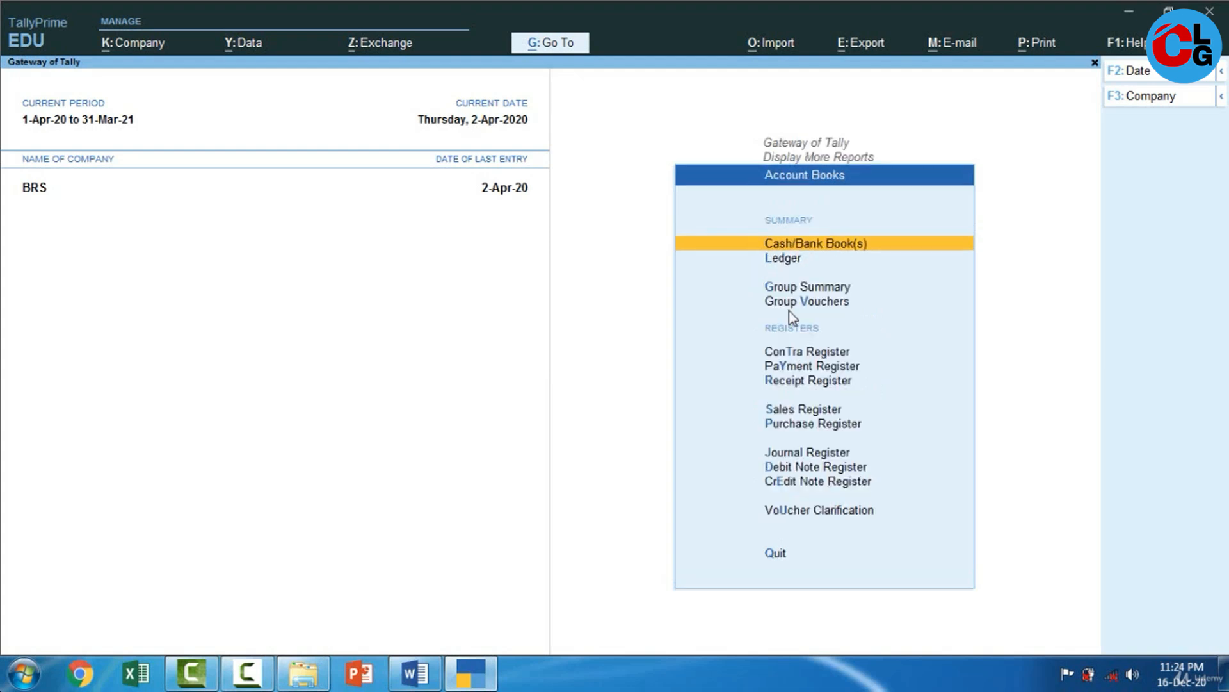
left_click(801, 246)
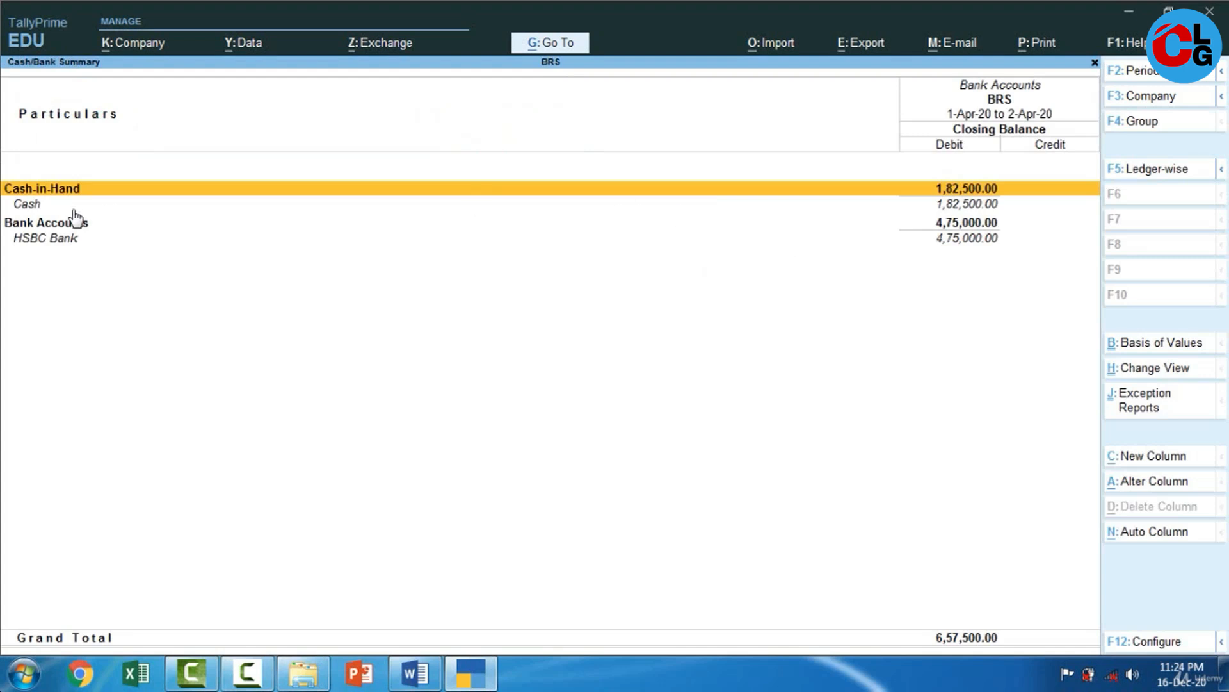
double_click(48, 241)
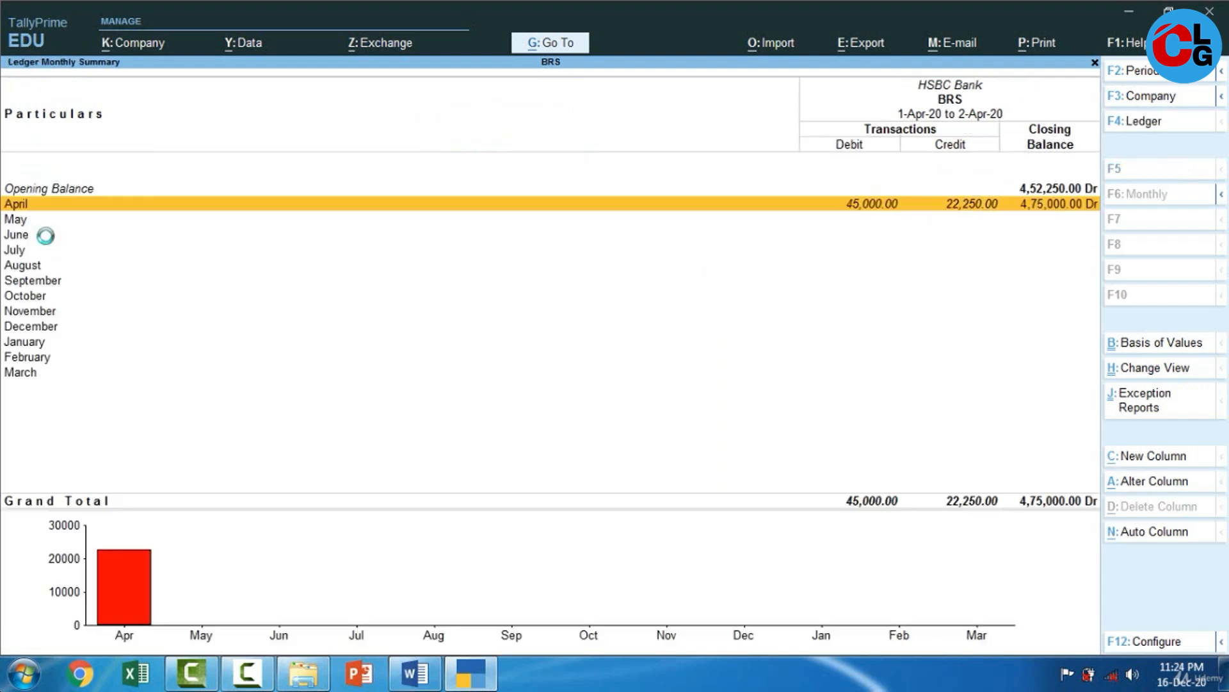
double_click(480, 202)
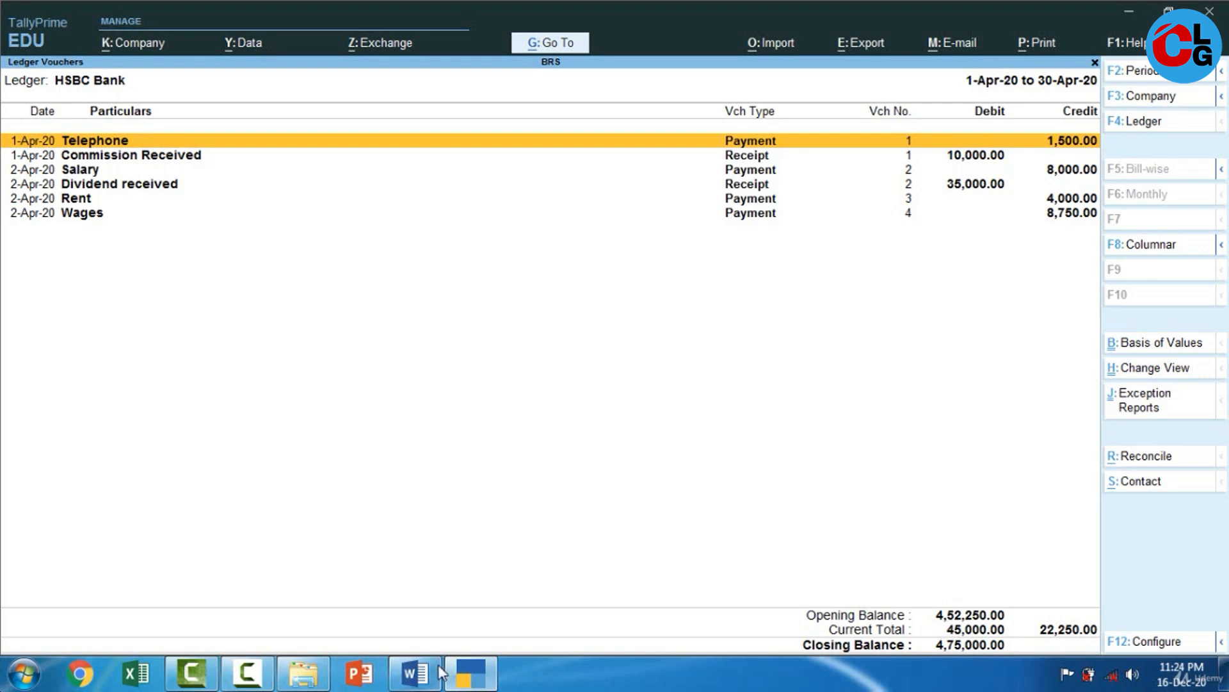
Compare the closing balance of the HSBC Bank ledger in TallyPrime with the bank statement's closing balance in Word.
left_click(414, 672)
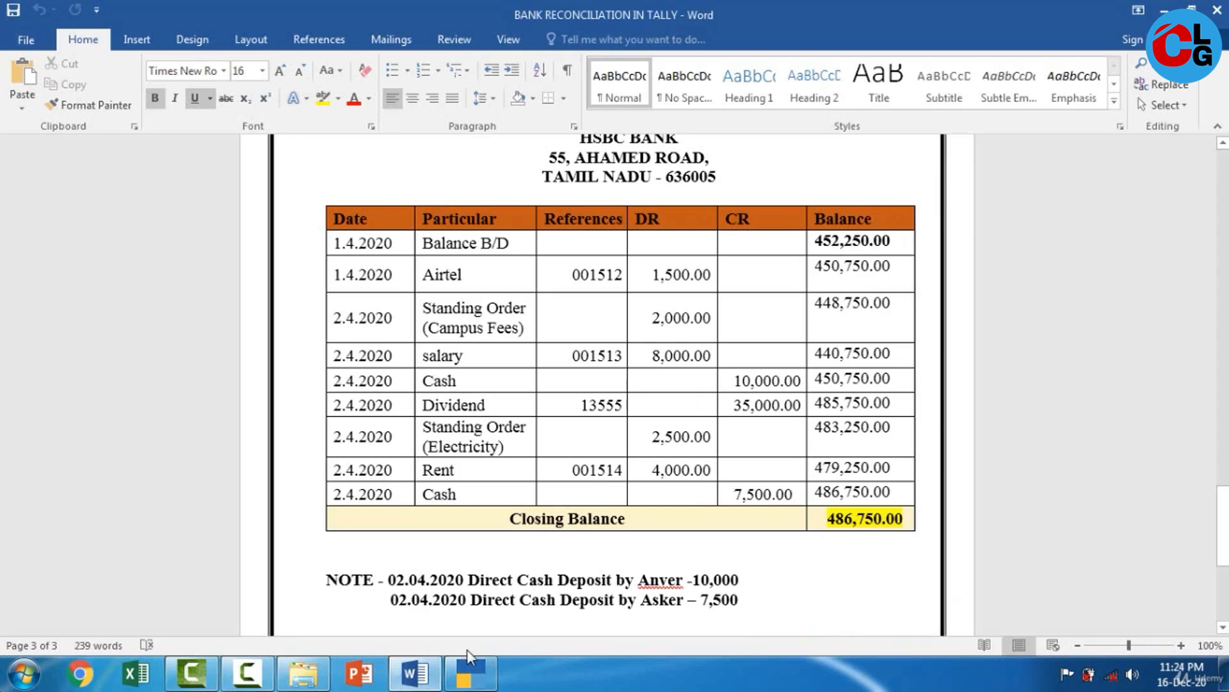
left_click(471, 672)
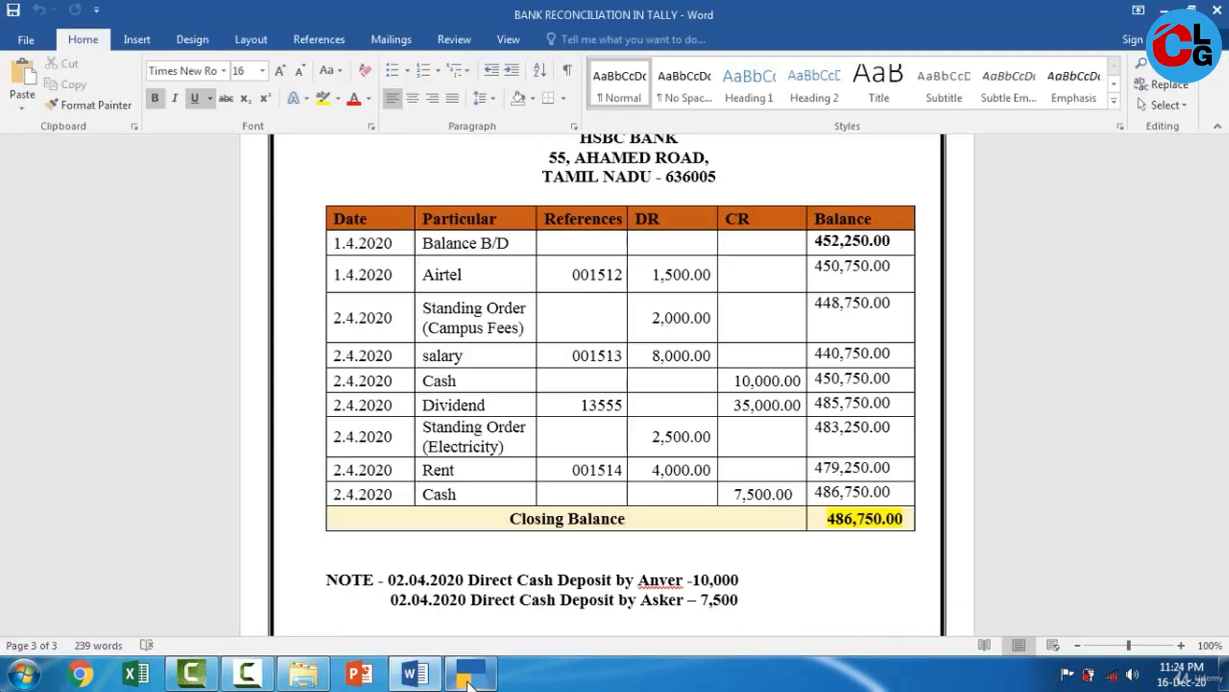
left_click(471, 672)
left_click(471, 672)
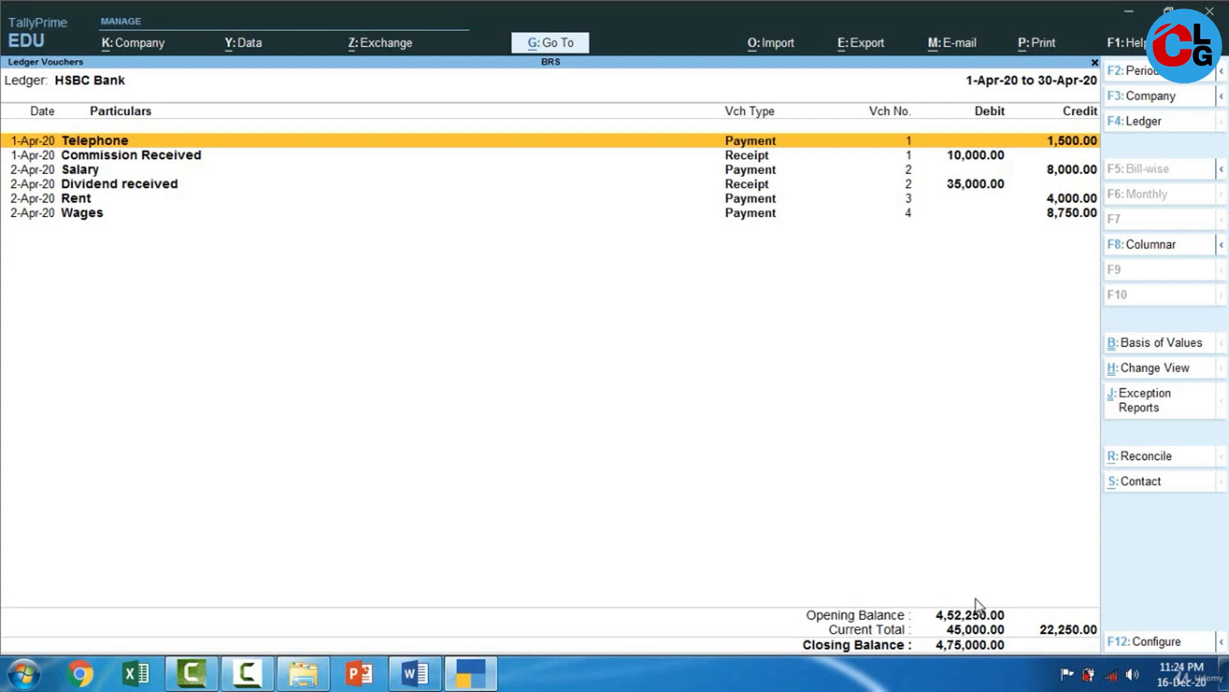
left_click(472, 680)
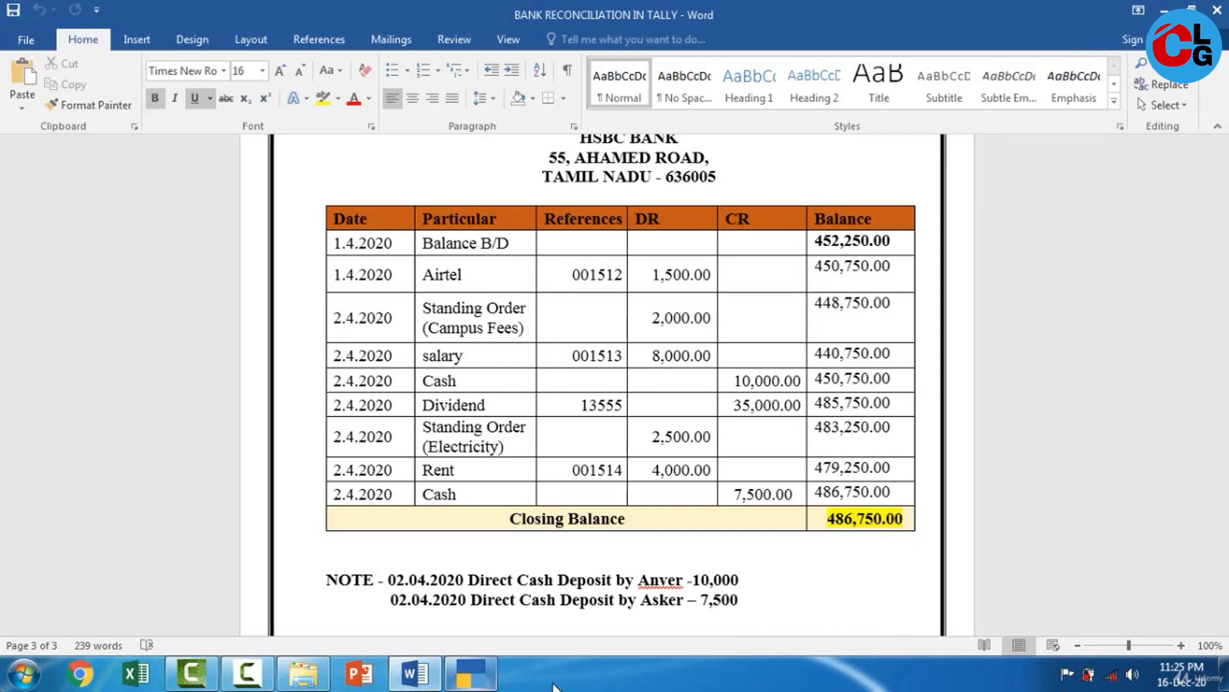
Shade the 1.4.2020 Airtel row of the HSBC Bank statement table green.
left_click_drag(1223, 540, 1223, 368)
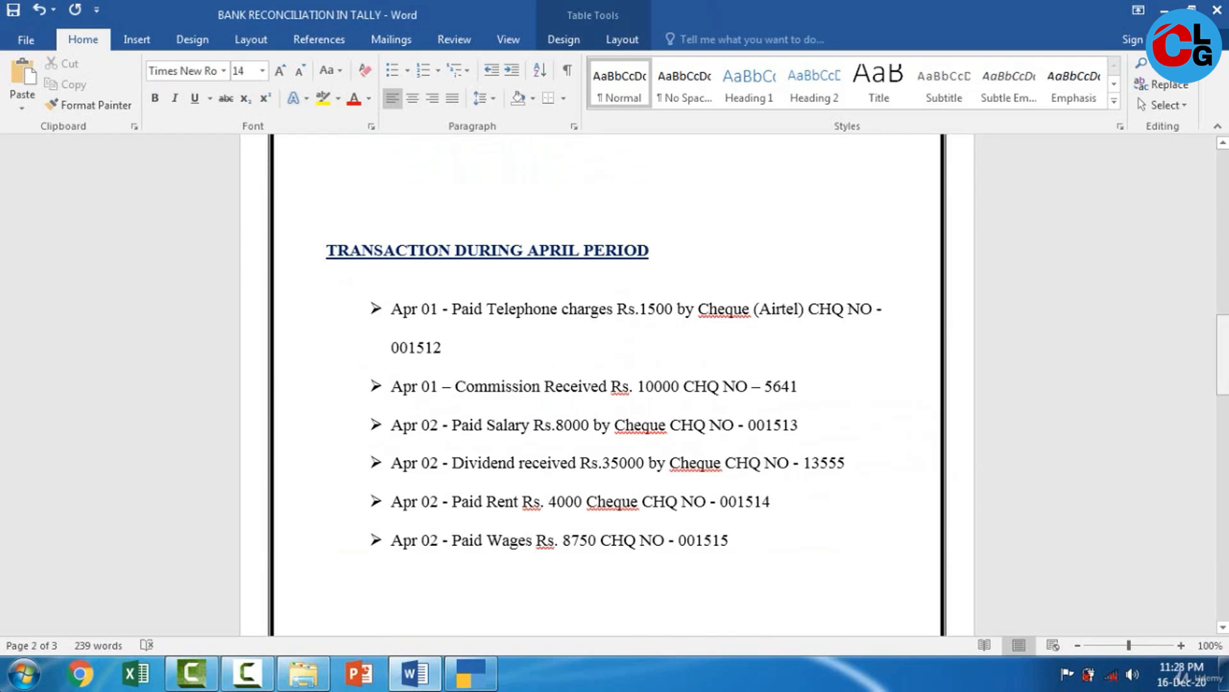
left_click_drag(1223, 382, 875, 505)
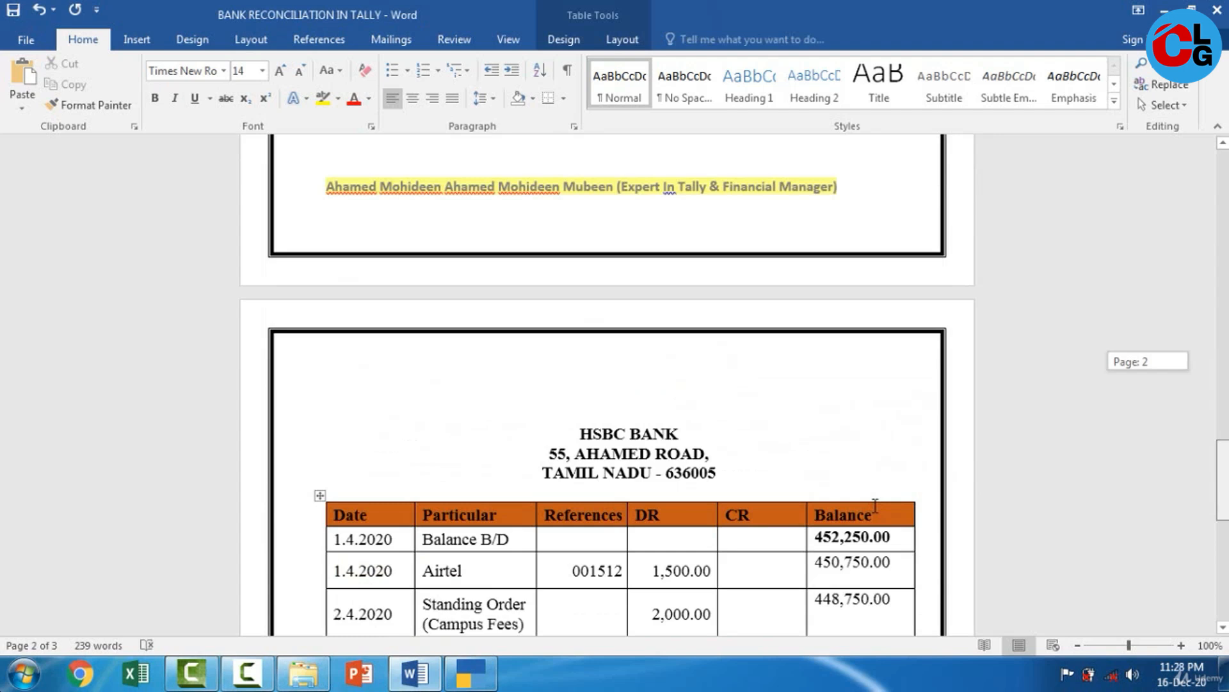
scroll(876, 505, "down", 2)
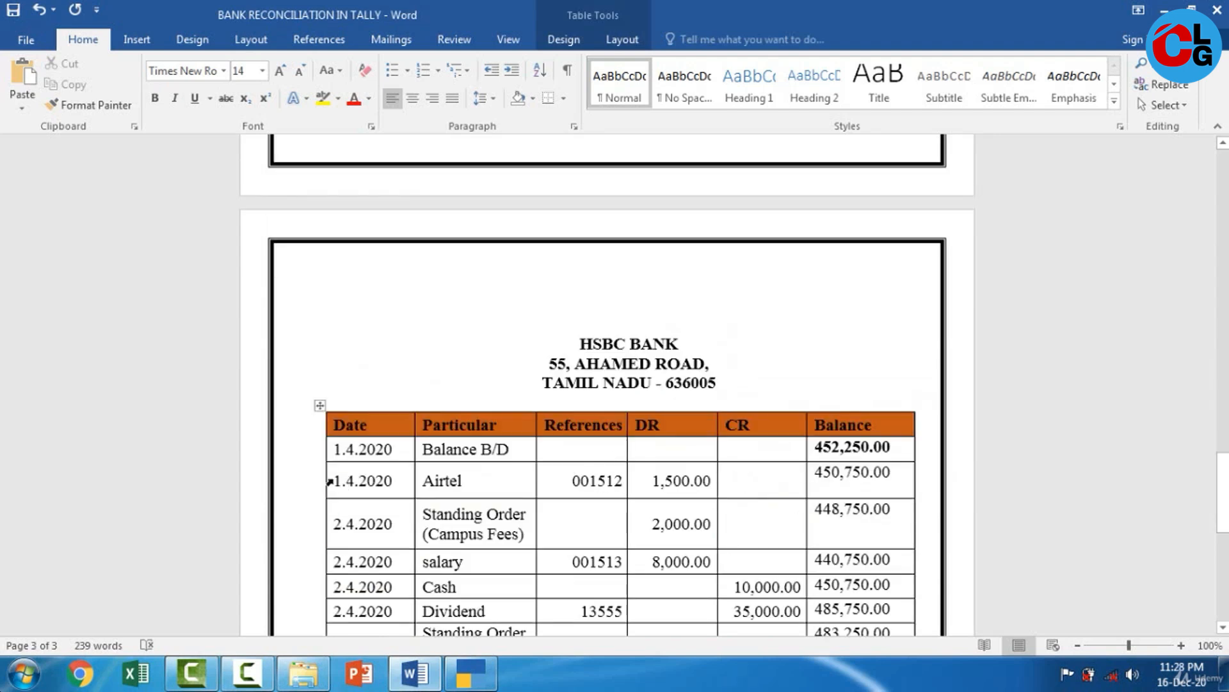
left_click_drag(330, 481, 878, 480)
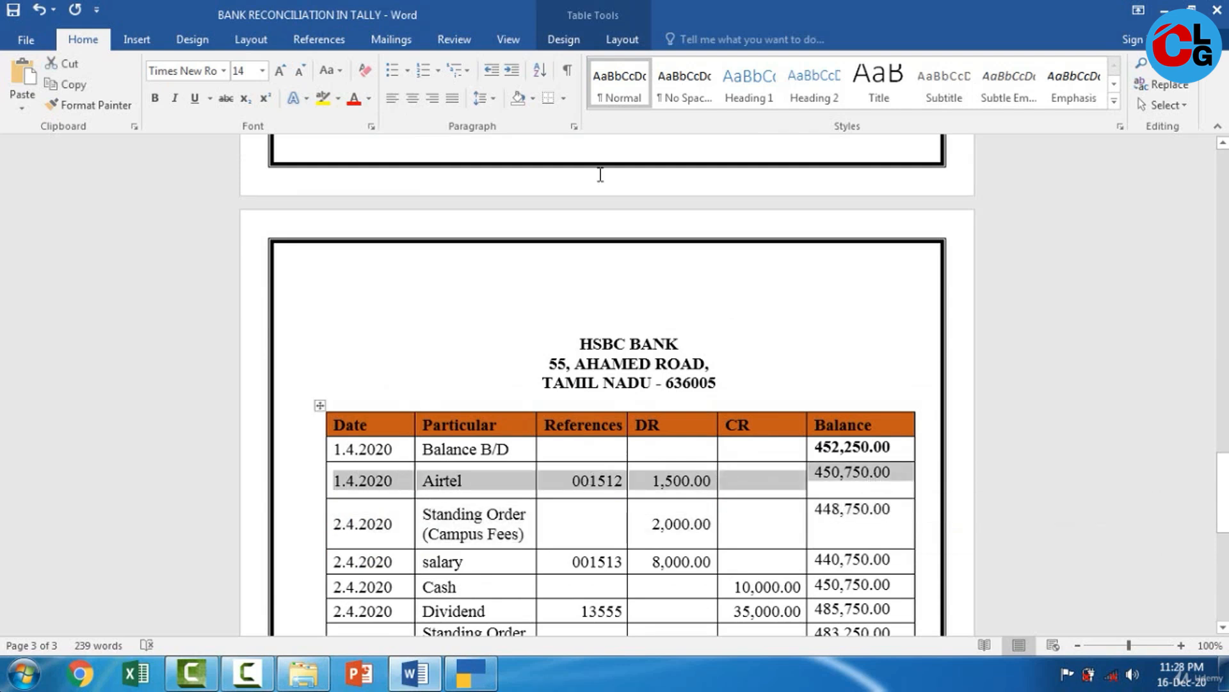
left_click(532, 100)
left_click(594, 241)
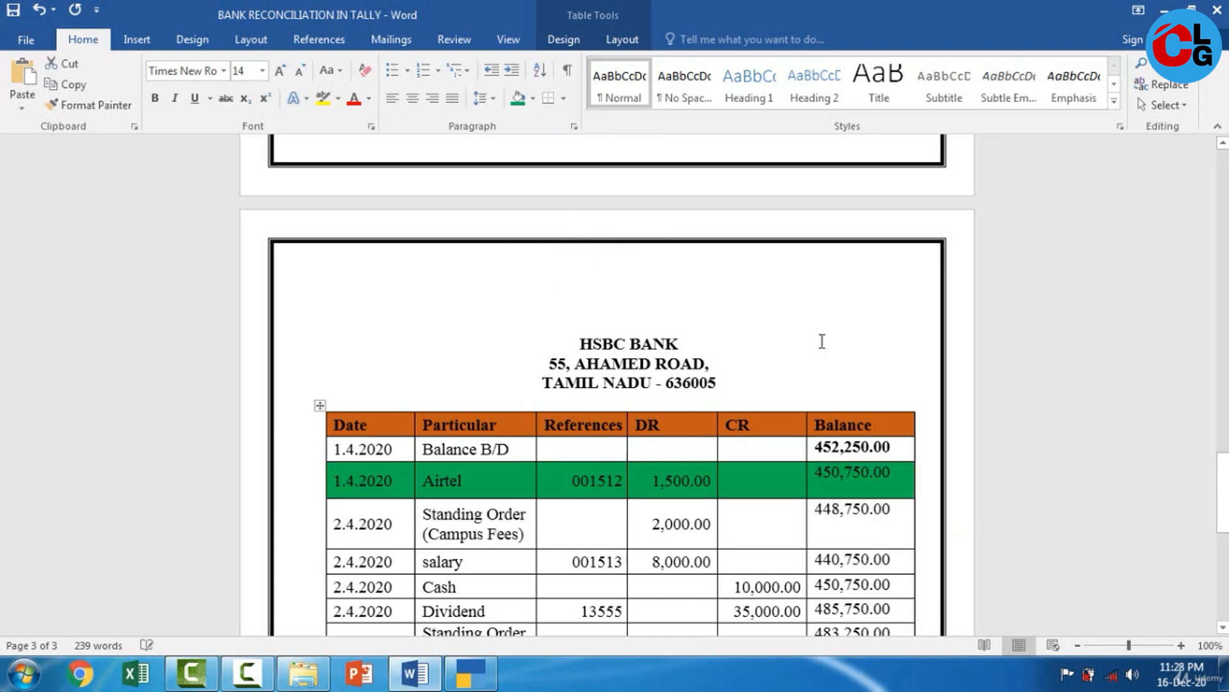
Shade the matching Apr 01 telephone charges entry in the April transaction list green.
left_click(1221, 370)
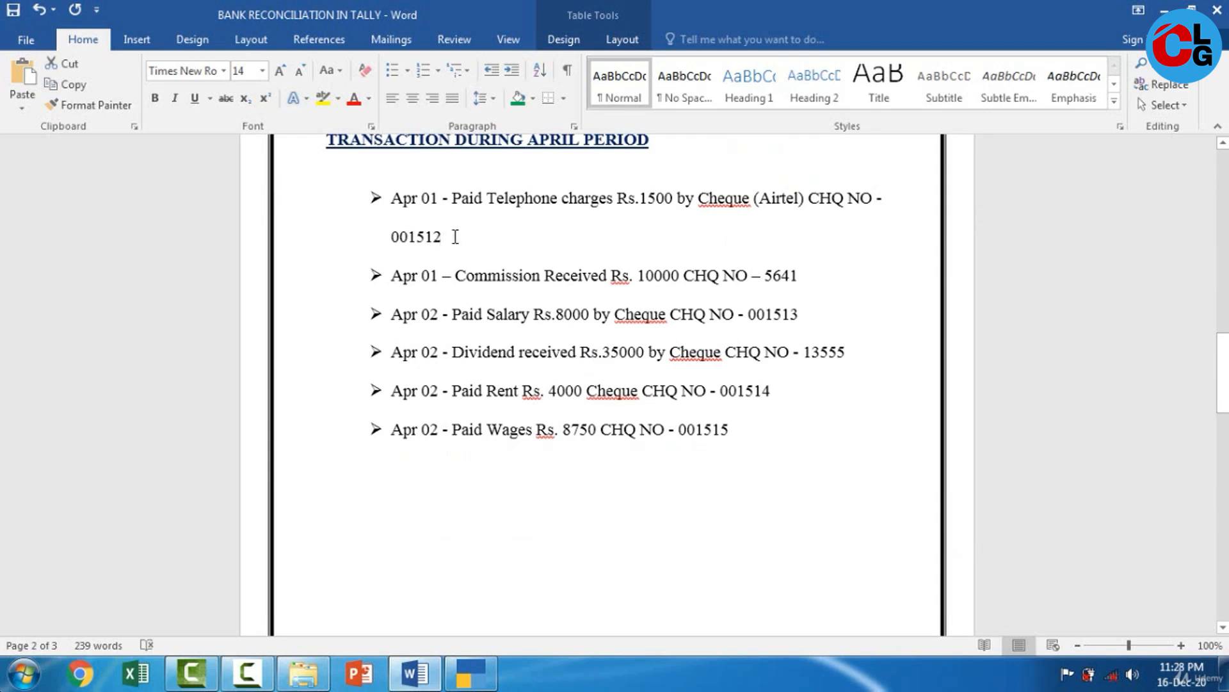
left_click_drag(456, 237, 403, 215)
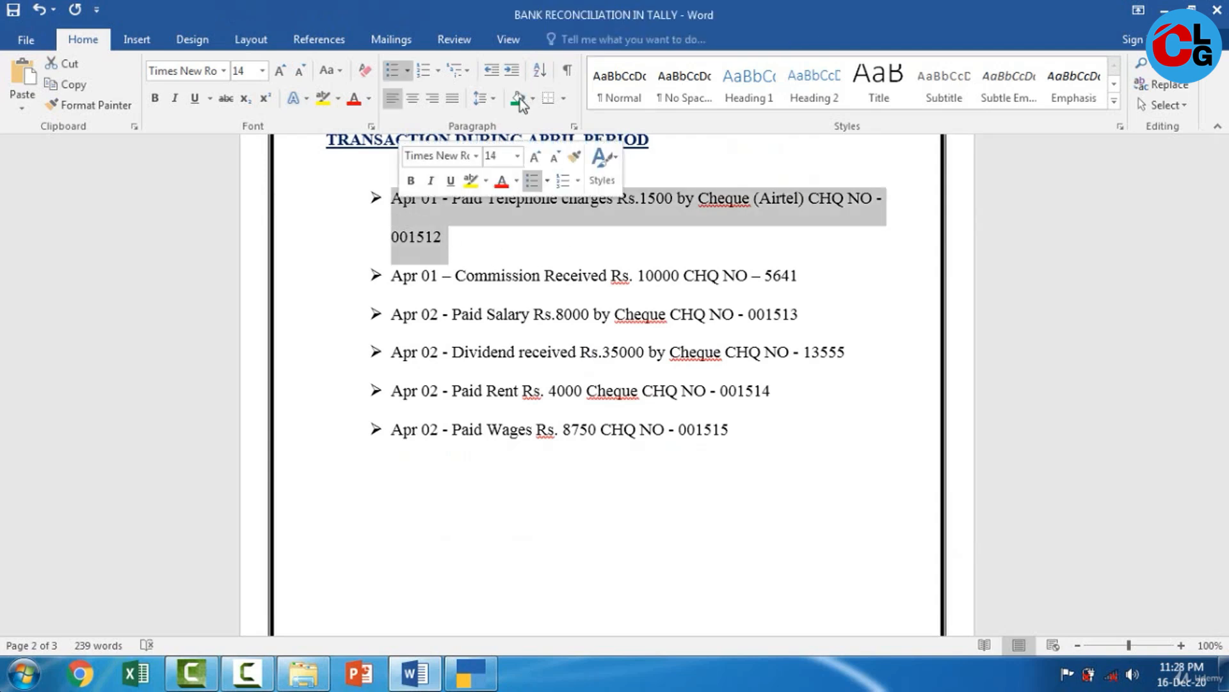
left_click(791, 280)
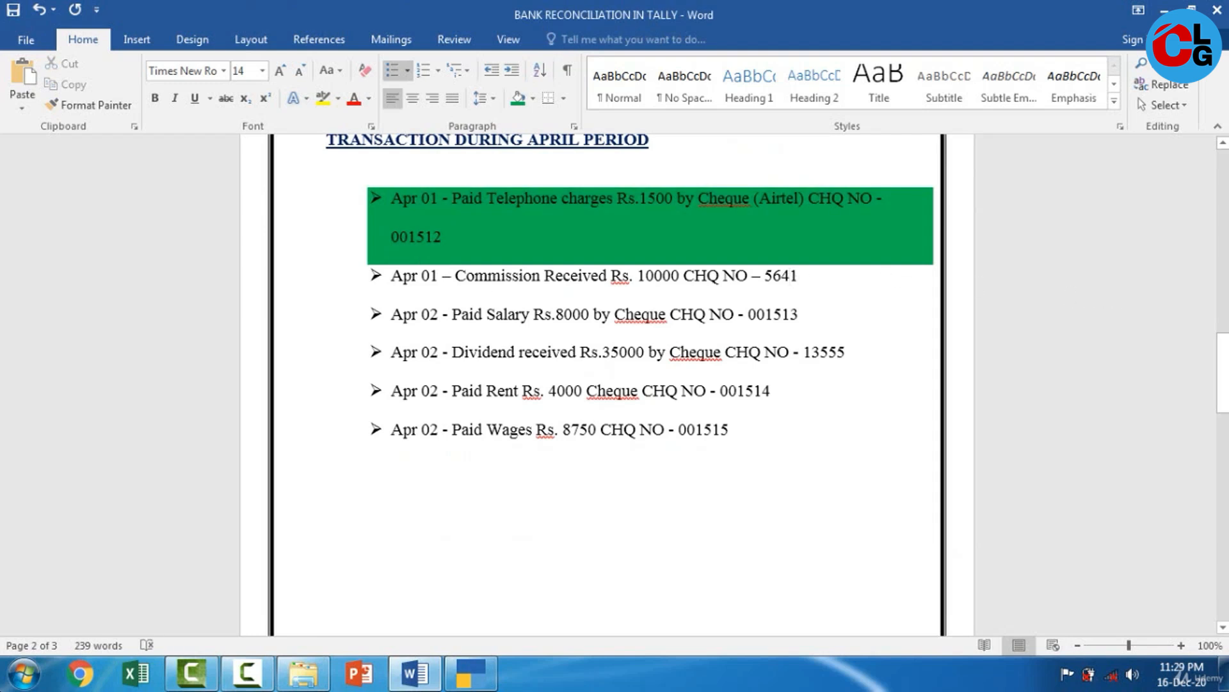
Shade the 2.4.2020 salary row of the HSBC Bank statement table green, from the date through the CR column.
left_click_drag(1223, 375, 1223, 515)
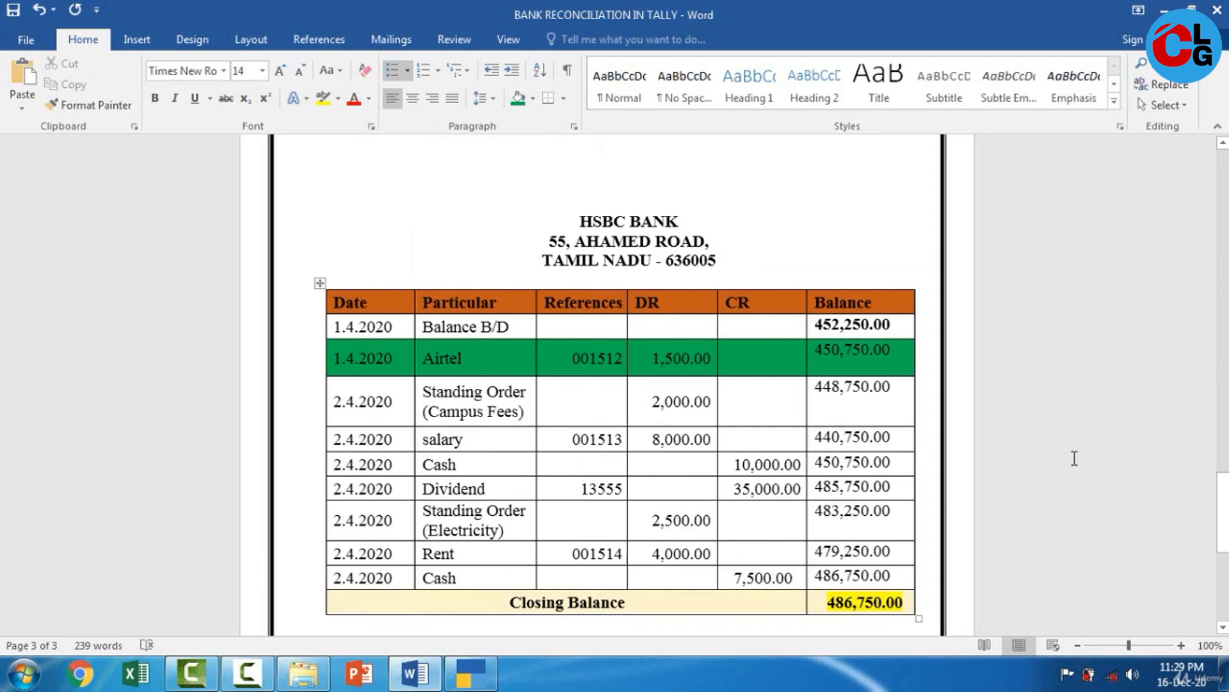
scroll(1089, 487, "down", 4)
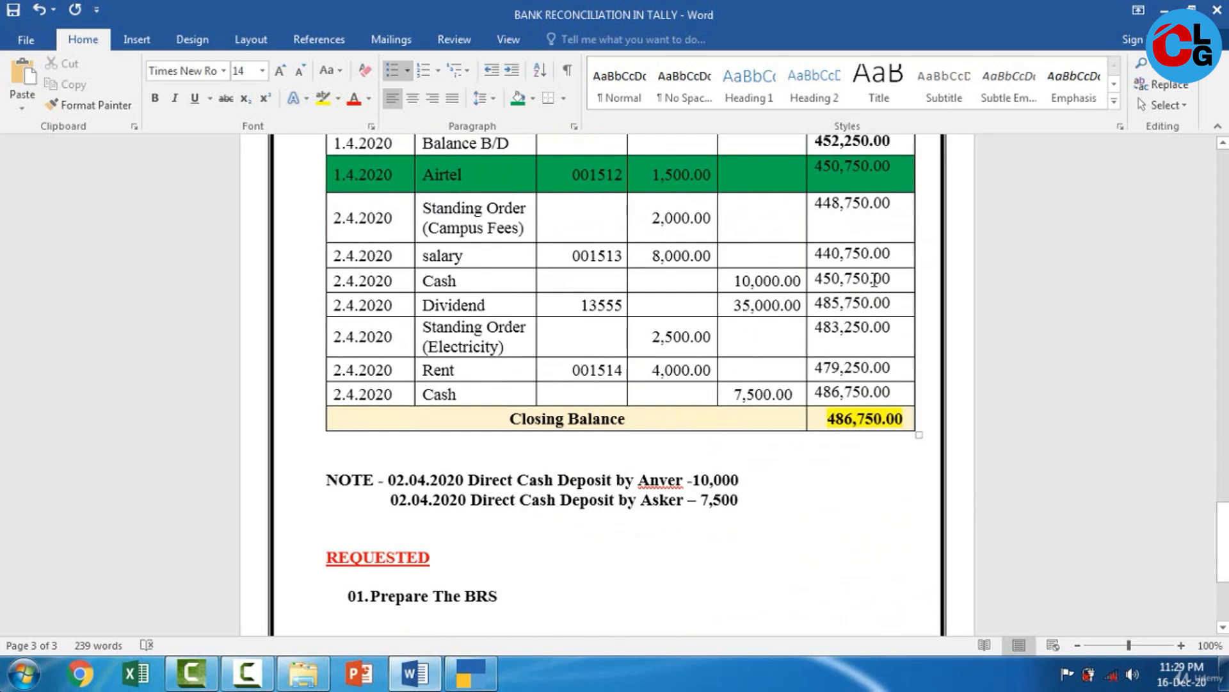
left_click_drag(1224, 559, 1225, 355)
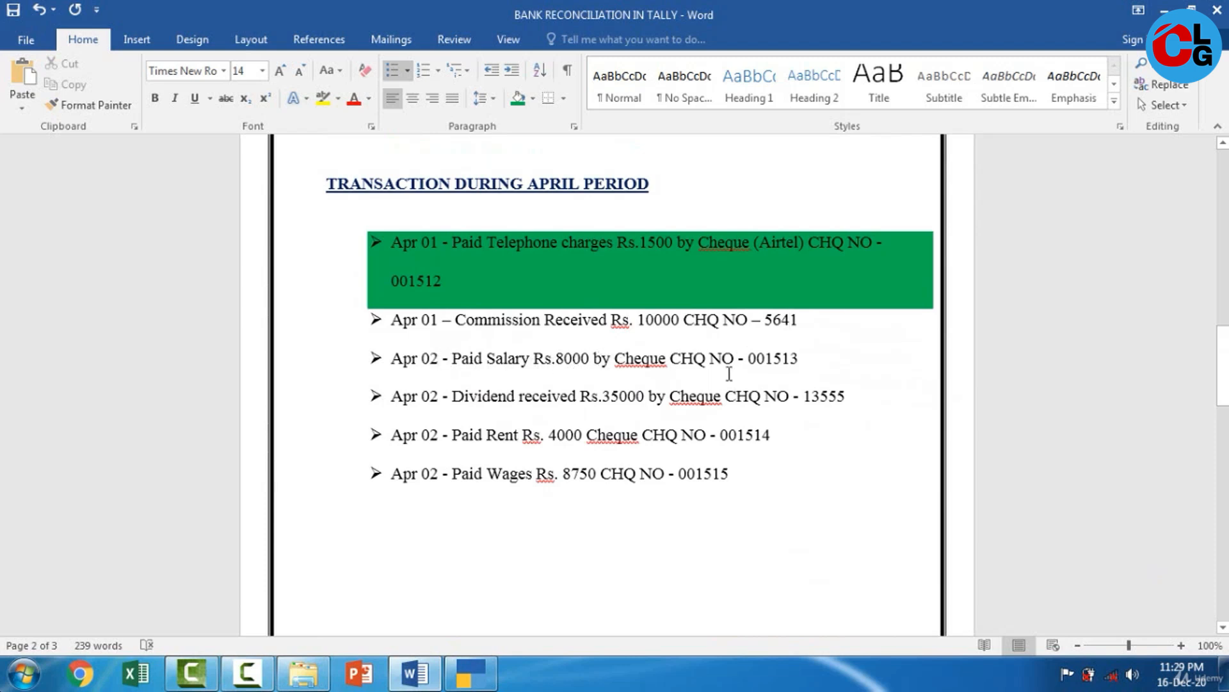
left_click_drag(1223, 366, 1223, 520)
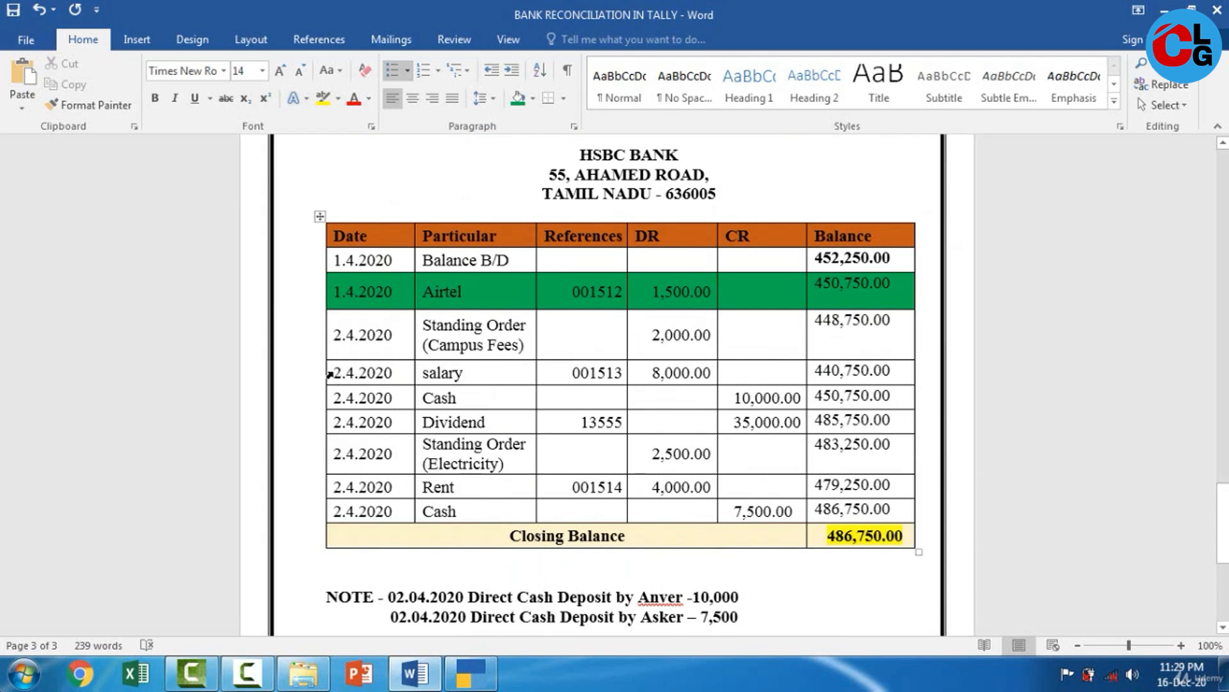
left_click(336, 374)
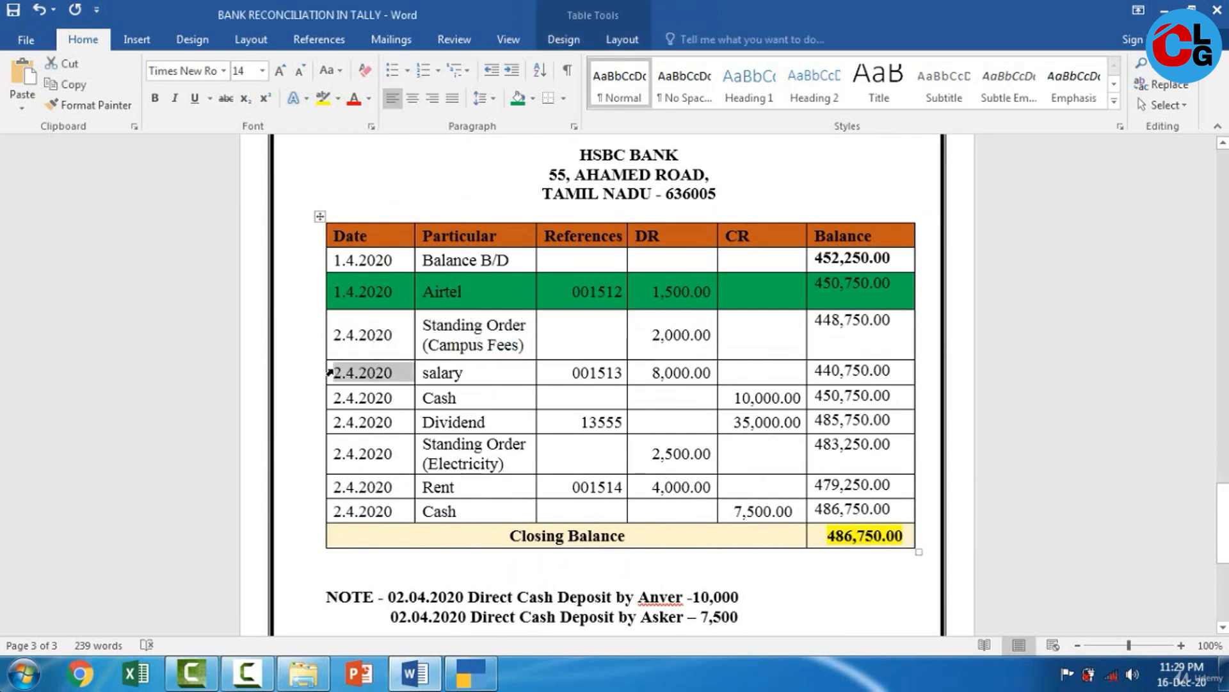
left_click_drag(336, 374, 753, 369)
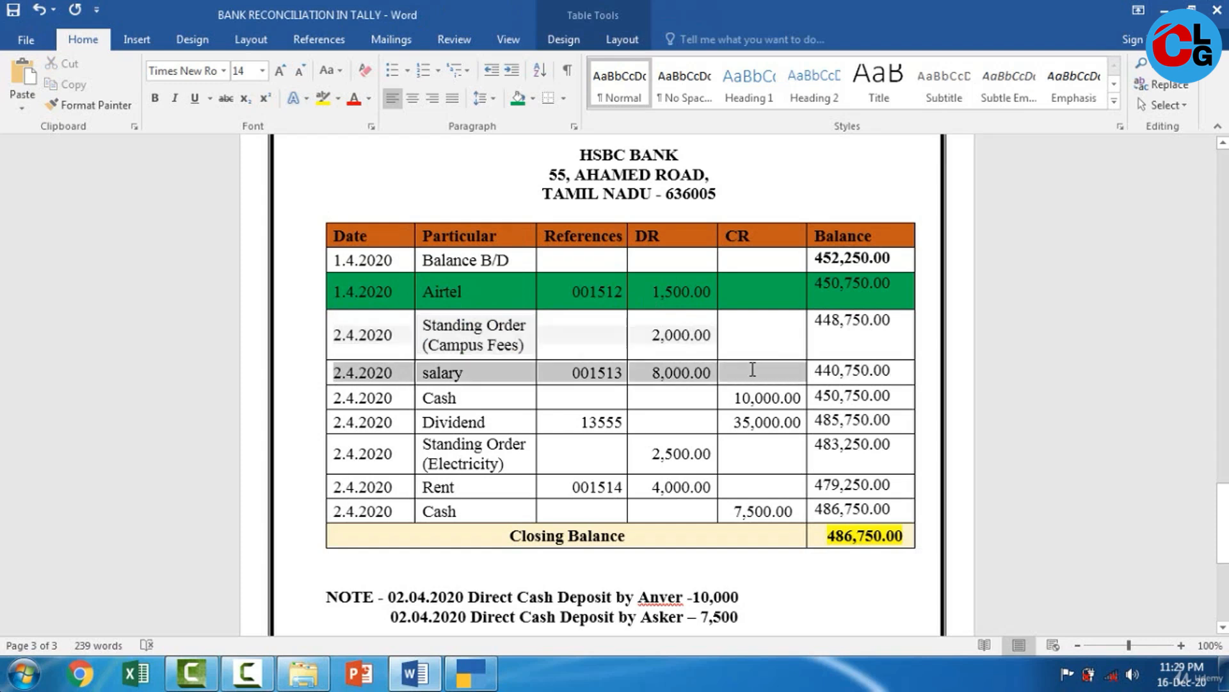
left_click(518, 102)
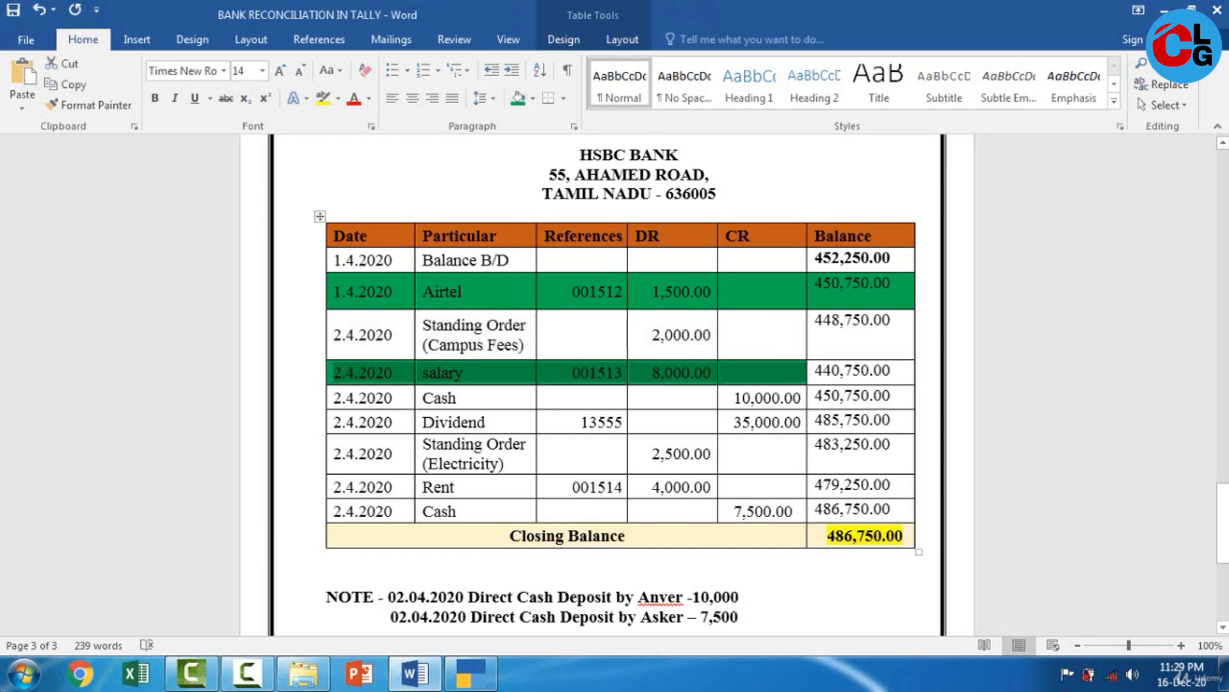
Shade the matching Apr 02 salary payment entry in the April transaction list green.
scroll(990, 331, "up", 3)
scroll(825, 329, "up", 10)
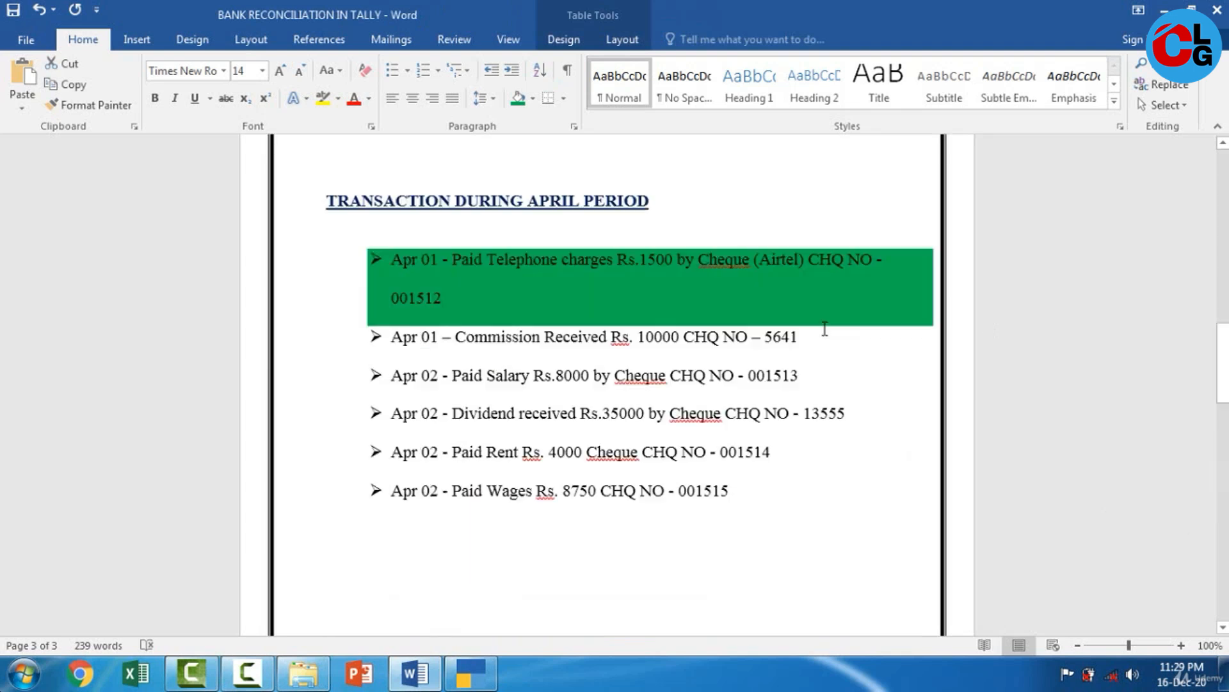
left_click_drag(809, 374, 390, 383)
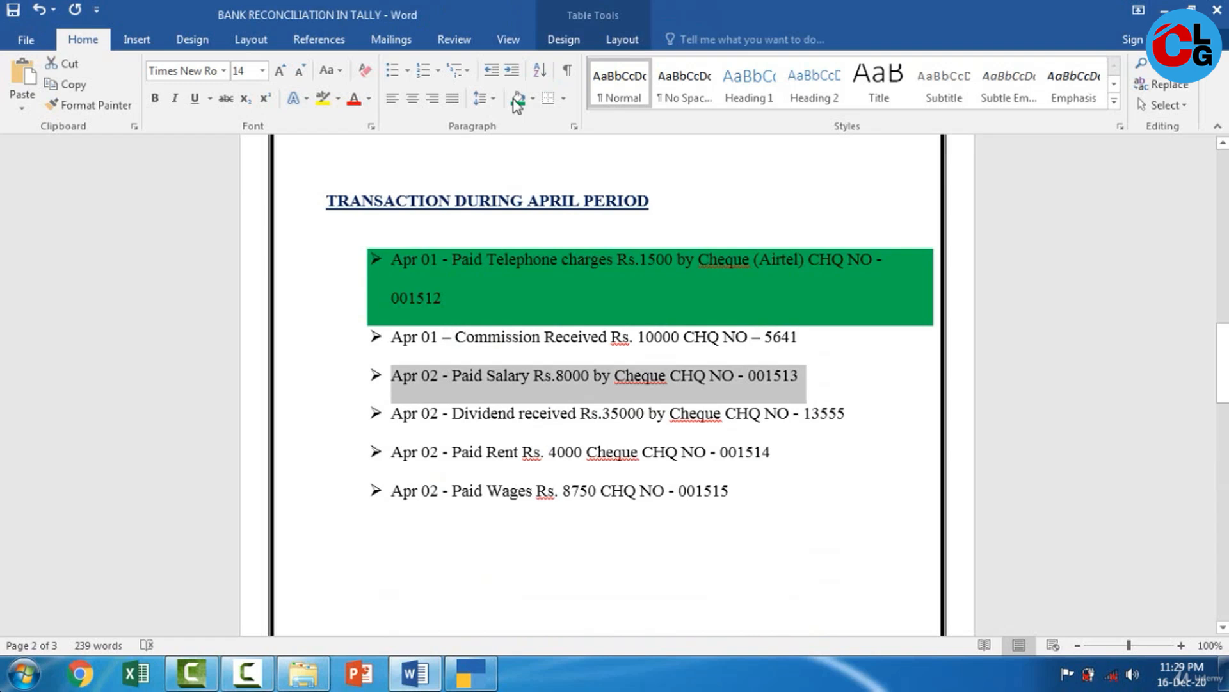
left_click(517, 101)
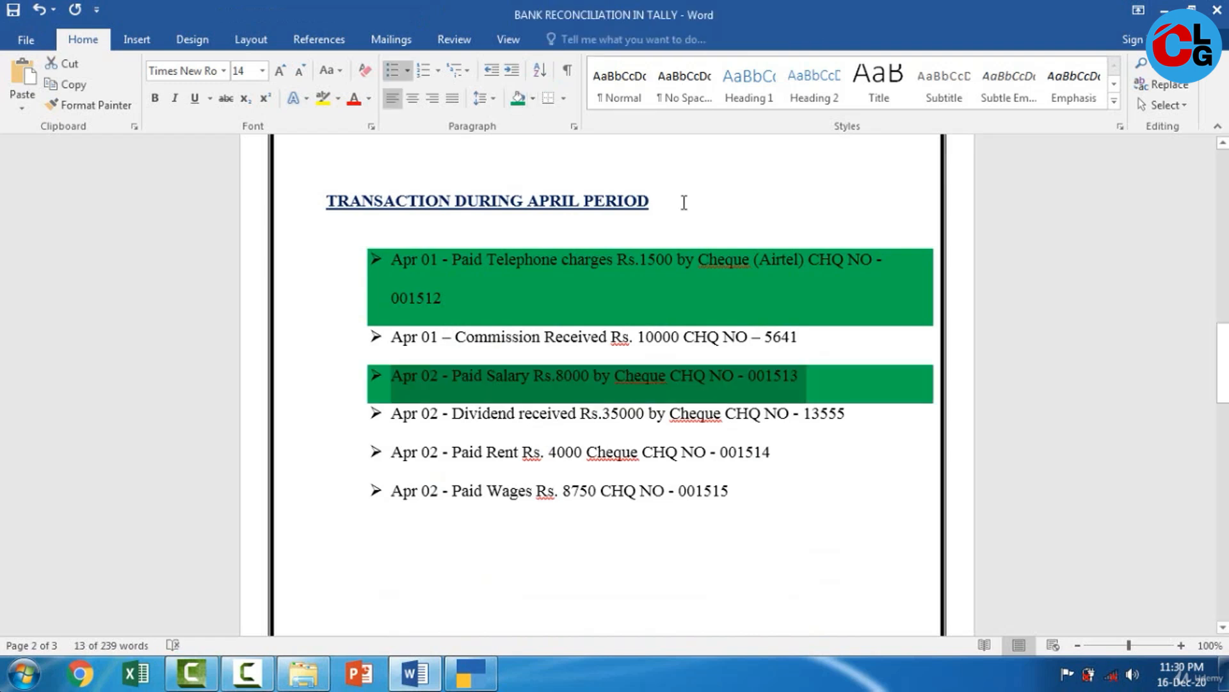
left_click(901, 459)
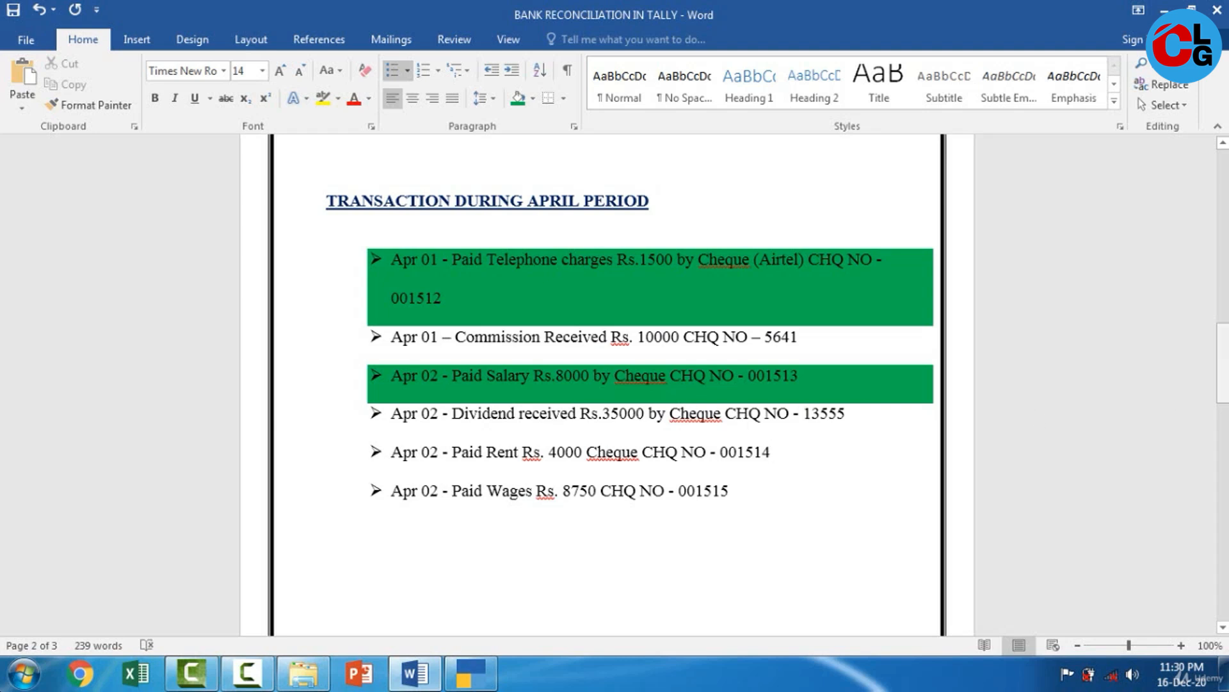
Shade the 2.4.2020 Dividend row of the HSBC Bank statement table green.
left_click_drag(1223, 365, 1223, 539)
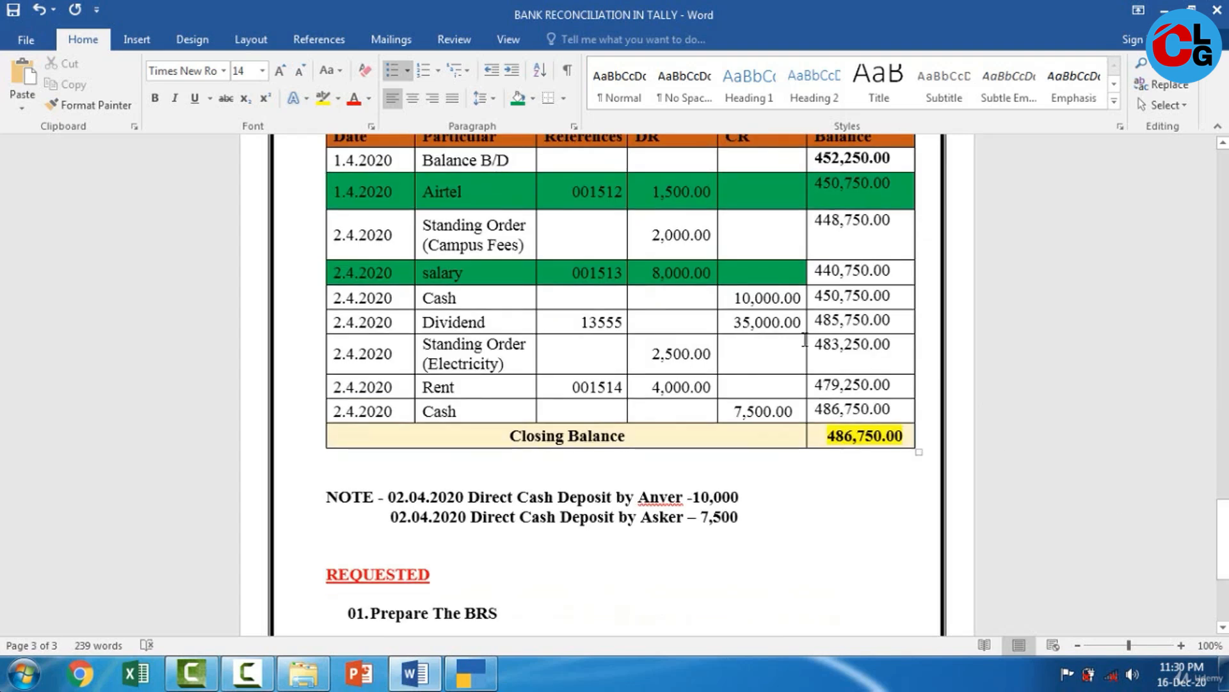
left_click_drag(797, 323, 351, 317)
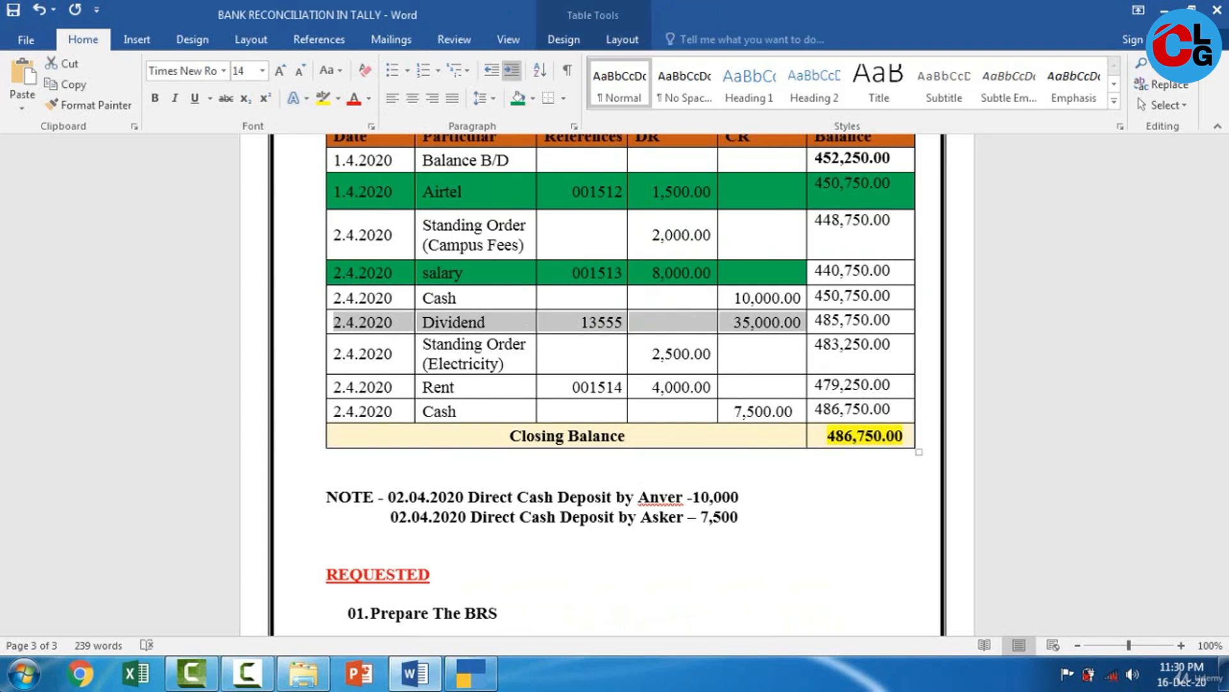
left_click(518, 98)
Shade the matching Apr 02 dividend received entry in the April transaction list green.
left_click_drag(1223, 535, 1225, 381)
left_click_drag(857, 296, 333, 272)
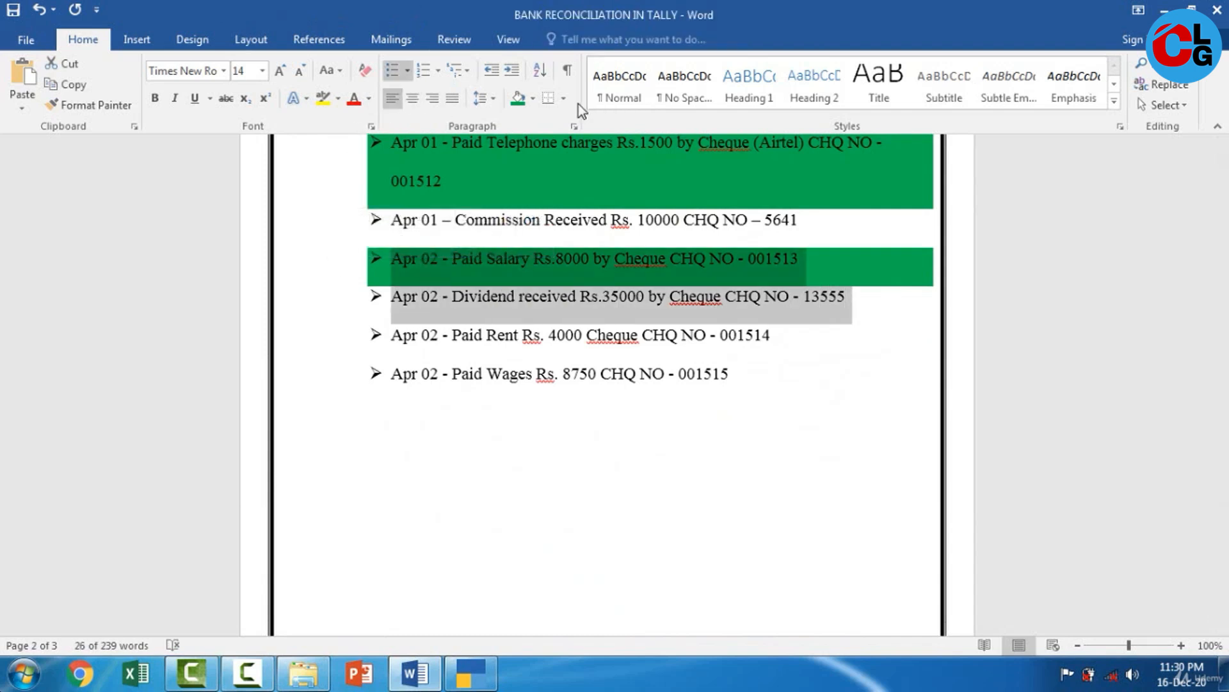
left_click(519, 97)
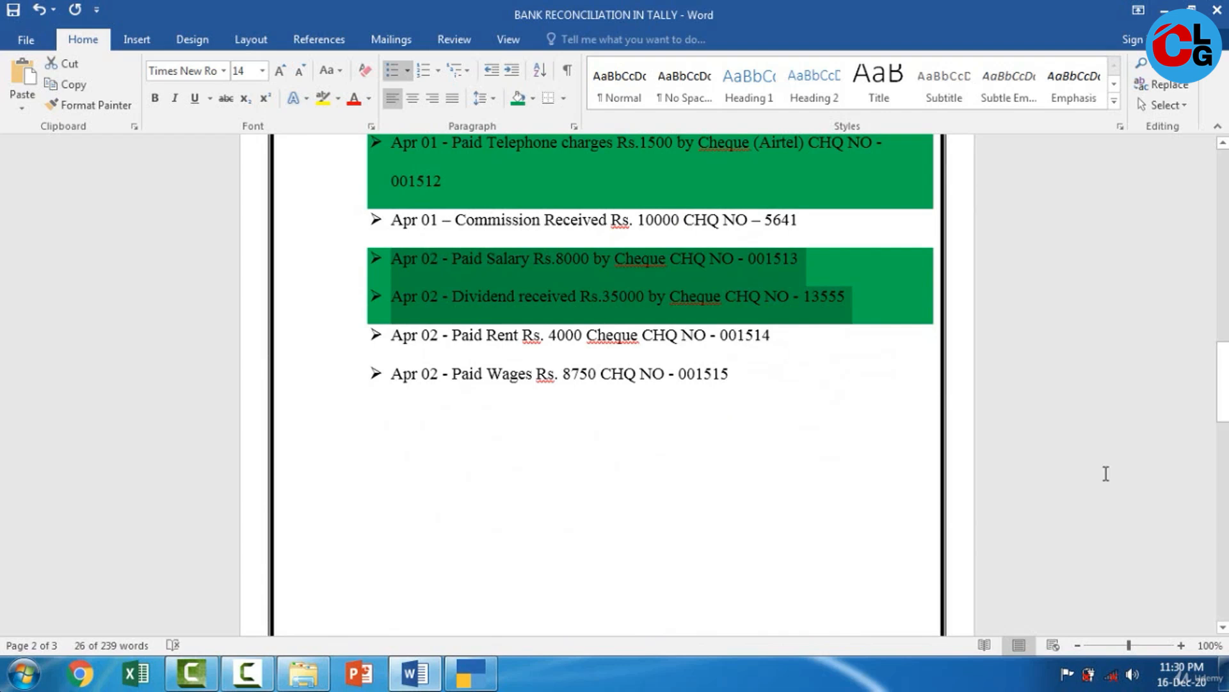
Shade the 2.4.2020 Rent row of the HSBC Bank statement table green.
left_click_drag(1223, 384, 1223, 520)
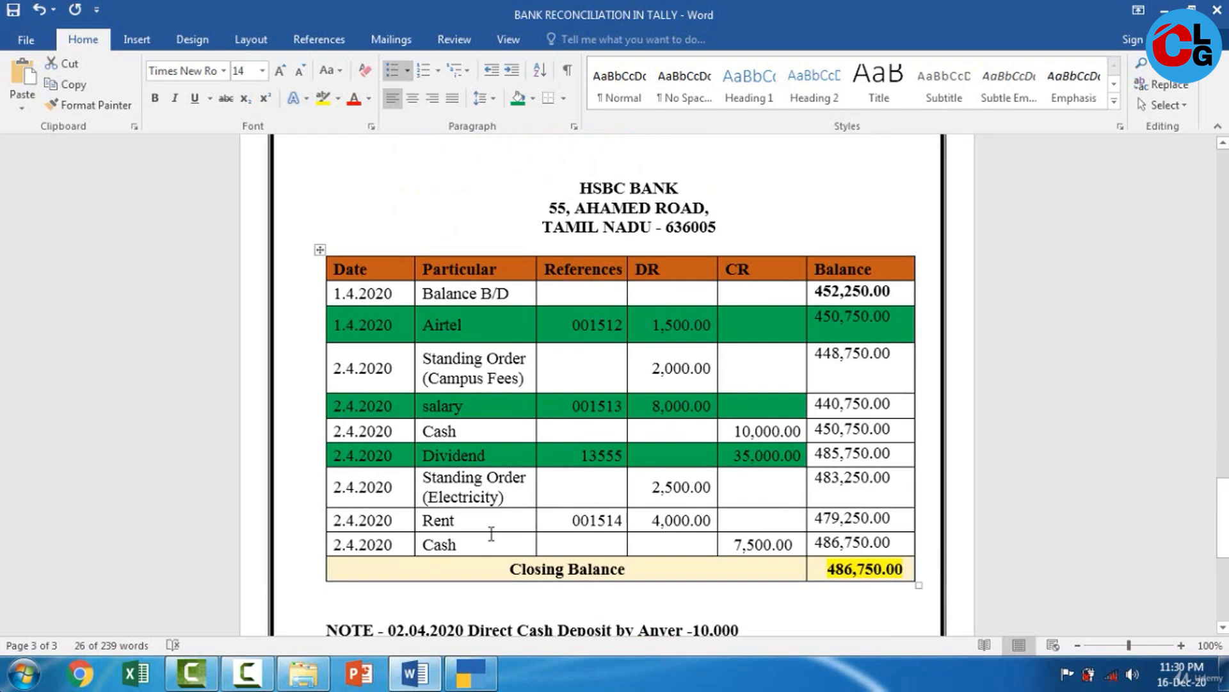
left_click_drag(334, 520, 729, 522)
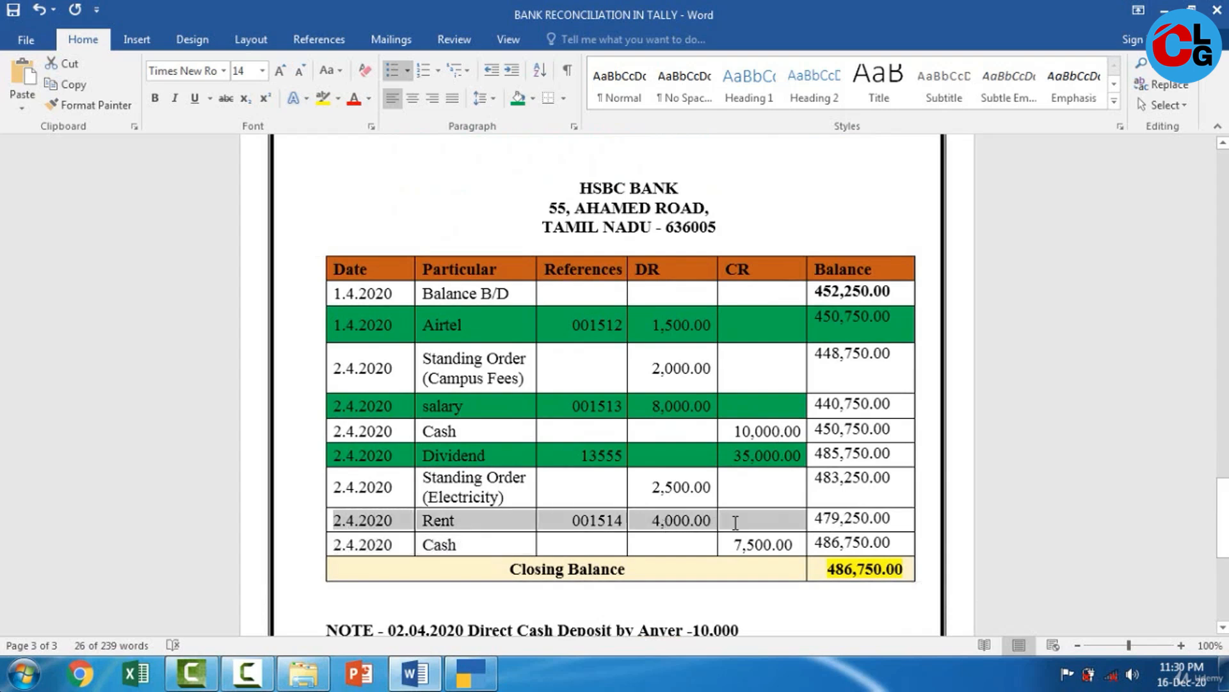
left_click(517, 103)
Shade the matching Apr 02 rent payment entry in the April transaction list green.
left_click_drag(1223, 500, 1223, 365)
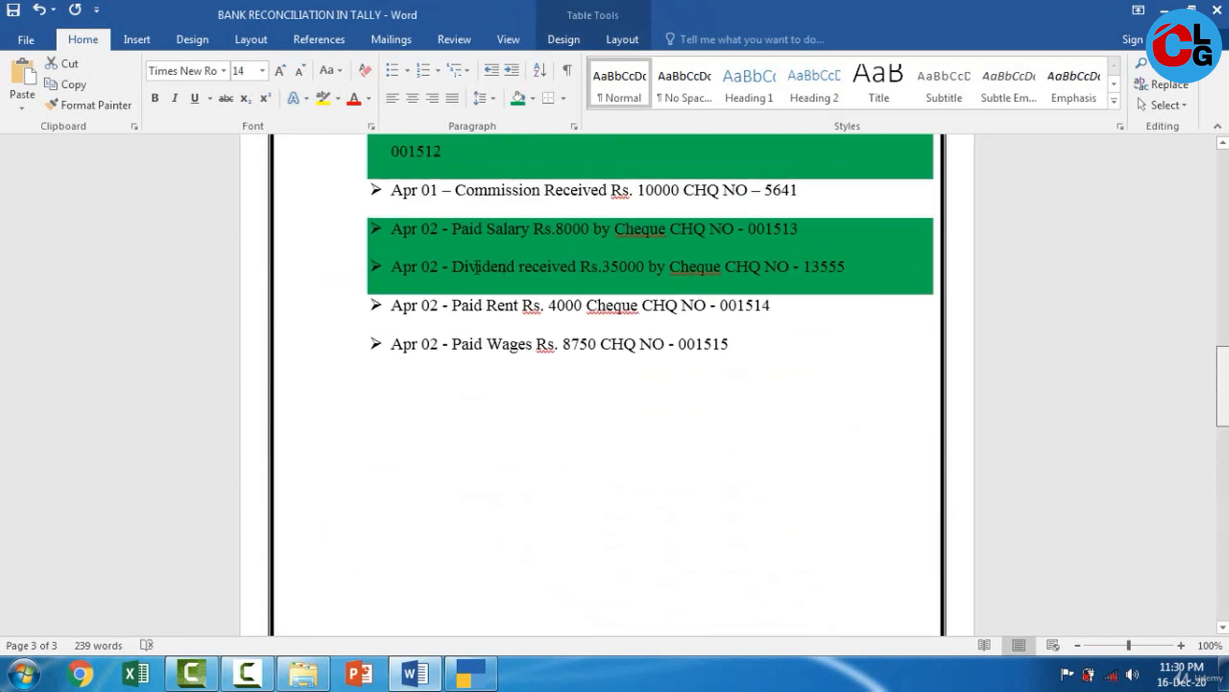
left_click_drag(309, 268, 310, 283)
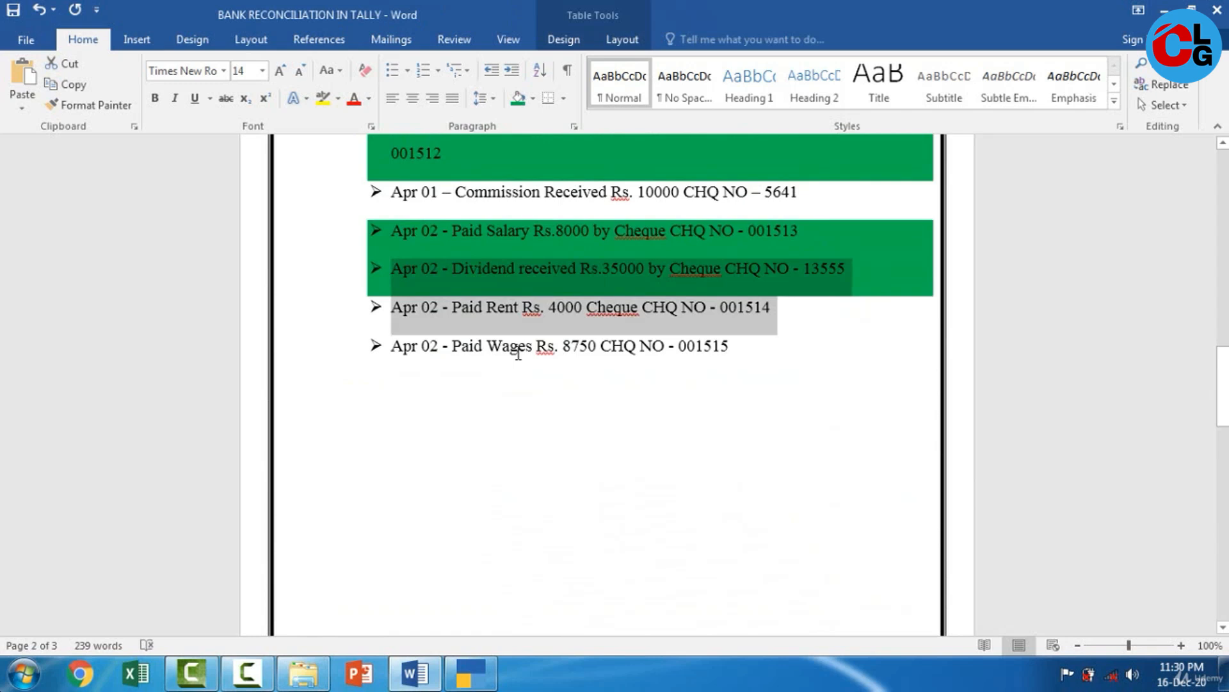
key("F4")
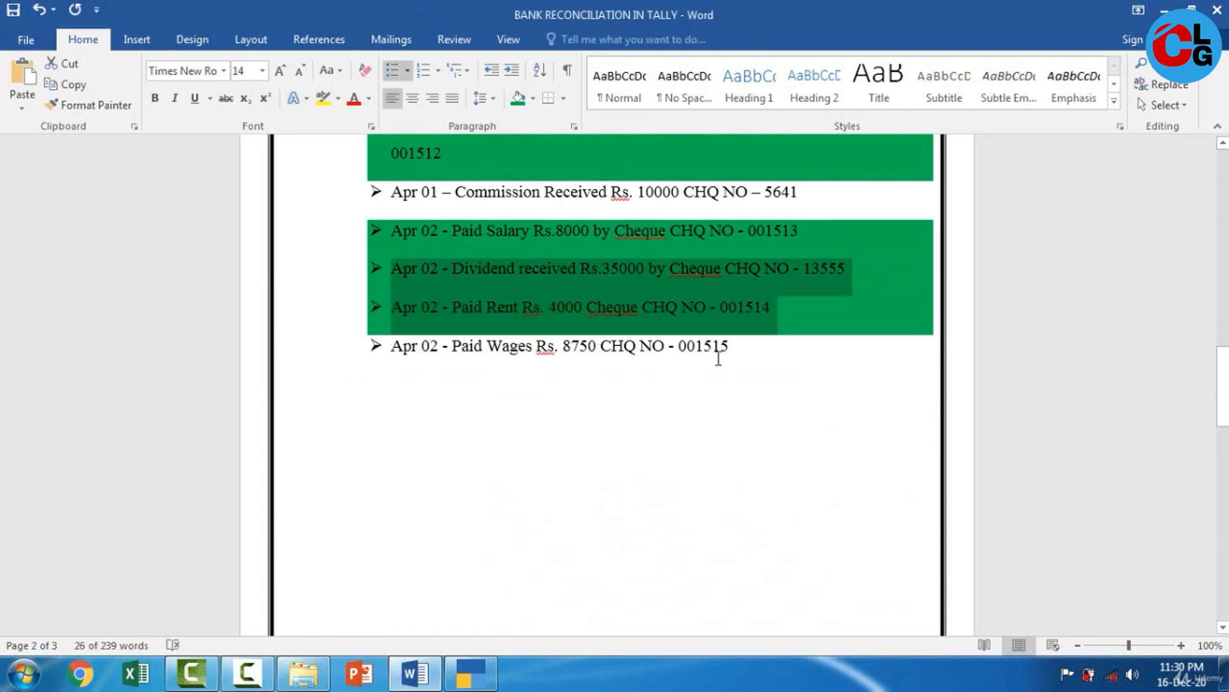
Compare the unshaded rows of the bank statement with the unshaded entries in the April transaction list.
left_click_drag(1223, 384, 958, 472)
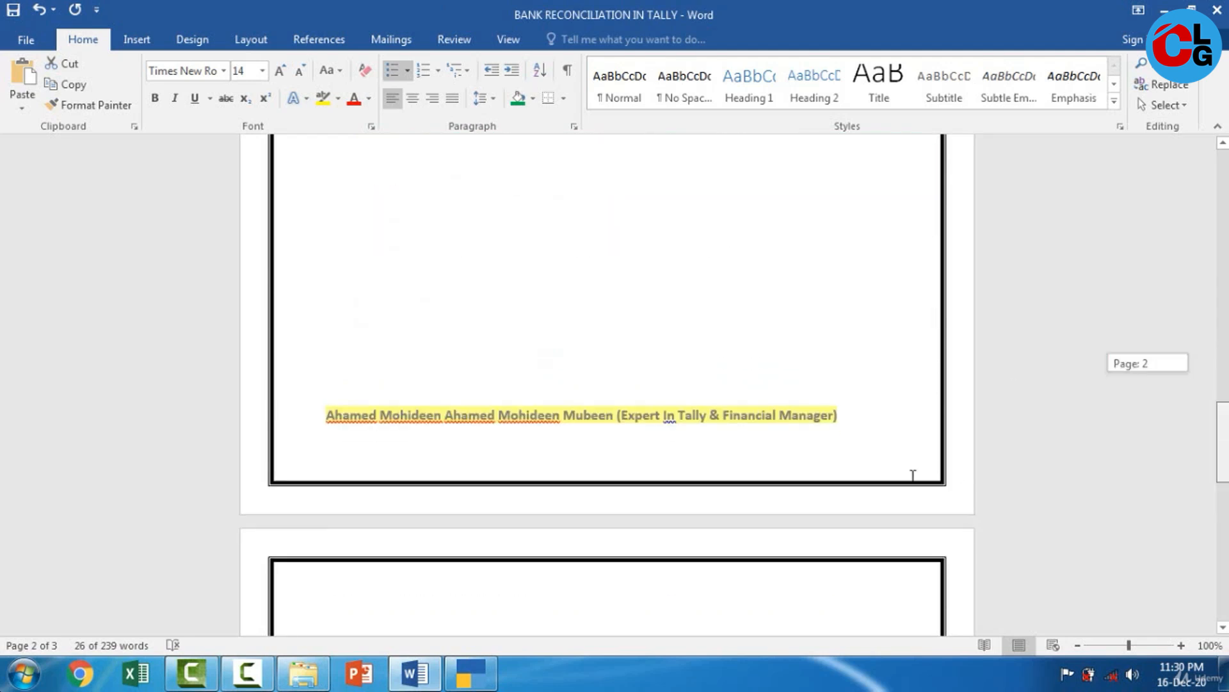
scroll(870, 473, "down", 10)
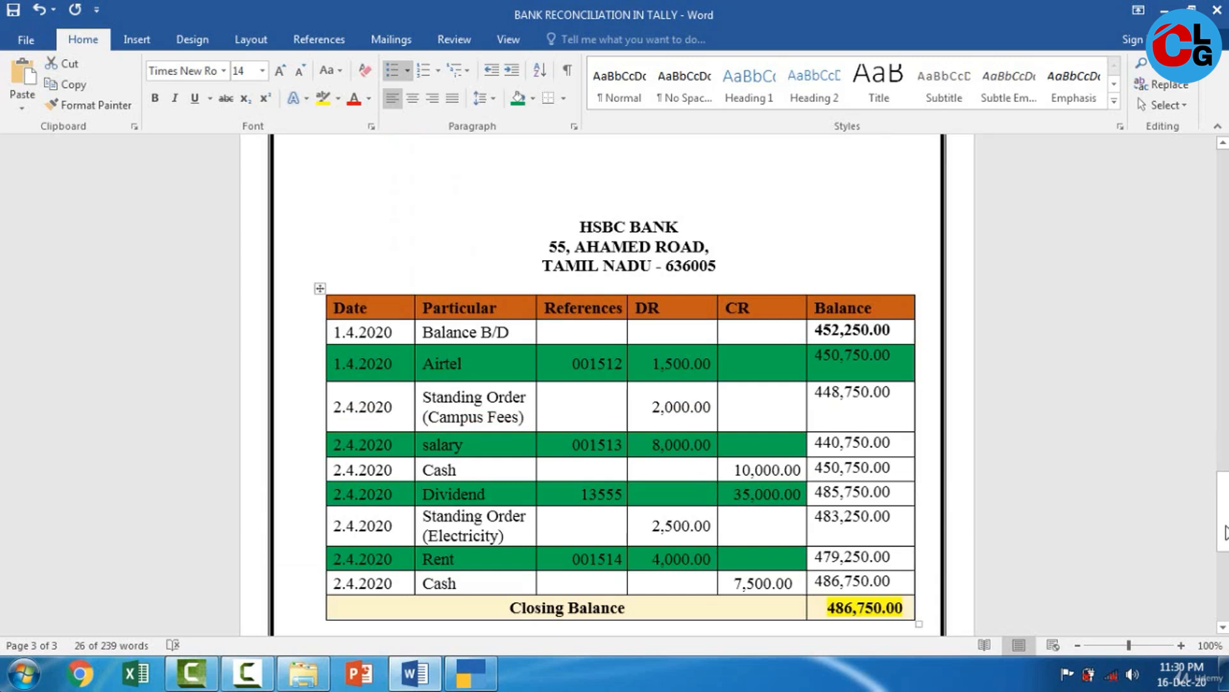
left_click_drag(1224, 532, 799, 403)
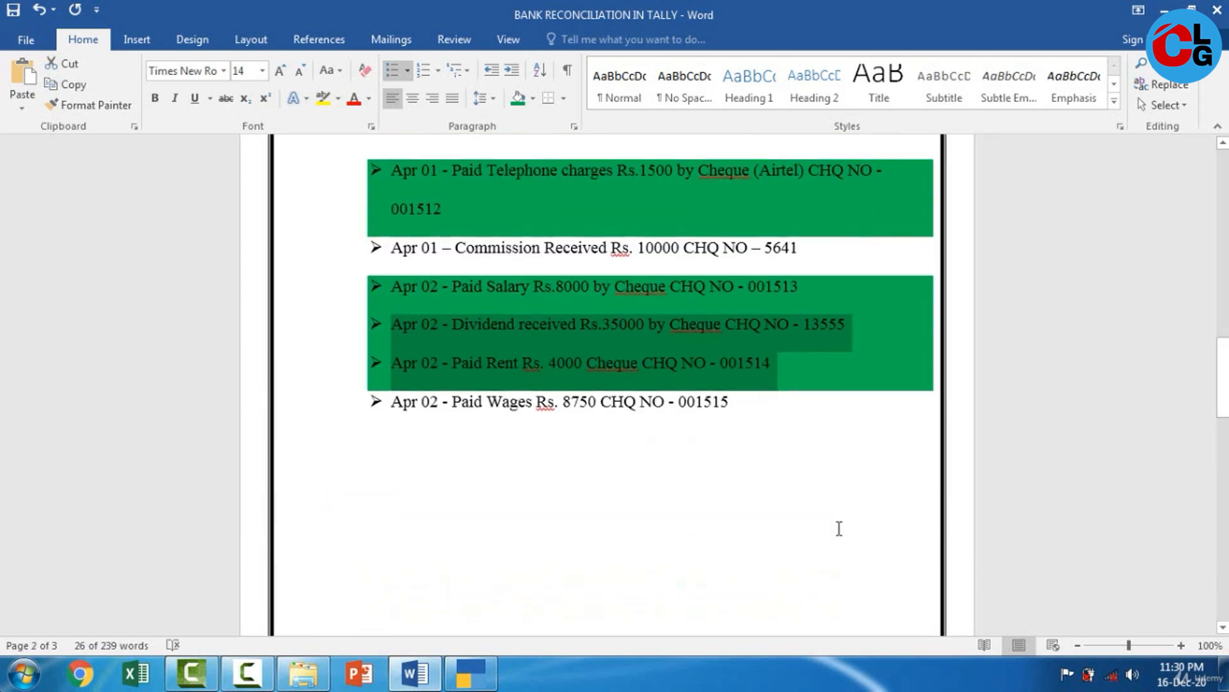
left_click_drag(1224, 384, 1223, 526)
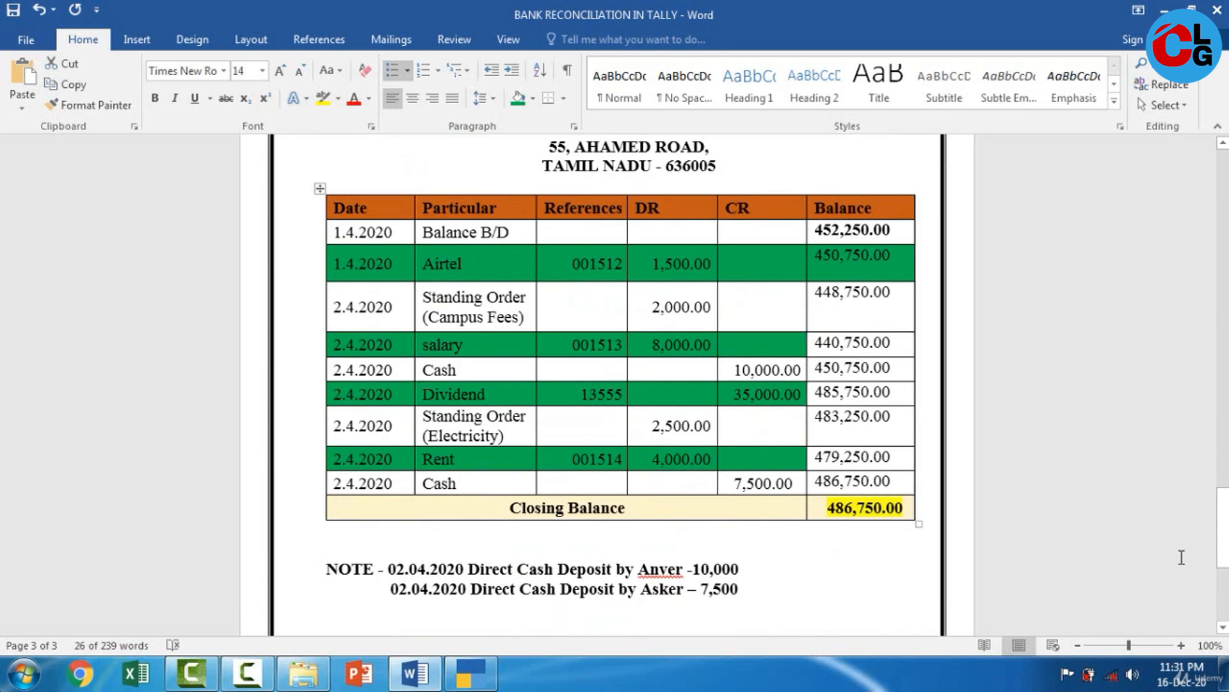
mouse_move(1223, 527)
left_mouse_down()
mouse_move(1223, 336)
mouse_move(1223, 566)
mouse_move(1224, 531)
left_mouse_up()
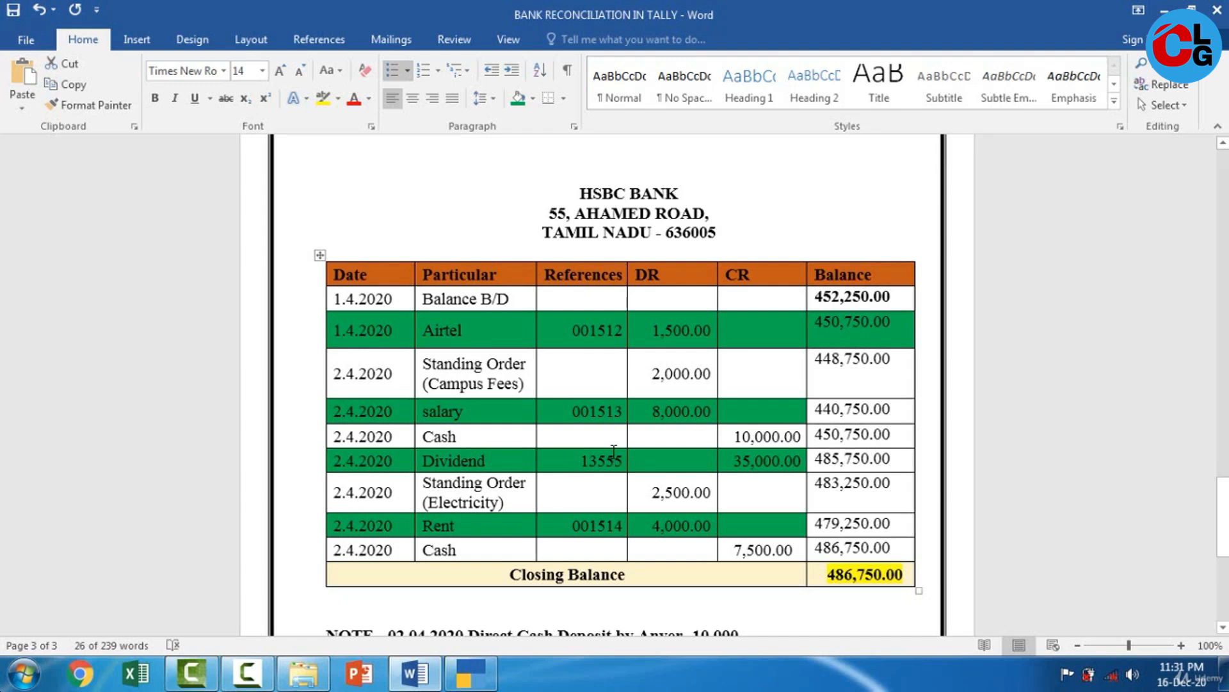
Switch to TallyPrime, leave the account book reports and start a new payment voucher.
left_click(474, 687)
key("Escape")
key("Escape")
key("Escape")
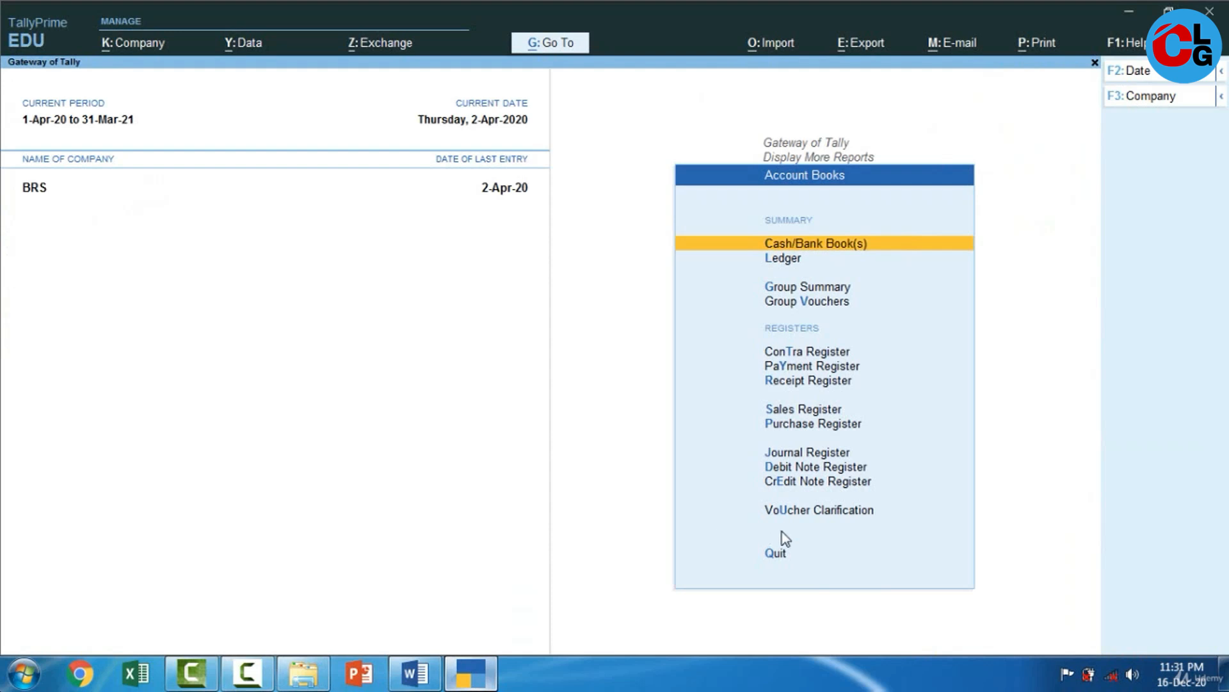
key("Escape")
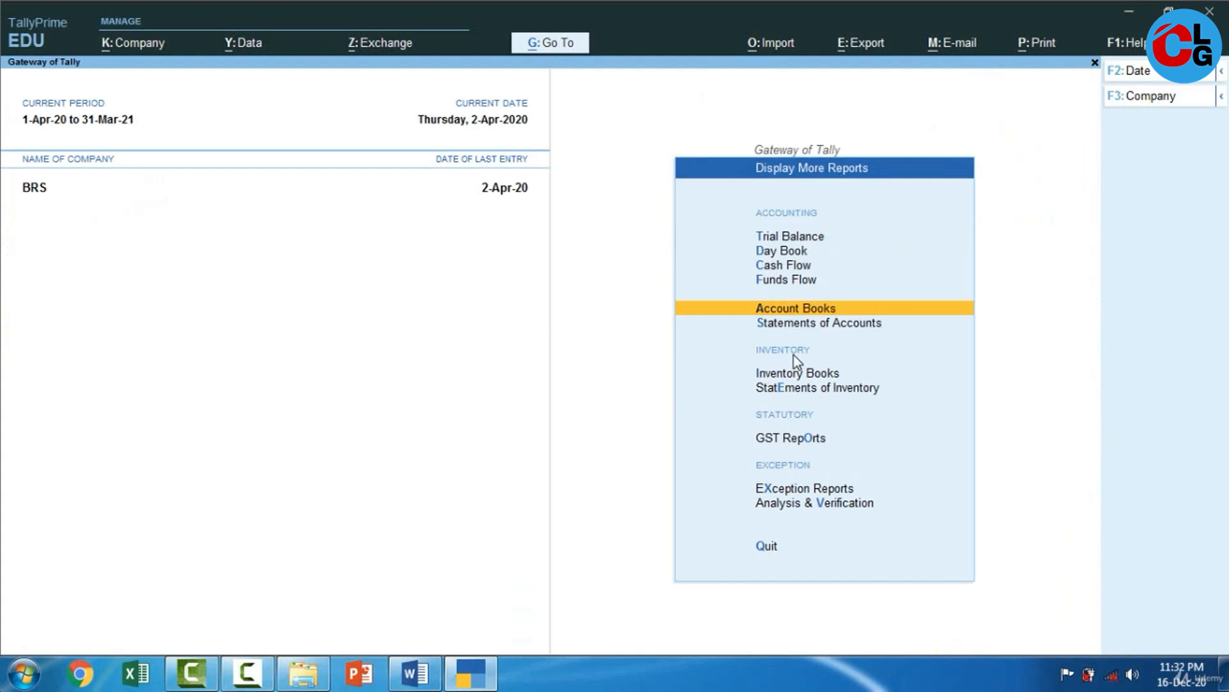
key("Escape")
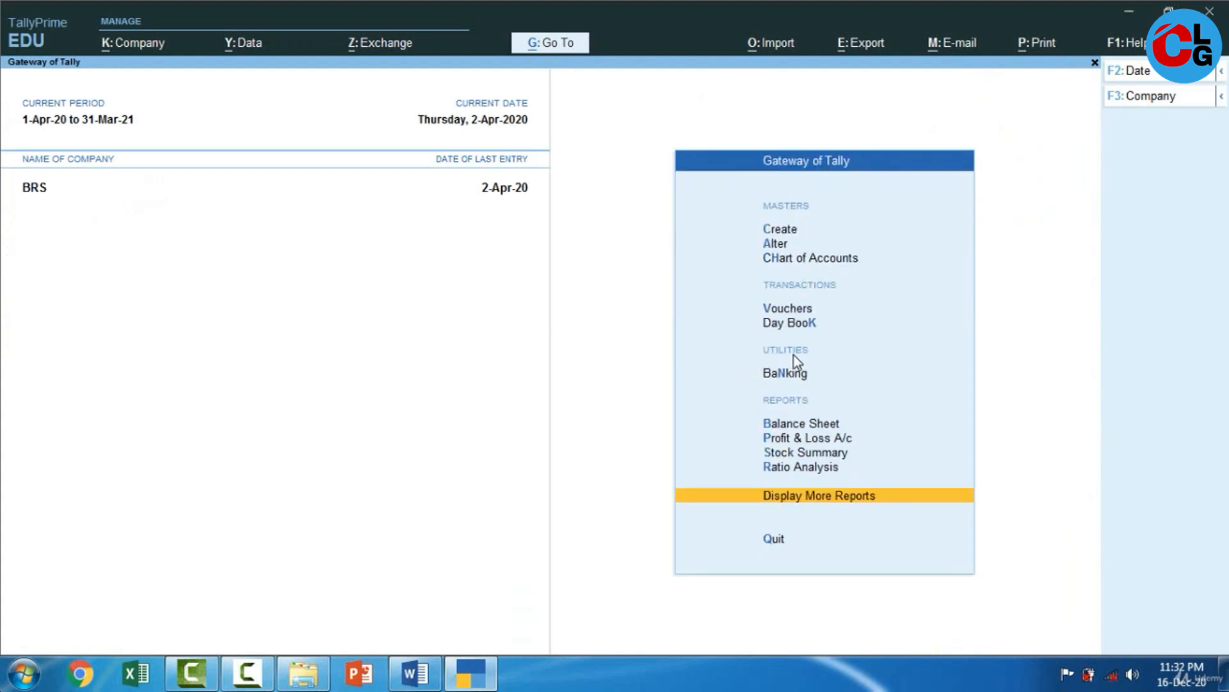
left_click(790, 310)
Check the 2.4.2020 Campus Fees standing order in the Word bank statement, then return to the payment voucher in TallyPrime.
left_click(471, 678)
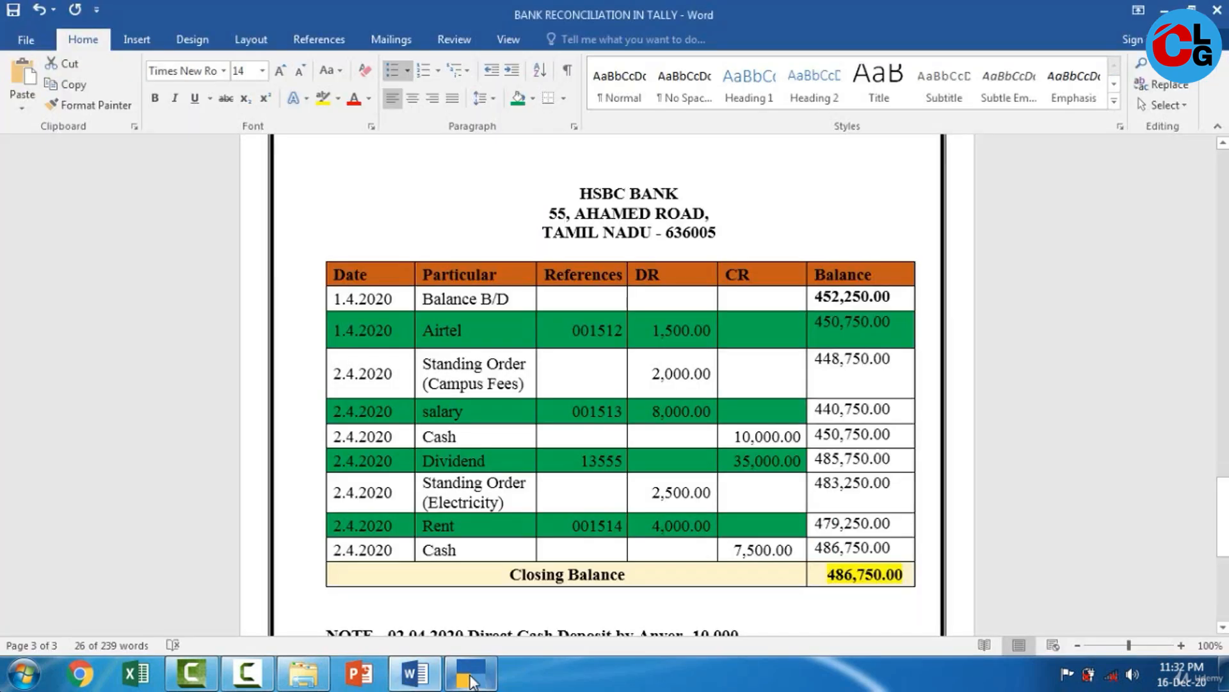
left_click_drag(333, 298, 400, 298)
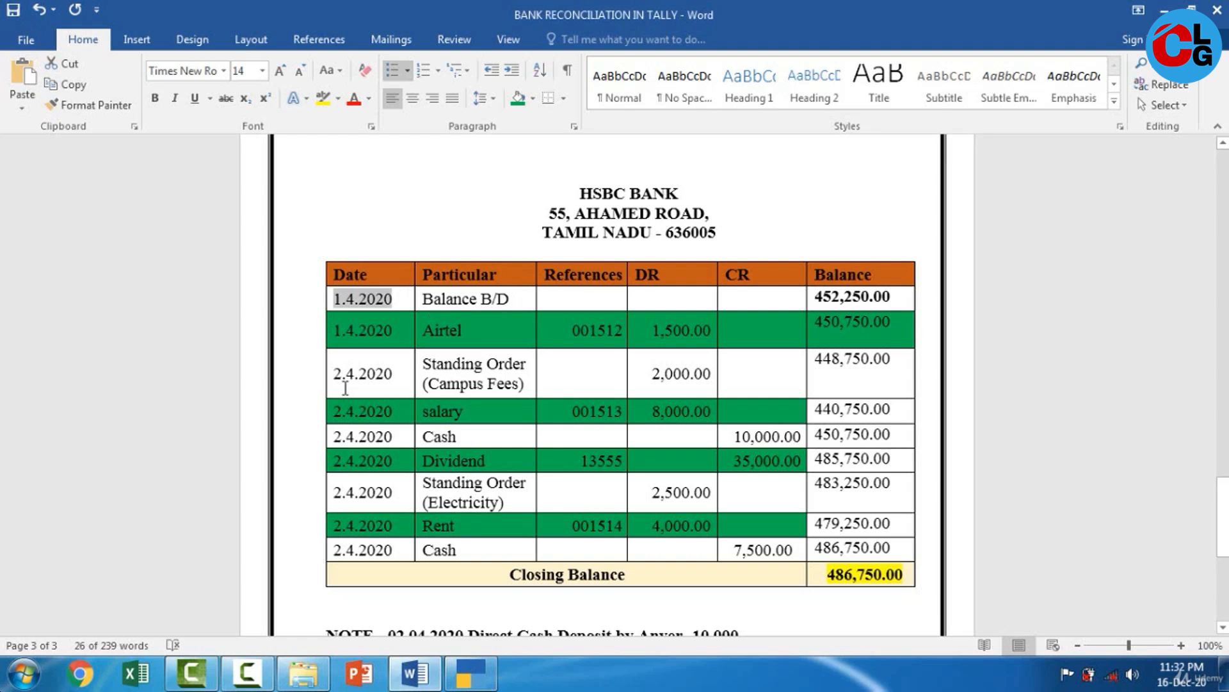
left_click(453, 299)
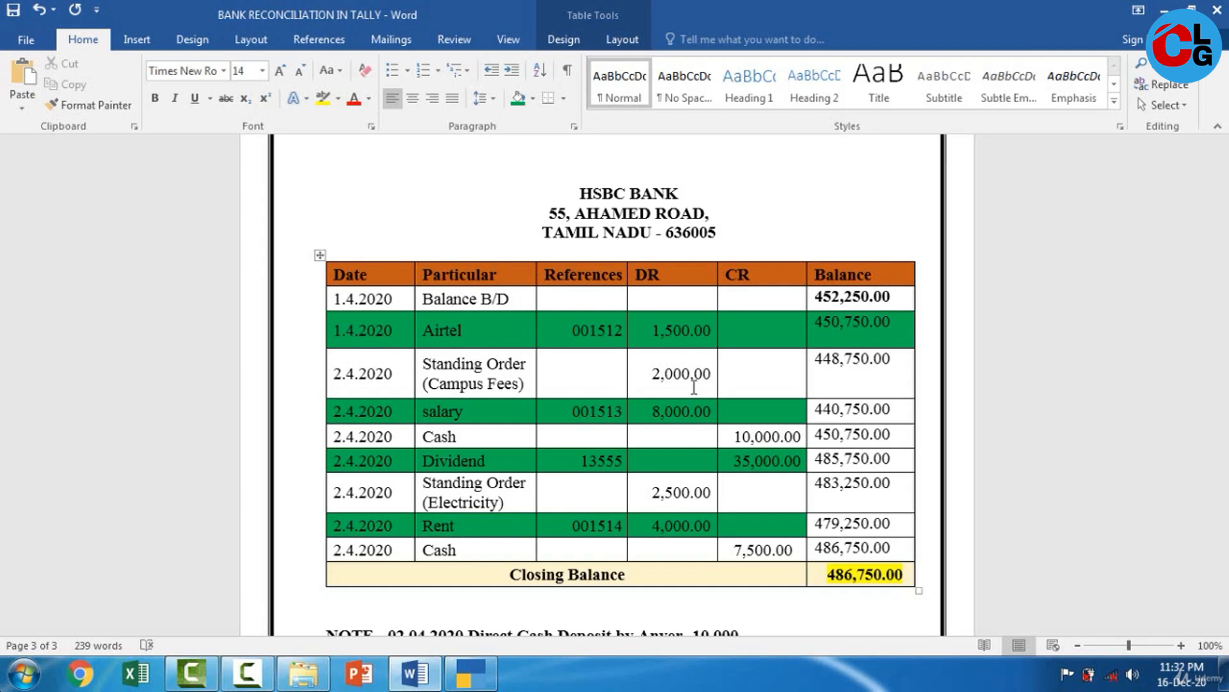
left_click(473, 684)
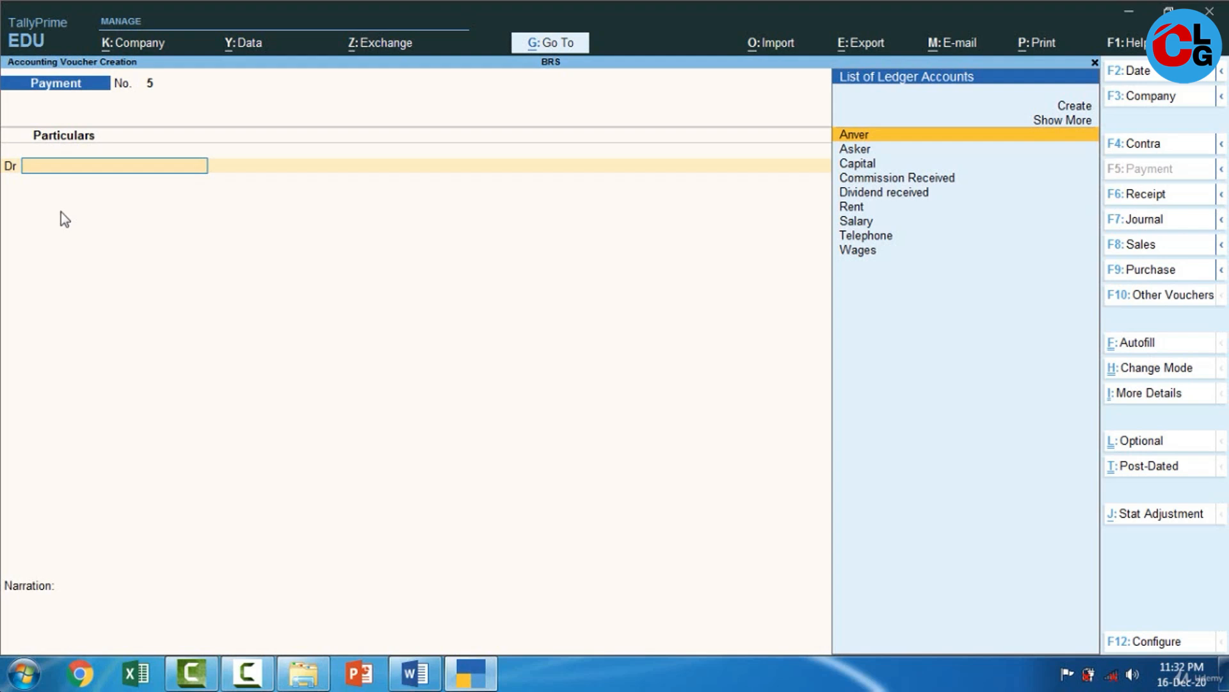
Create a Campus Fees ledger for the payment voucher's debit line, and consult the Word bank statement for its amount.
key("alt+c")
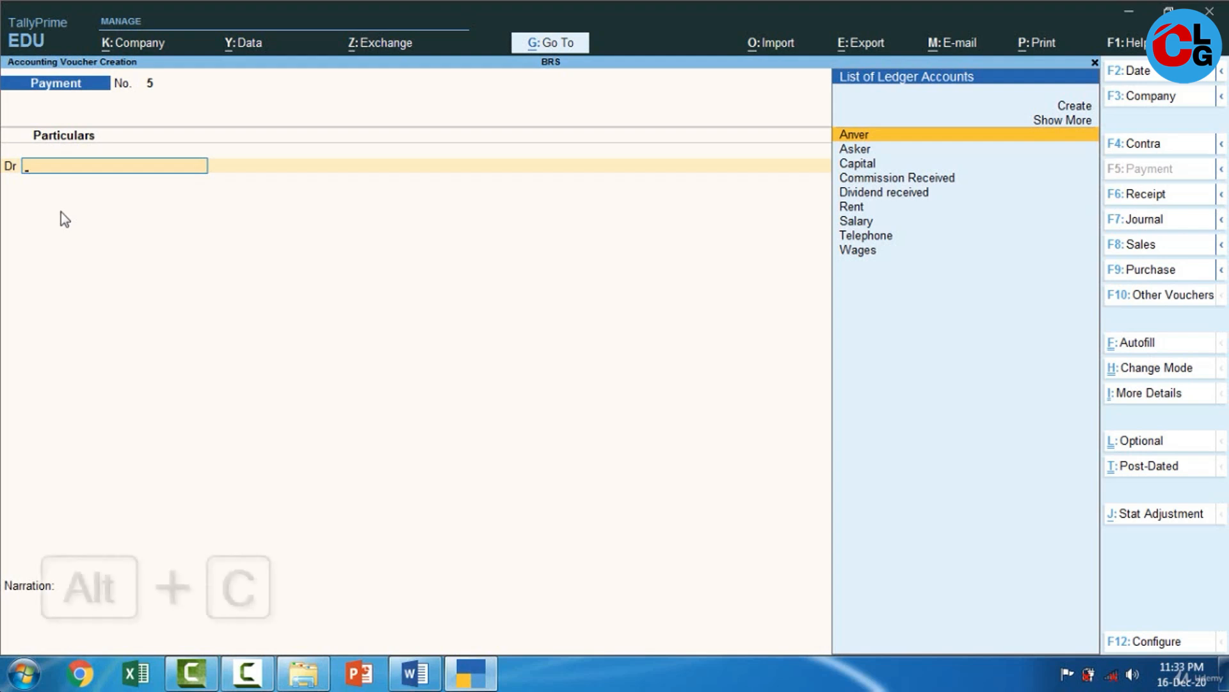
type("Campus Fees")
key("Return")
key("Return")
key("Return")
key("Return")
key("Return")
key("Return")
key("Return")
key("Return")
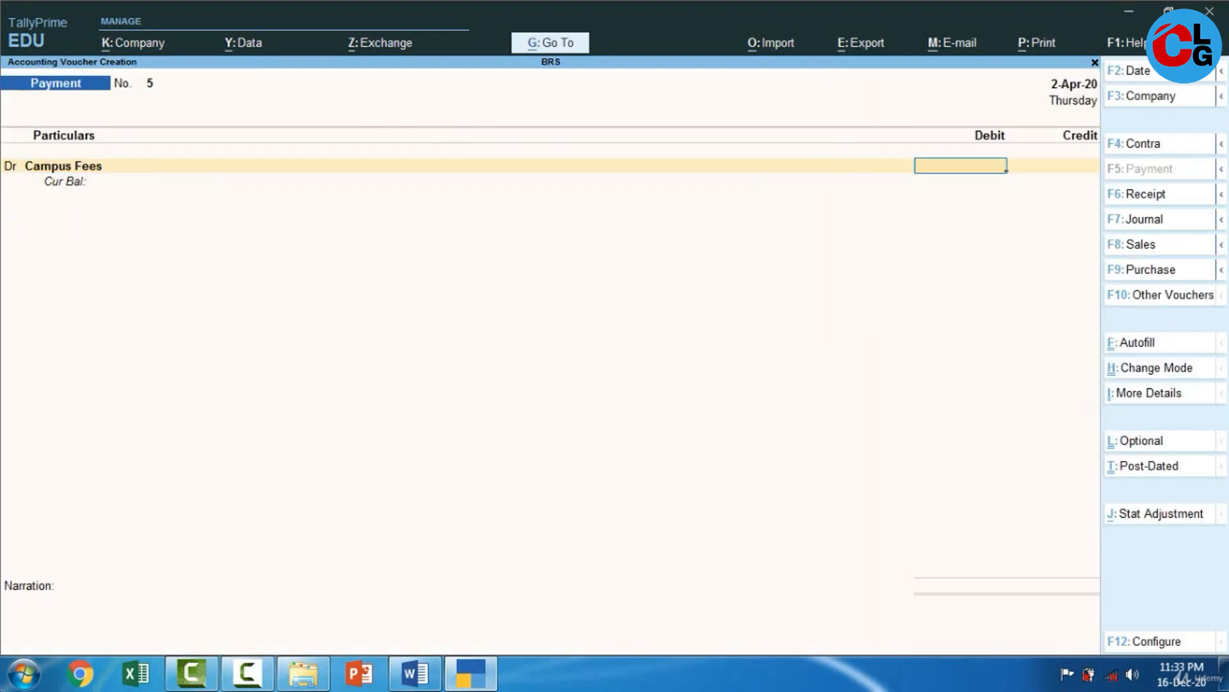
left_click(416, 674)
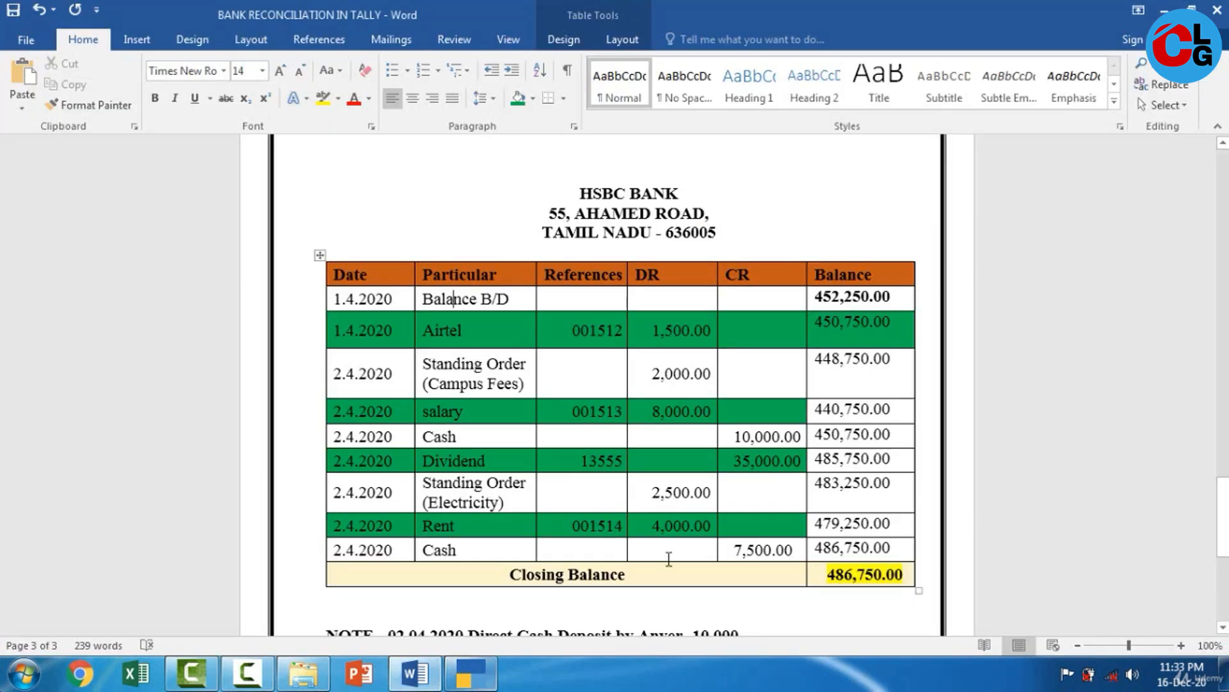
Return to TallyPrime, debit Campus Fees with 2000 in the payment voucher and credit the amount to HSBC Bank.
left_click(479, 679)
type("2000")
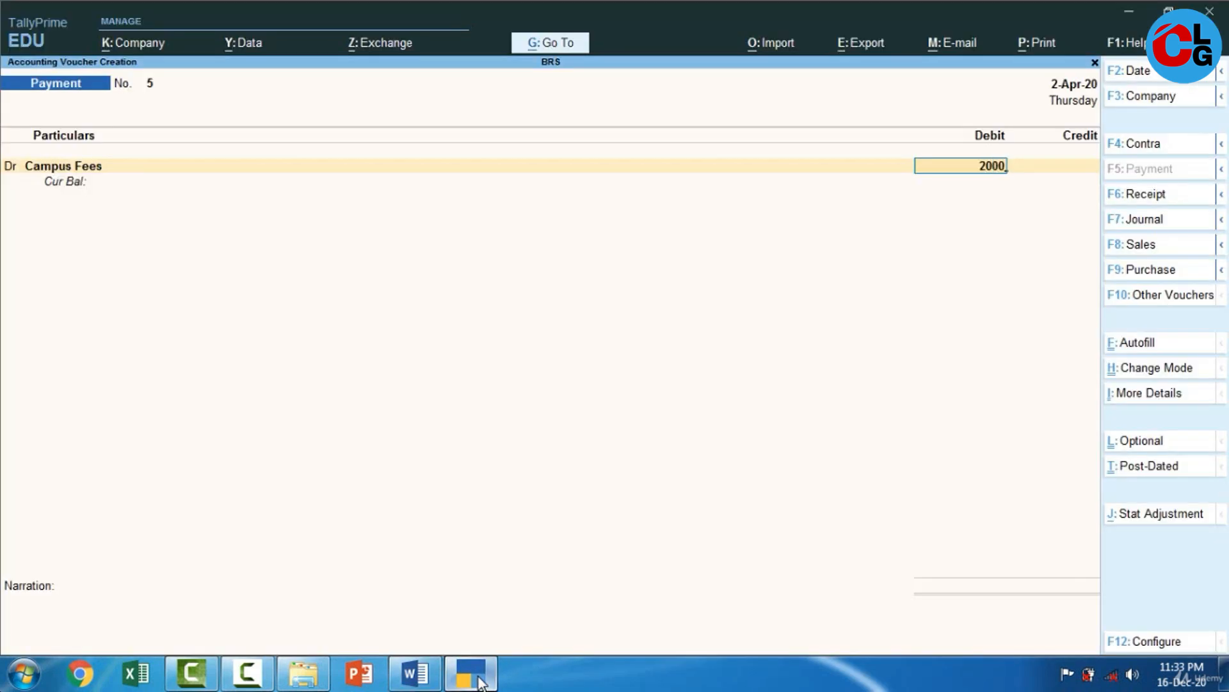
key("Return")
key("Return")
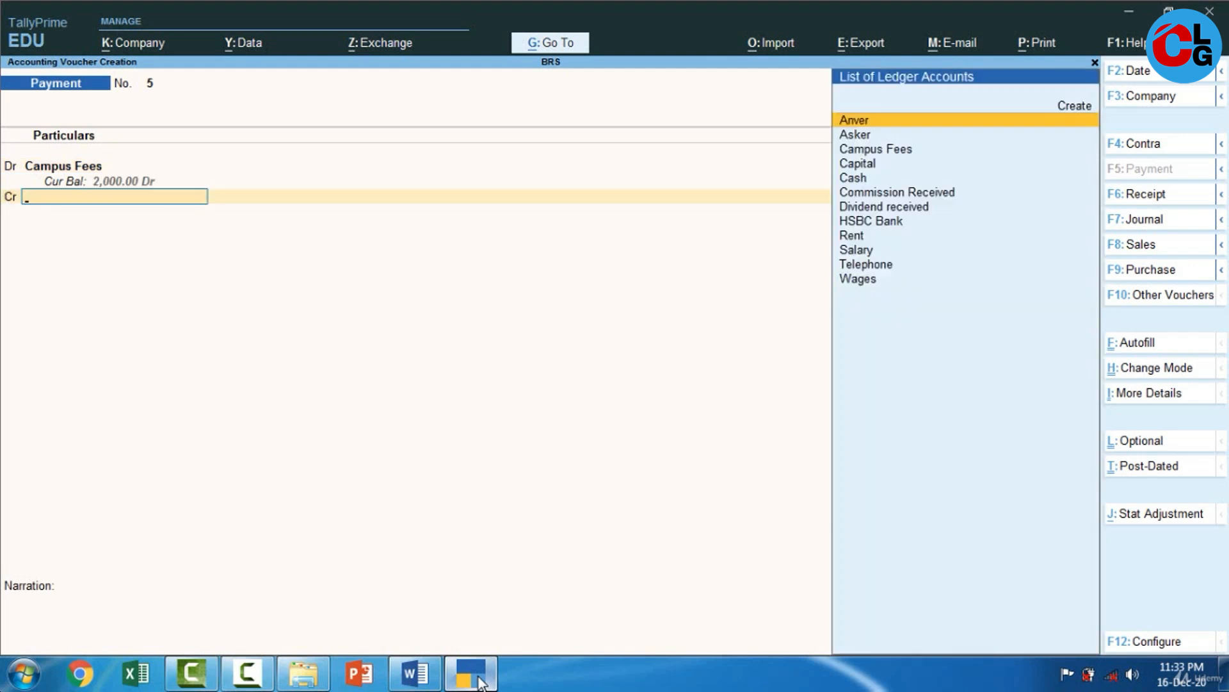
key("Down")
key("Down")
key("Down")
key("Down")
key("Down")
key("Down")
key("Down")
key("Return")
key("Return")
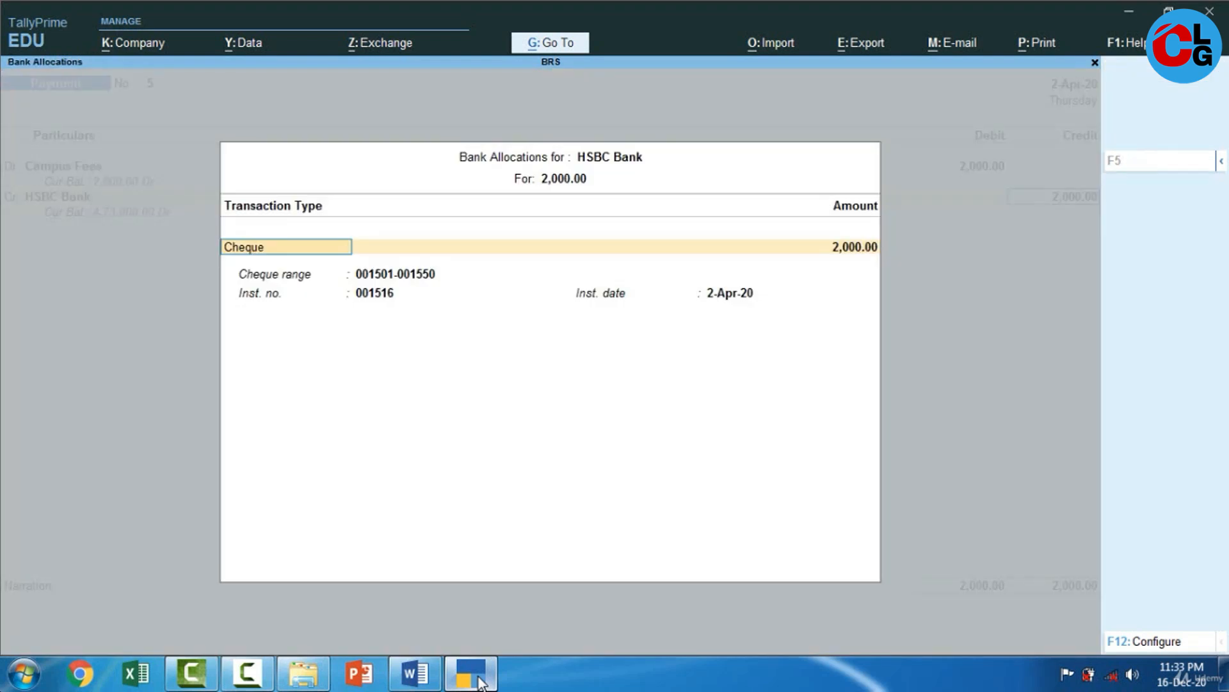
Set the bank allocation's cheque range to Not Applicable with instrument number 0000, and save the Campus Fees payment voucher without a narration.
key("Return")
key("Return")
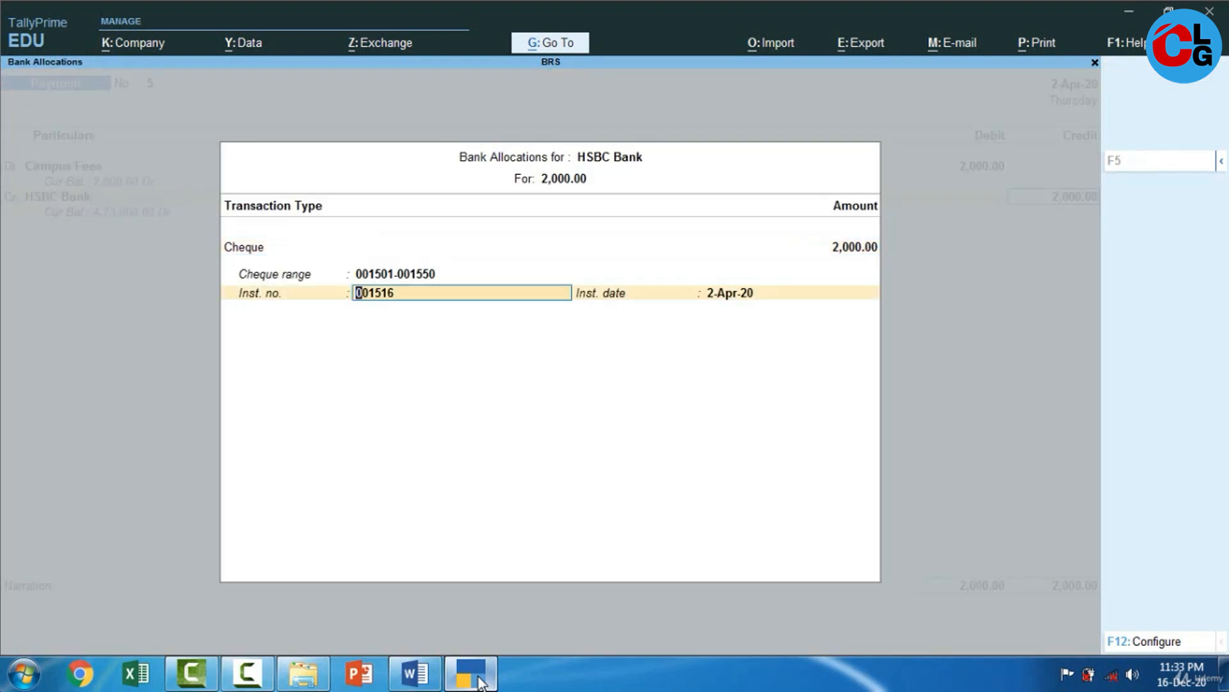
key("BackSpace")
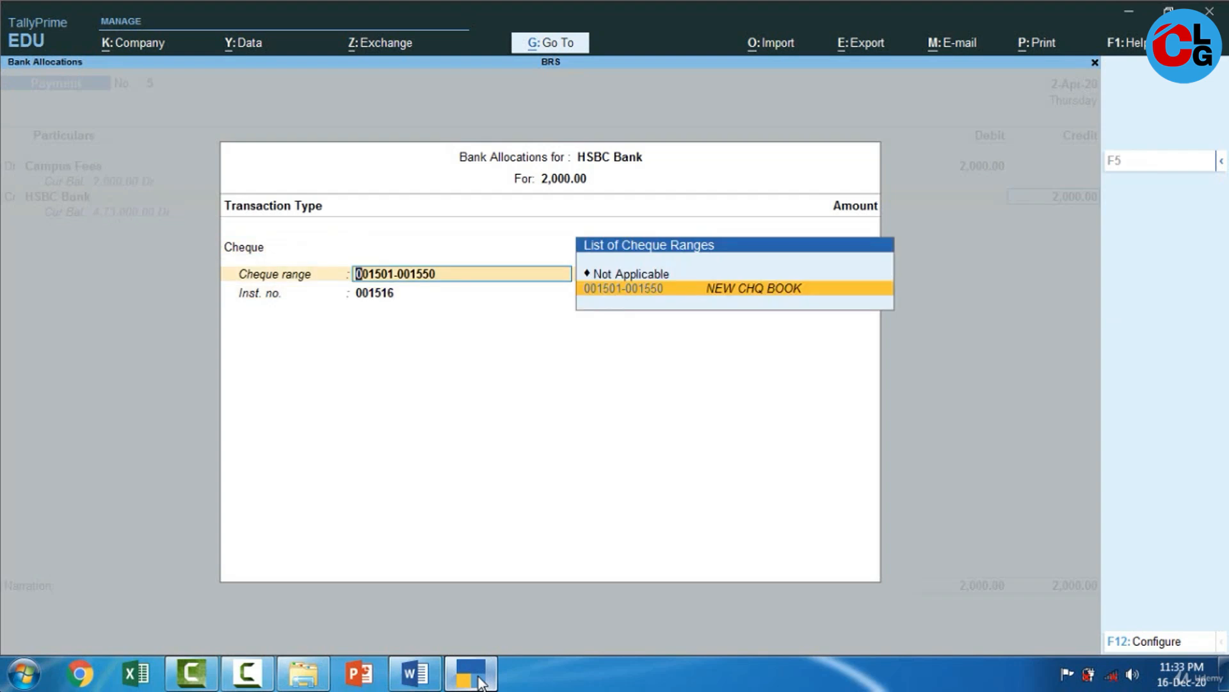
key("Up")
key("Return")
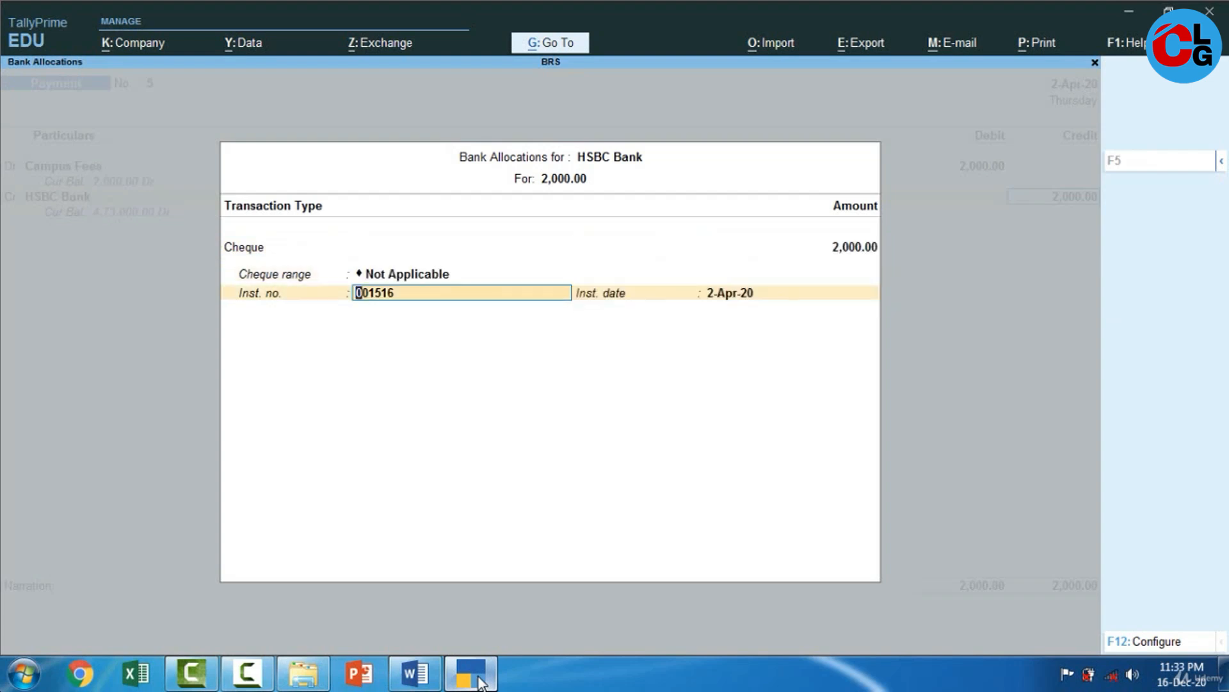
type("0000")
key("Return")
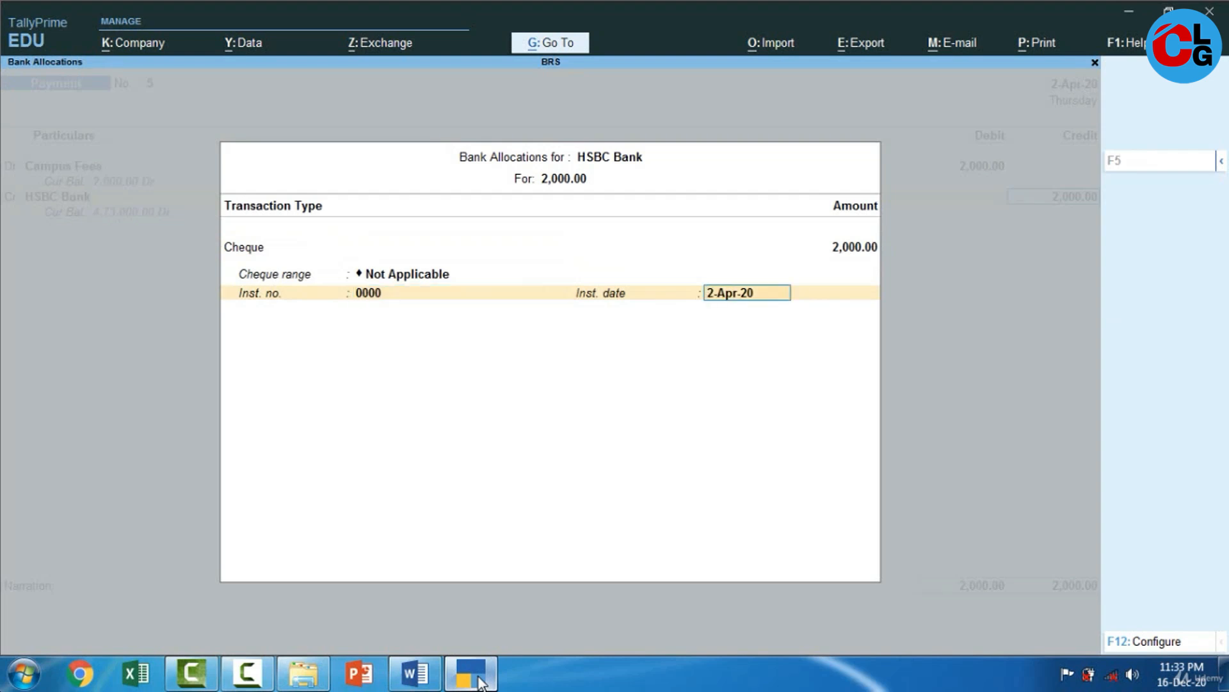
key("Return")
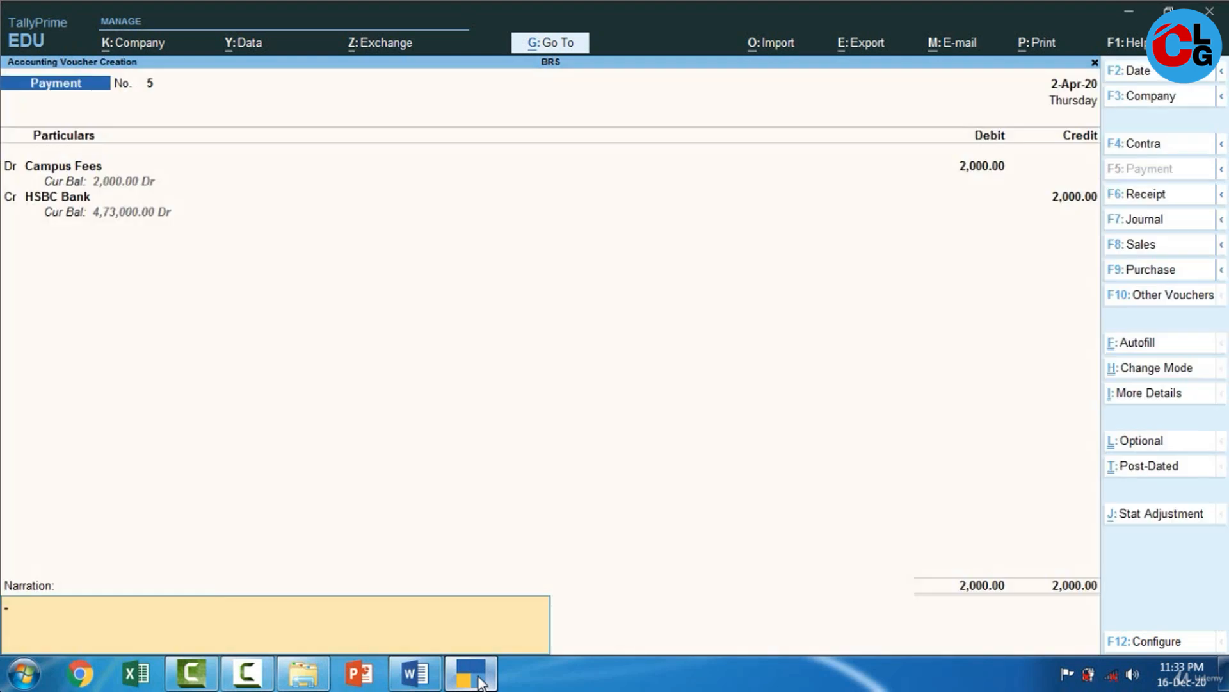
key("Return")
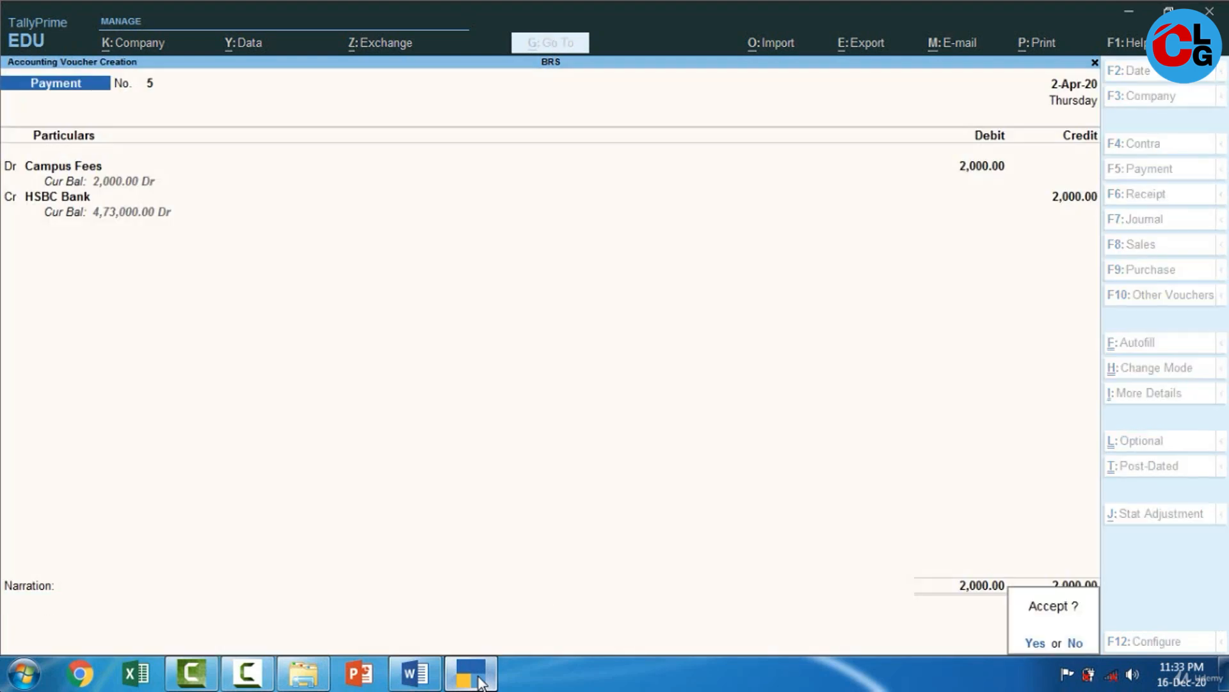
key("Return")
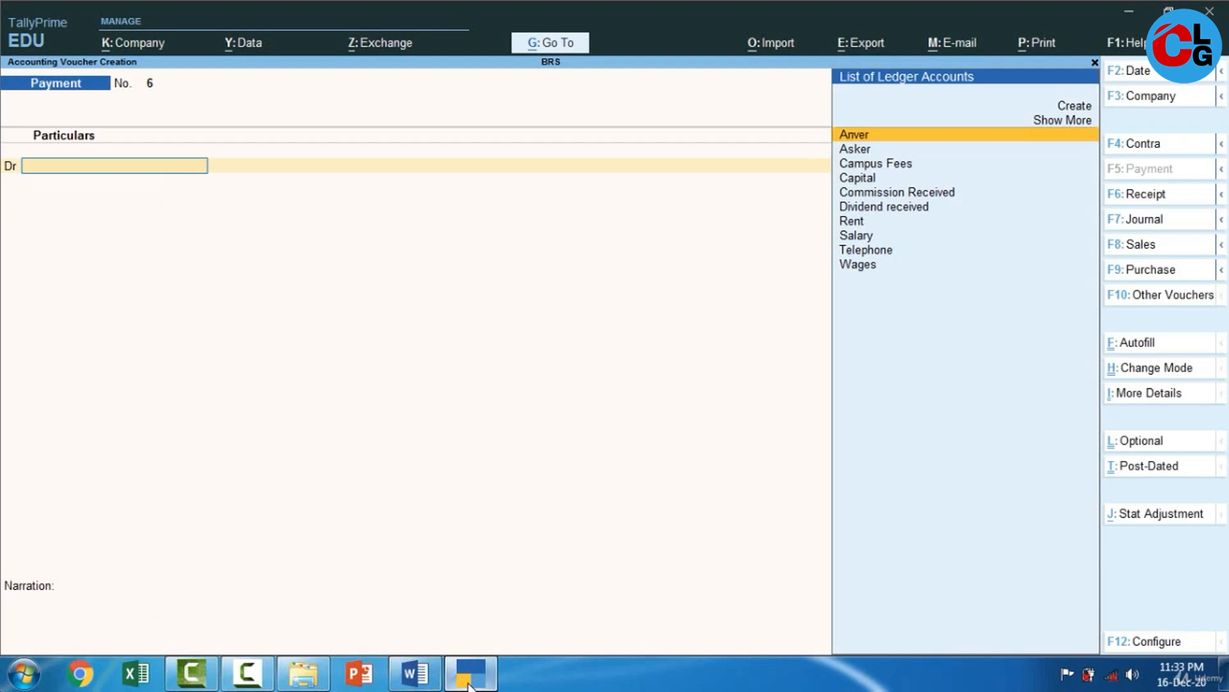
Switch to the Word bank statement and shade the 2.4.2020 Campus Fees standing order row green, leaving out its balance cell.
left_click(415, 672)
mouse_move(335, 373)
left_mouse_down()
mouse_move(622, 387)
mouse_move(762, 378)
left_mouse_up()
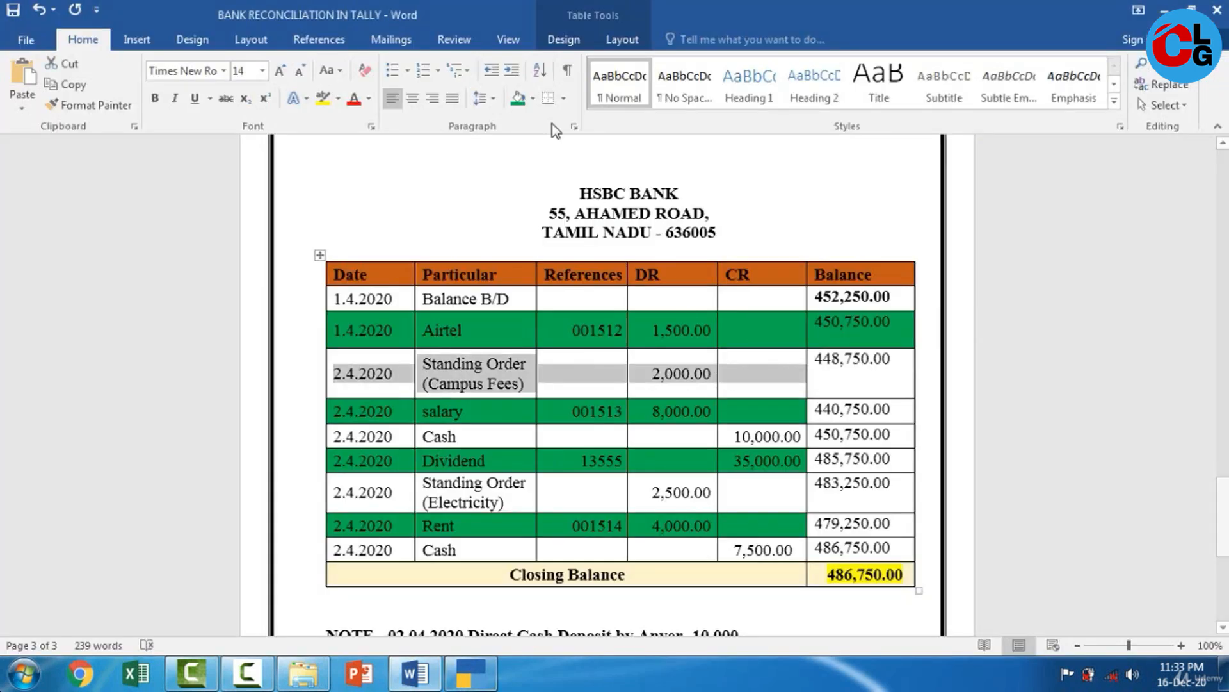
left_click(532, 99)
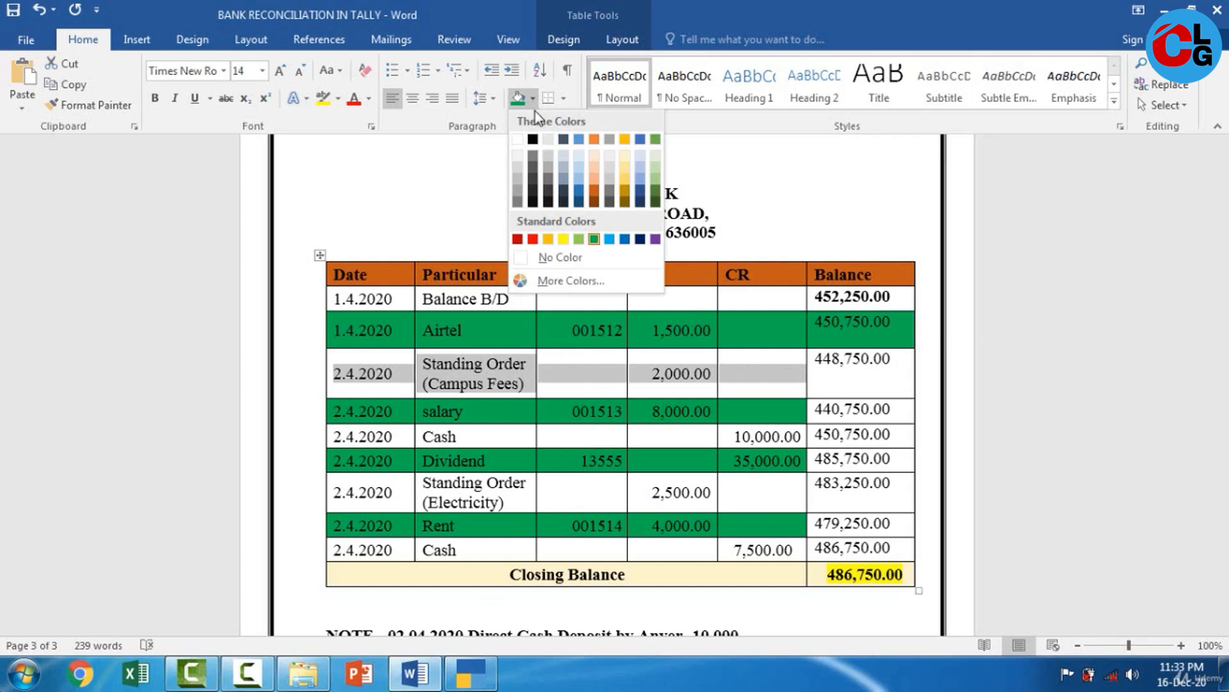
left_click(497, 432)
left_click(496, 433)
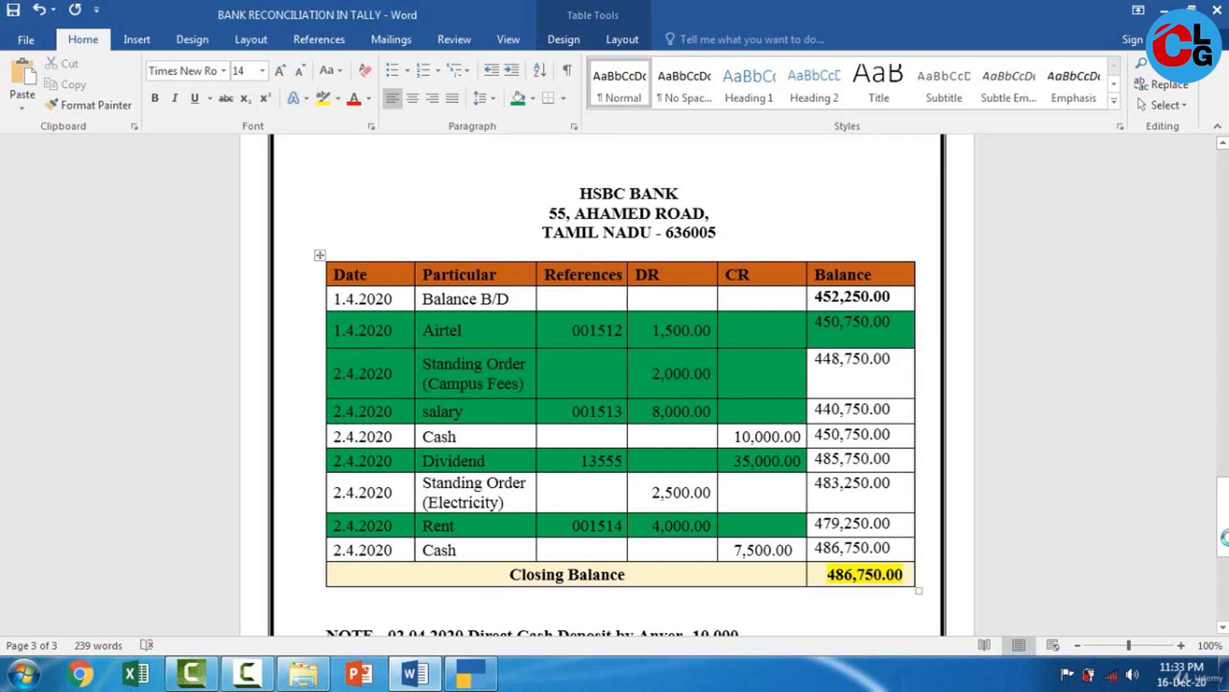
Check the note on the 10,000 direct cash deposit, then start a TallyPrime receipt voucher crediting that depositor's ledger with 10000.
scroll(668, 576, "down", 3)
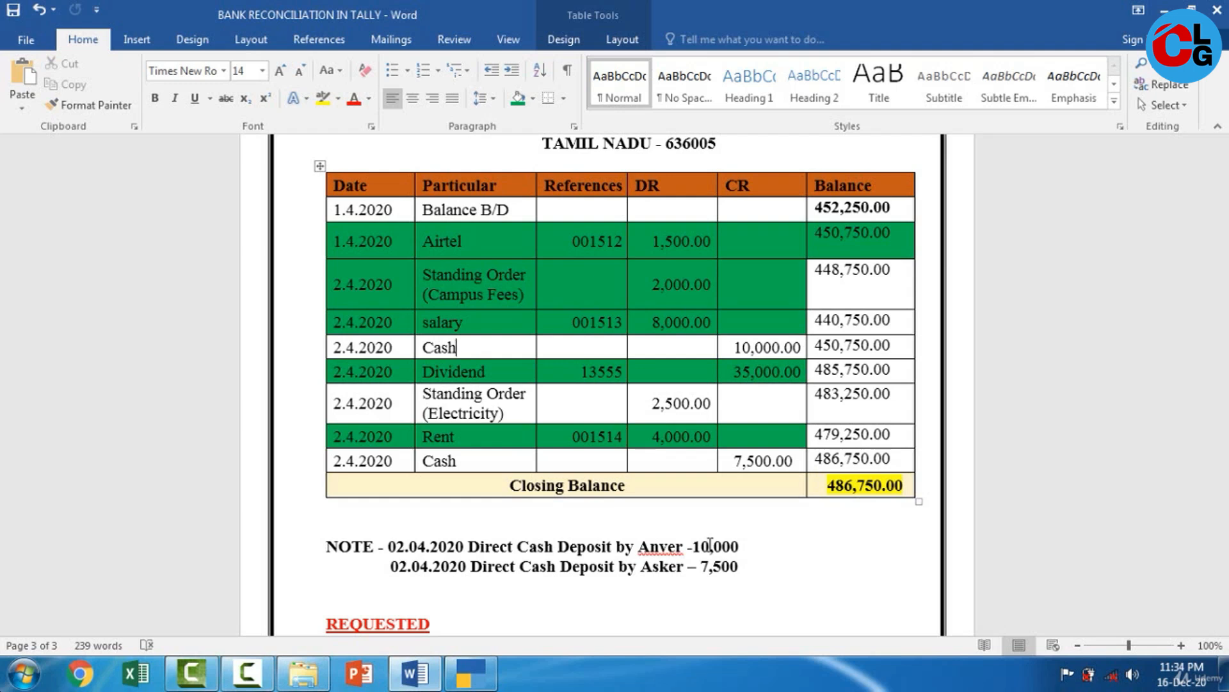
left_click(484, 680)
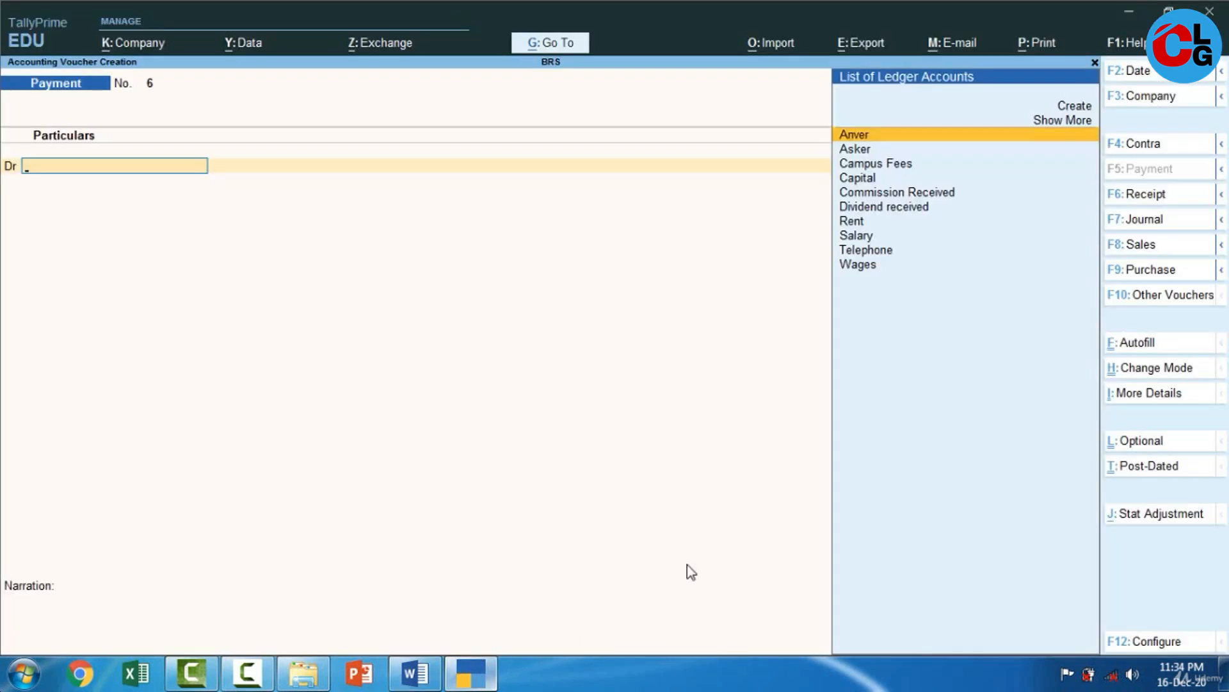
left_click(1157, 198)
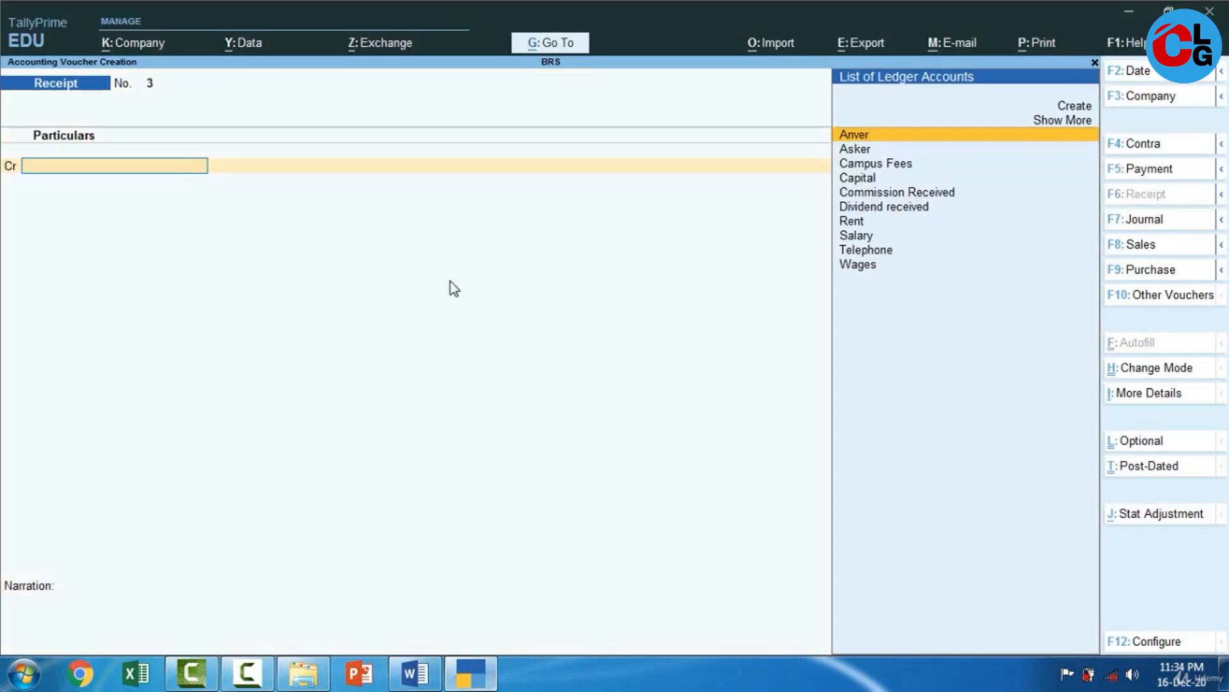
type("An")
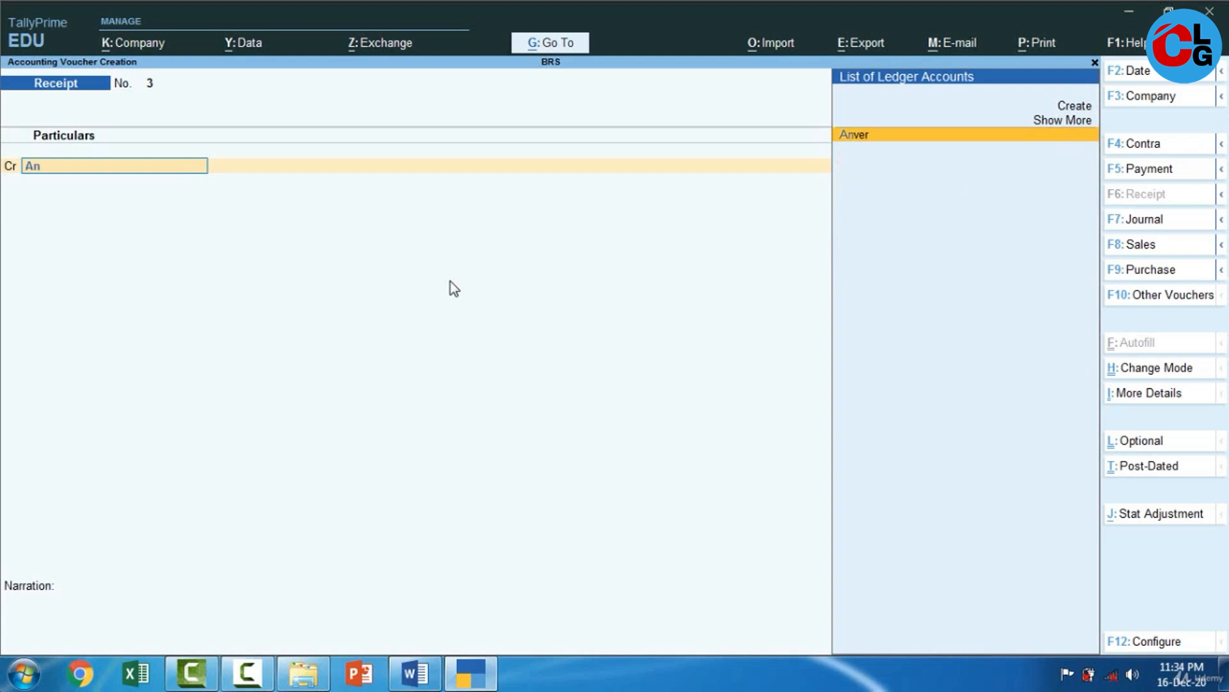
key("Return")
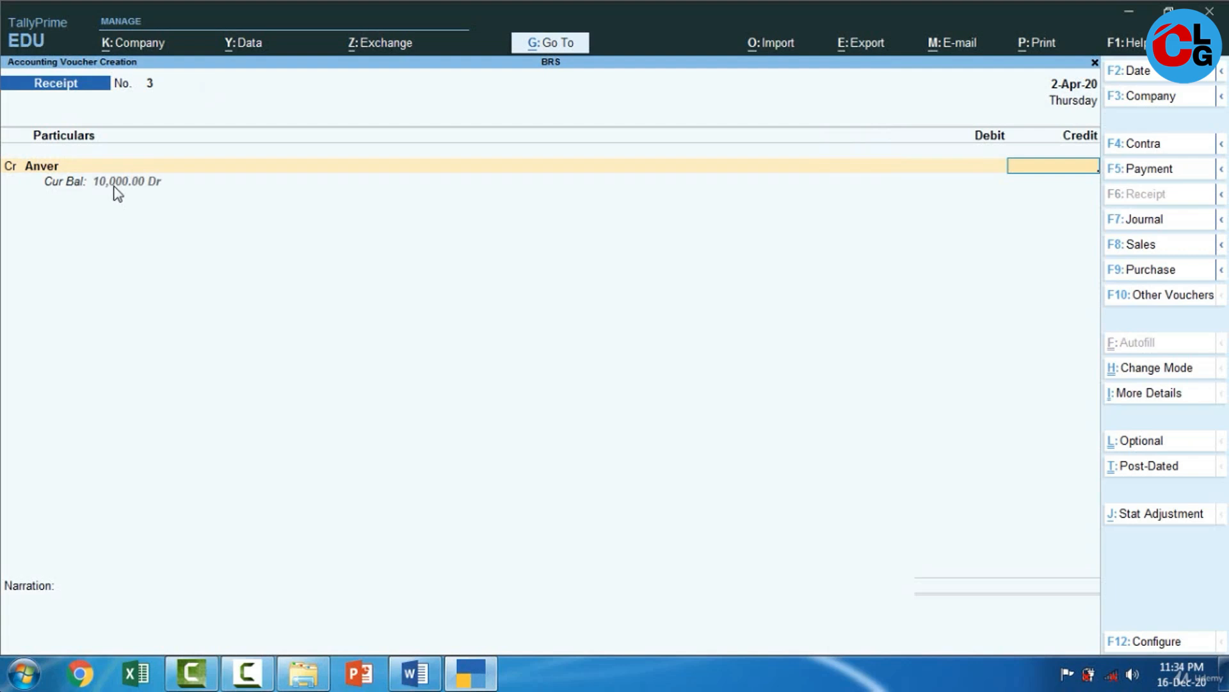
type("10000")
key("Return")
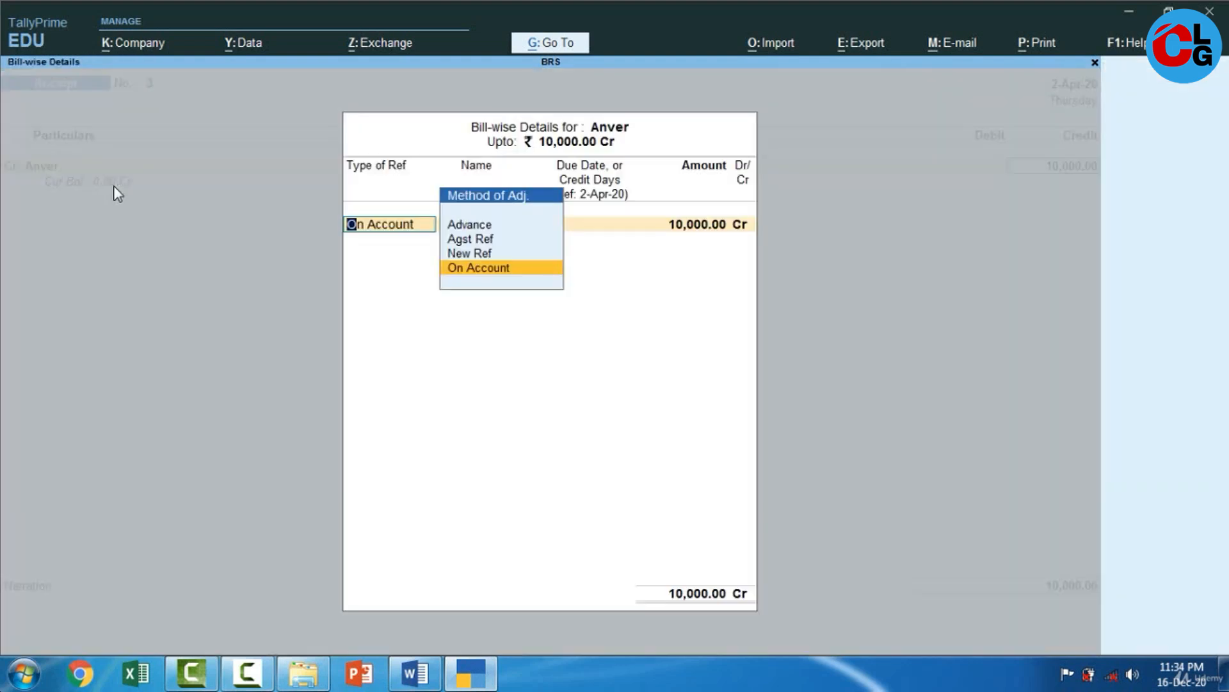
Set the bill-wise reference type of the 10,000 credit to On Account and complete the bill-wise details.
key("Up")
key("Up")
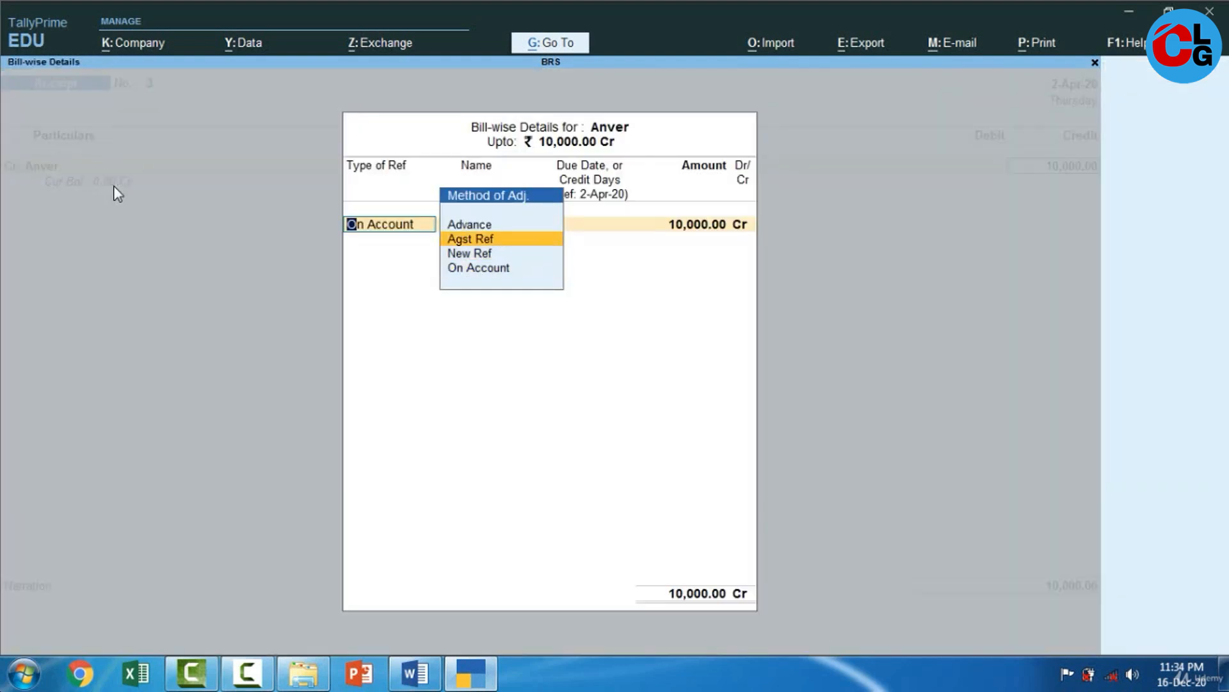
key("Down")
key("Down")
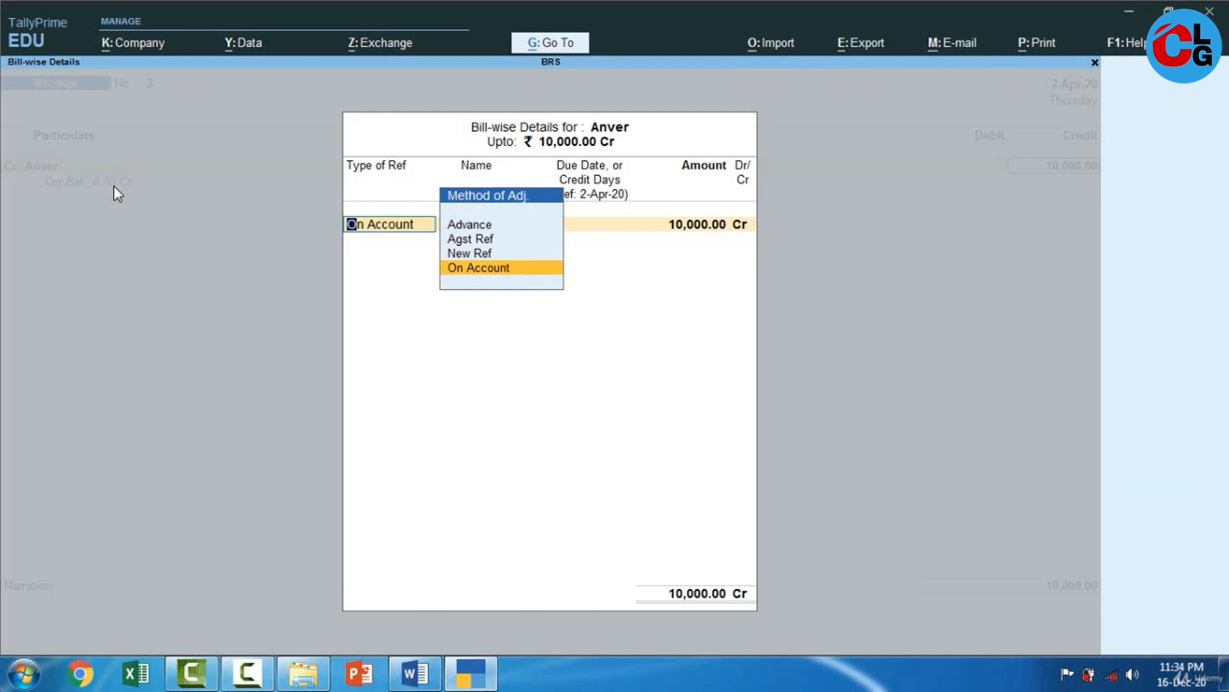
key("Return")
key("Return")
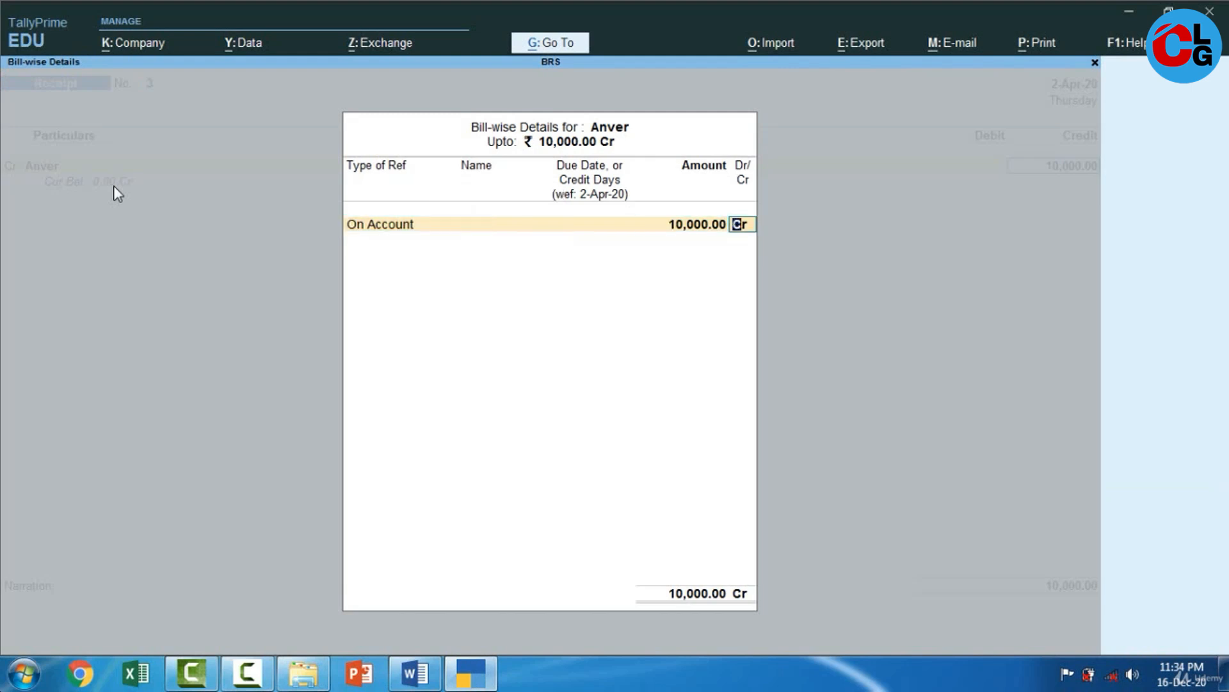
key("Return")
key("Return")
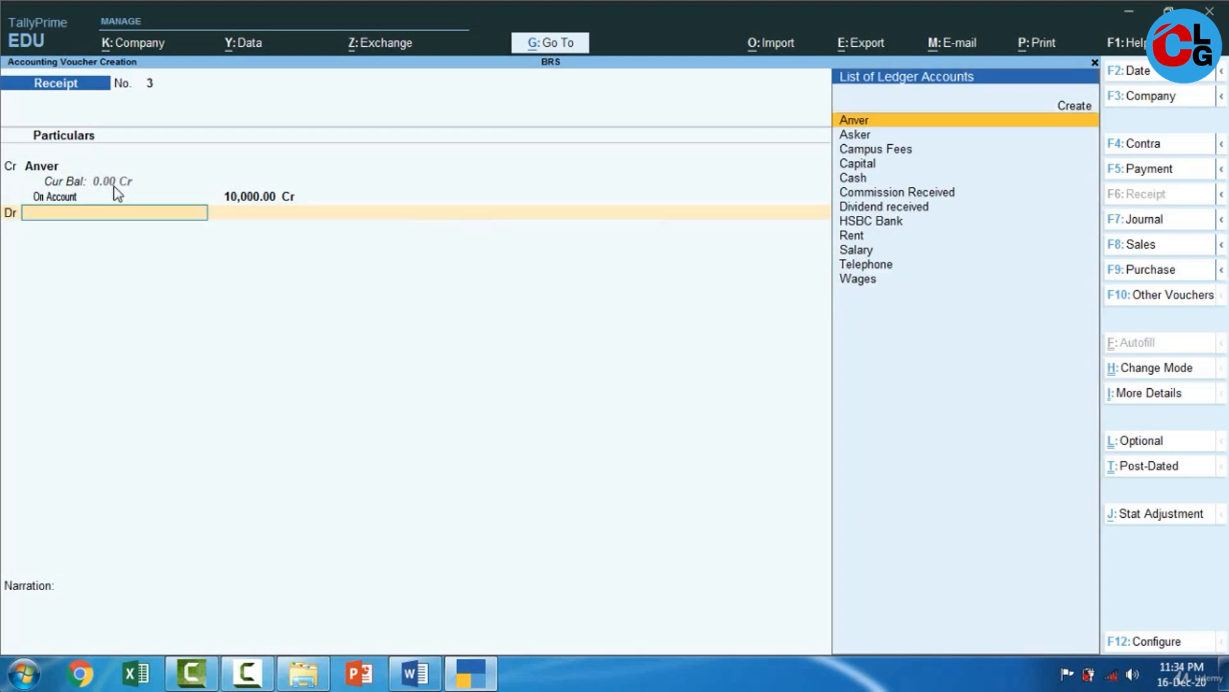
Debit HSBC Bank for 10,000, accept the Cheque/DD bank allocation without an instrument number, and save the receipt voucher.
type("B")
key("Return")
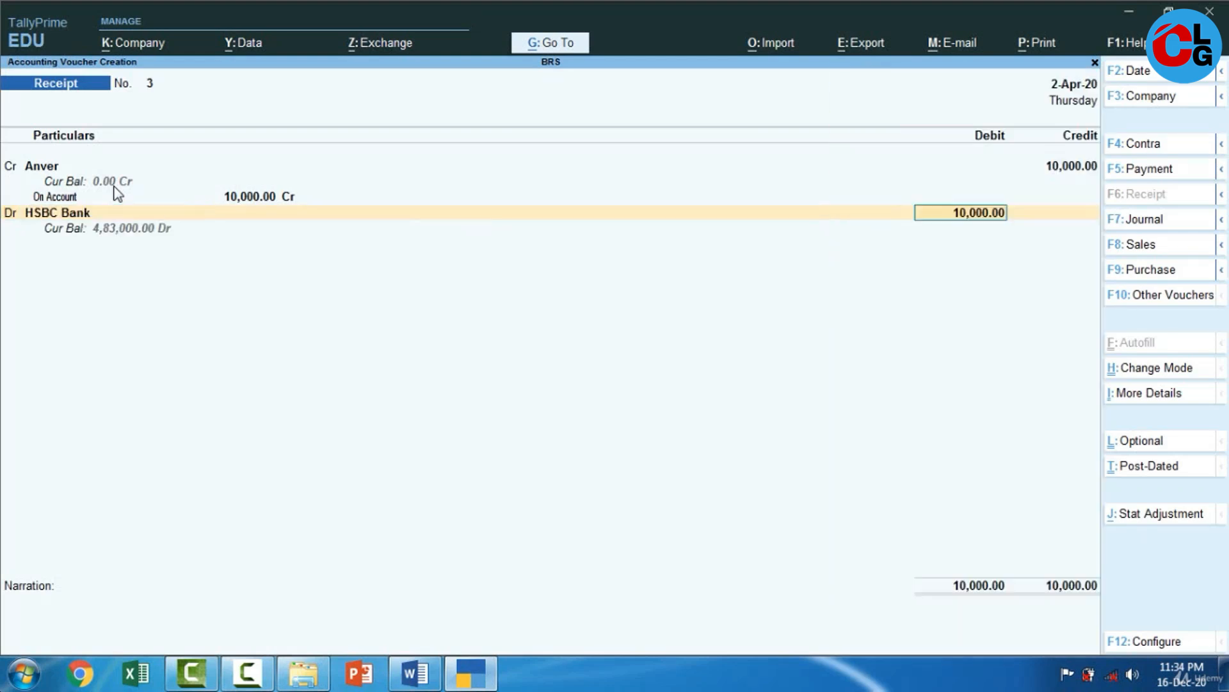
key("Return")
key("Return")
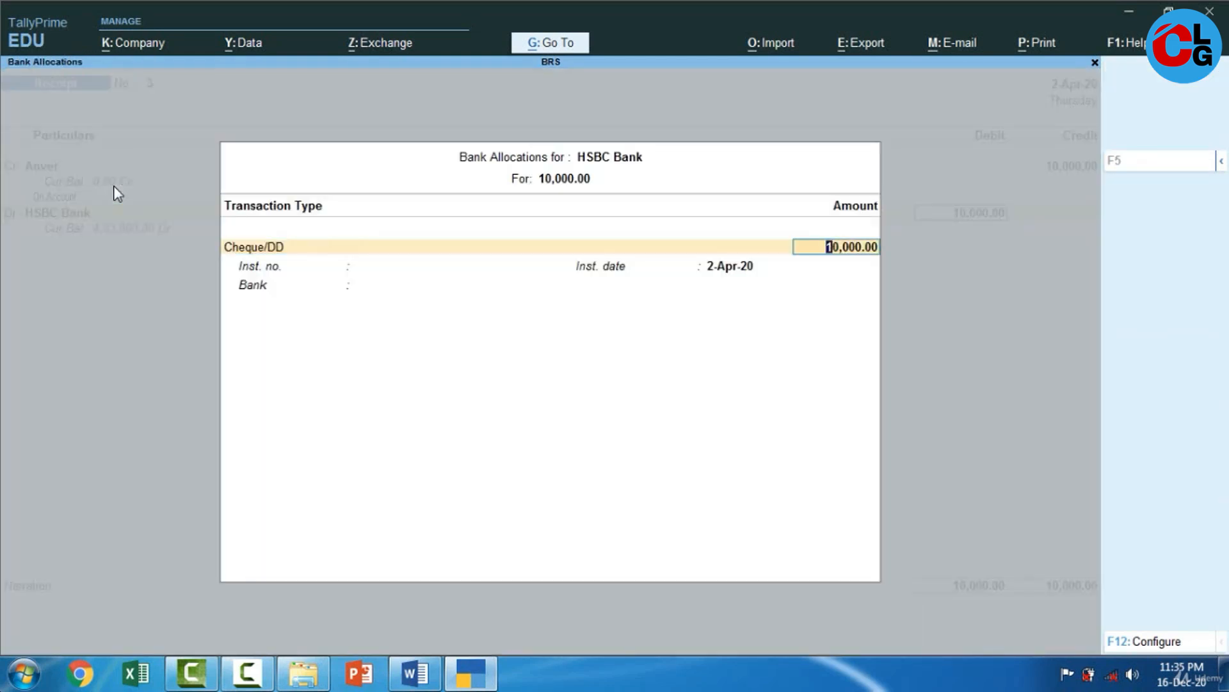
key("Return")
key("Return")
key("Return")
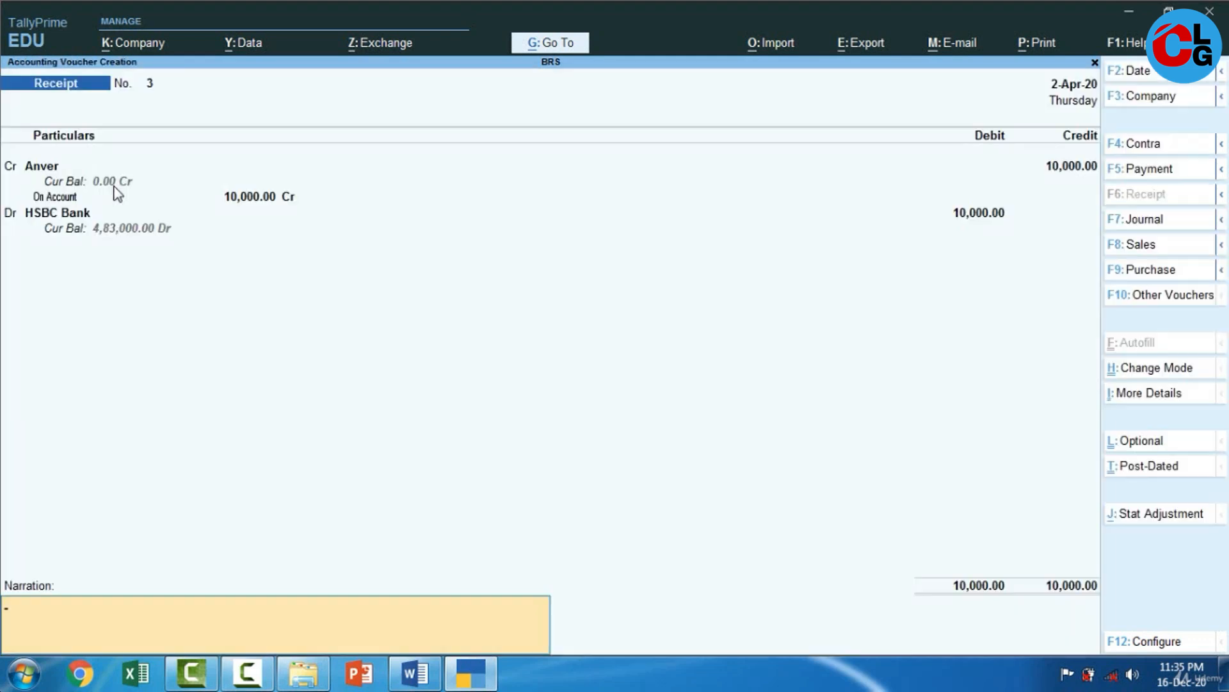
key("Return")
key("Return")
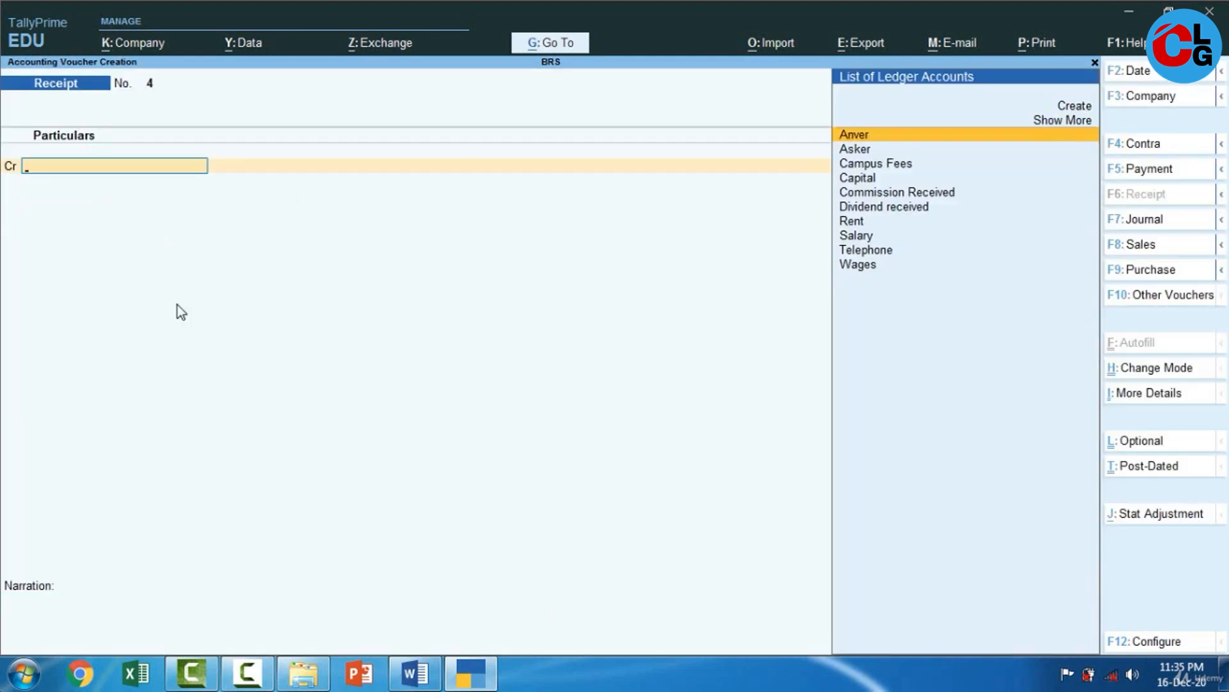
Switch to the Word bank statement and shade the 10,000.00 Cash row green, leaving out its balance cell.
left_click(470, 685)
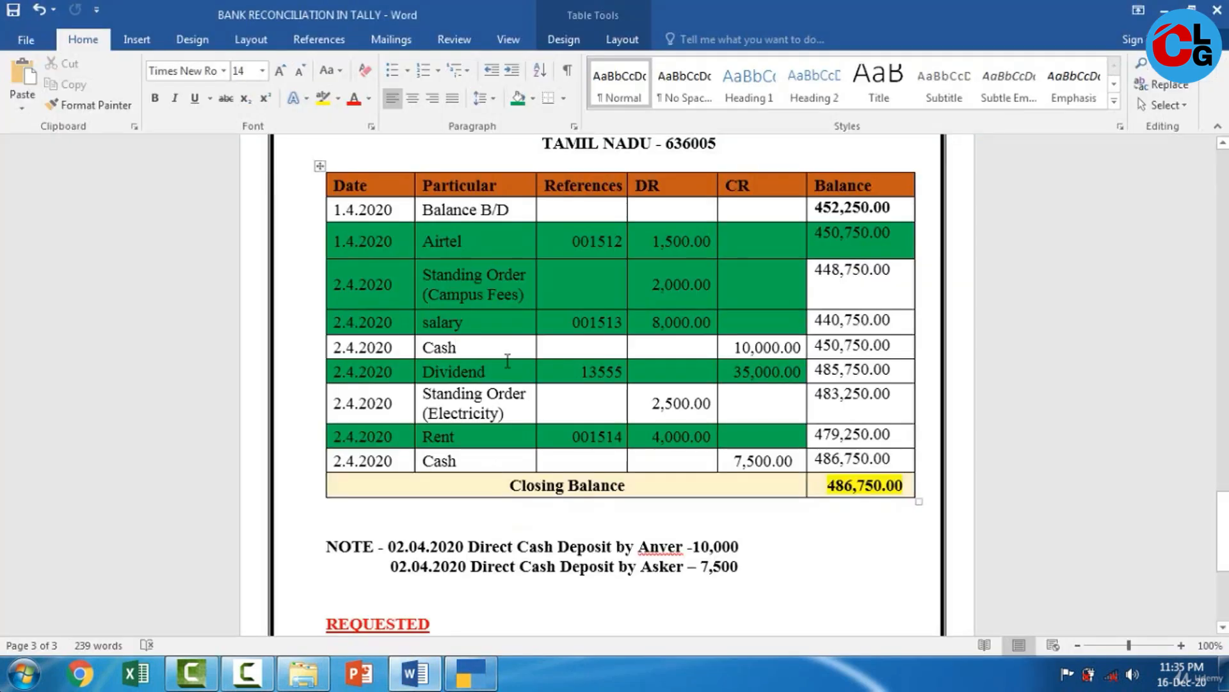
left_click_drag(355, 342, 797, 346)
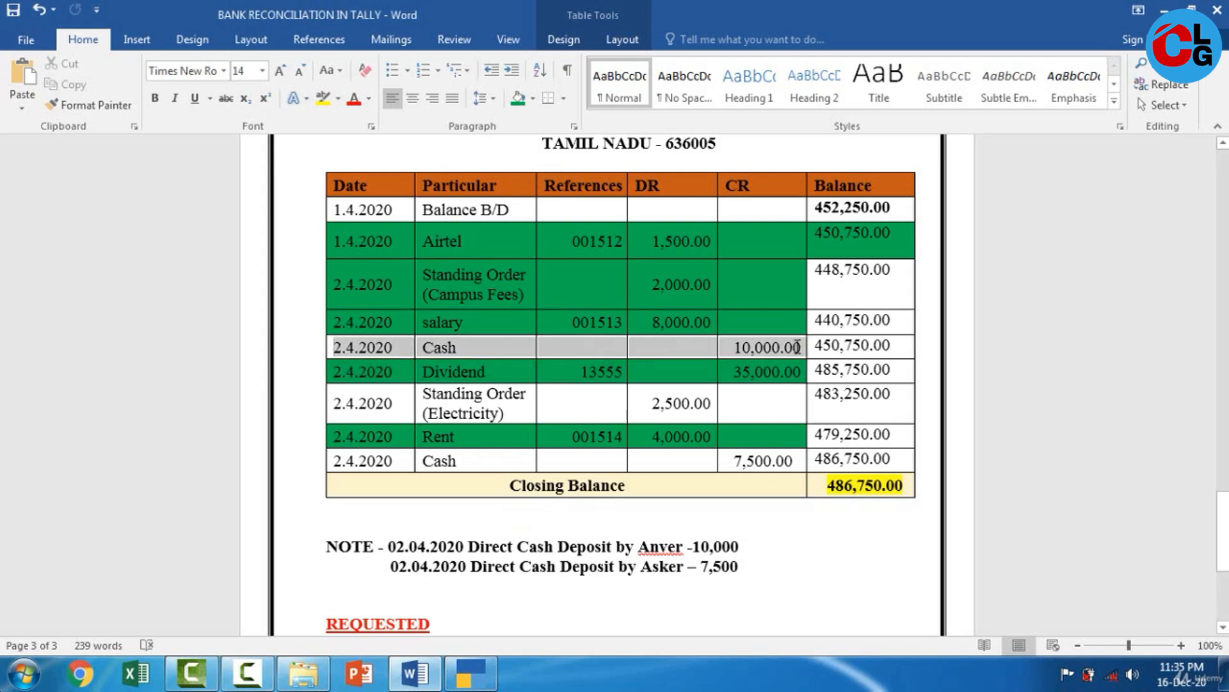
left_click(518, 98)
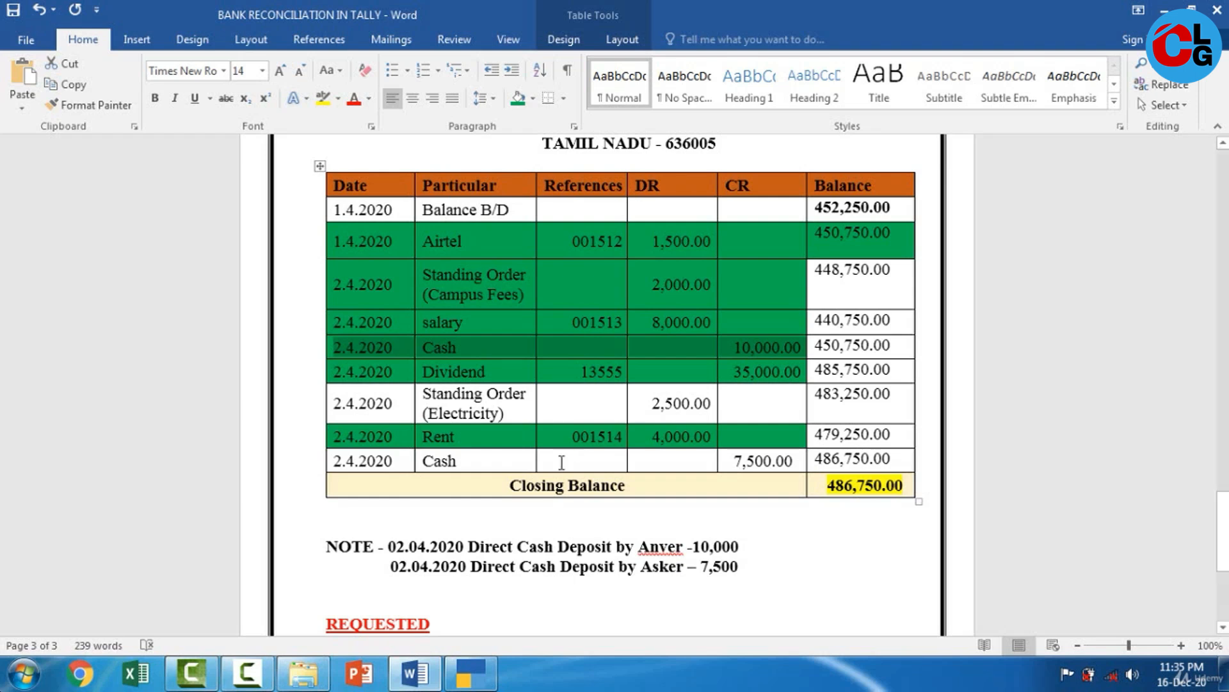
Return to TallyPrime, start a new payment voucher and create an Electricity ledger for its debit line.
left_click(474, 678)
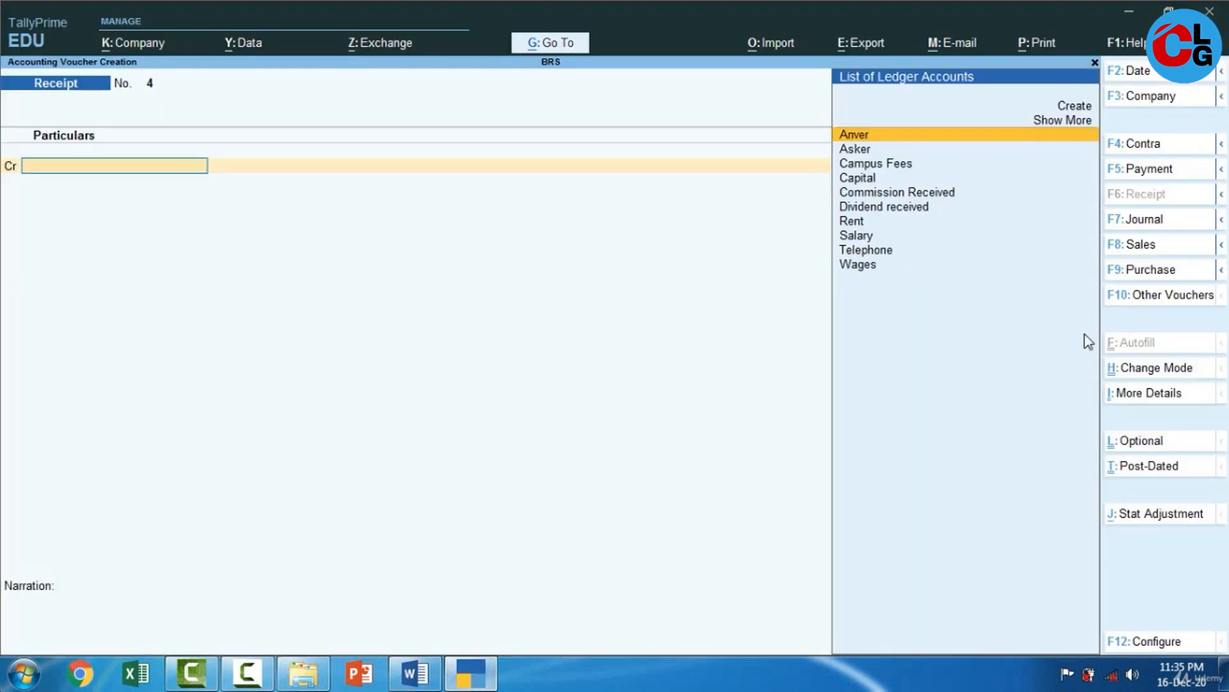
left_click(1151, 169)
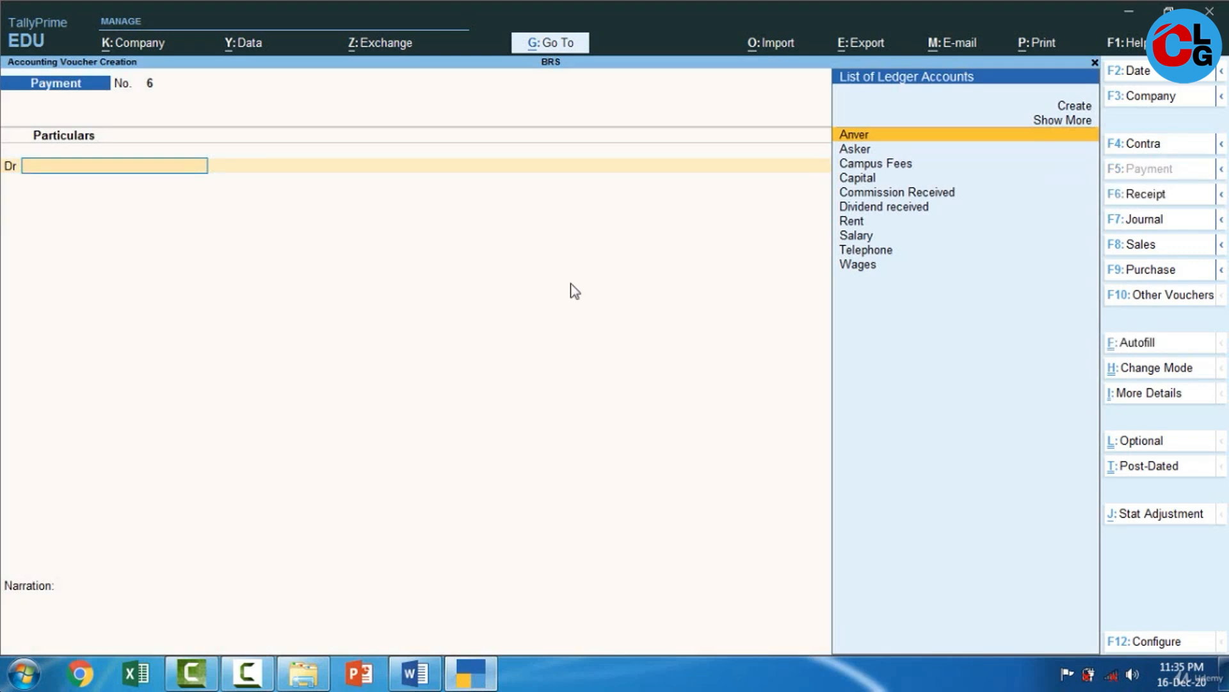
key("alt+c")
key("ctrl")
type("Electricity")
key("Return")
key("Return")
key("Return")
key("Return")
key("Return")
key("Return")
key("Return")
key("Return")
key("Return")
key("Return")
key("Return")
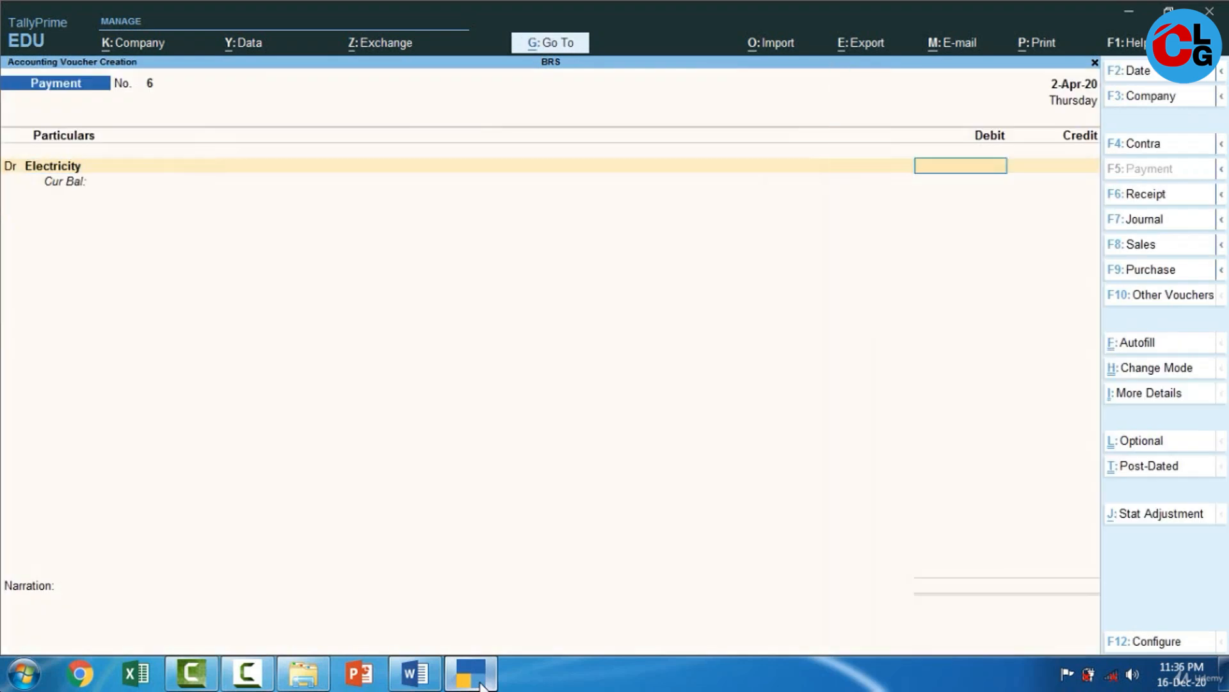
Debit Electricity with 2500 in the payment voucher and choose HSBC Bank as the credit ledger.
left_click(480, 684)
left_click(480, 684)
type("2500")
key("Return")
key("Down")
key("Down")
key("Down")
key("Down")
key("Down")
key("Down")
key("Down")
key("Down")
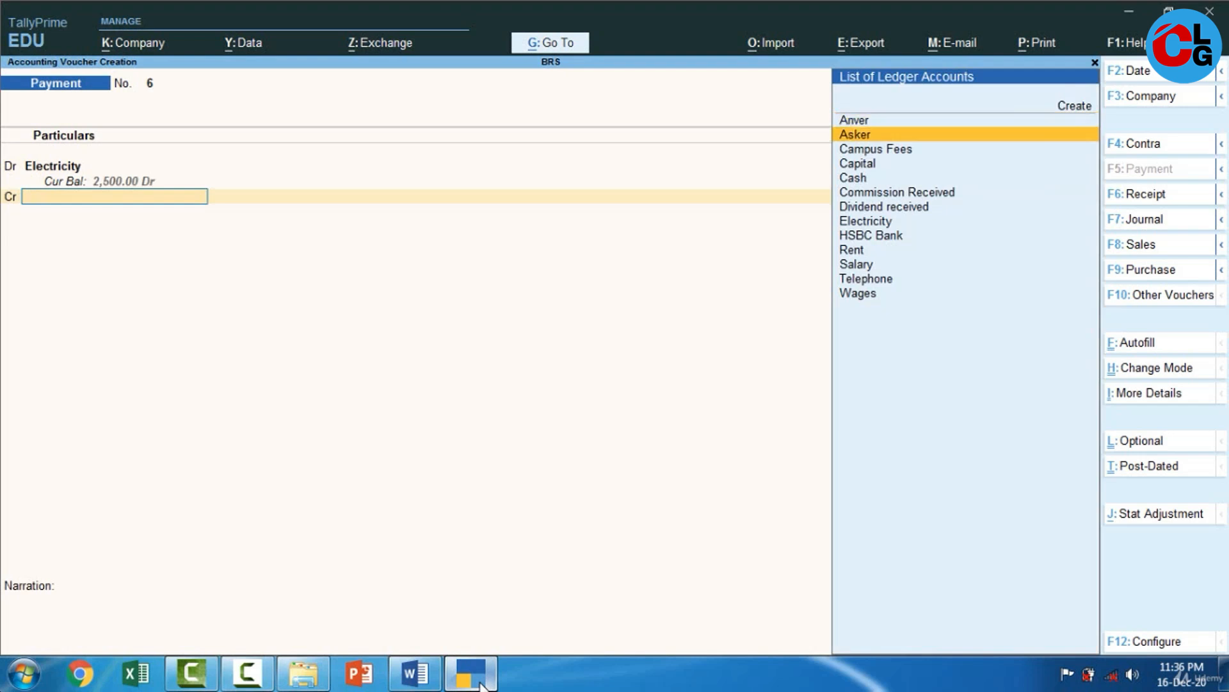
key("Return")
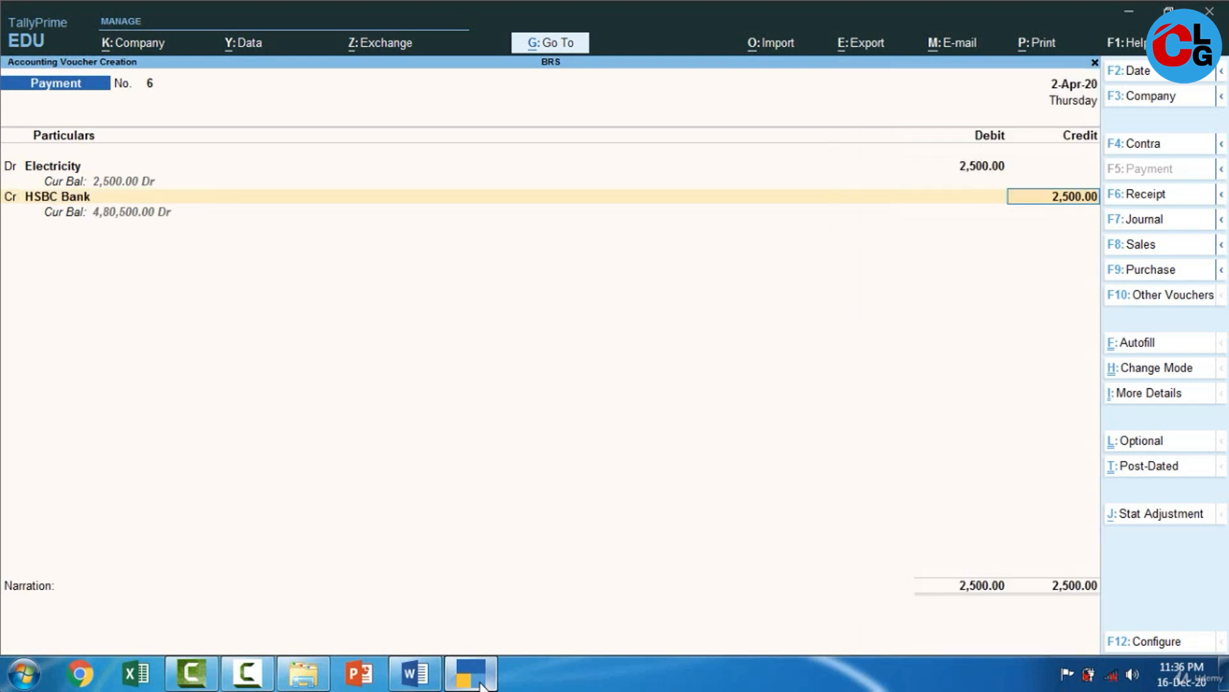
Credit HSBC Bank with 2,500, set the cheque range to Not Applicable while keeping instrument number 001516, and save the payment voucher.
key("Return")
key("Return")
key("Return")
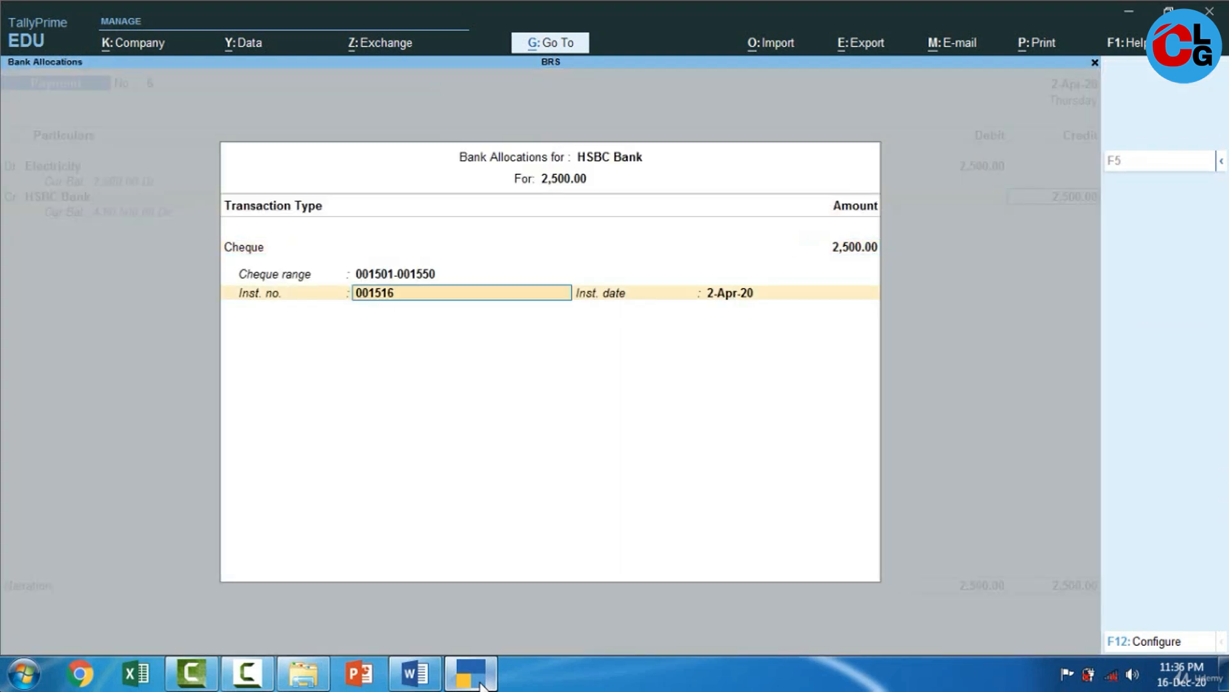
key("BackSpace")
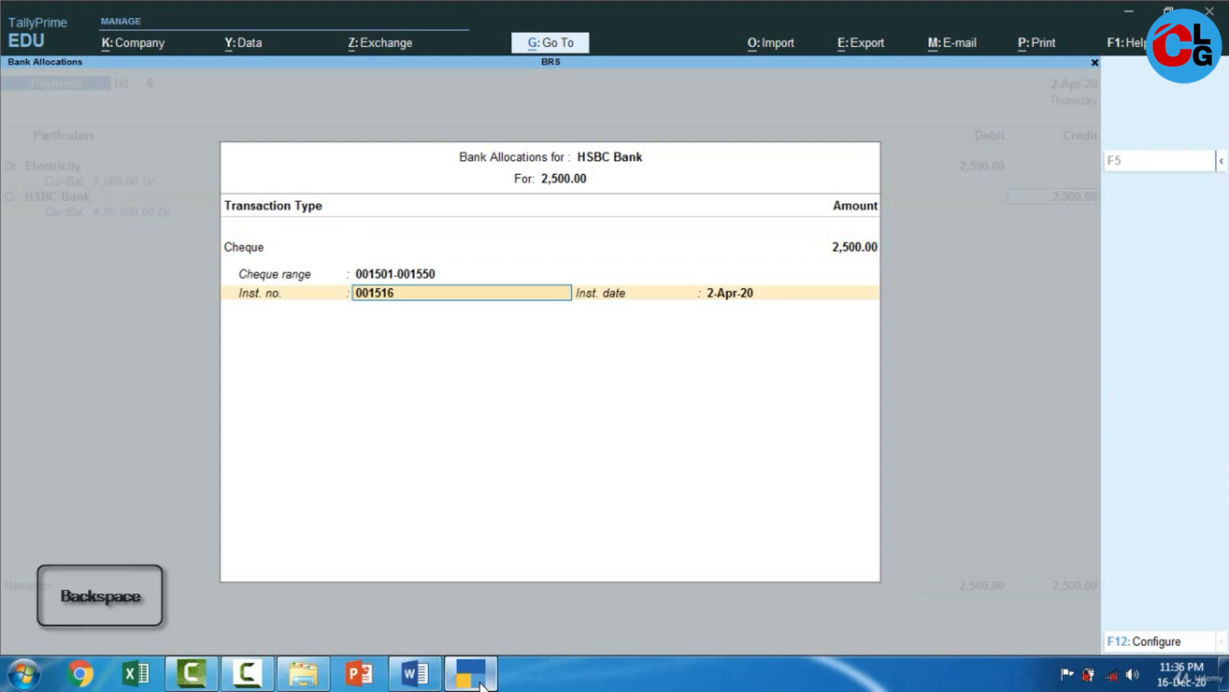
key("BackSpace")
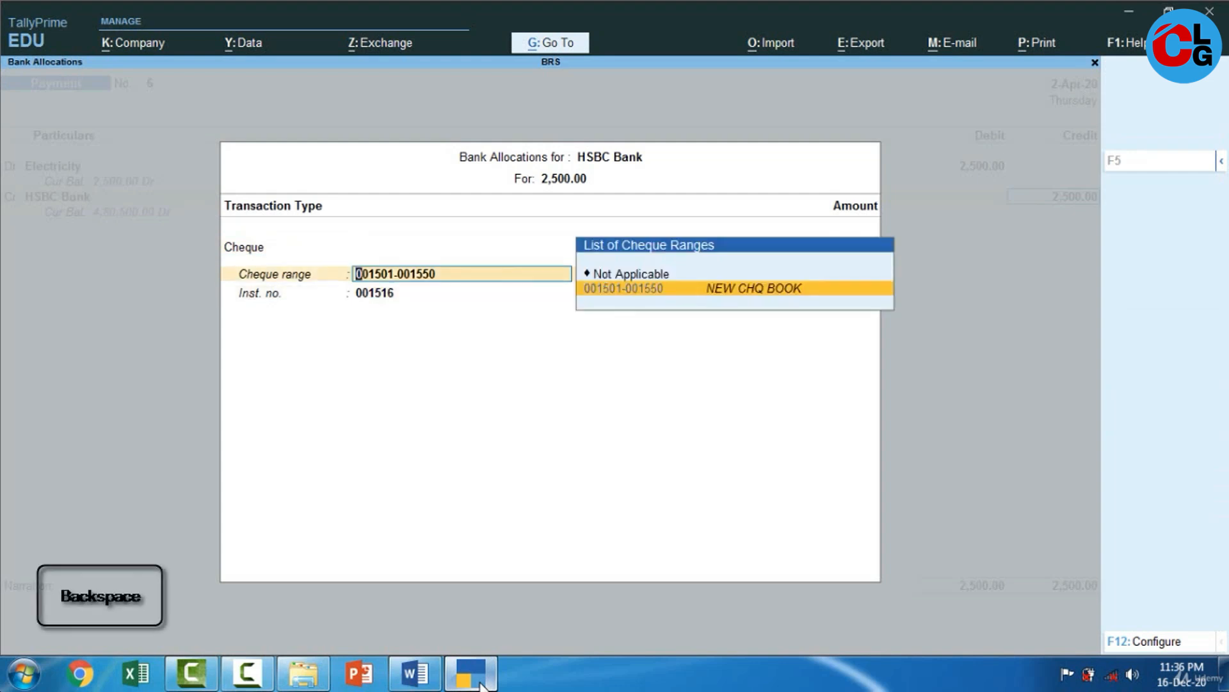
key("Up")
key("Return")
key("Return")
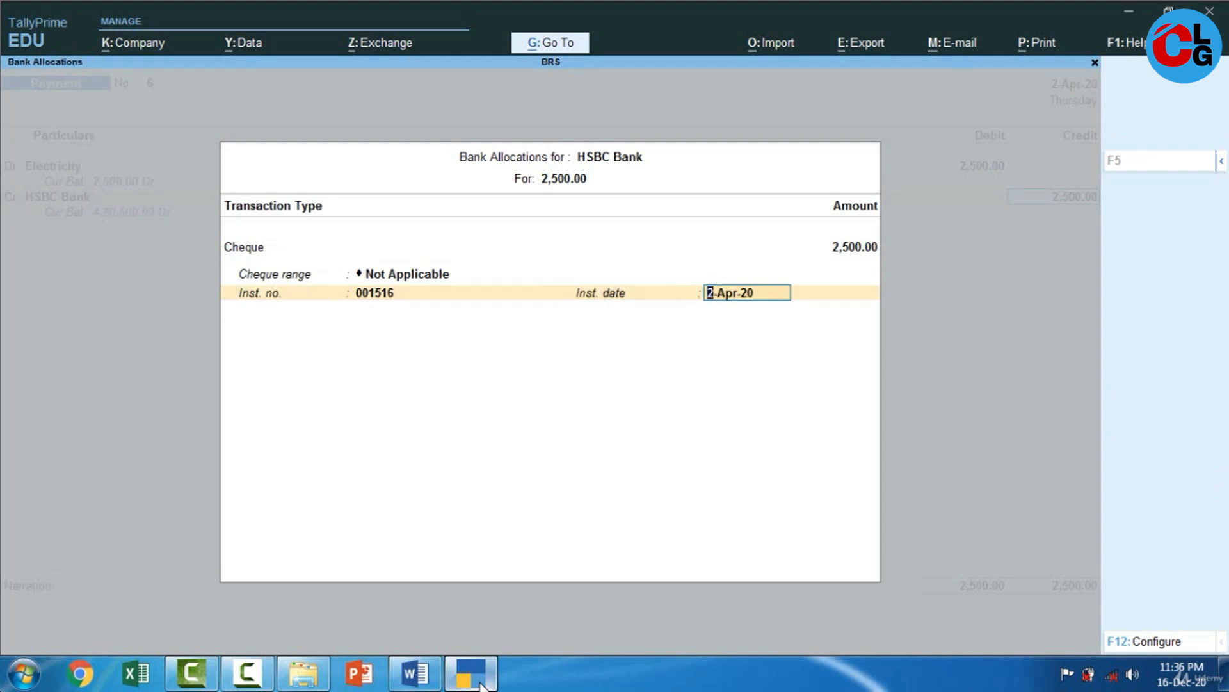
key("Return")
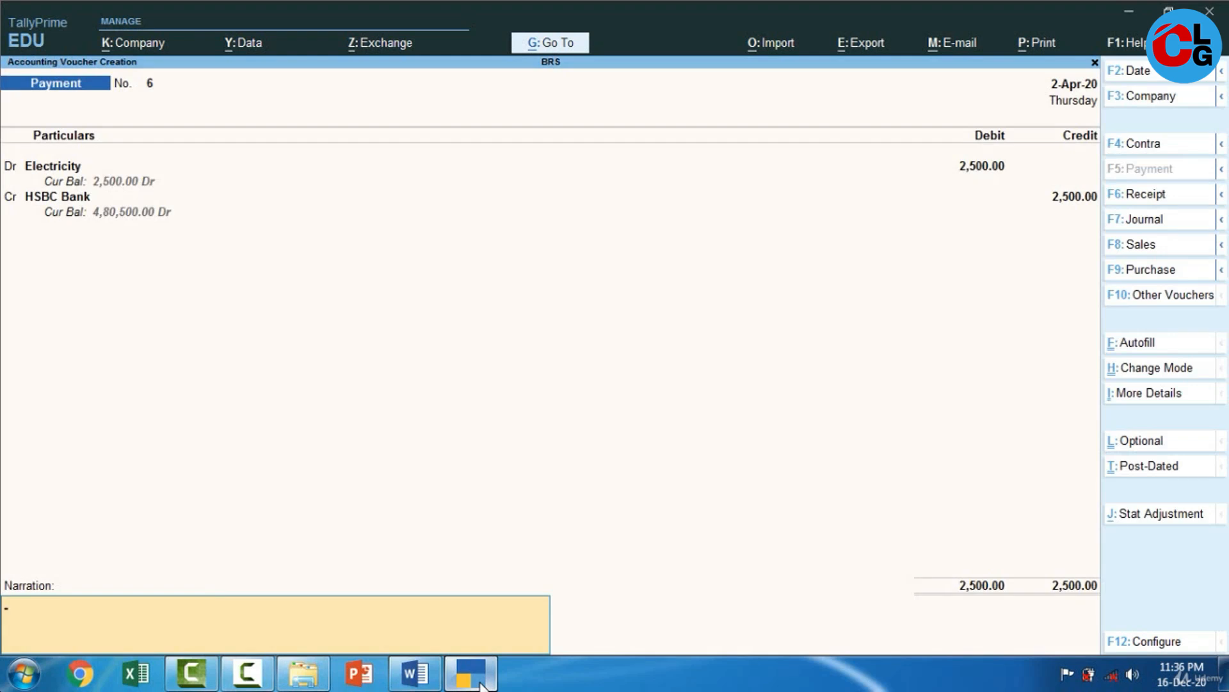
key("Return")
key("Return")
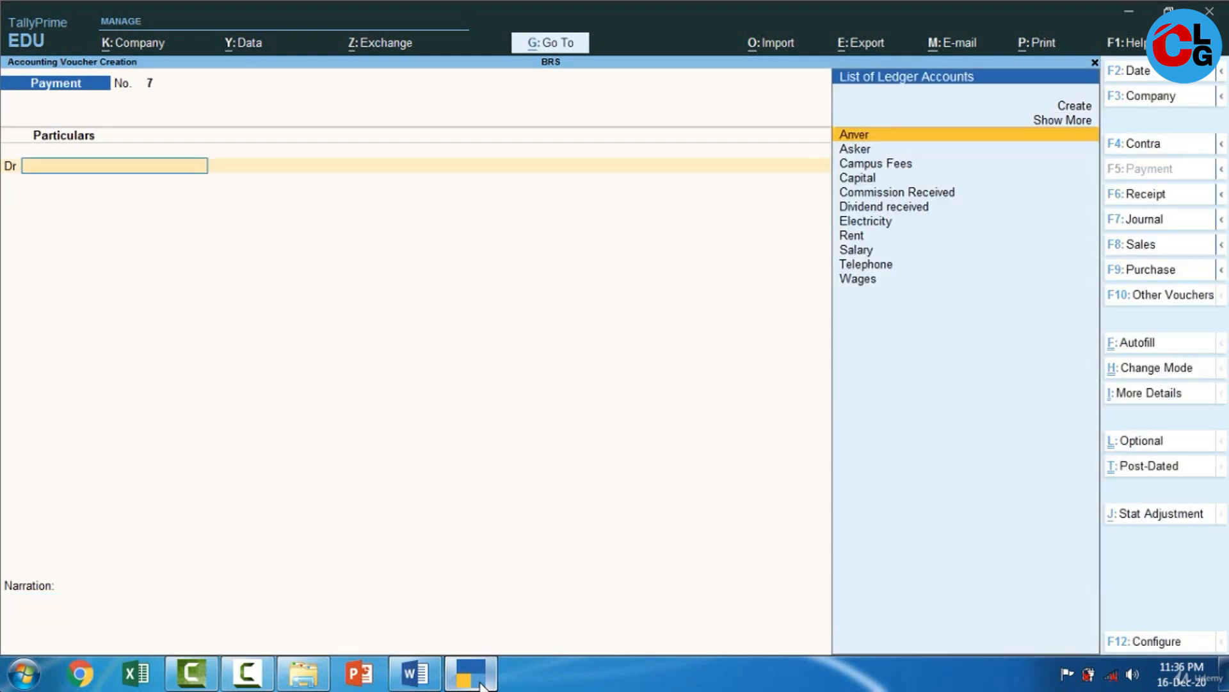
Switch to the Word bank statement and shade the Electricity and 7,500.00 Cash rows green, leaving out their balance cells.
left_click(472, 675)
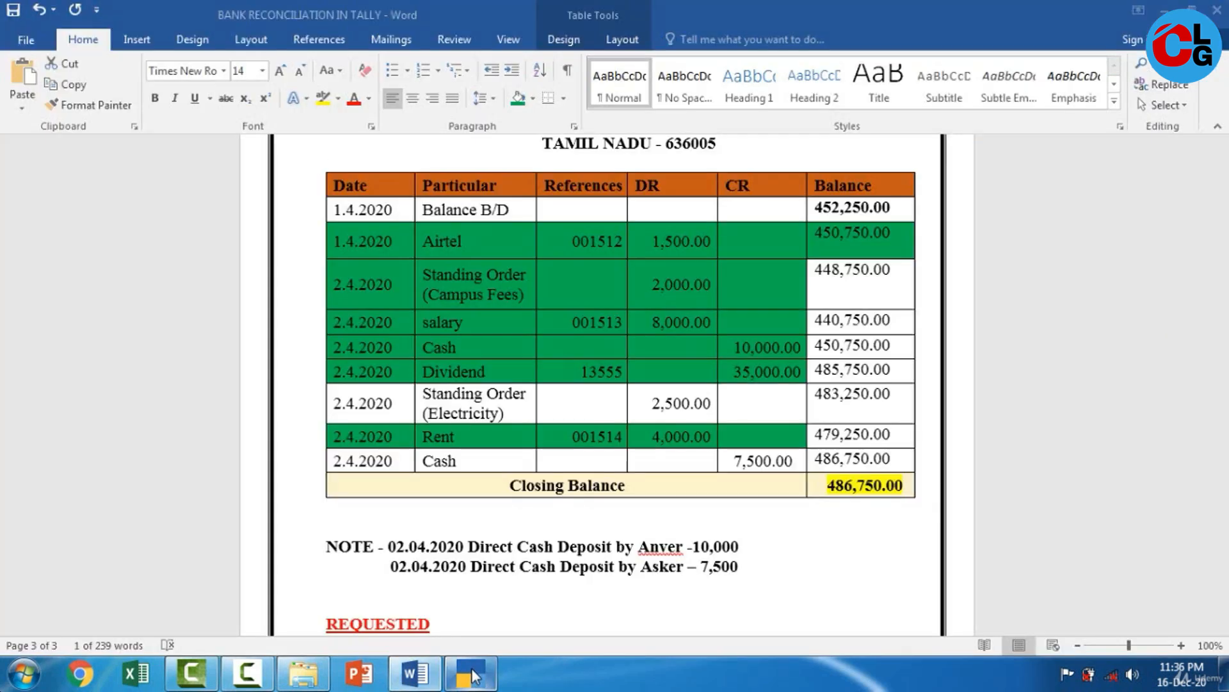
left_click_drag(754, 408, 307, 417)
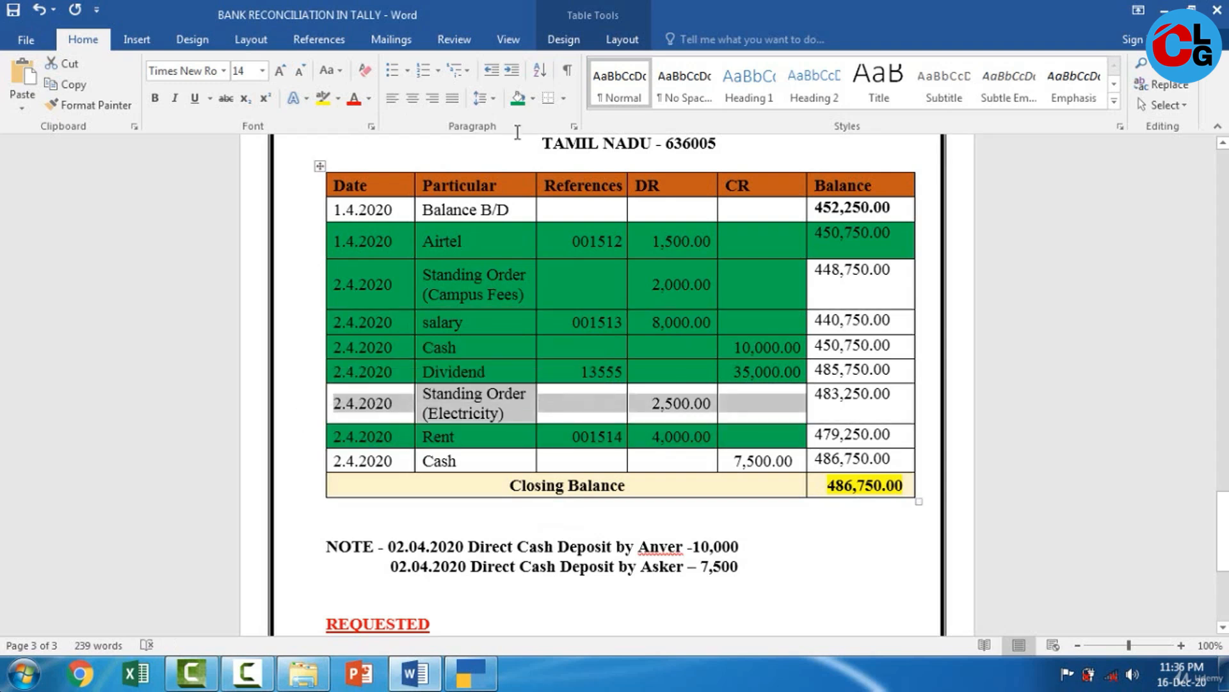
left_click(518, 100)
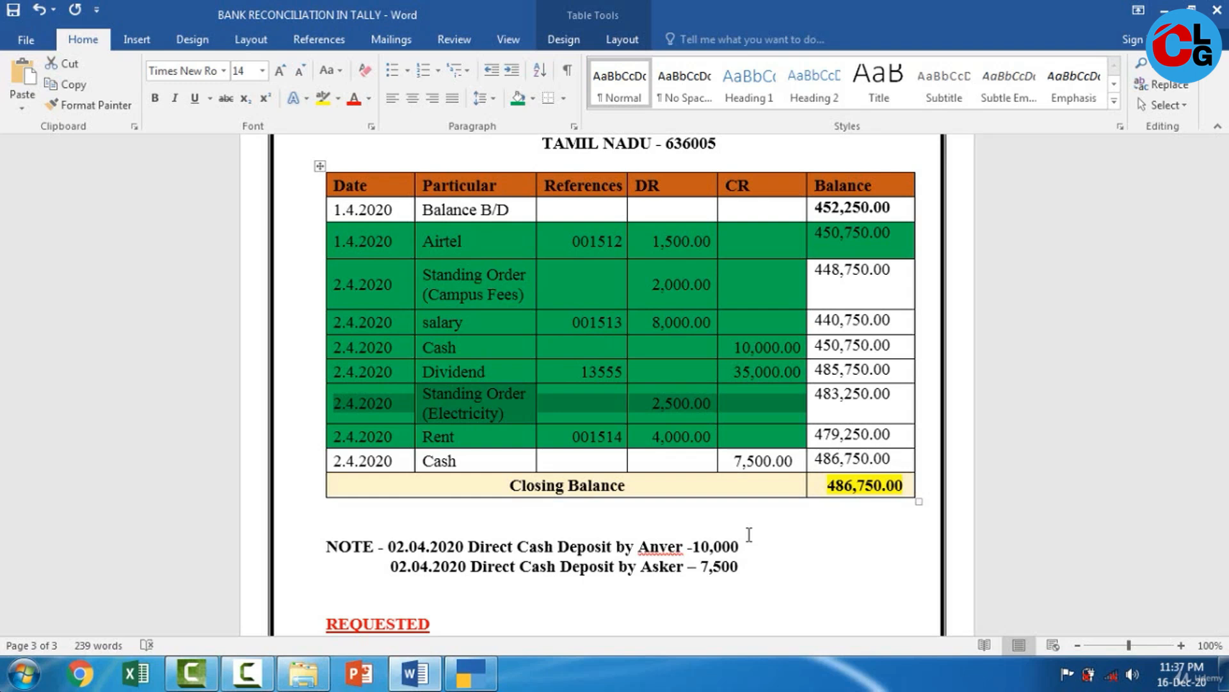
left_click_drag(798, 456, 362, 464)
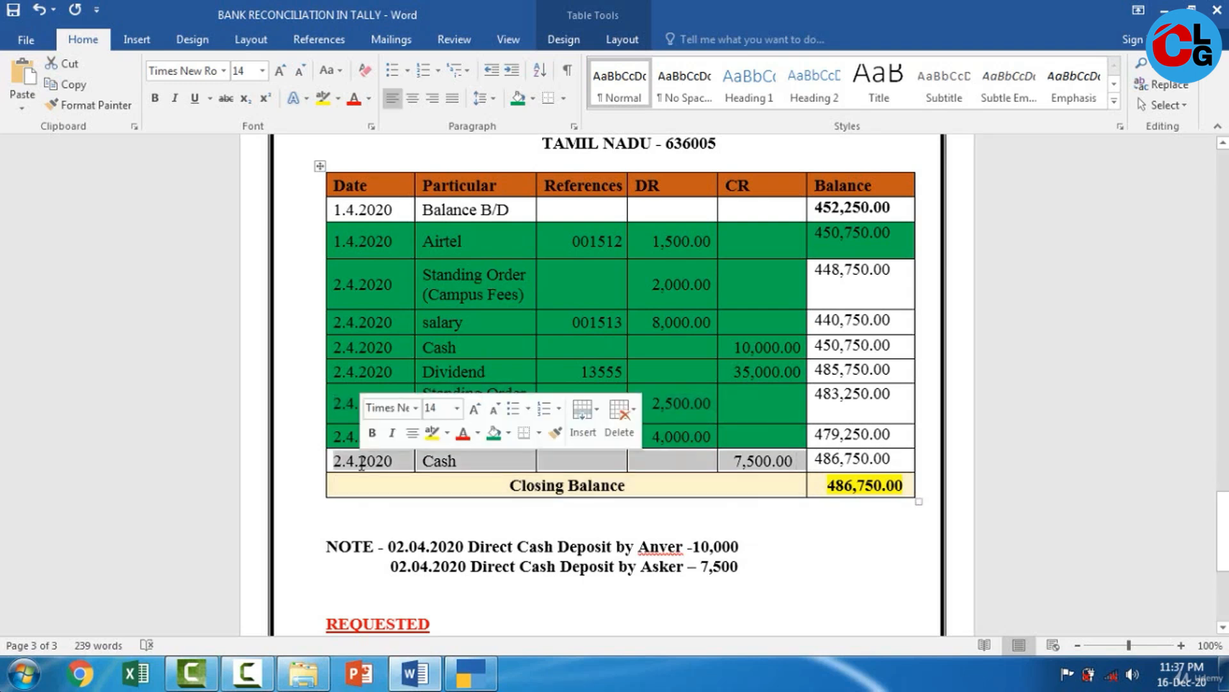
left_click(520, 103)
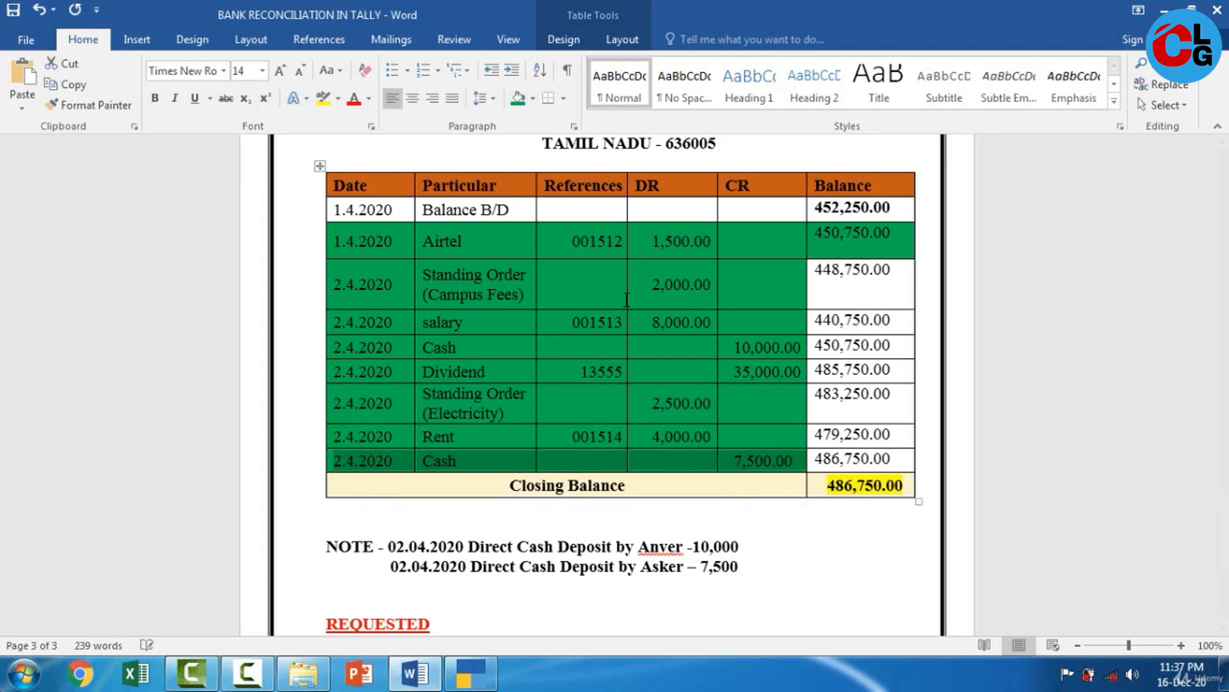
Return to TallyPrime, start a receipt voucher and credit the 7,500 cash depositor's ledger with 7500, referenced as On Account.
left_click(470, 679)
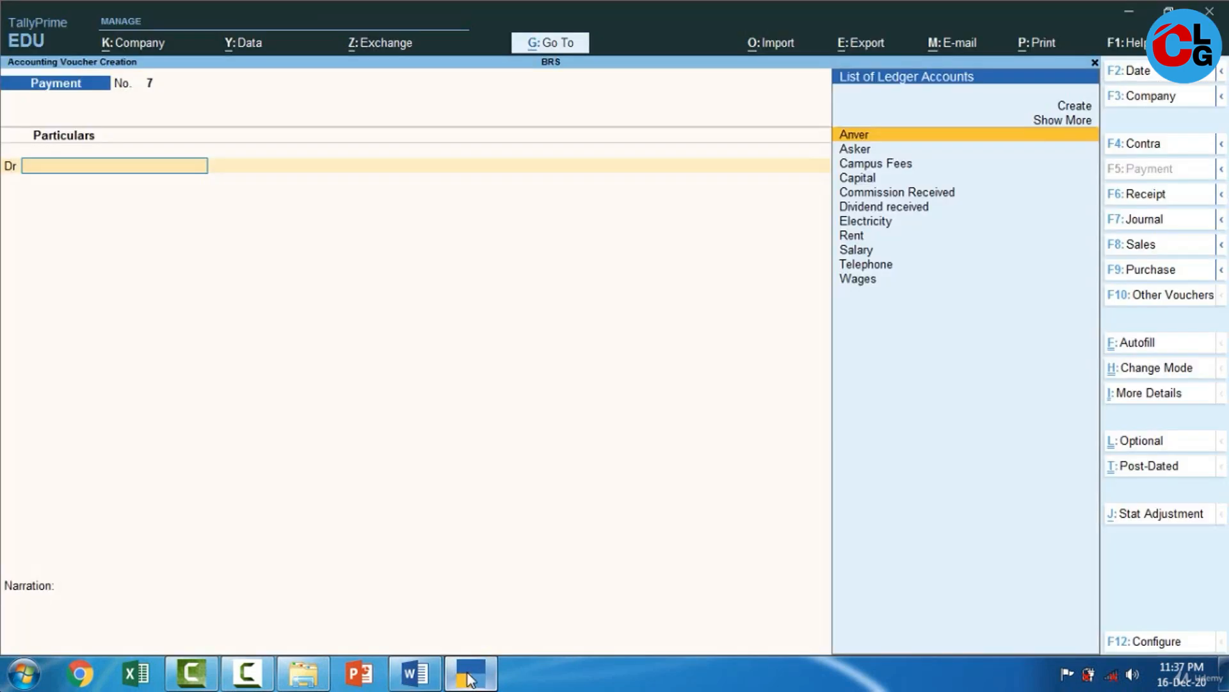
left_click(1146, 194)
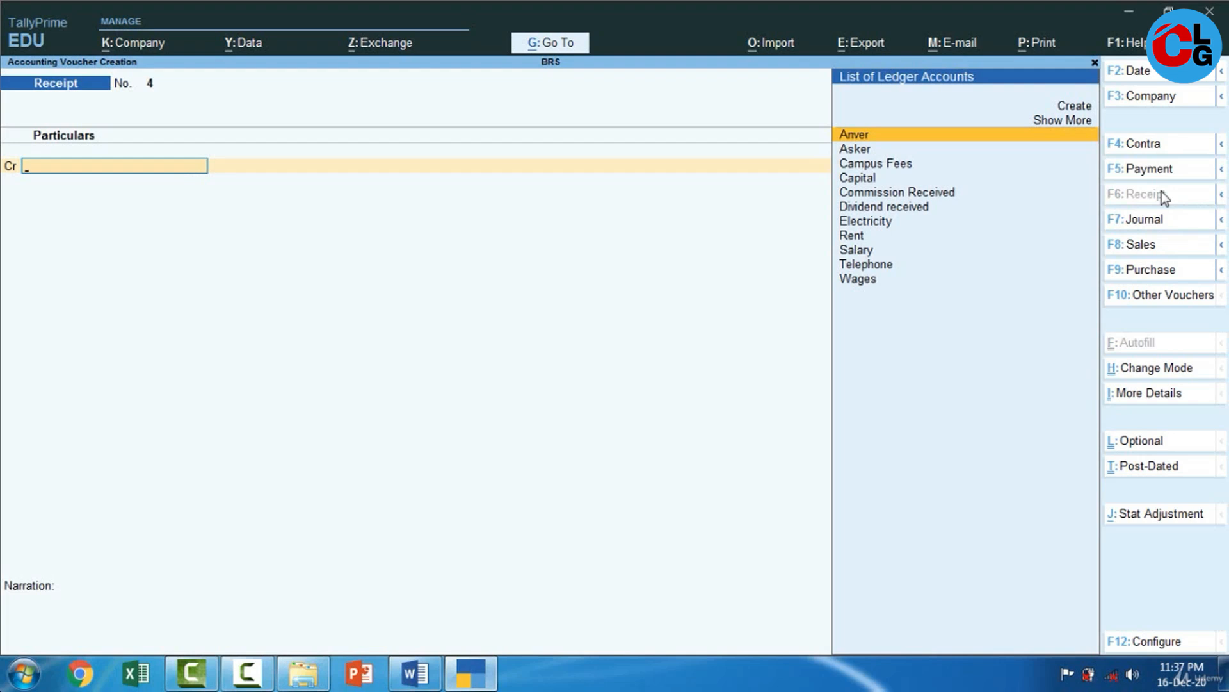
type("A")
key("Down")
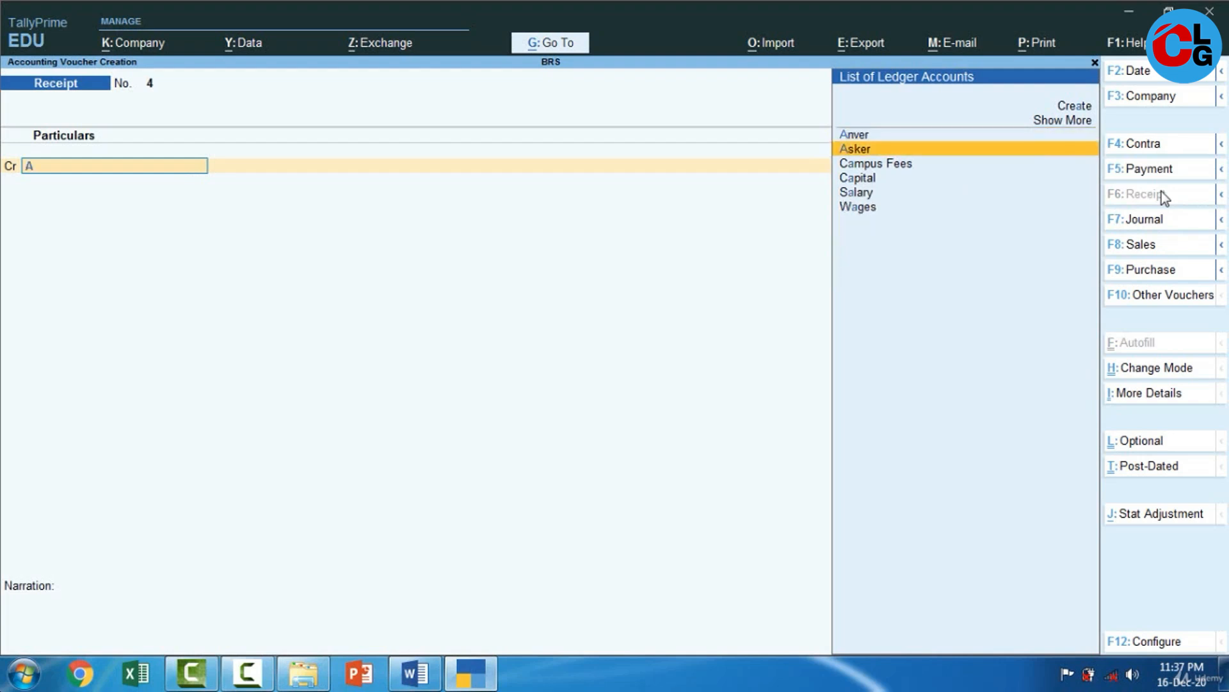
key("Return")
type("7500")
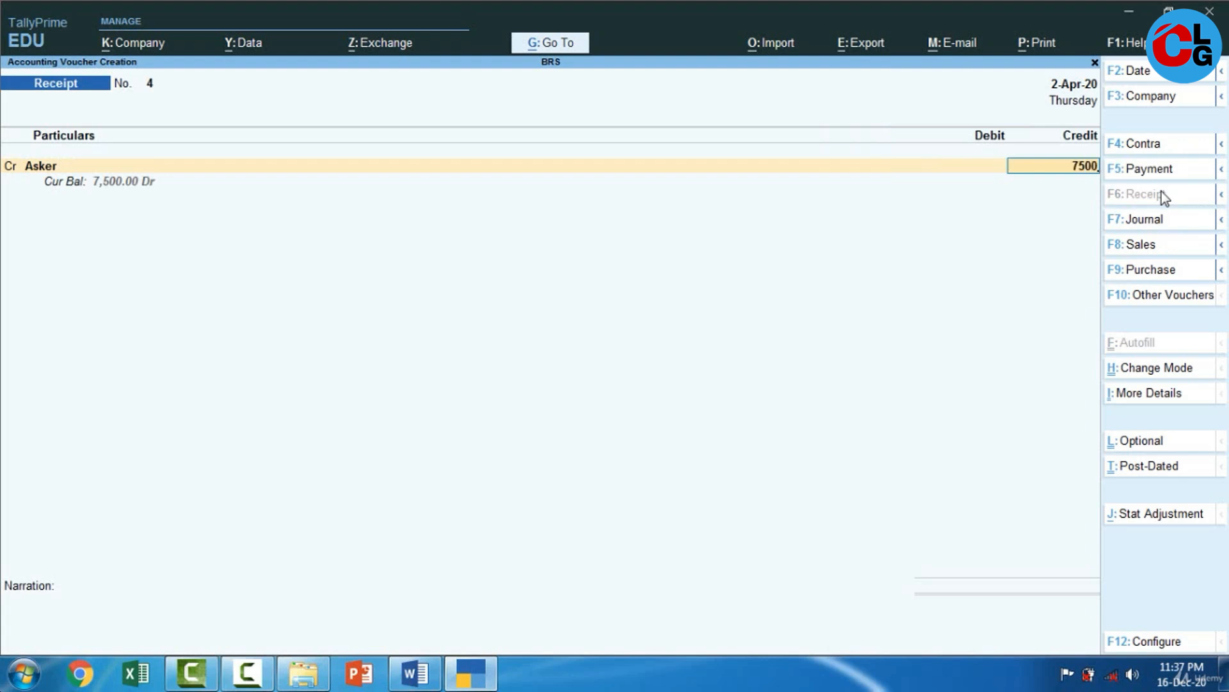
key("Return")
key("Return")
key("Return")
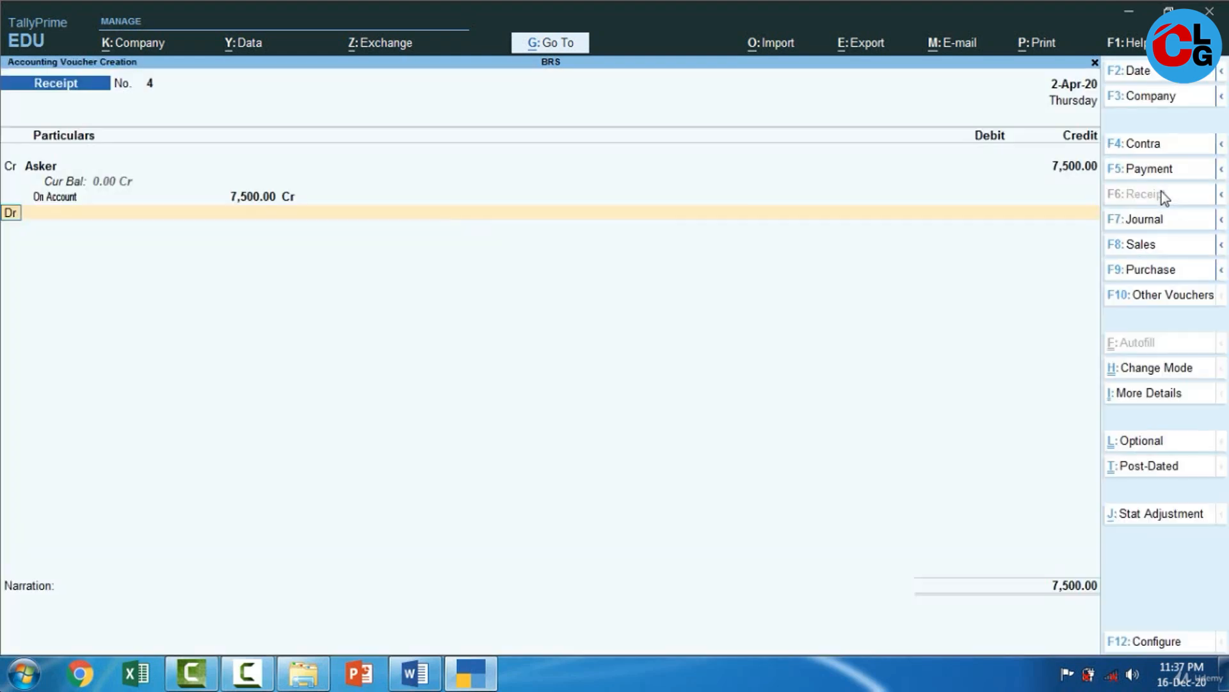
Debit HSBC Bank for 7,500, accept the Cheque/DD bank allocation without an instrument number, and save the receipt voucher.
key("Return")
type("hs")
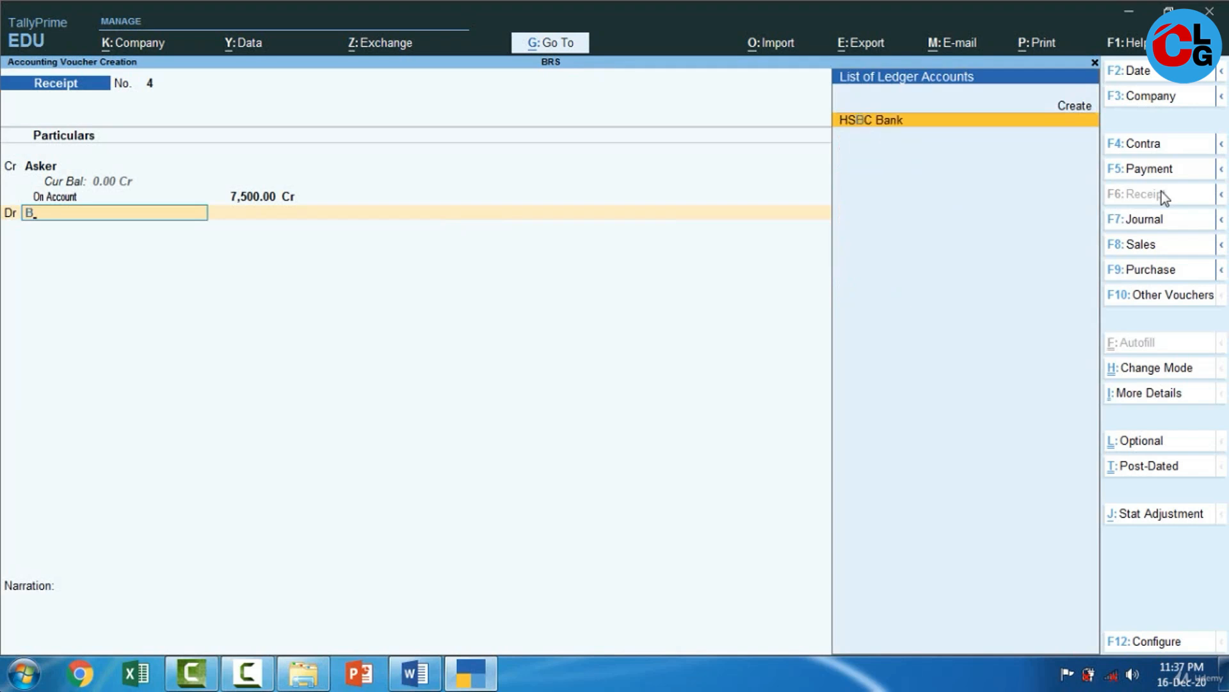
key("Return")
key("Return")
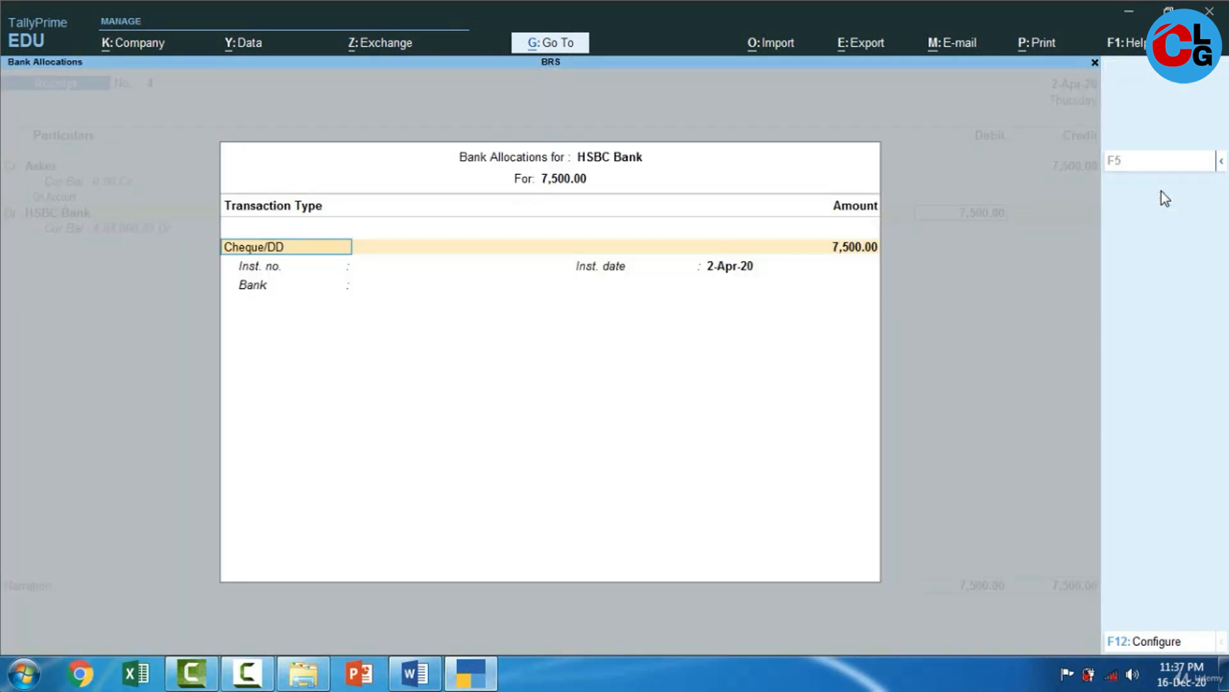
key("Return")
key("Return")
key("Return")
key("Return")
key("Return")
key("Return")
type("Anver")
key("Return")
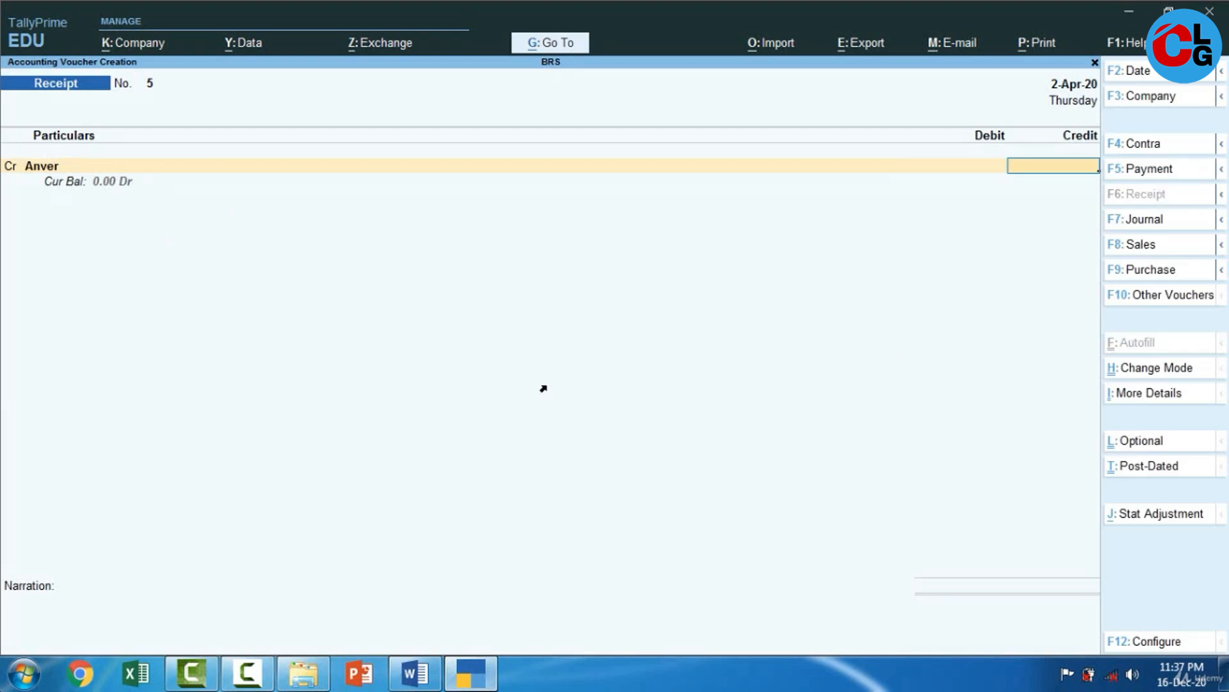
key("alt+Tab")
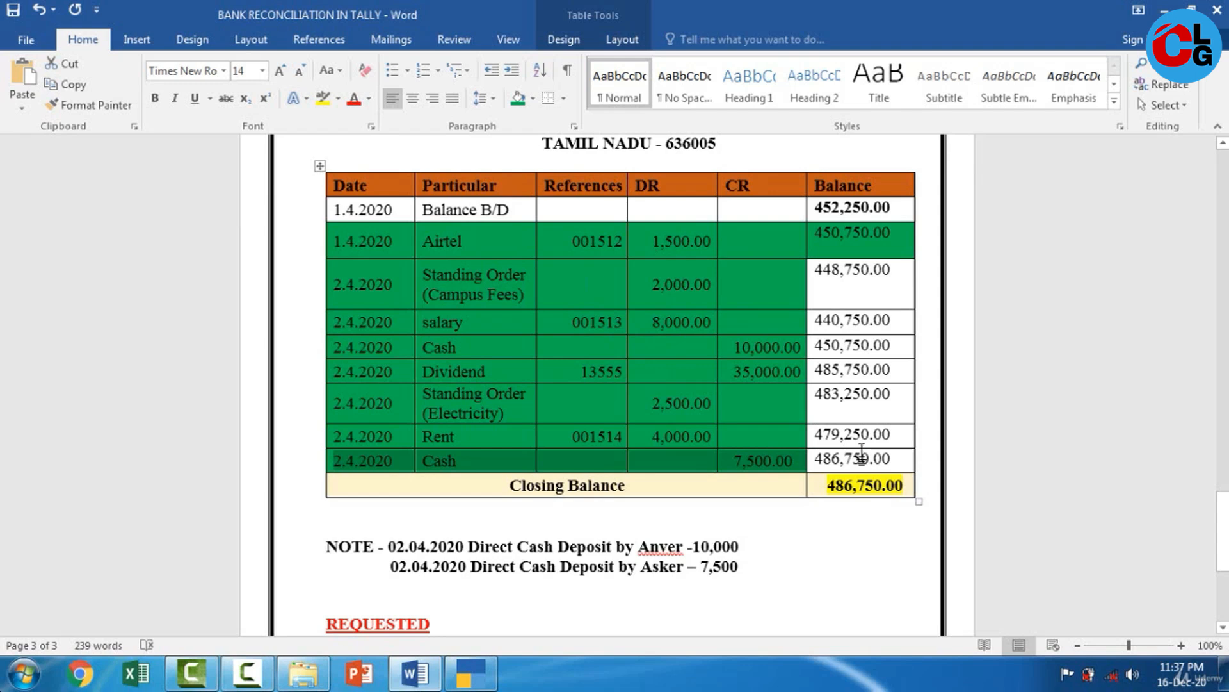
mouse_move(1223, 562)
left_mouse_down()
mouse_move(1223, 314)
mouse_move(1223, 570)
left_mouse_up()
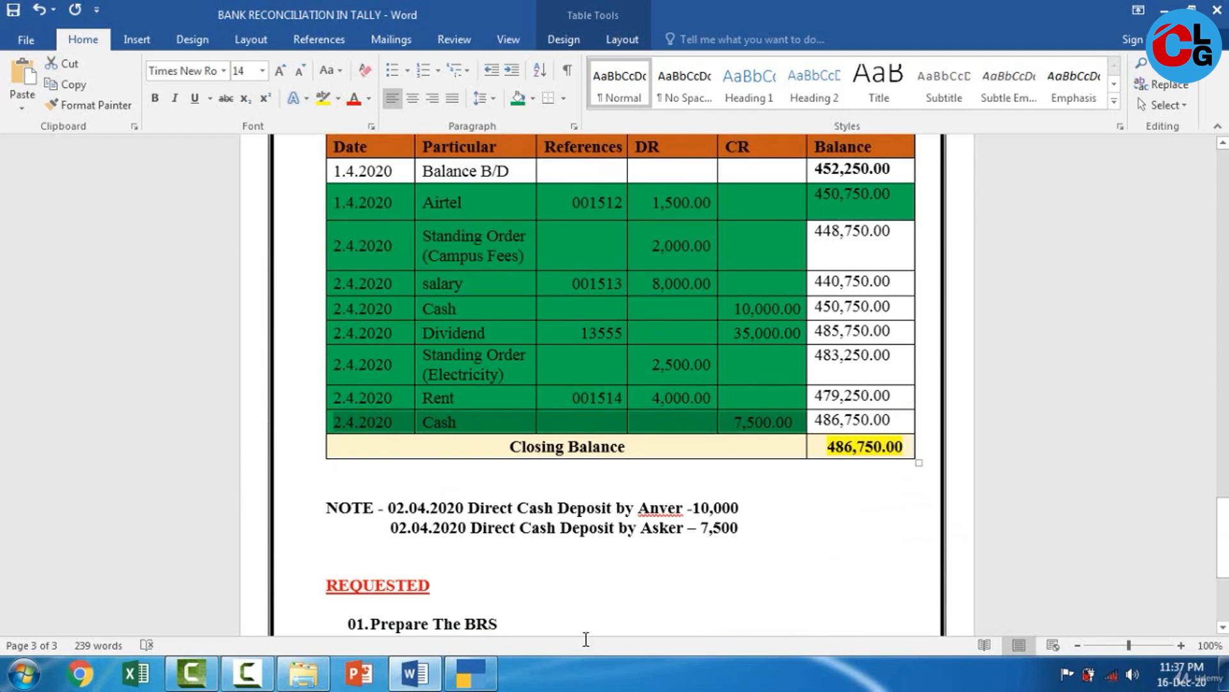
left_click(466, 679)
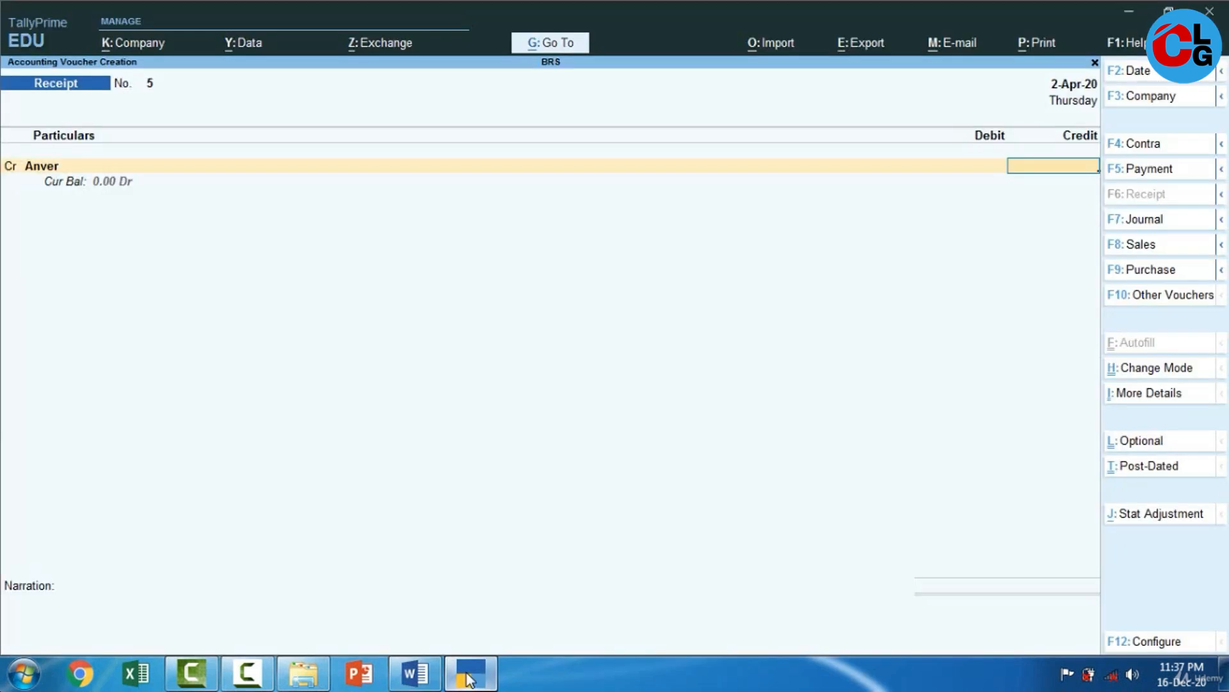
Leave voucher entry without saving the new receipt and open the Banking utilities from the Gateway of Tally.
key("Escape")
key("Escape")
key("n")
key("Down")
key("Down")
key("Down")
key("Down")
key("Down")
key("Down")
key("Down")
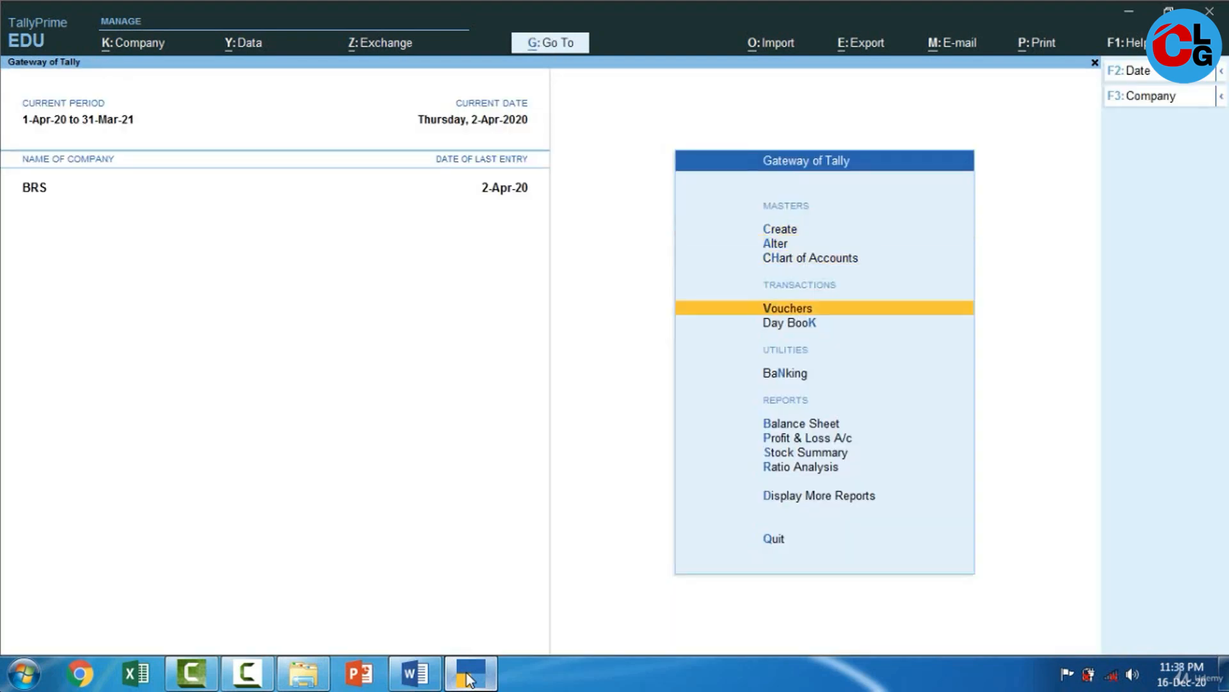
key("Up")
key("Up")
key("Up")
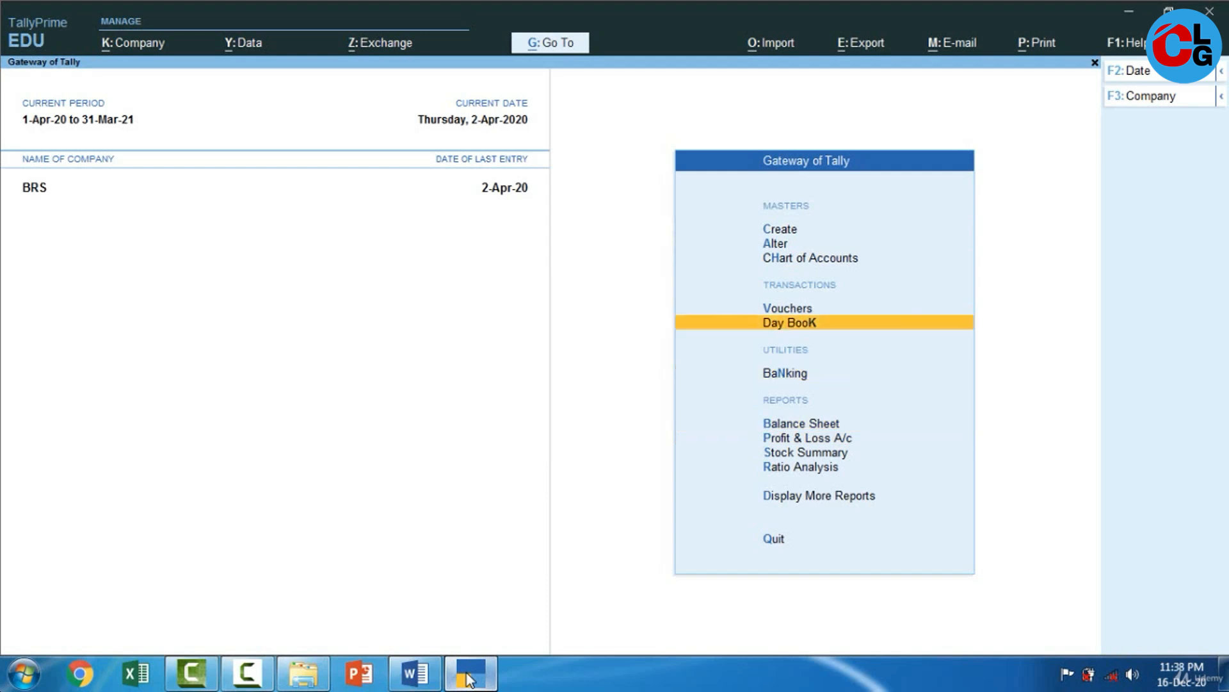
key("Down")
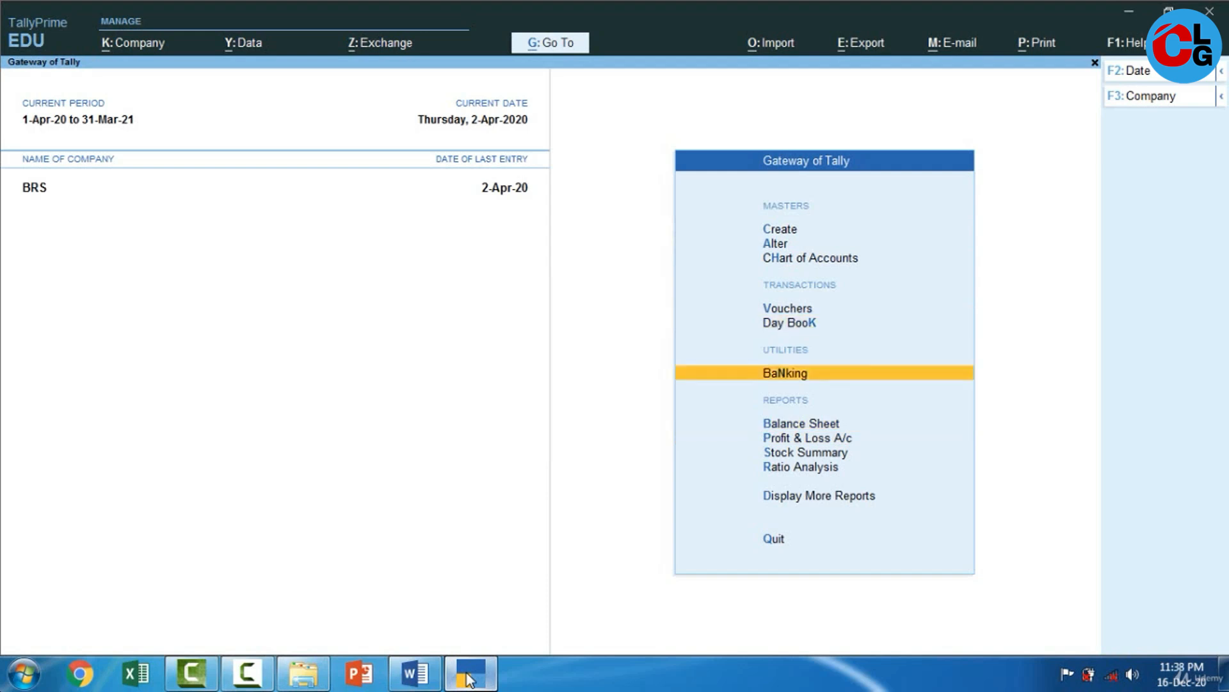
key("Return")
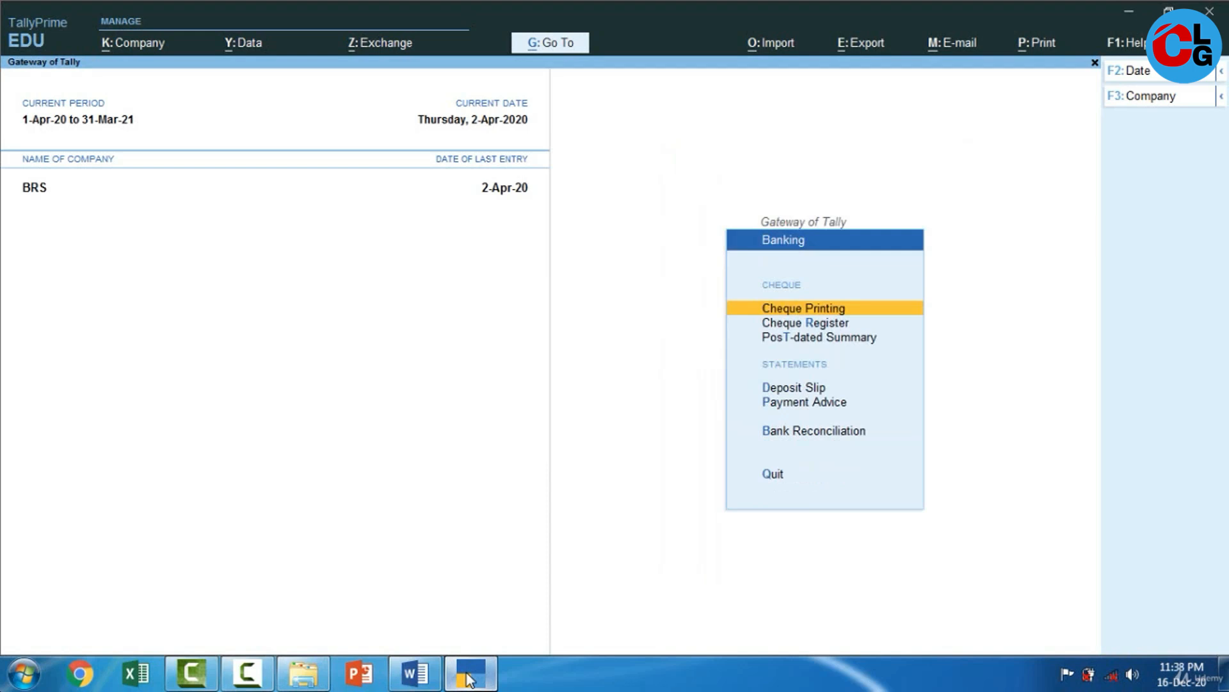
Open the Bank Reconciliation for the HSBC Bank ledger.
key("Down")
key("Down")
key("Down")
key("Down")
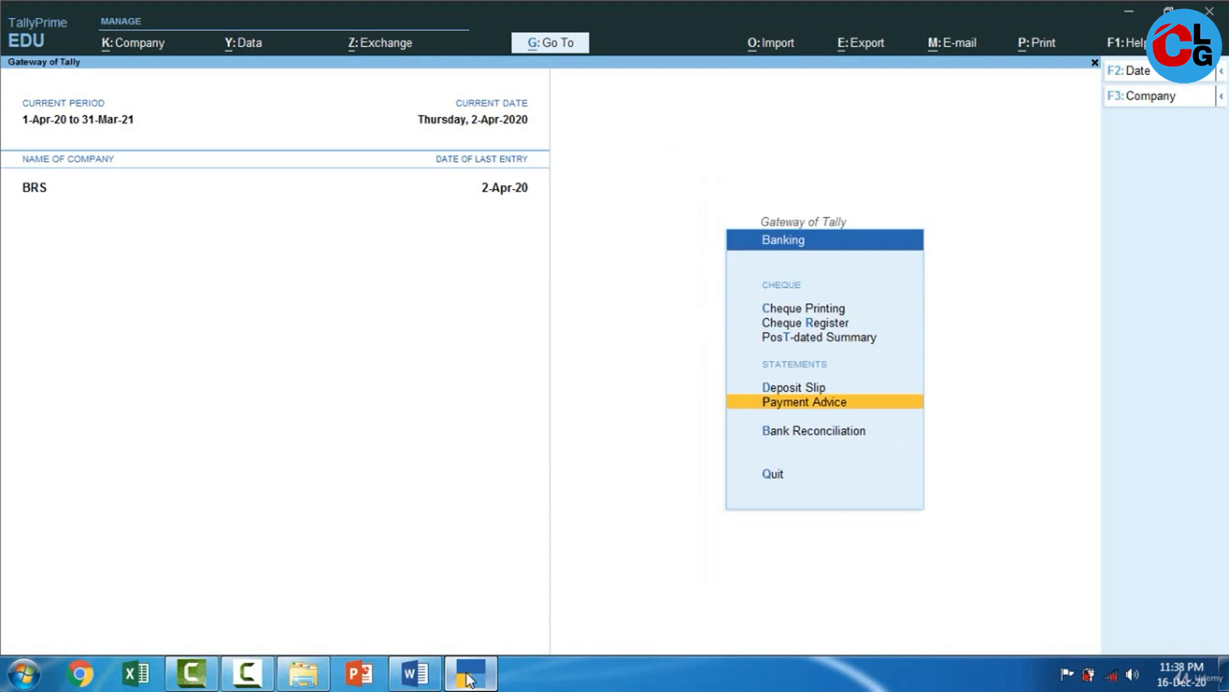
key("Down")
key("Return")
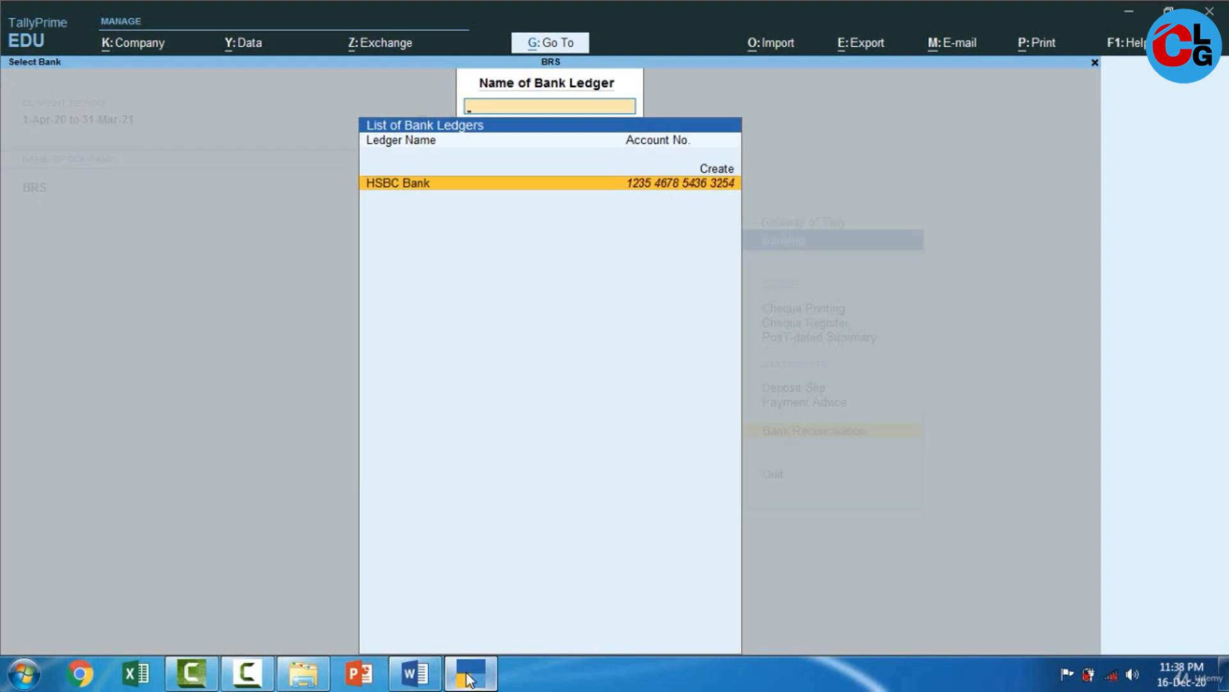
key("Return")
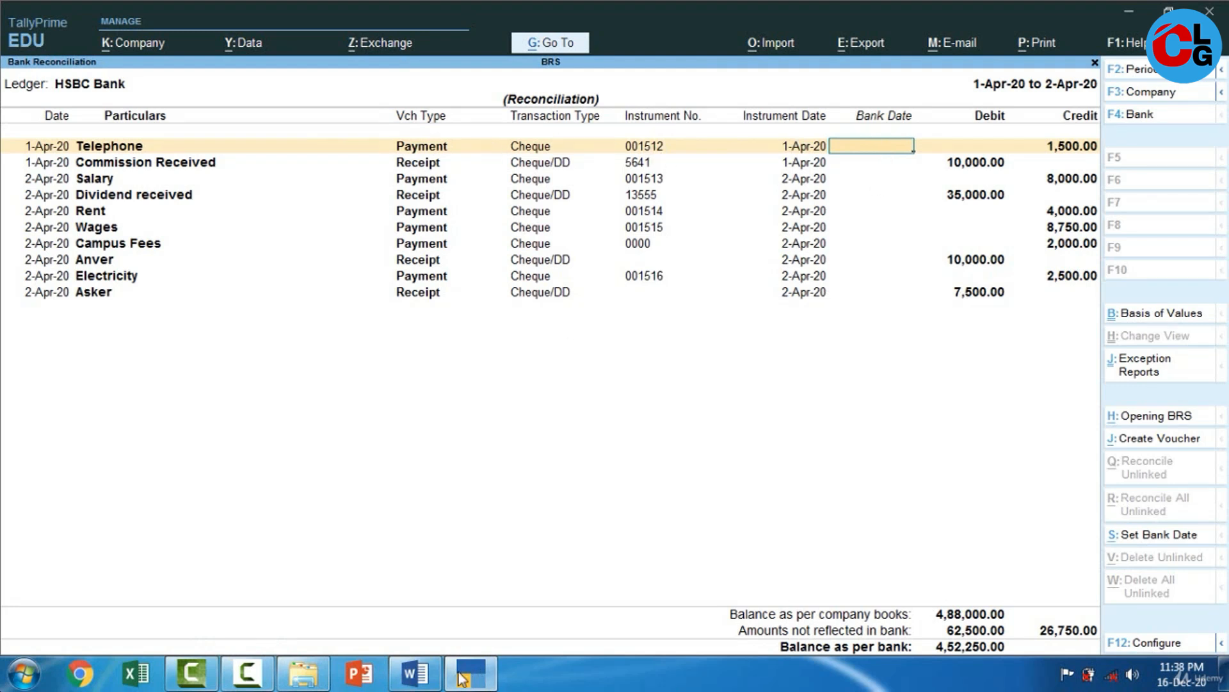
Check the Airtel entry on the Word bank statement, then return to TallyPrime and set the Telephone payment's bank date to 1-Apr-20.
left_click(424, 672)
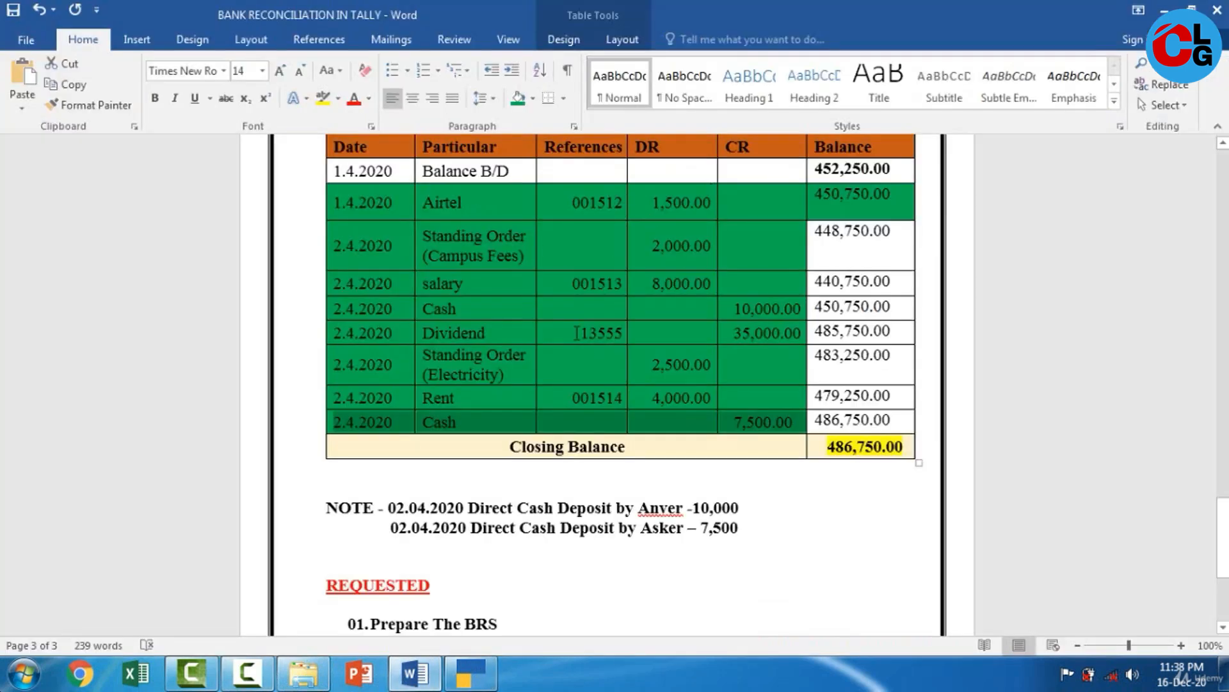
left_click(471, 672)
type("01/04/20")
key("Return")
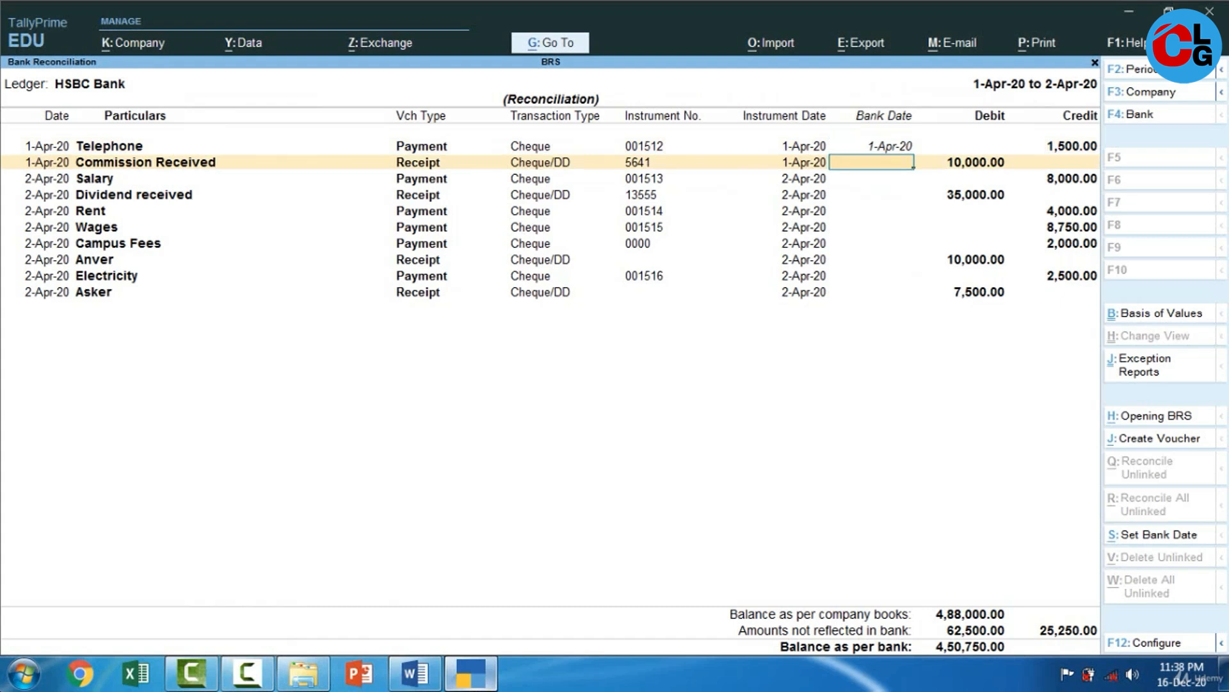
Check the commission receipt in Word's April transaction list, then return to TallyPrime and skip its bank date, moving on to the Salary entry.
left_click(471, 682)
left_click_drag(1223, 533, 1223, 513)
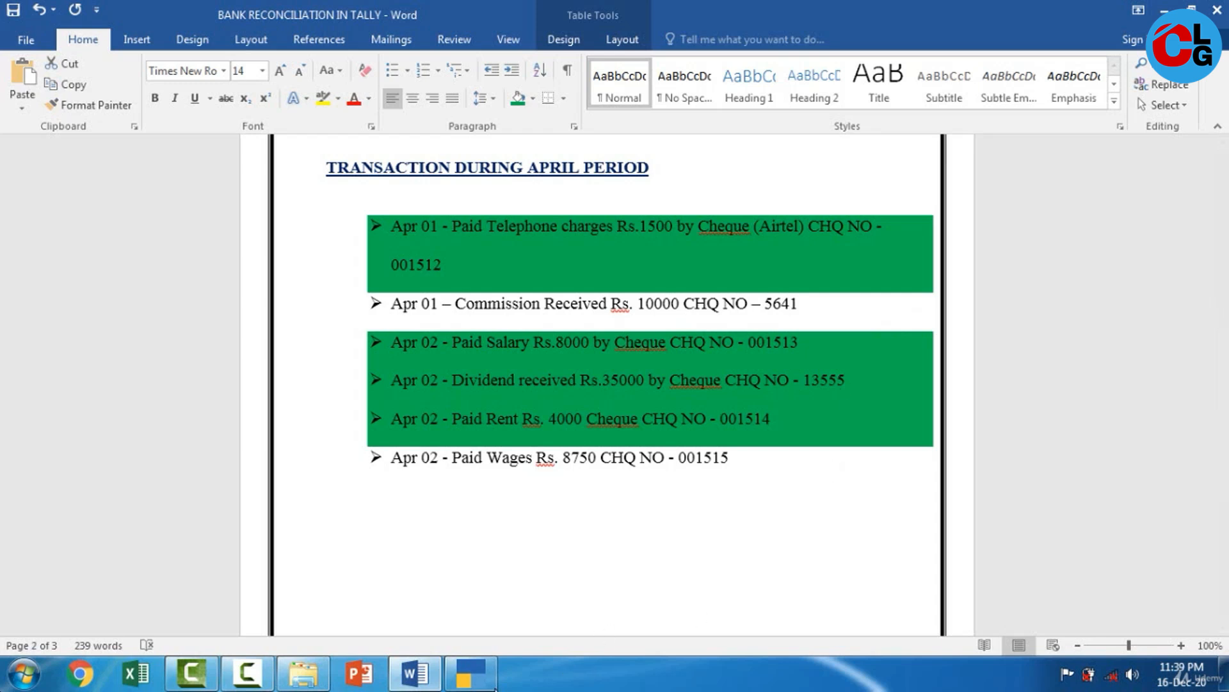
mouse_move(485, 687)
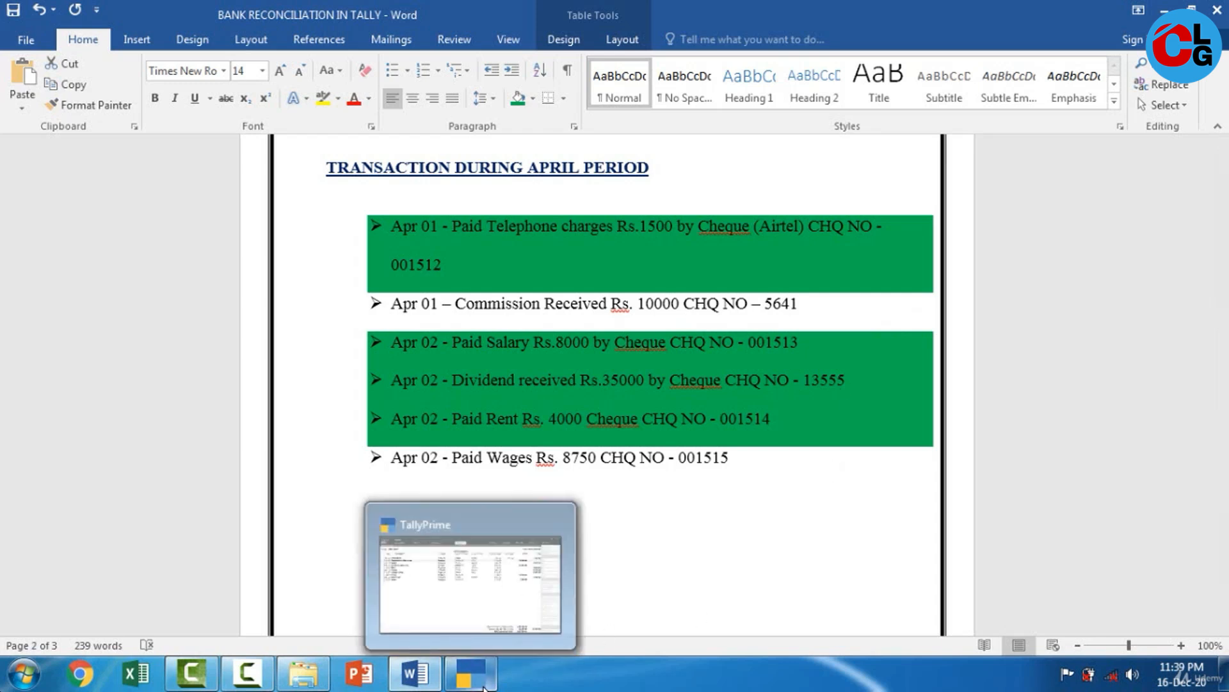
left_click(485, 687)
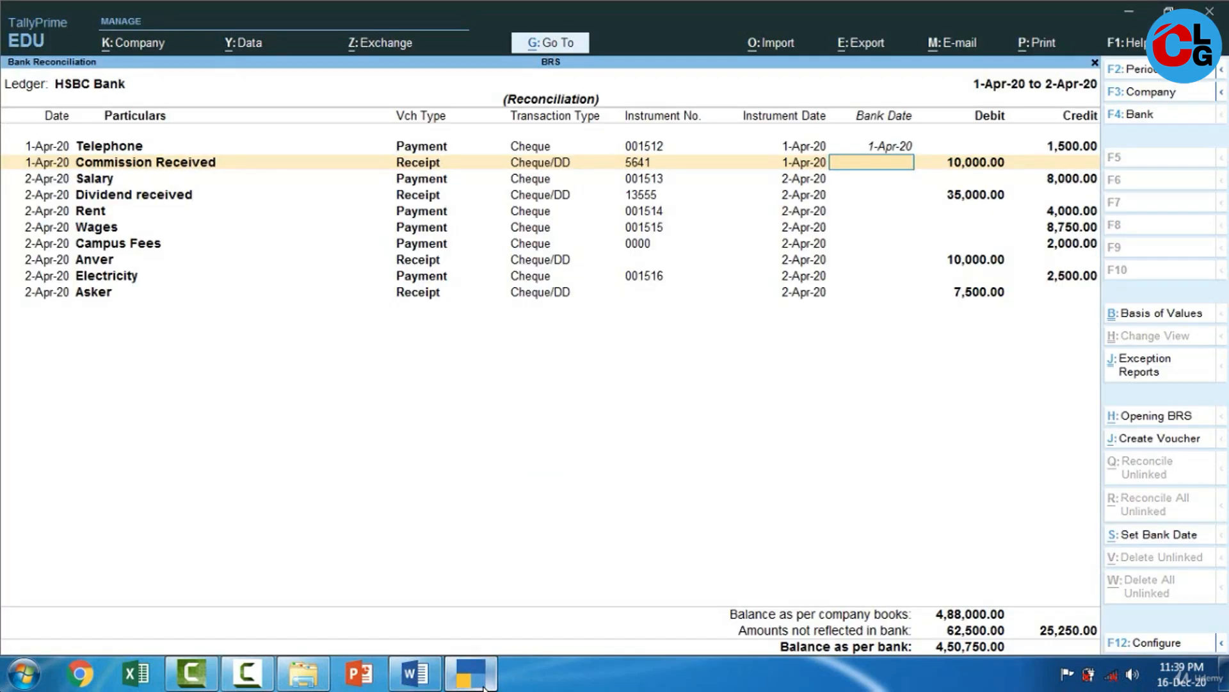
key("Down")
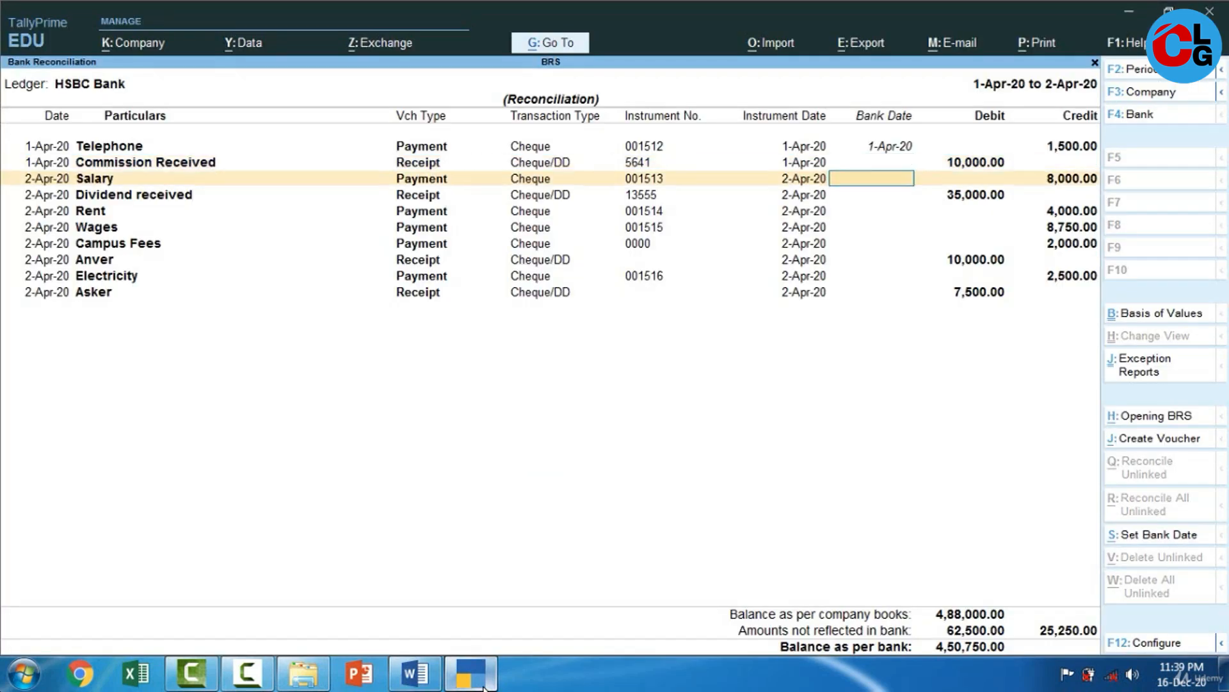
Check the salary entry on the Word bank statement, then return to TallyPrime and set the Salary payment's bank date to 2-Apr-20.
left_click(485, 687)
left_click_drag(1222, 368, 1223, 502)
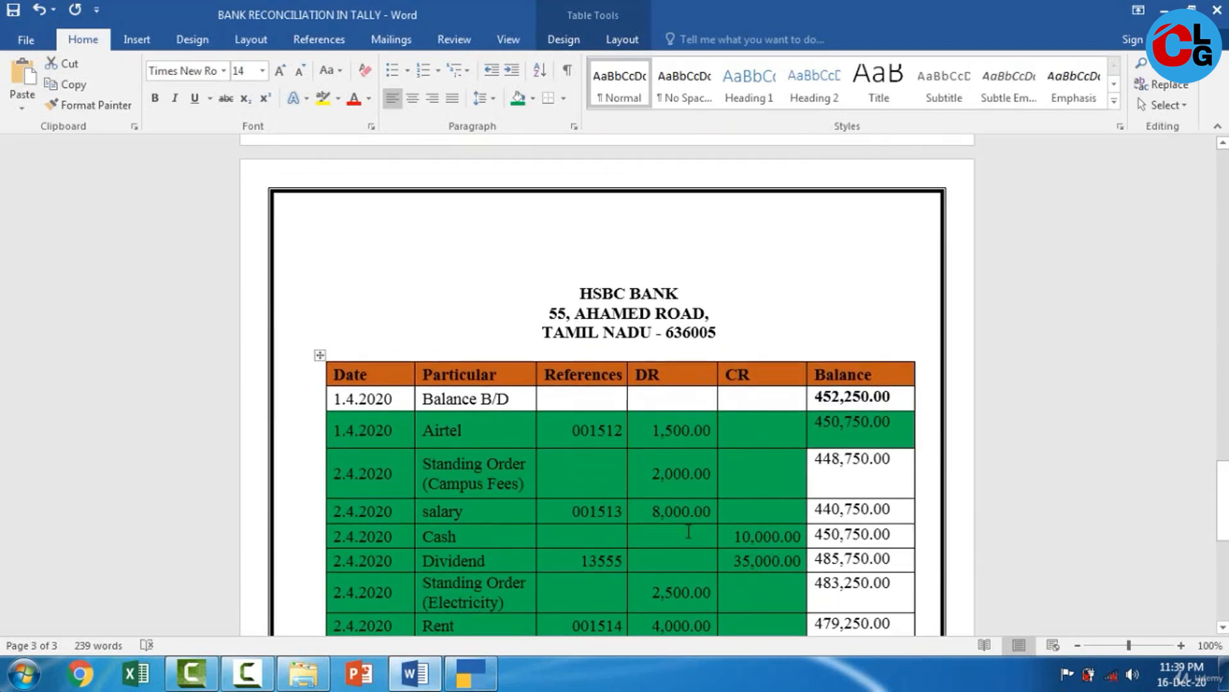
left_click(479, 684)
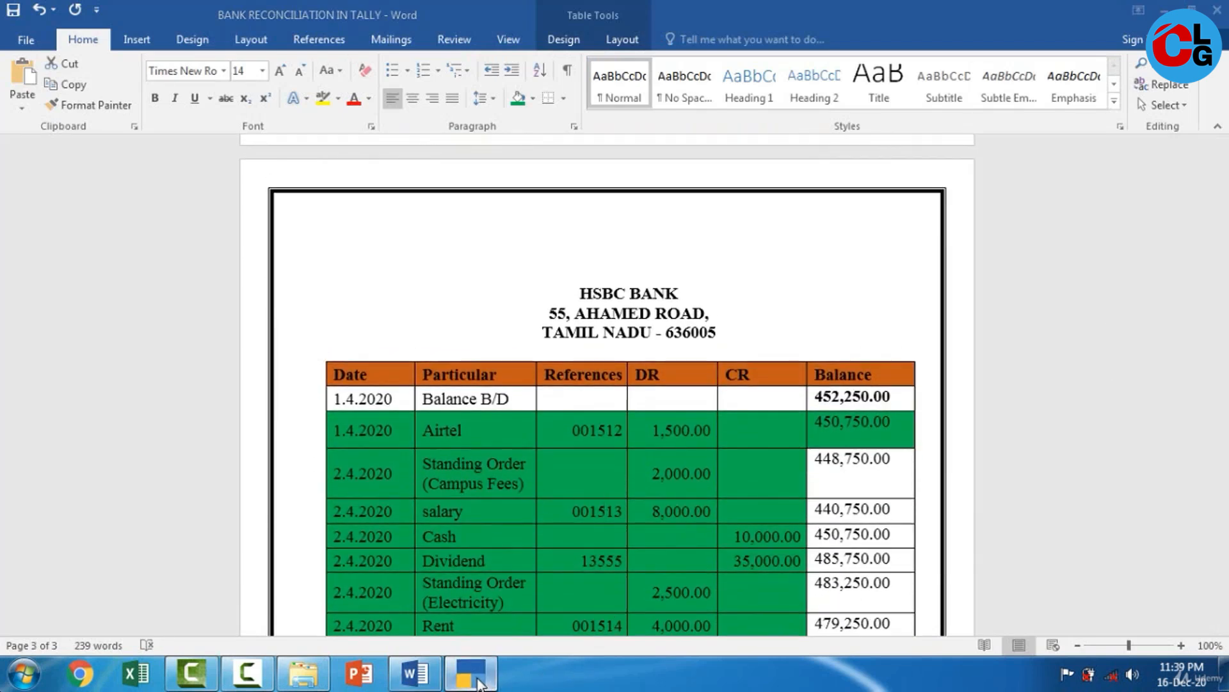
left_click(479, 684)
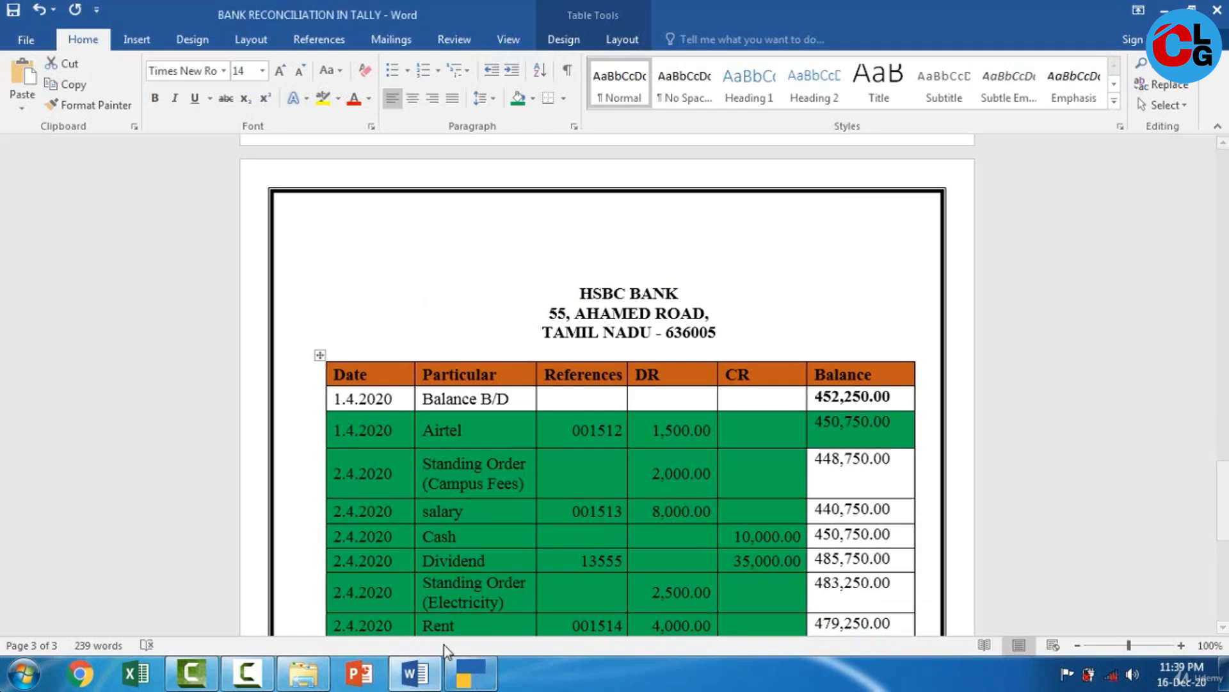
left_click(481, 684)
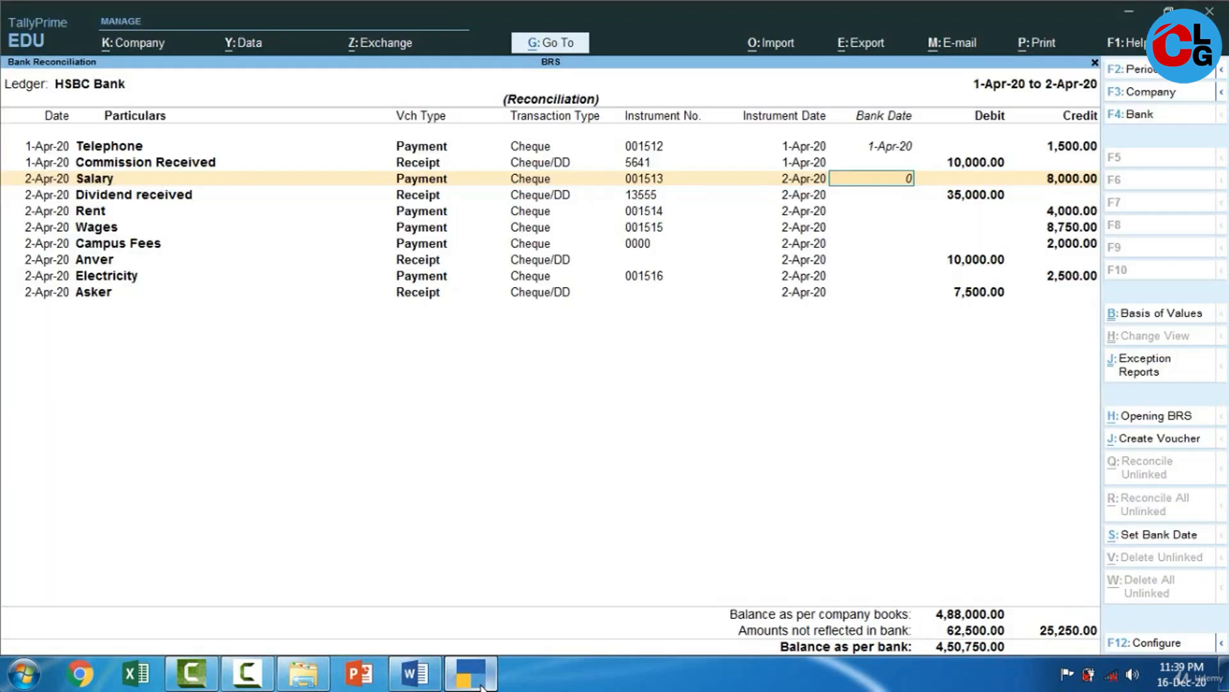
key("Return")
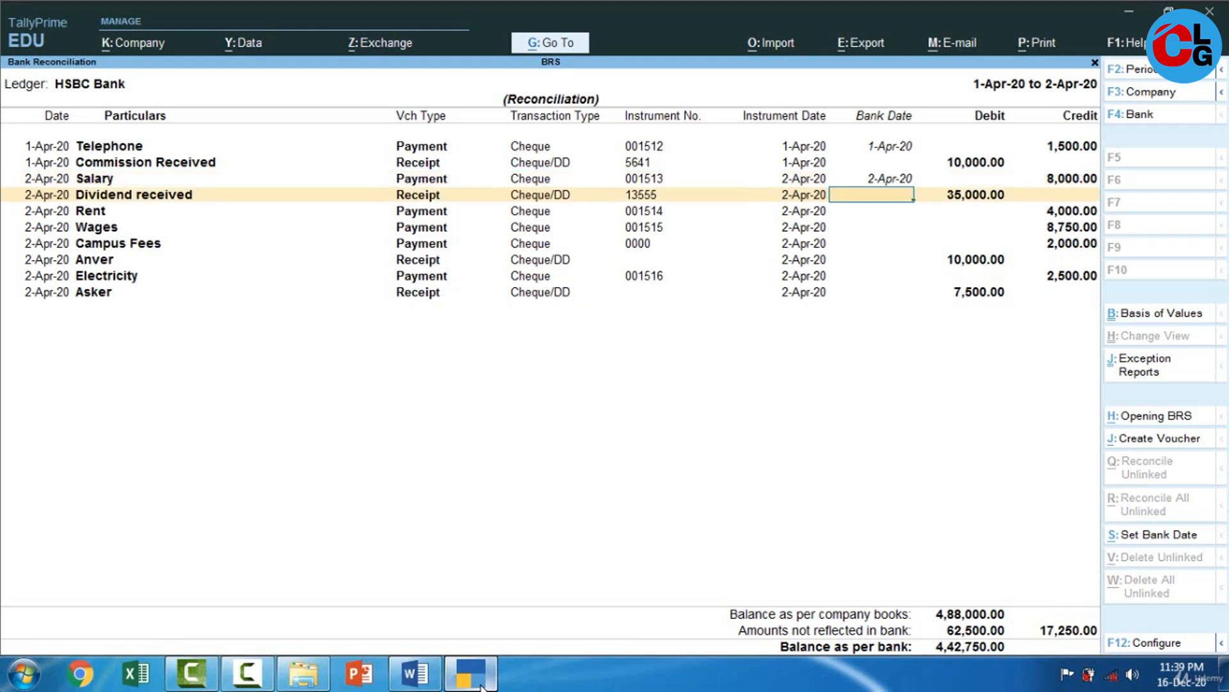
Check the dividend entry on the Word bank statement, then set the Dividend received entry's bank date to 2-Apr-20 in TallyPrime.
left_click(480, 684)
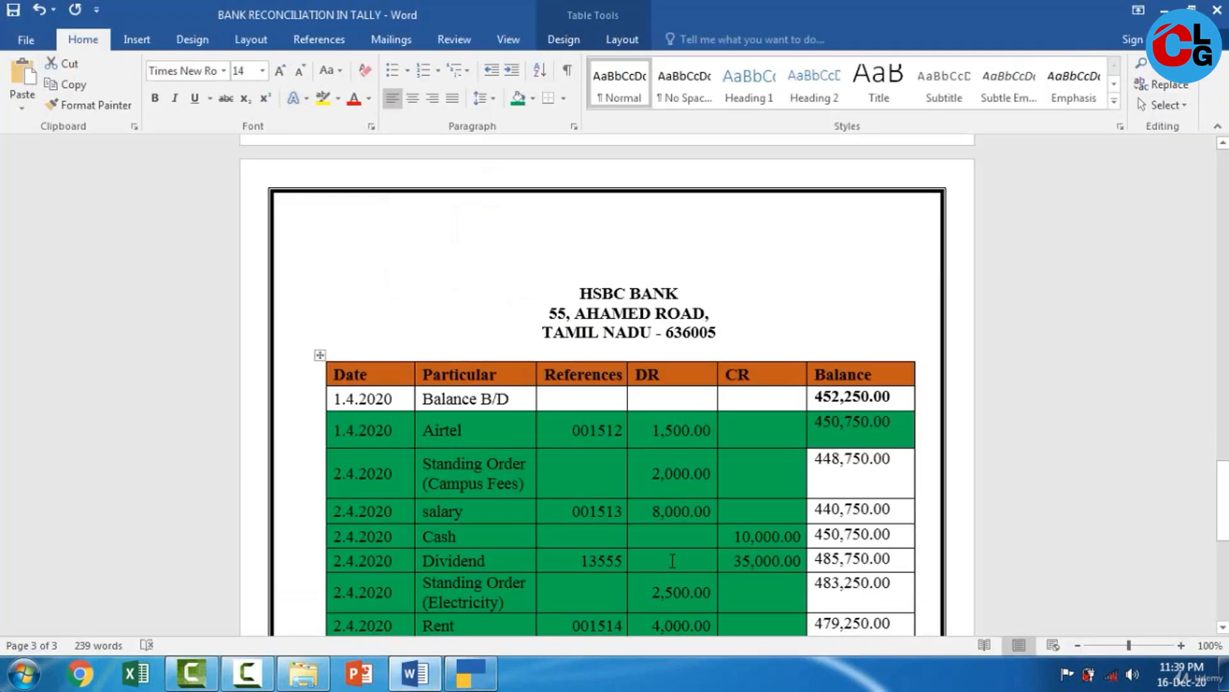
left_click(477, 687)
type("02/04")
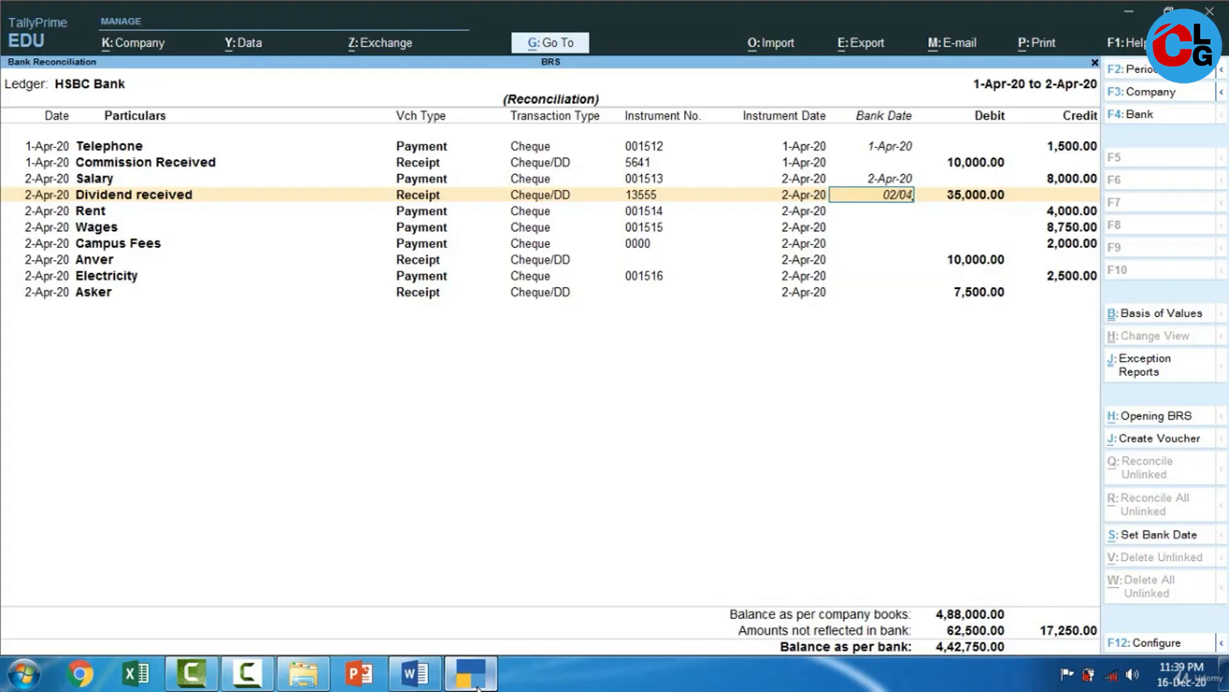
key("Return")
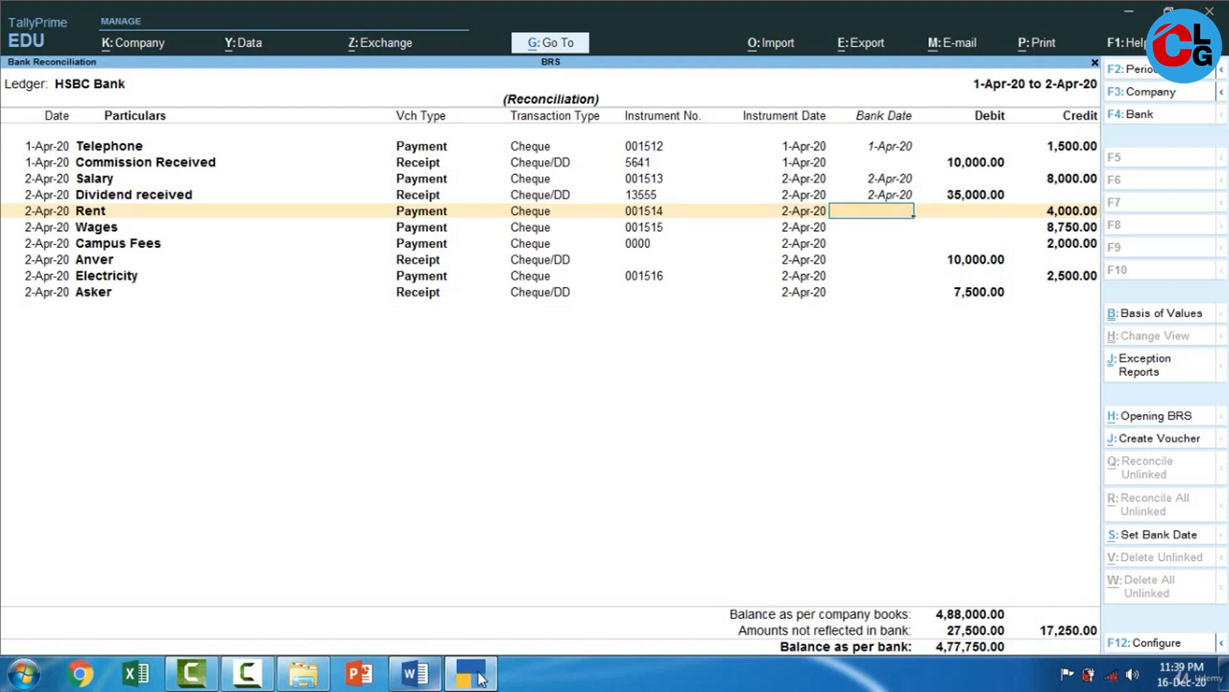
Check the rent entry on the Word bank statement, then set the Rent payment's bank date to 2-Apr-20 in TallyPrime.
left_click(415, 673)
left_click_drag(1223, 503, 1223, 522)
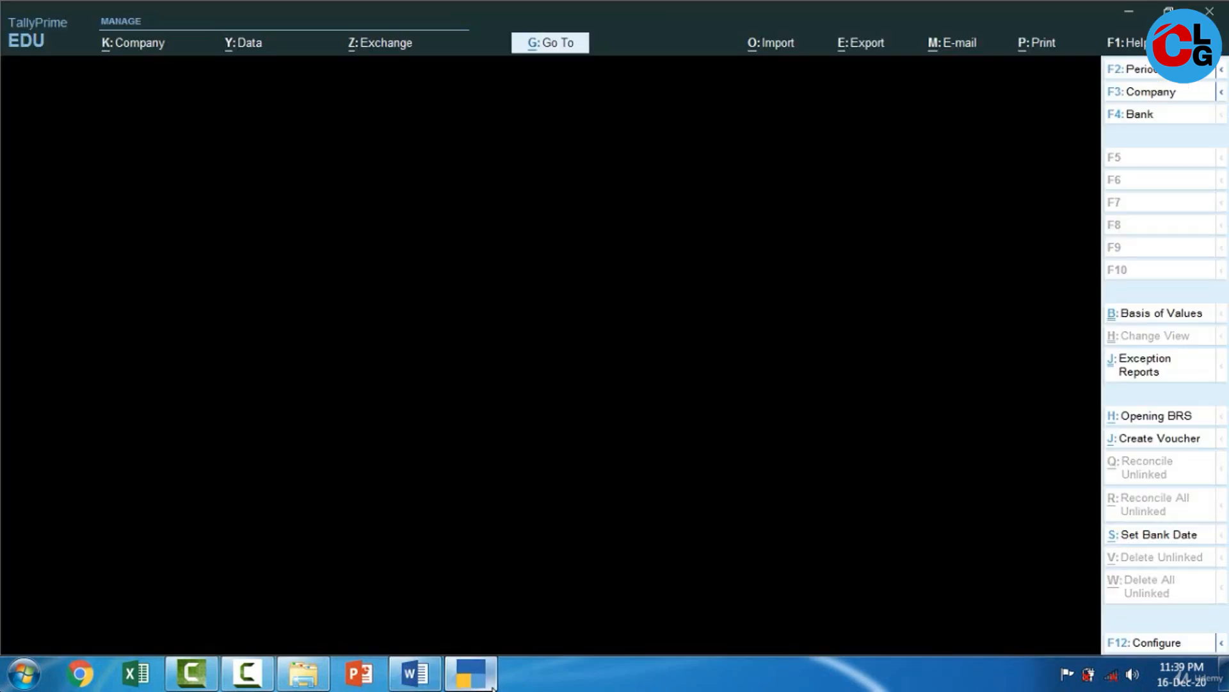
left_click(492, 685)
type("2/04")
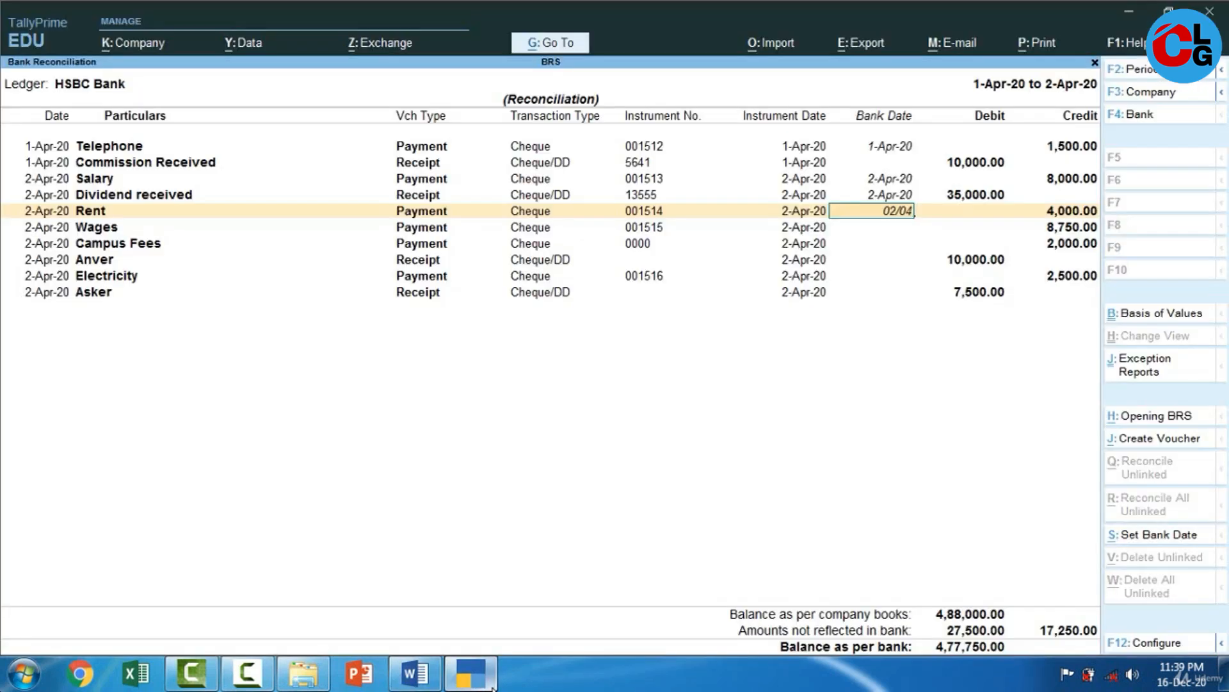
key("Return")
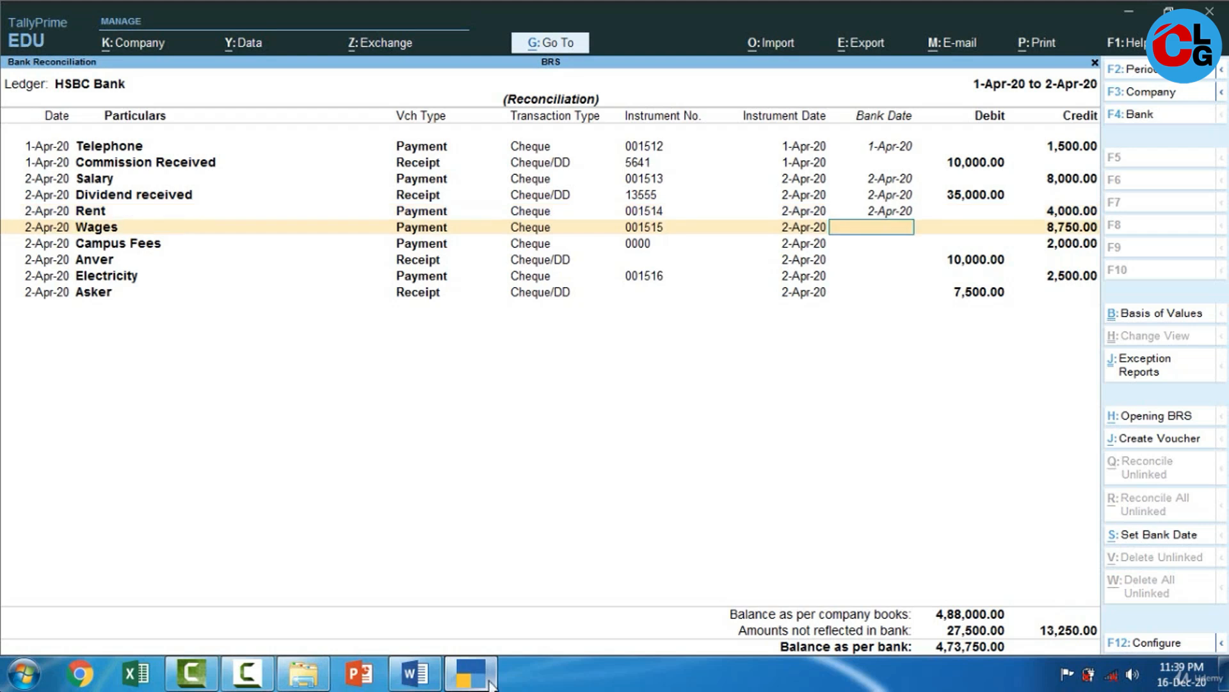
Look for the wages payment in Word's bank statement and April transaction list, then leave its bank date blank in TallyPrime.
left_click(470, 683)
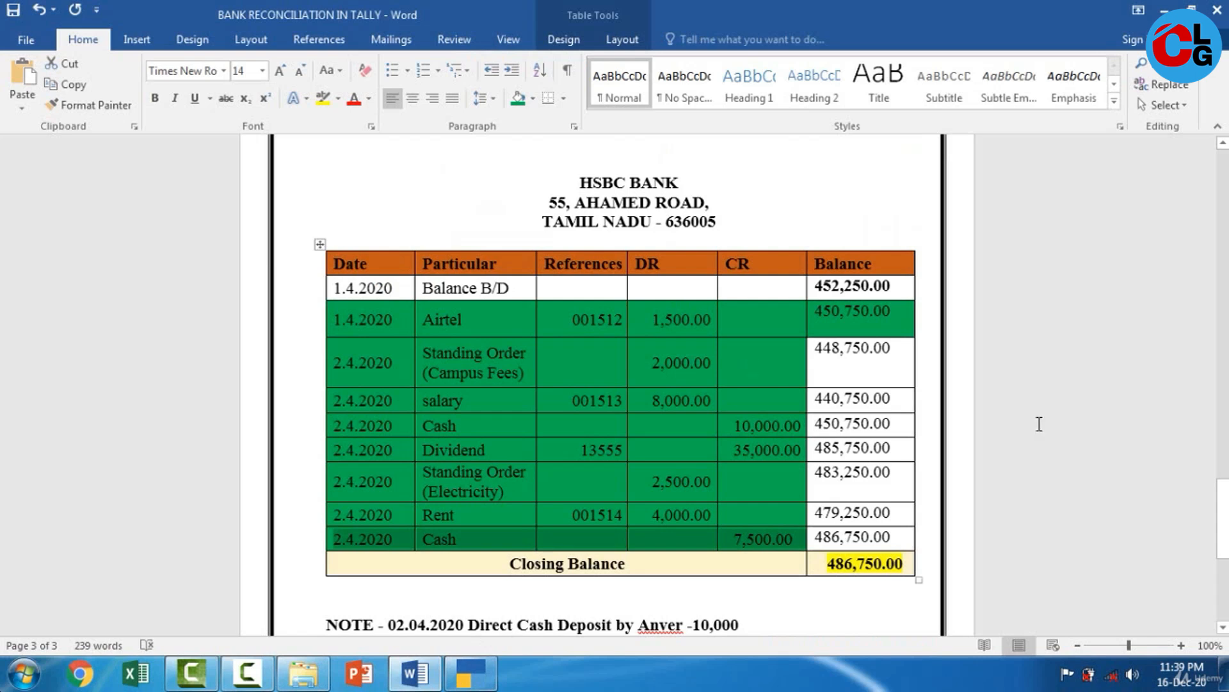
left_click_drag(1223, 514, 1223, 490)
scroll(787, 371, "up", 7)
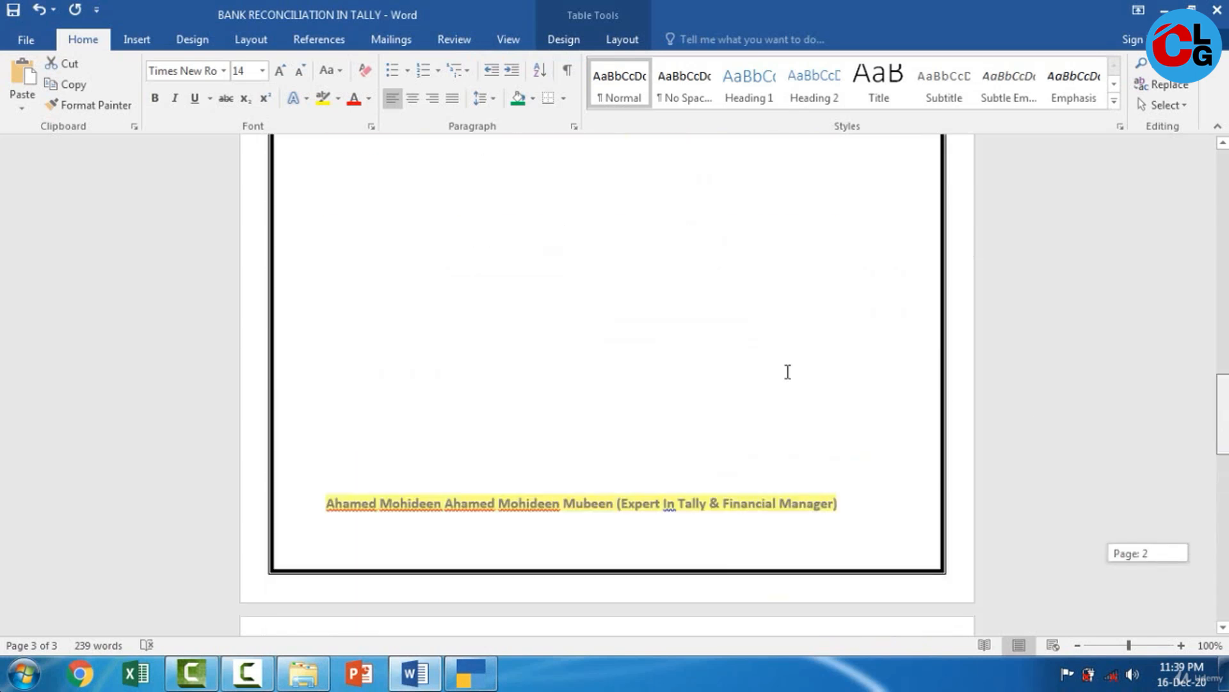
scroll(788, 371, "up", 2)
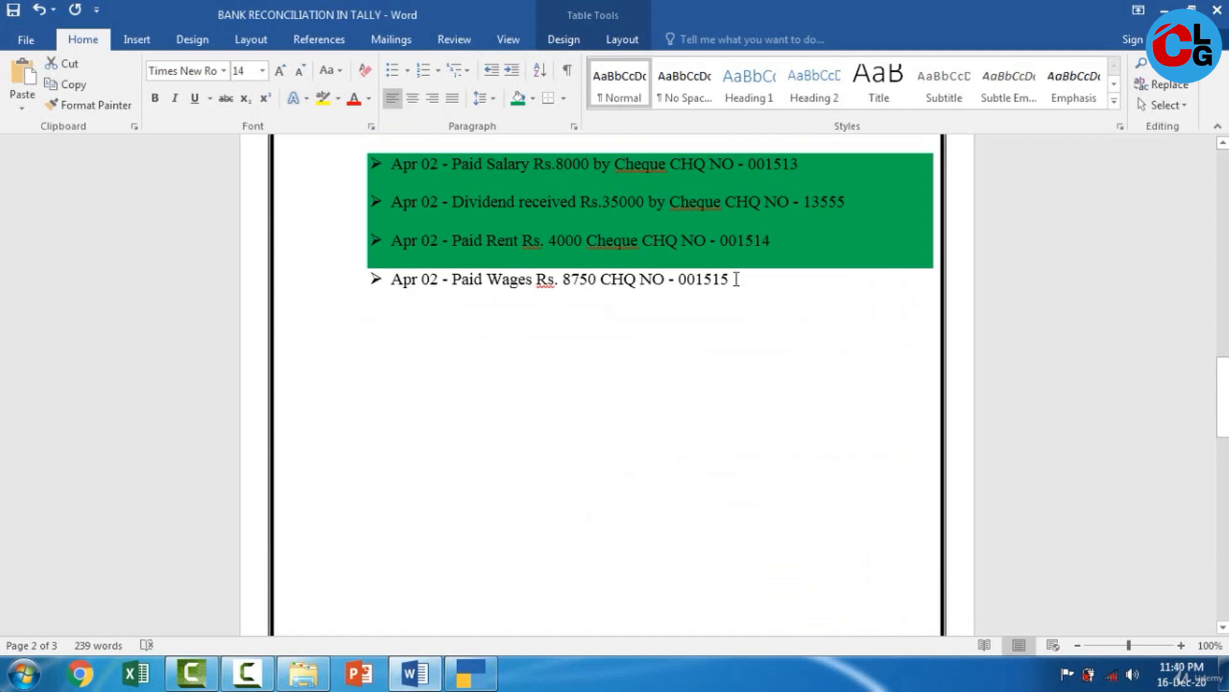
left_click(474, 680)
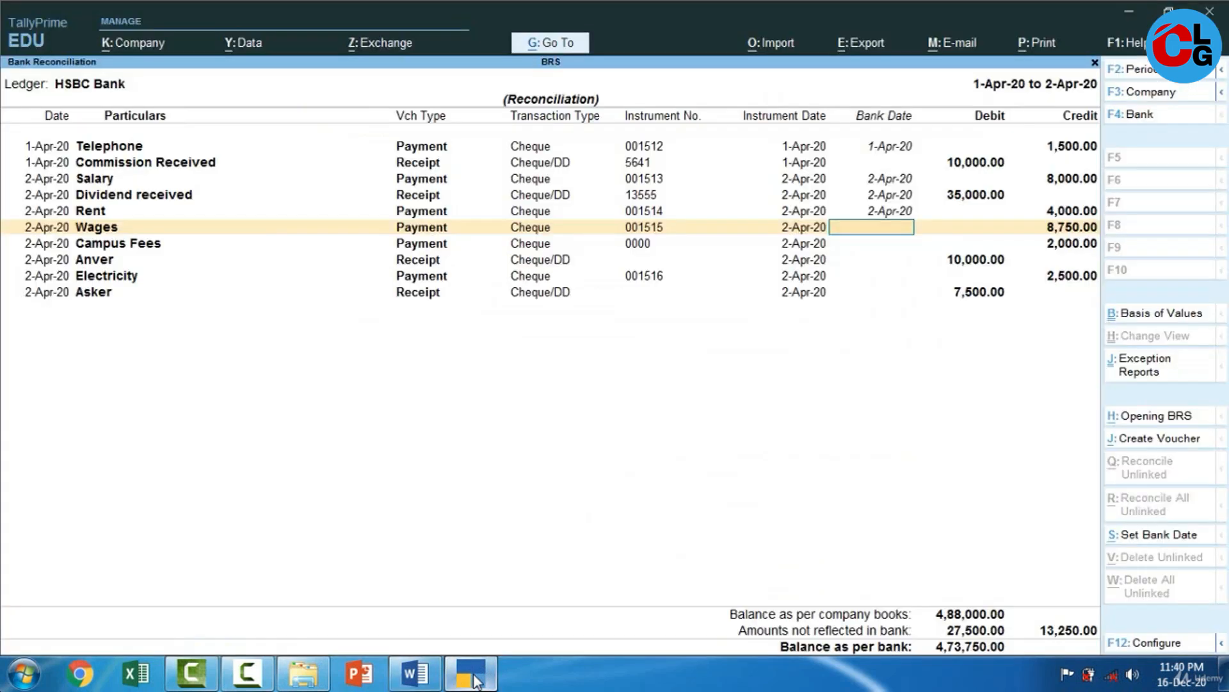
key("Down")
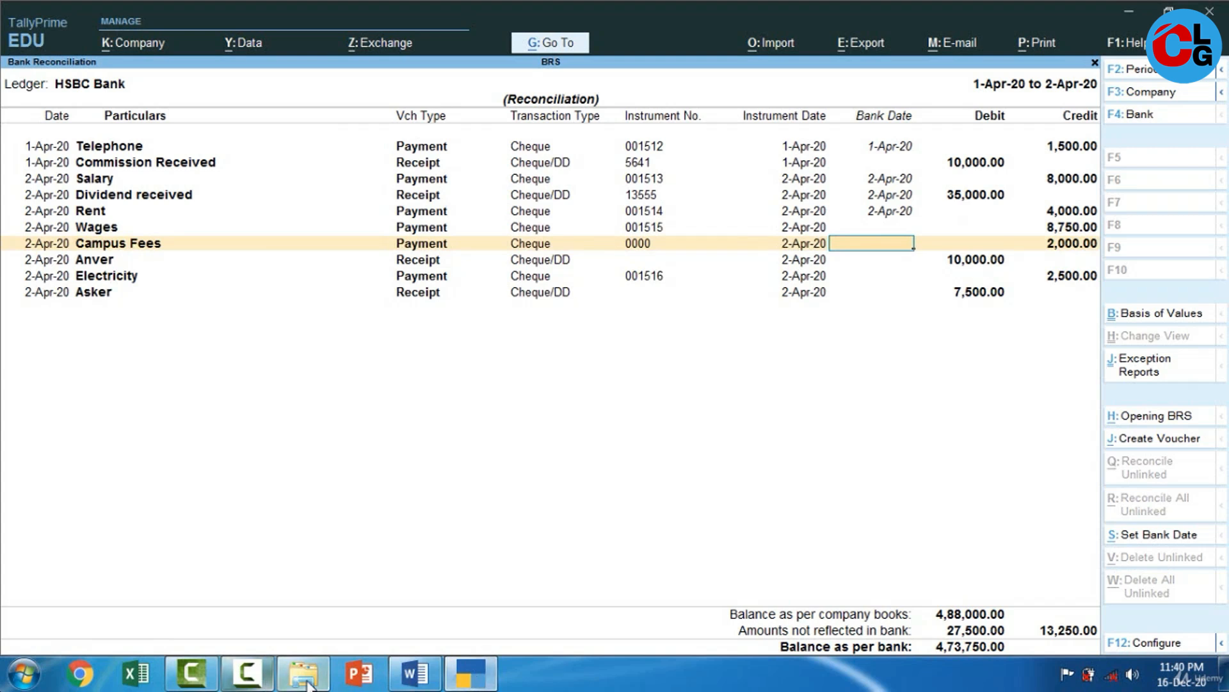
Check the campus fees standing order on the Word bank statement, then set the Campus Fees bank date to 2-Apr-20 in TallyPrime.
left_click(474, 682)
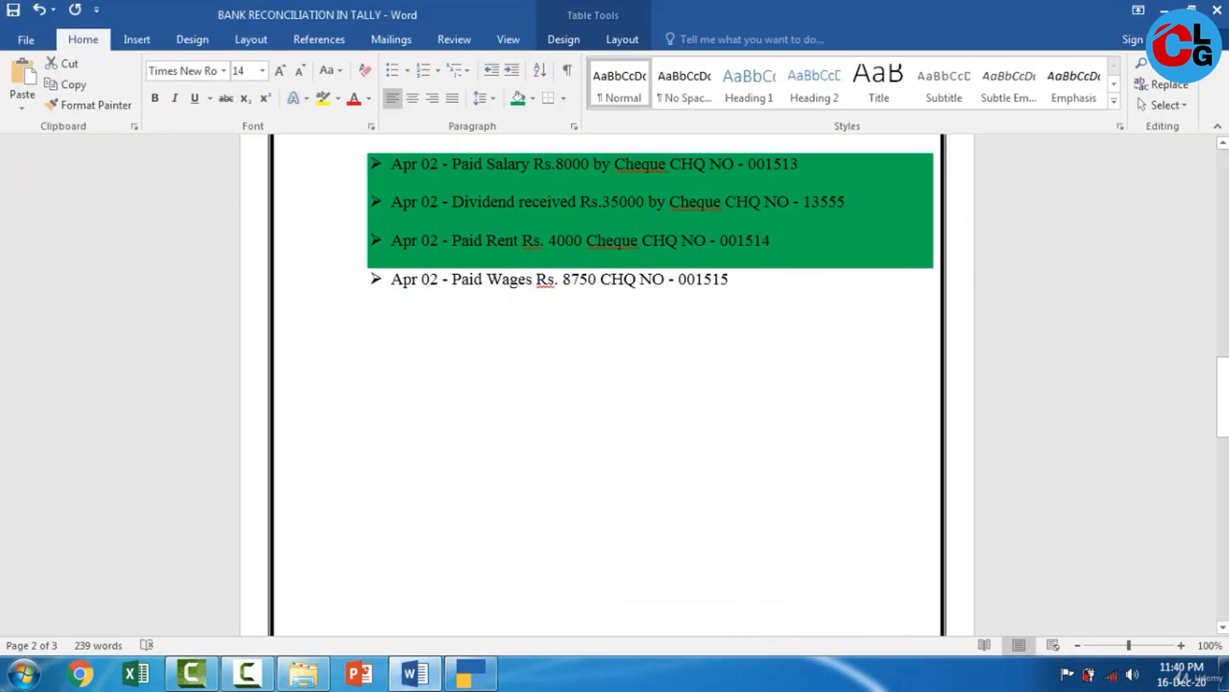
scroll(546, 361, "down", 10)
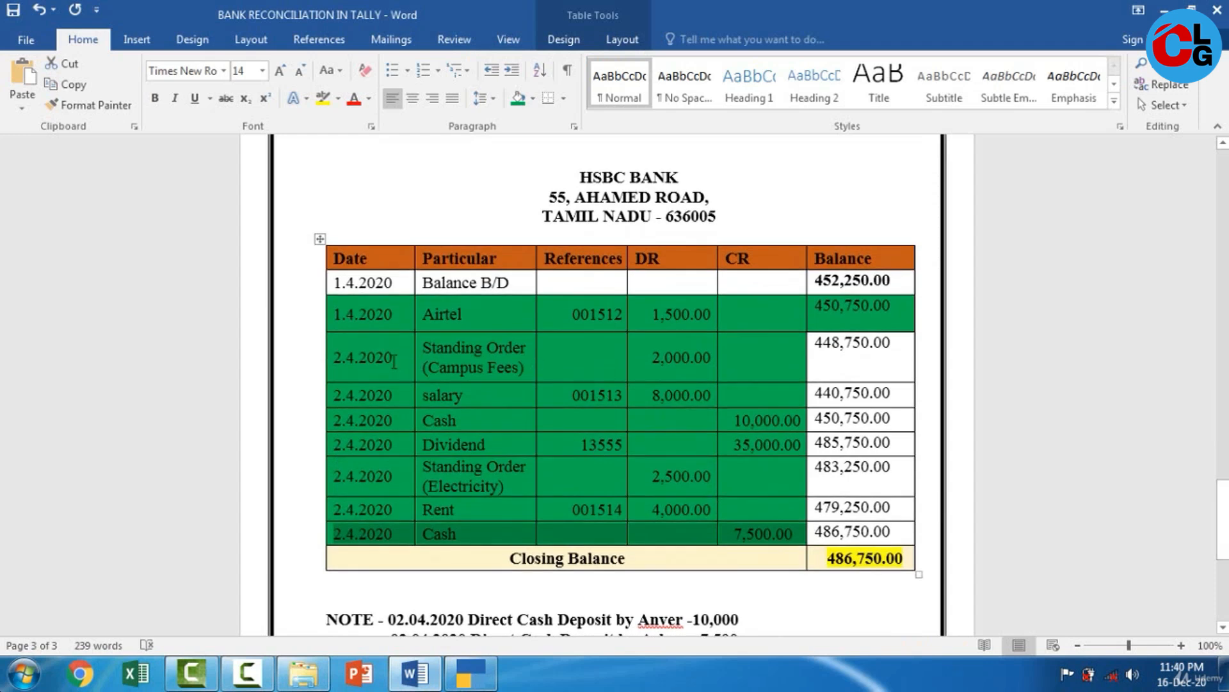
left_click(475, 682)
type("0")
type("2-4")
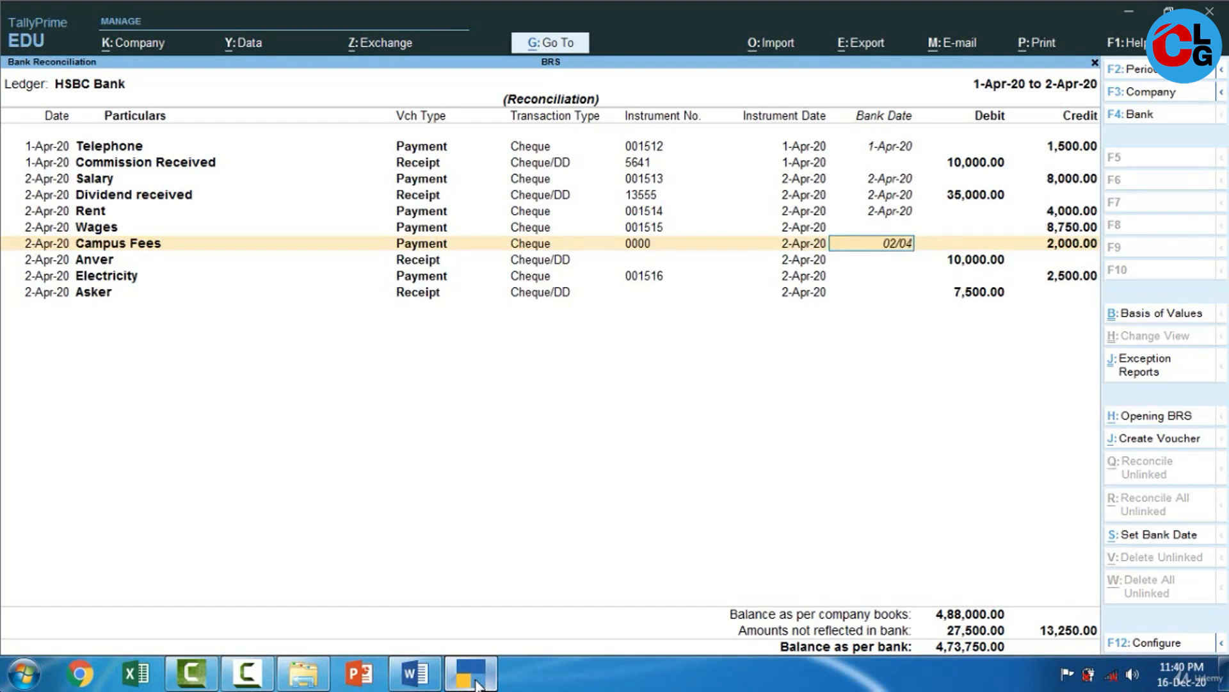
key("Return")
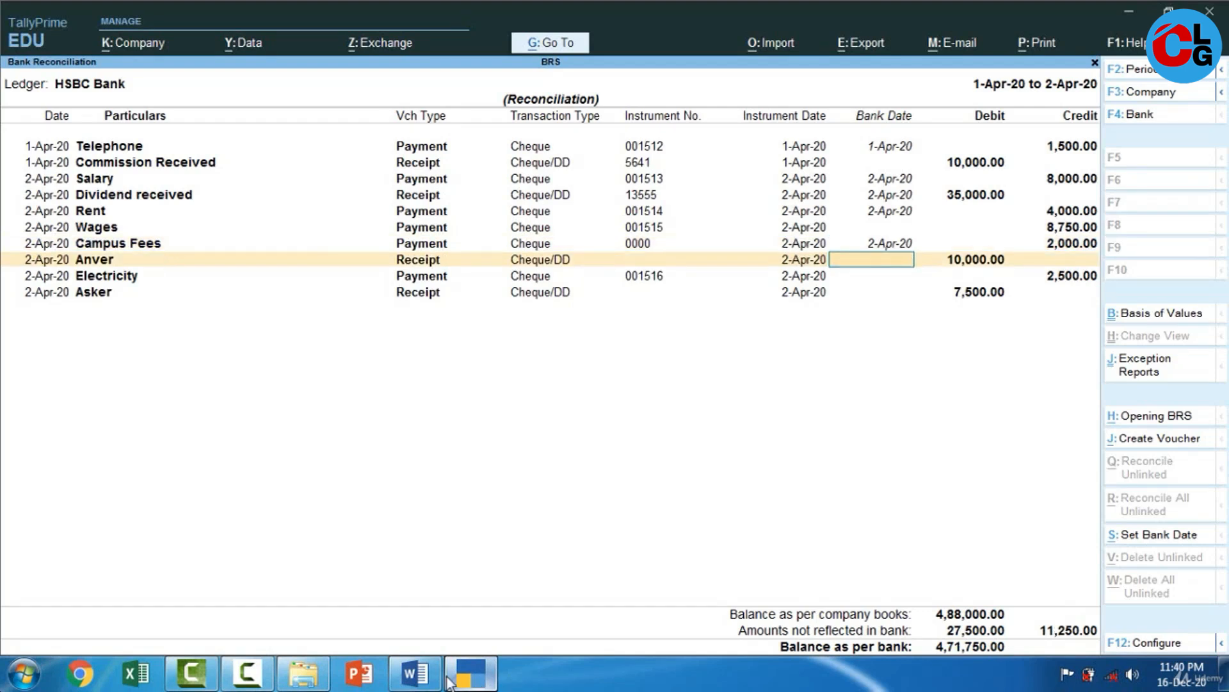
Check the 10,000 cash deposit on the Word bank statement, then set the matching 2-Apr-20 receipt's bank date to 2-Apr-20 in TallyPrime.
left_click(466, 680)
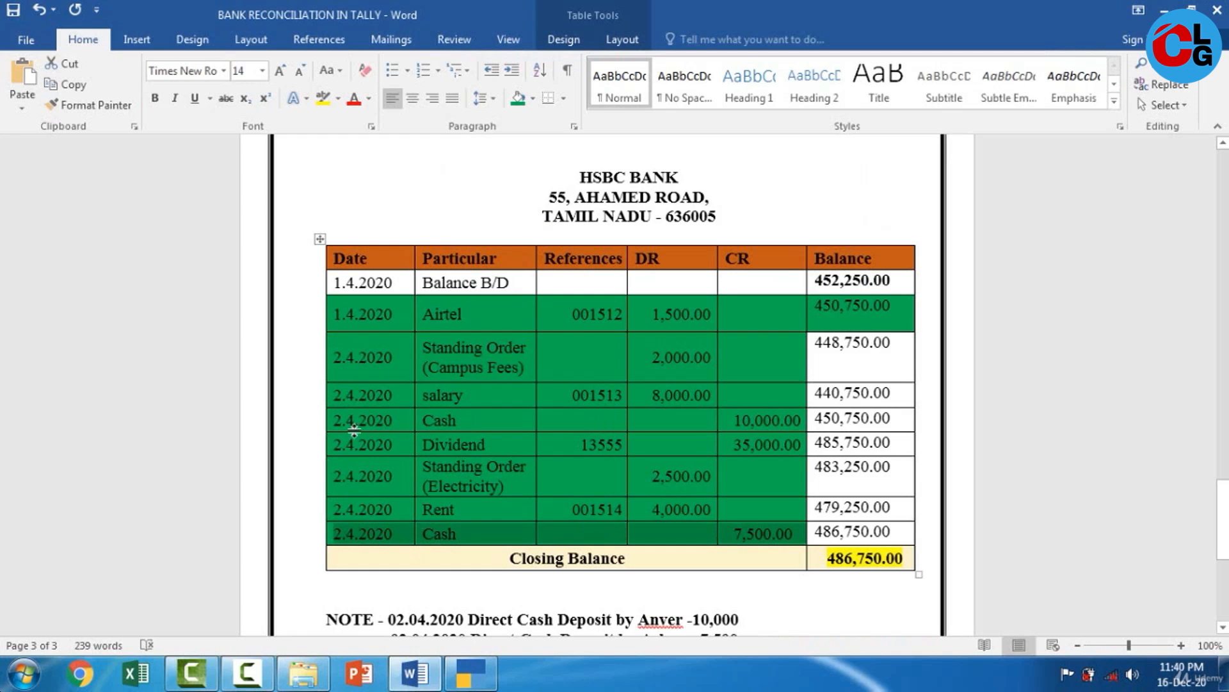
left_click(475, 677)
type("2-4-20")
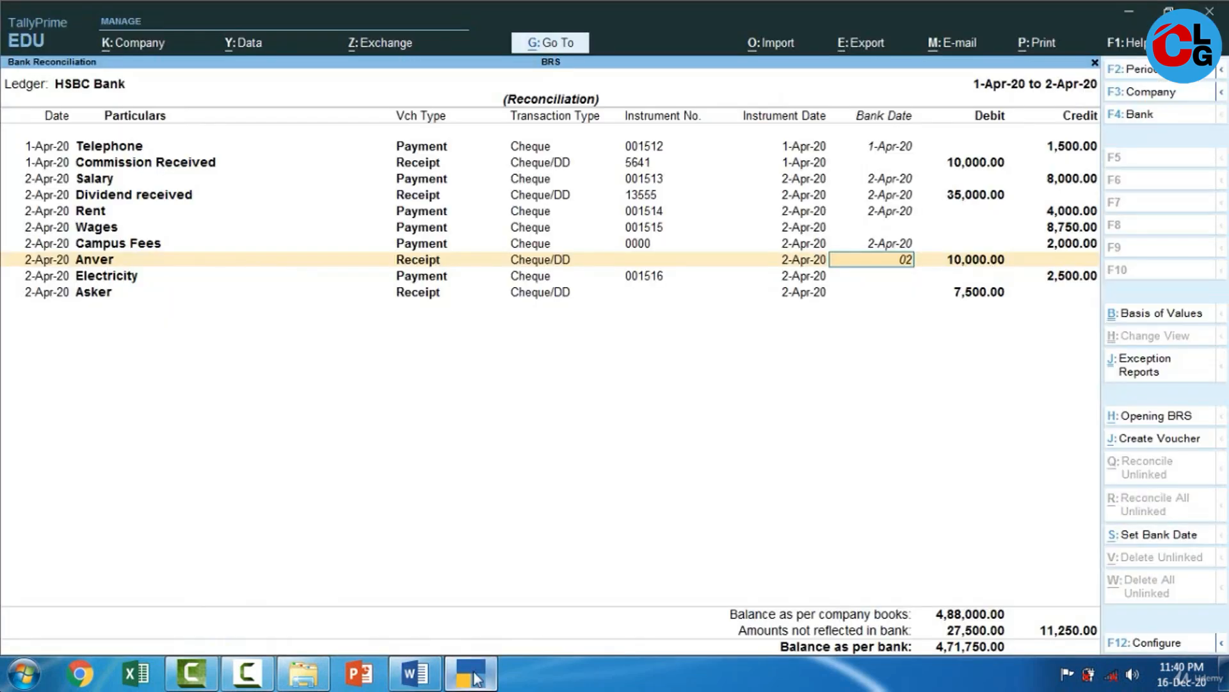
key("Return")
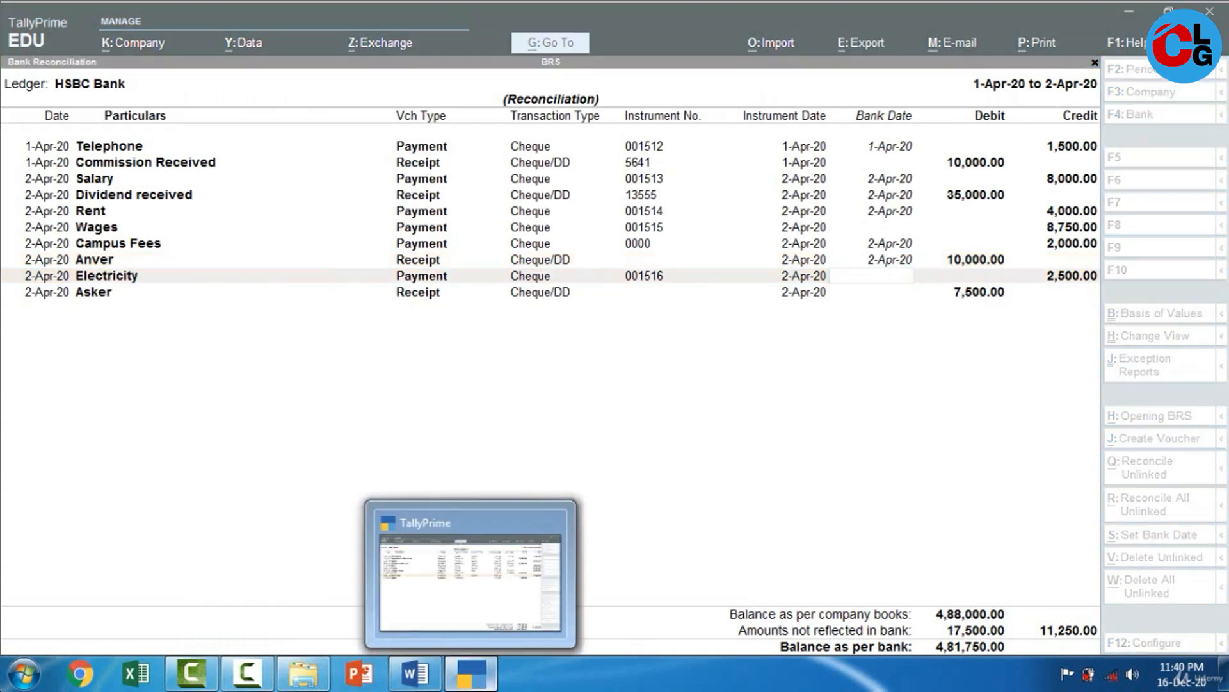
Check the electricity standing order on the Word bank statement, then set the Electricity payment's bank date to 2-Apr-20 in TallyPrime.
left_click(415, 672)
left_click_drag(716, 536, 717, 544)
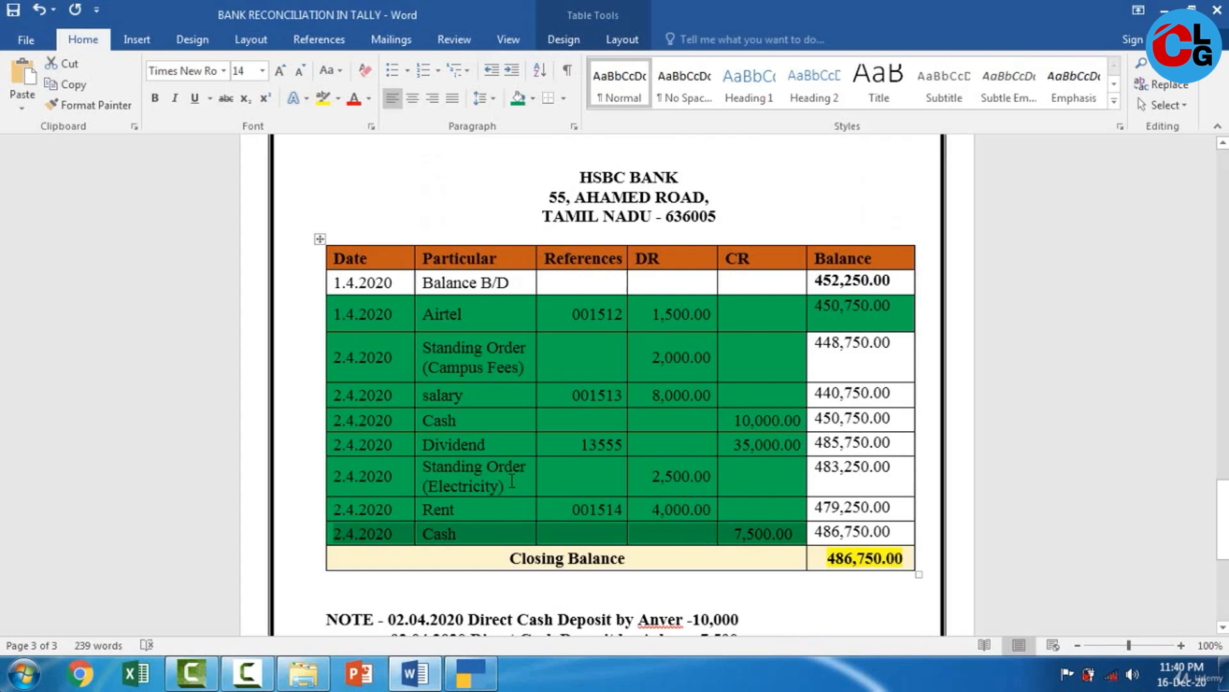
left_click(472, 678)
type("02")
type("04")
key("Return")
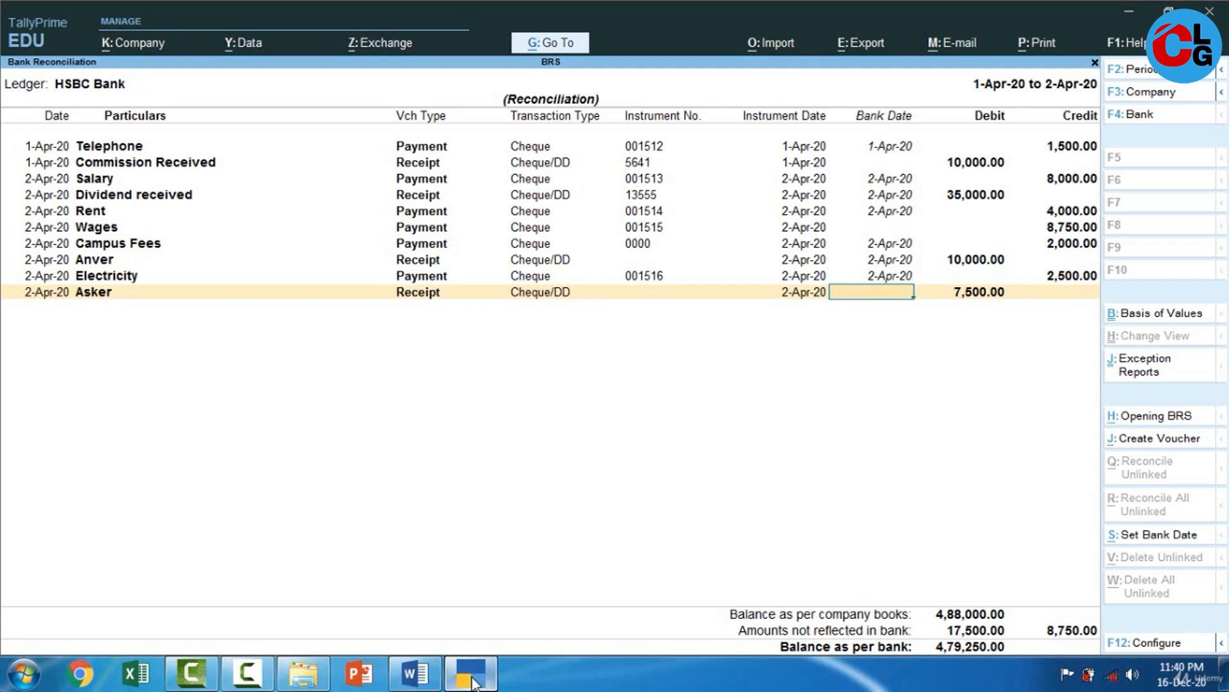
Check the 7,500 cash deposit in Word, set the matching receipt's bank date to 2-Apr-20 in TallyPrime, and hold off accepting the reconciliation.
left_click(473, 680)
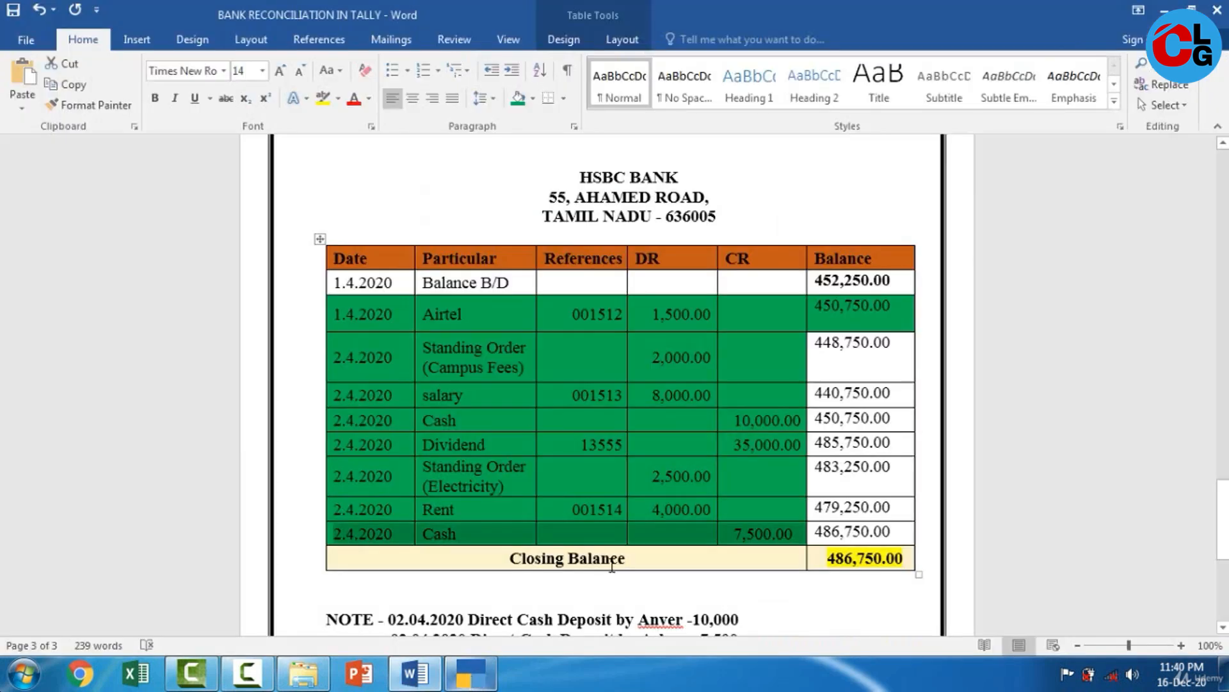
left_click_drag(1223, 514, 1223, 524)
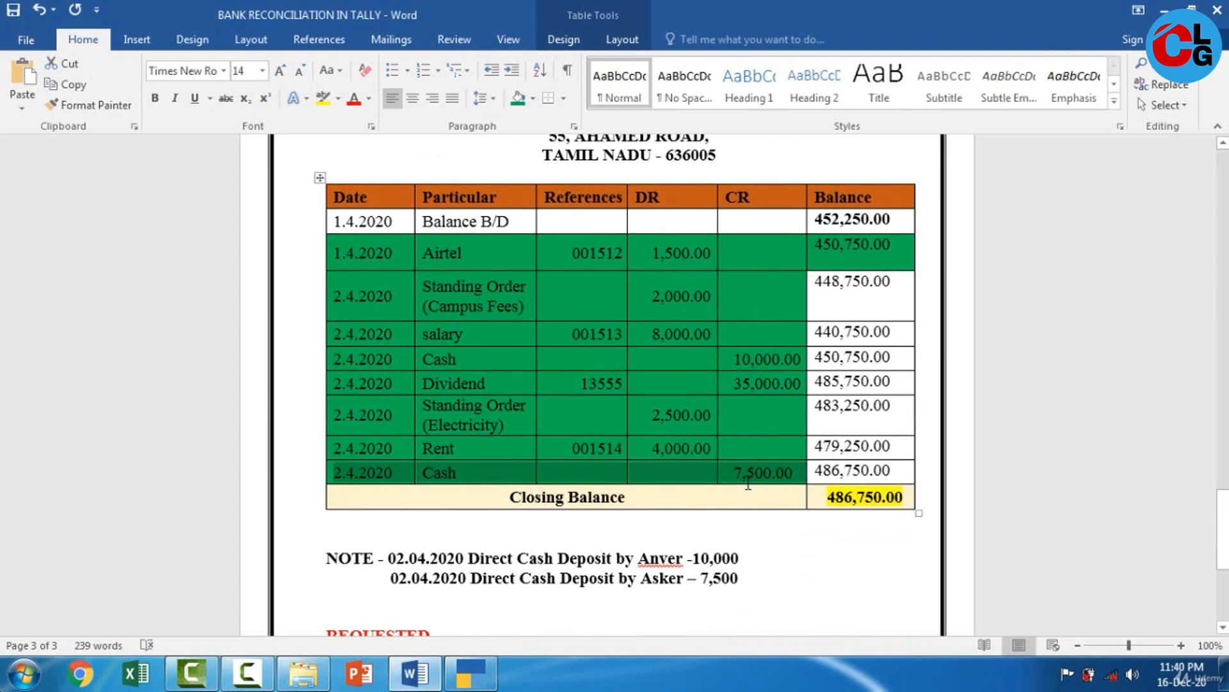
left_click(490, 683)
type("02/04")
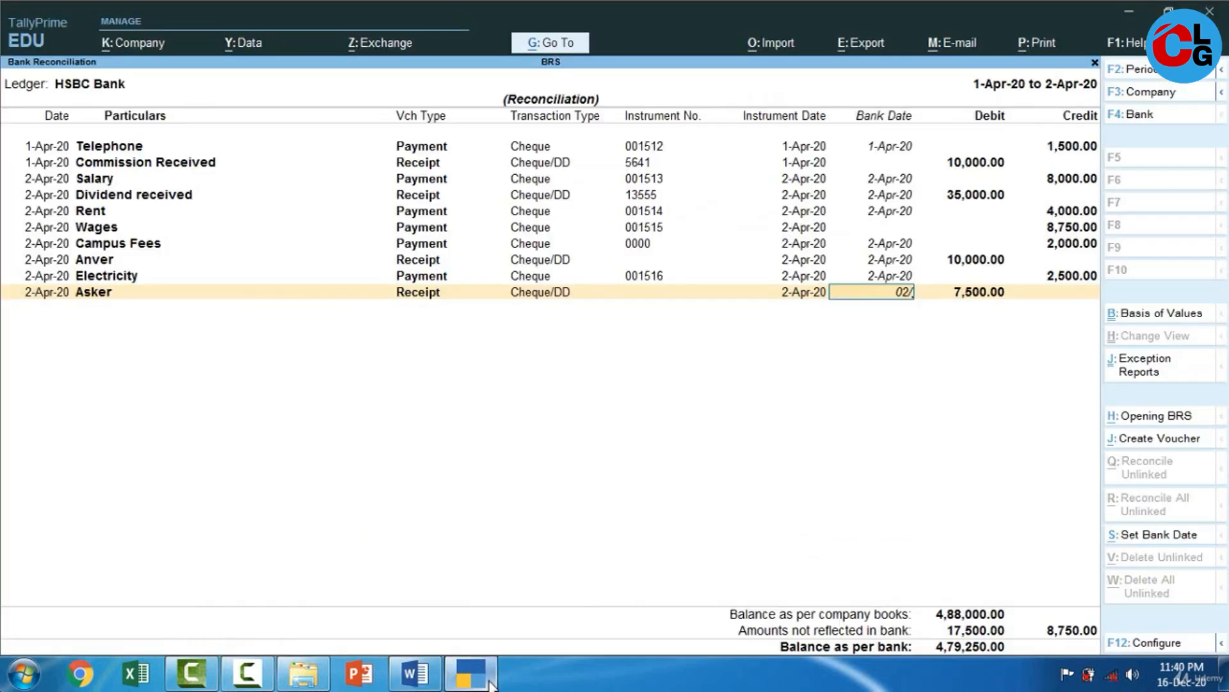
key("Return")
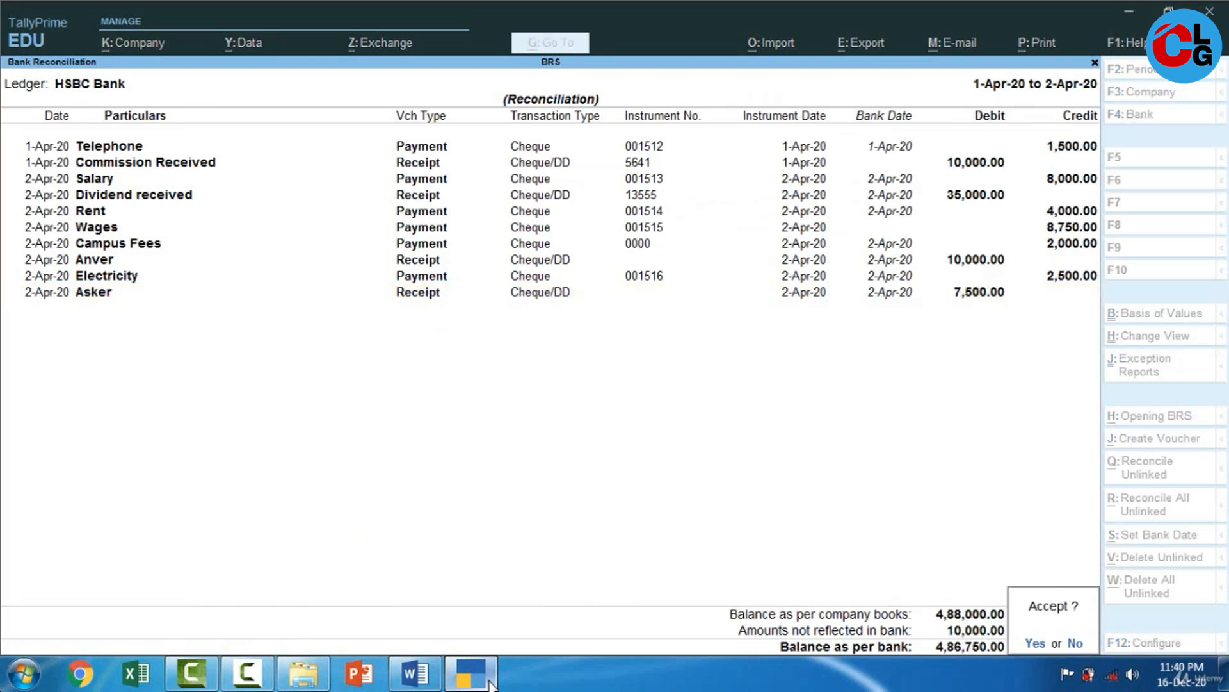
key("Escape")
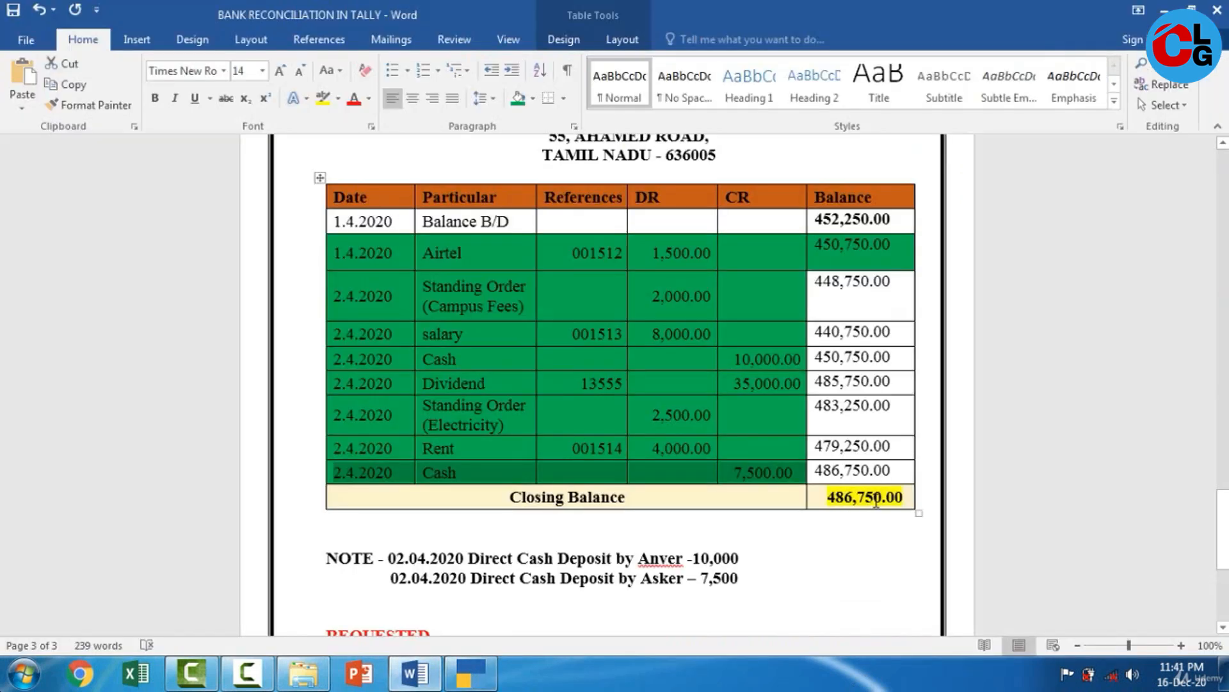
Compare TallyPrime's bank balance with the Word statement's closing balance and review the unhighlighted April transactions, then return to the reconciliation.
key("alt+Tab")
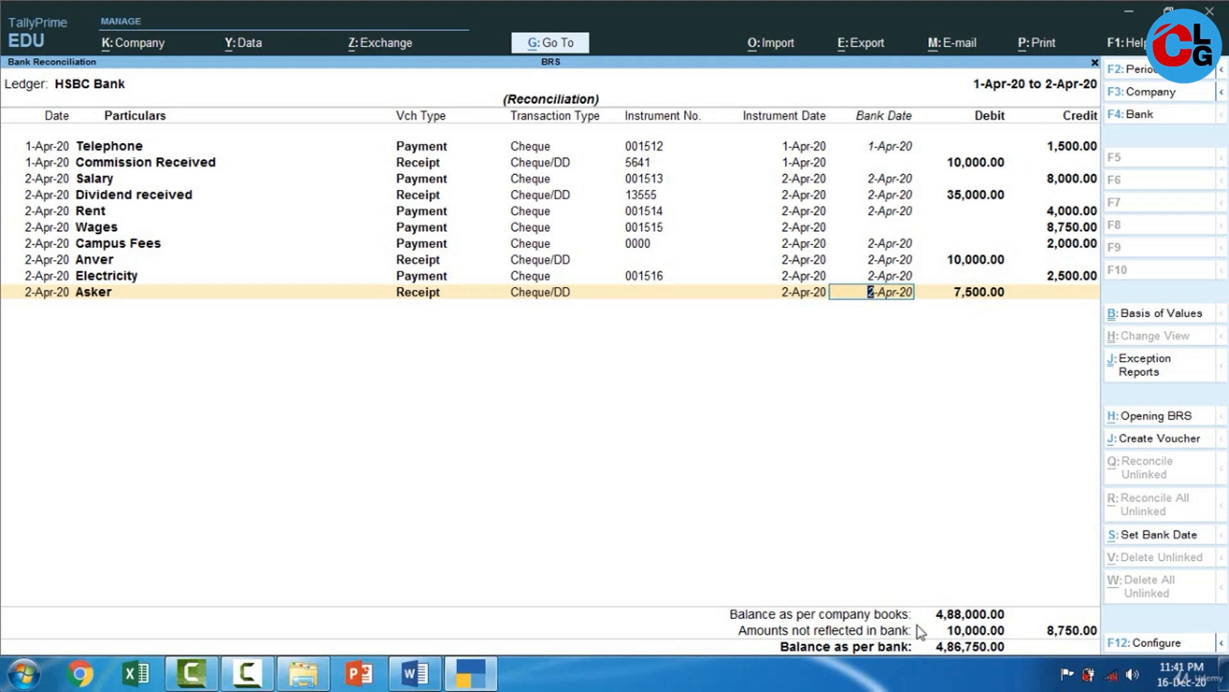
left_click(405, 678)
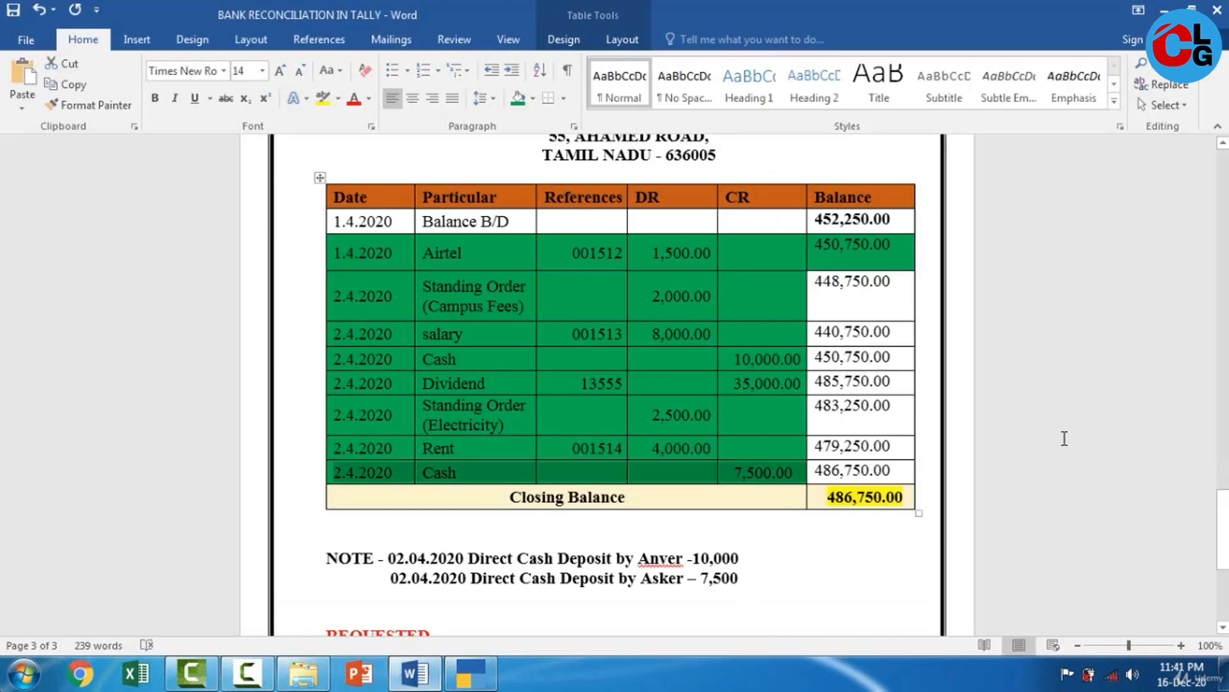
left_click_drag(1224, 521, 1224, 392)
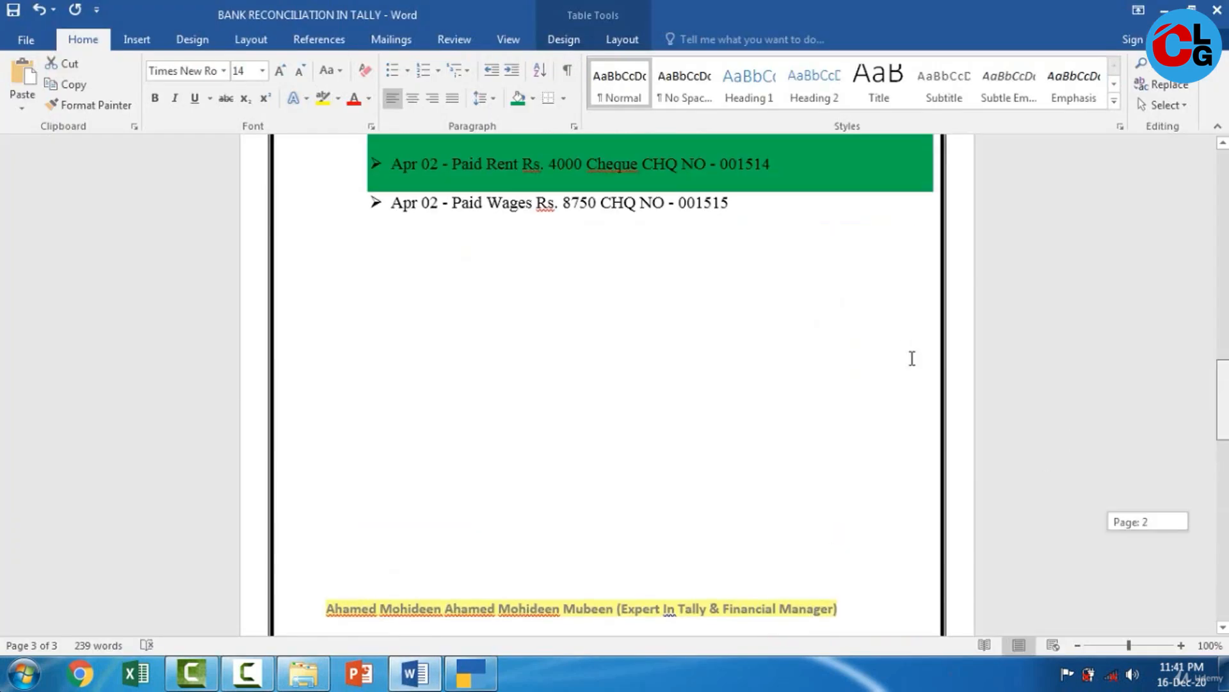
scroll(912, 359, "up", 5)
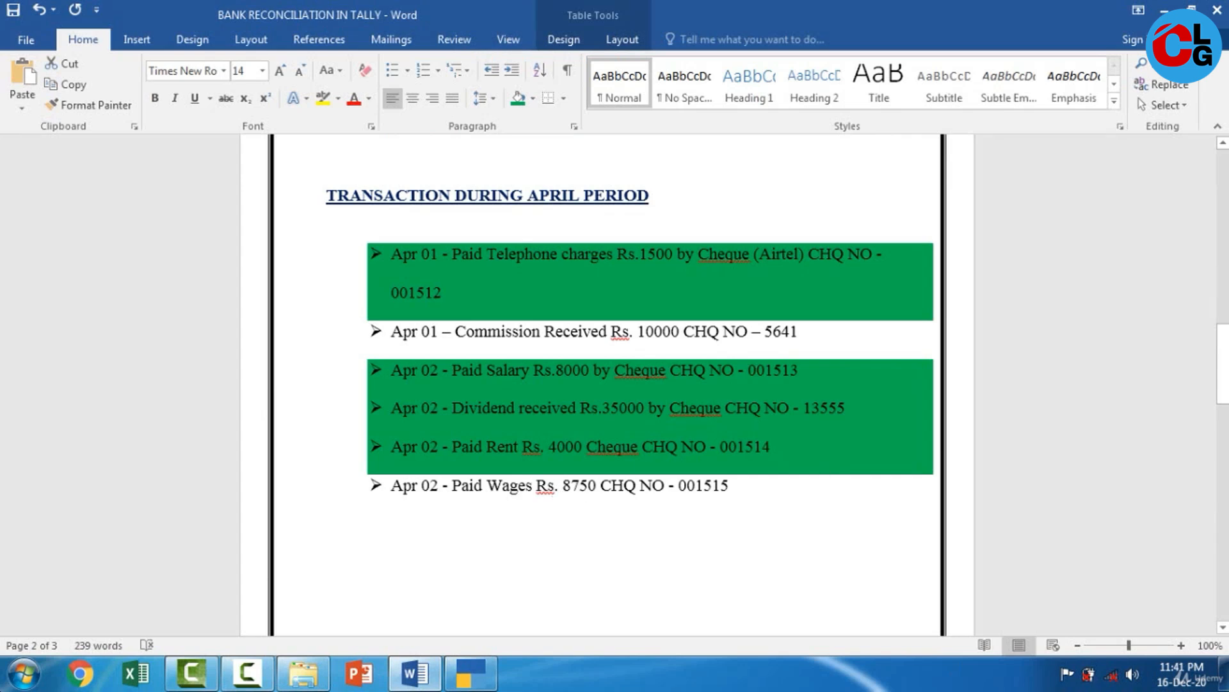
scroll(878, 588, "up", 9)
scroll(878, 588, "down", 2)
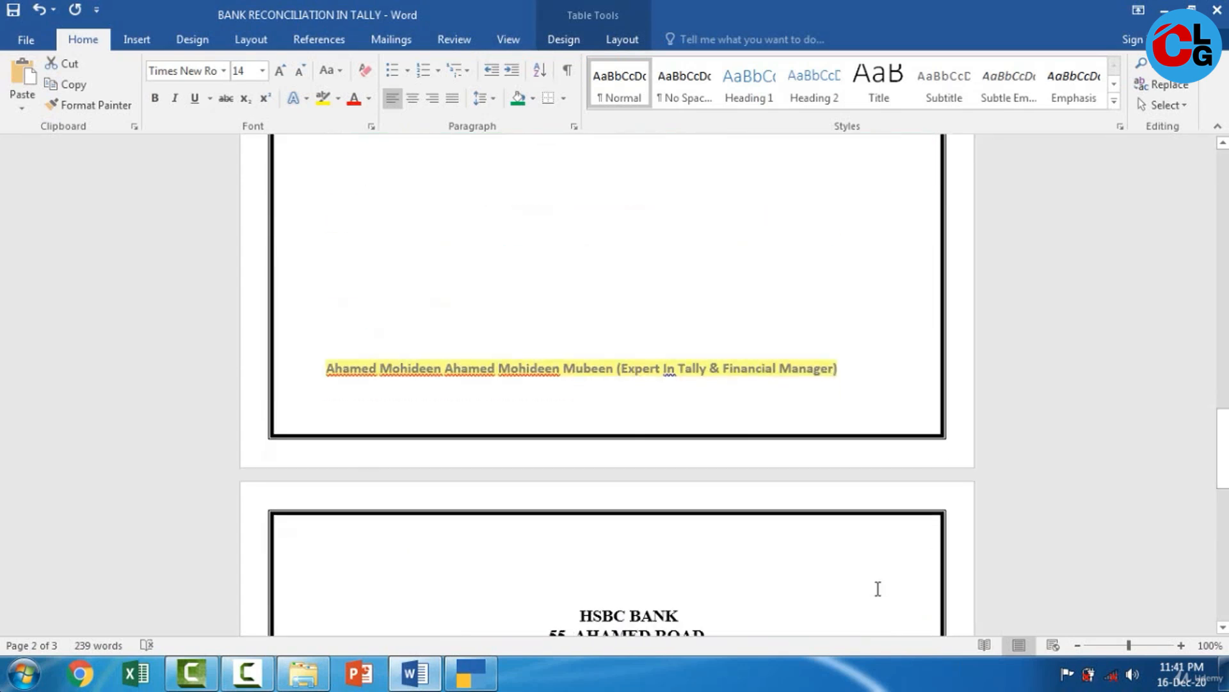
left_click(471, 673)
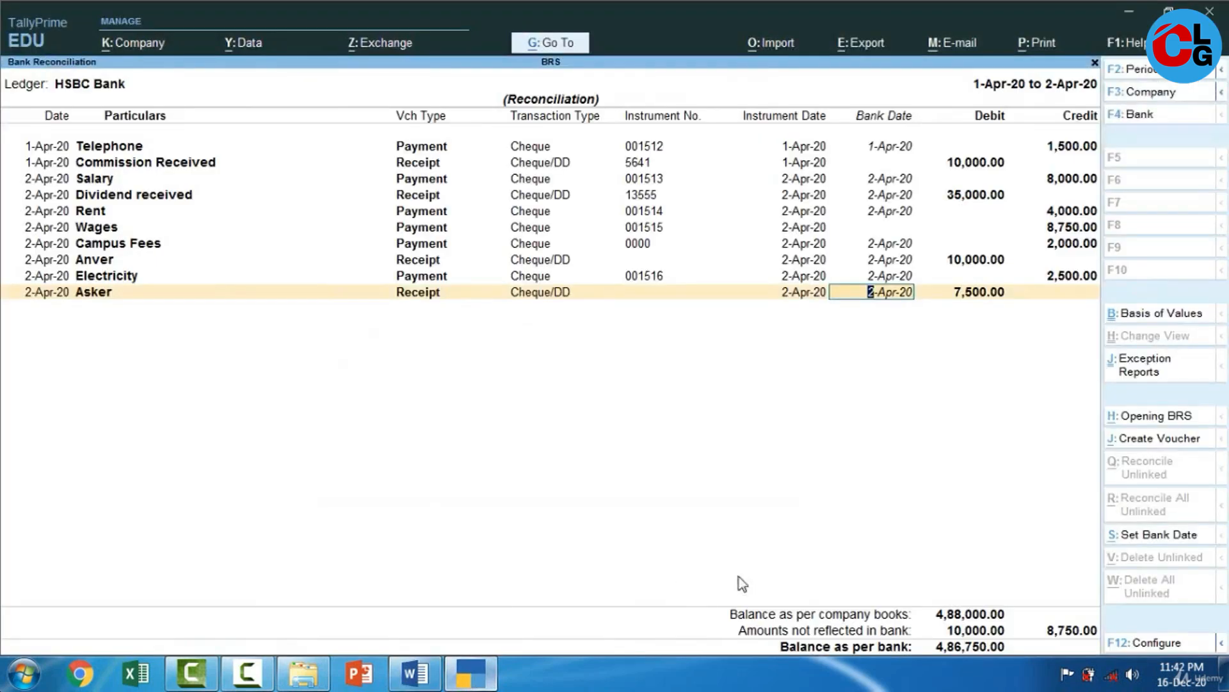